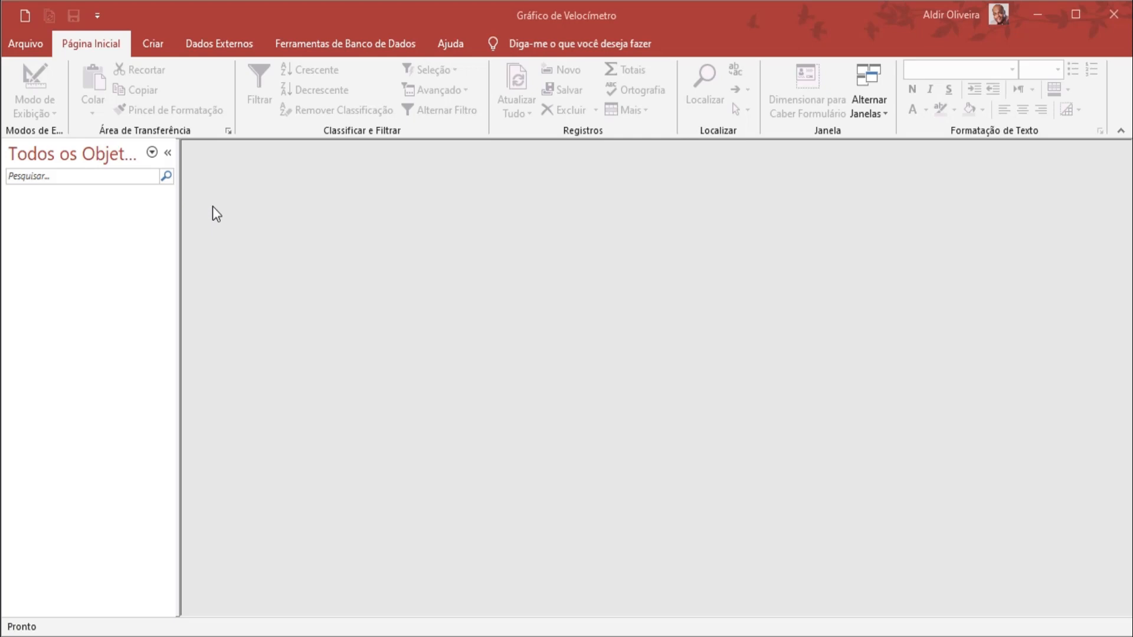
Step: Create a new table, switch it to design view and save it as tblEscala
left_click(155, 46)
left_click(114, 81)
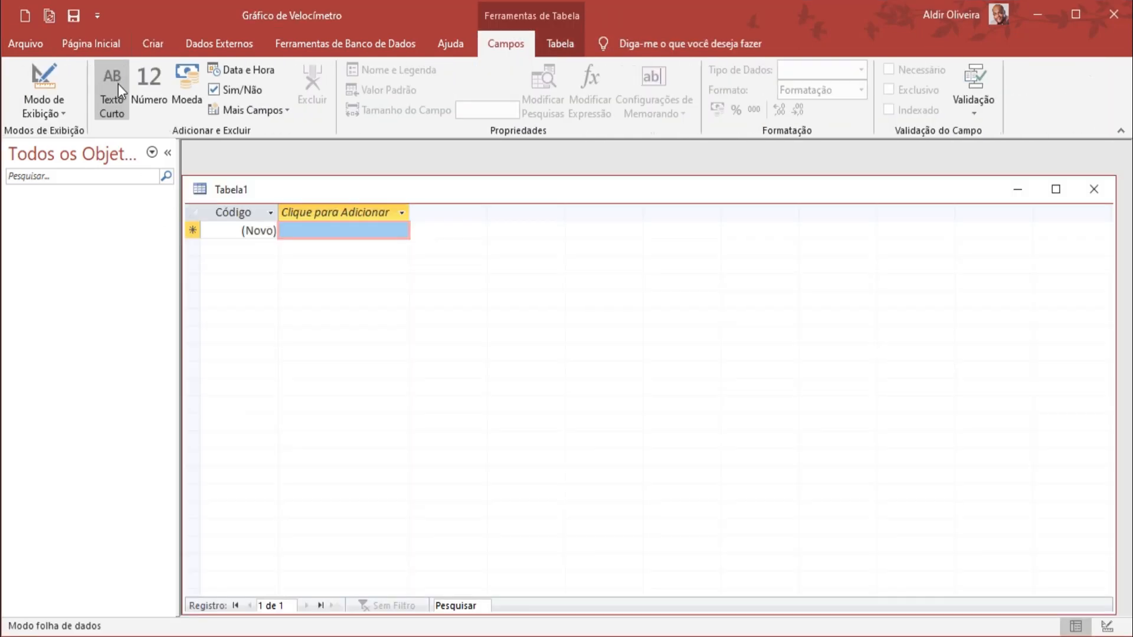
right_click(389, 195)
left_click(425, 265)
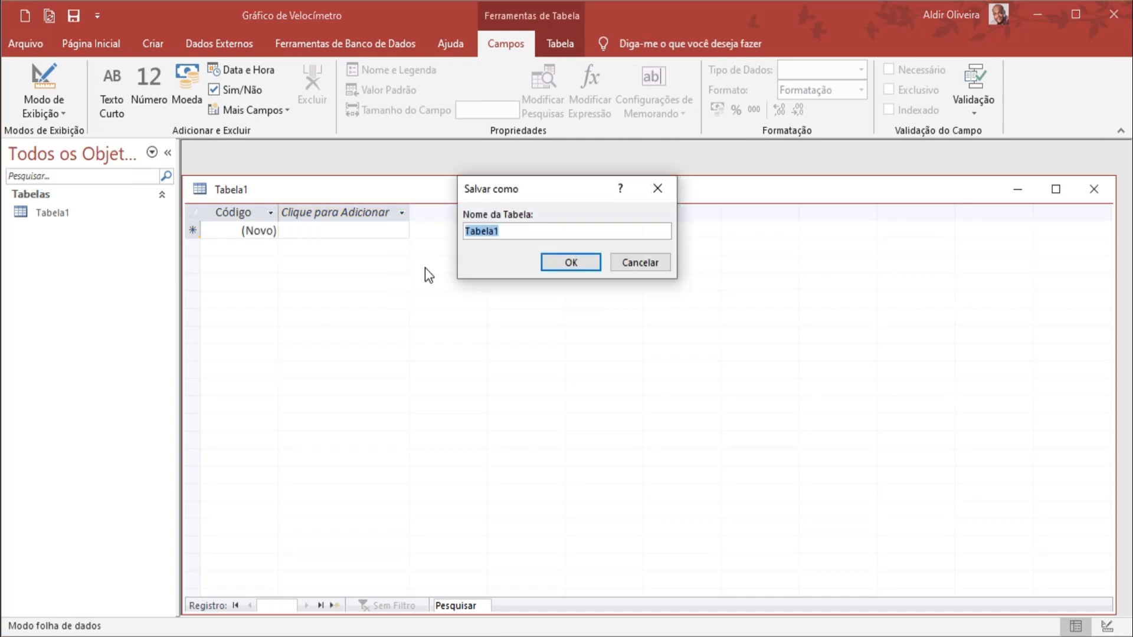
type("tblEscala")
key("Return")
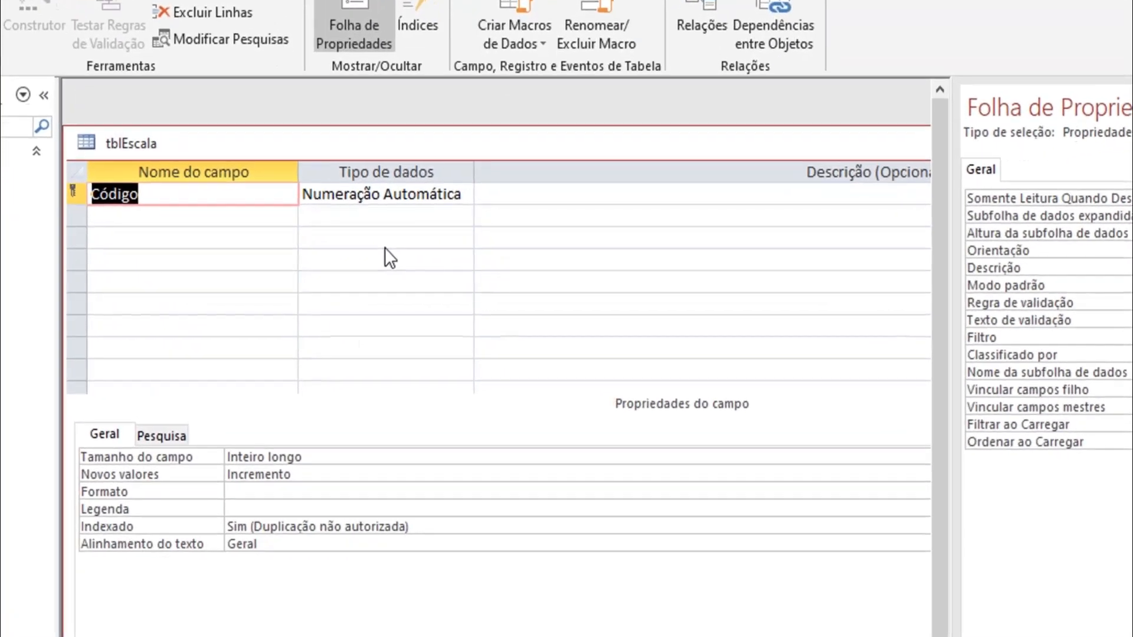
Step: Rename the AutoNumber key field to iD and add a Short Text (Texto Curto) field named Escala
type("iD")
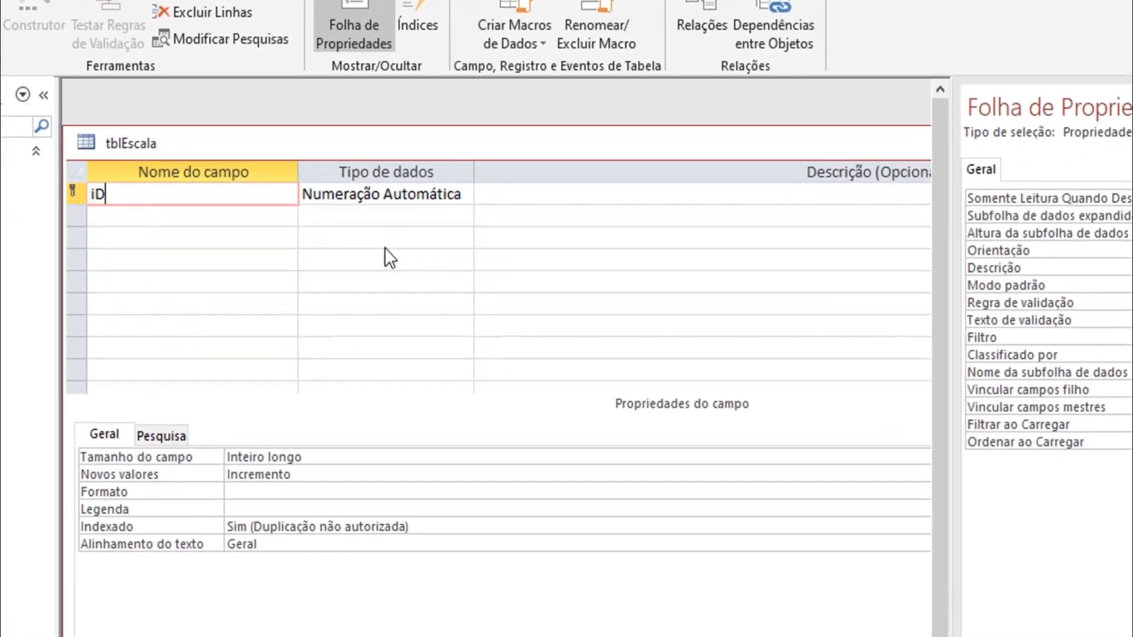
key("Tab")
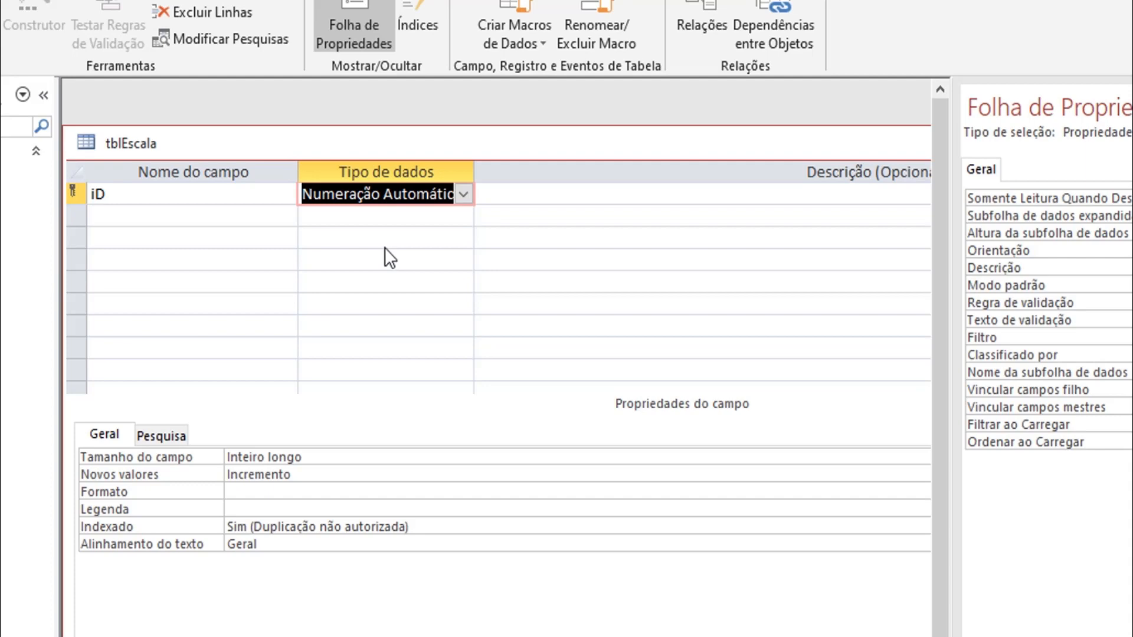
left_click(179, 218)
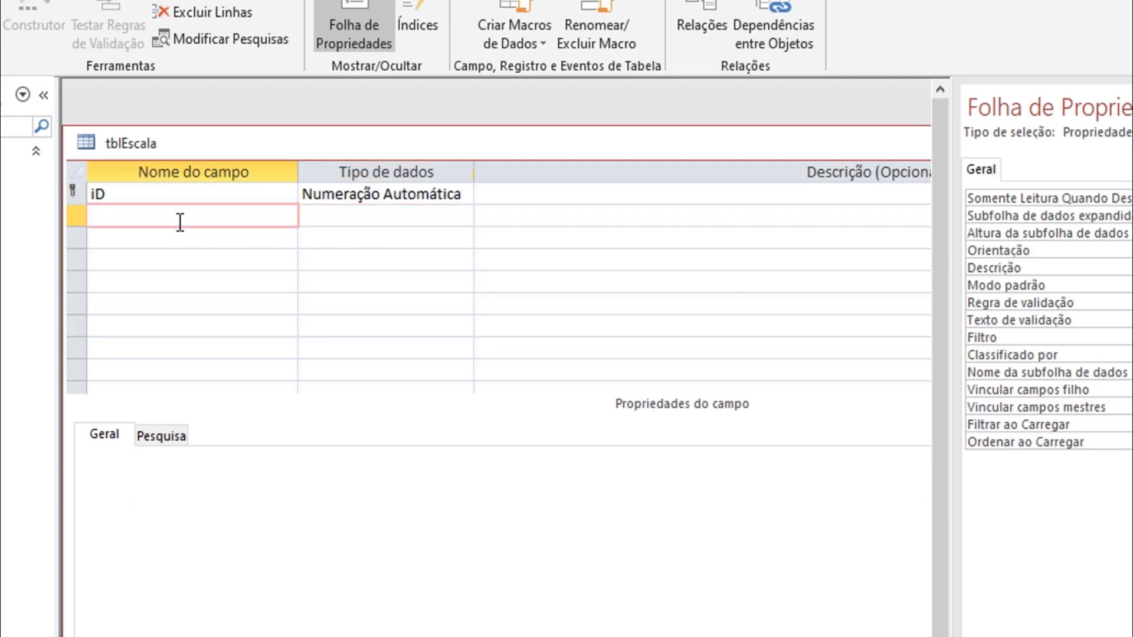
type("e")
key("BackSpace")
type("Escala")
key("Tab")
key("Tab")
key("Tab")
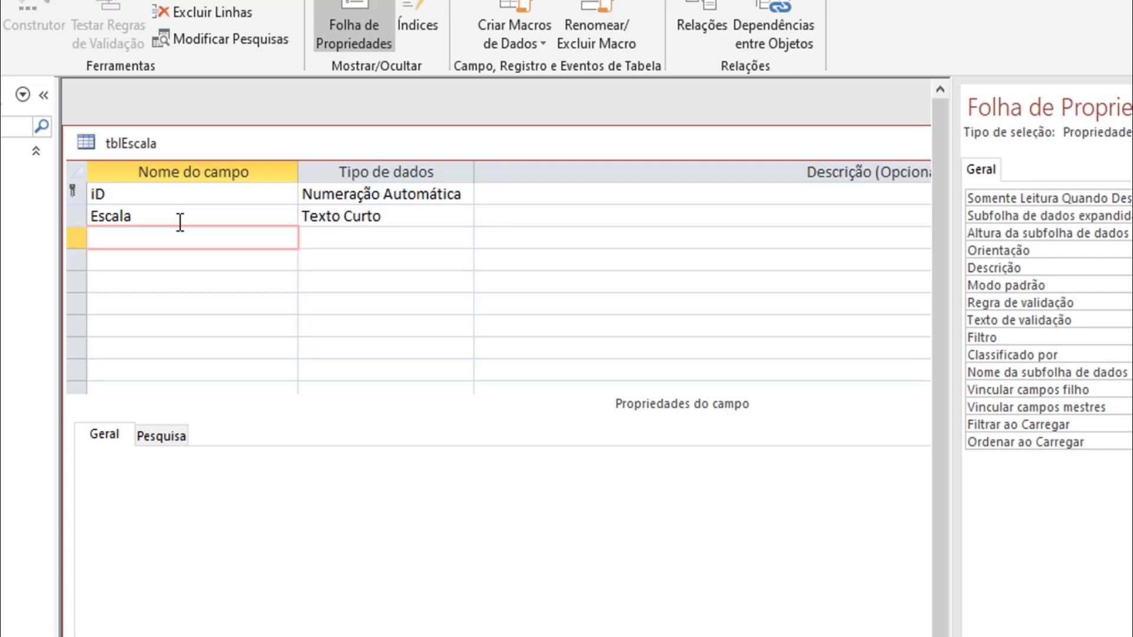
Step: Add a field named ValorEscala with the data type Número
type("Valor")
key("Tab")
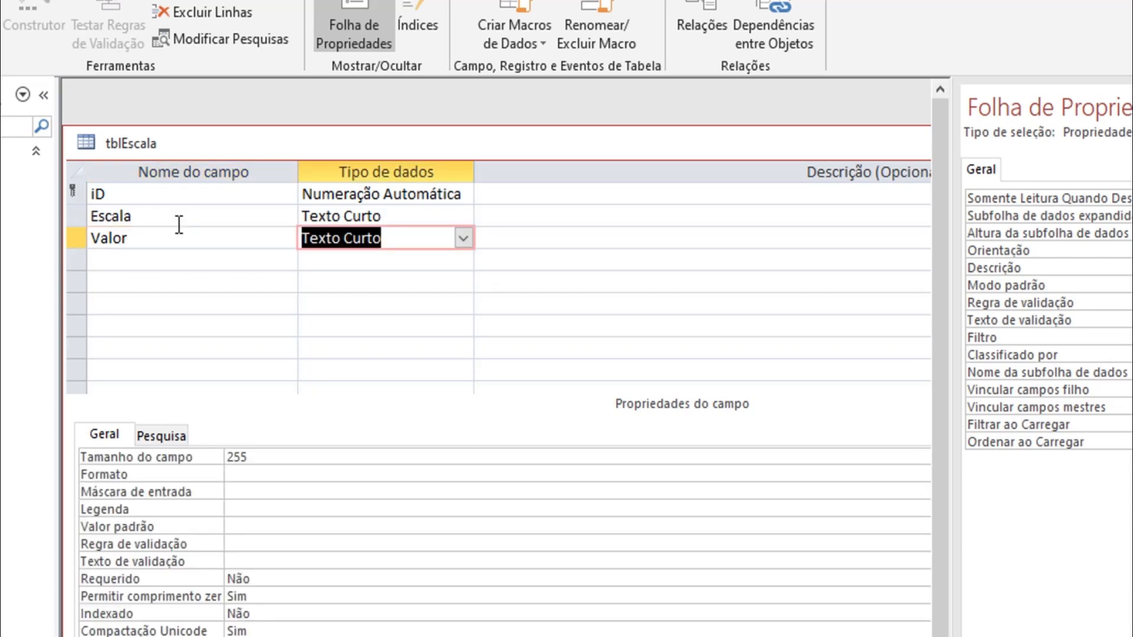
left_click(179, 245)
type("Escala")
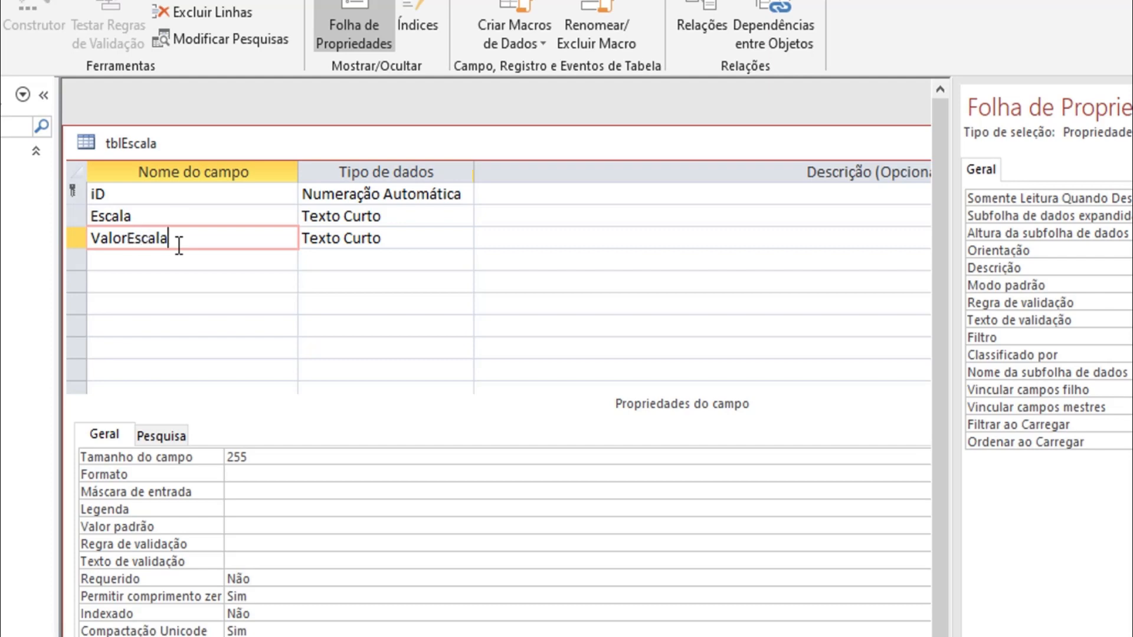
key("Tab")
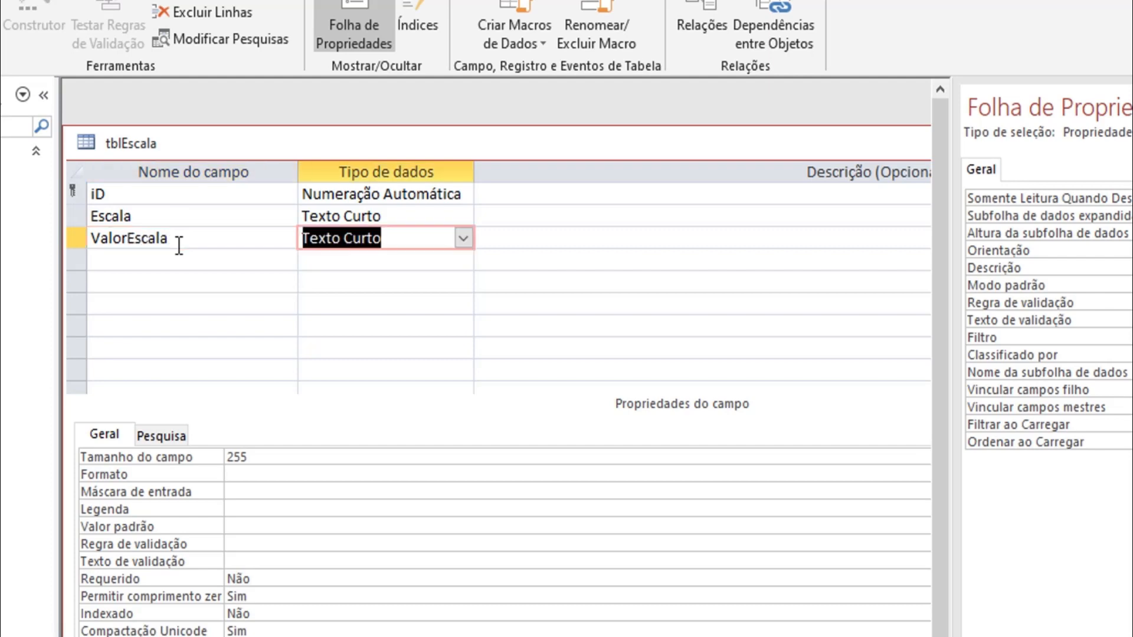
left_click(464, 238)
left_click(389, 306)
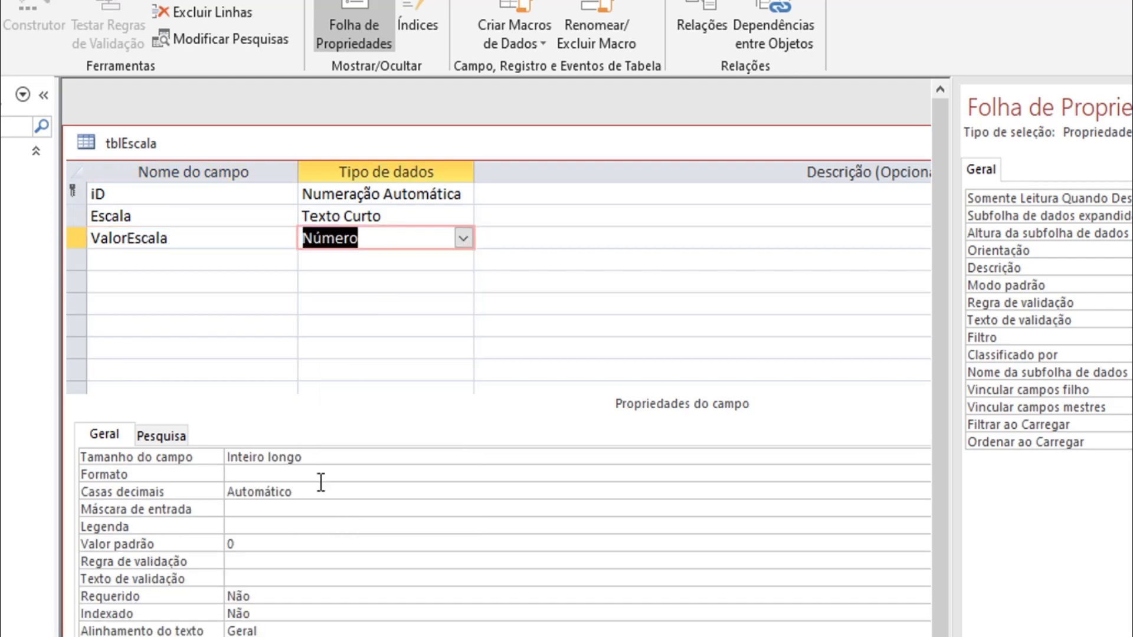
Step: Set the field size of ValorEscala to Simples
left_click(343, 452)
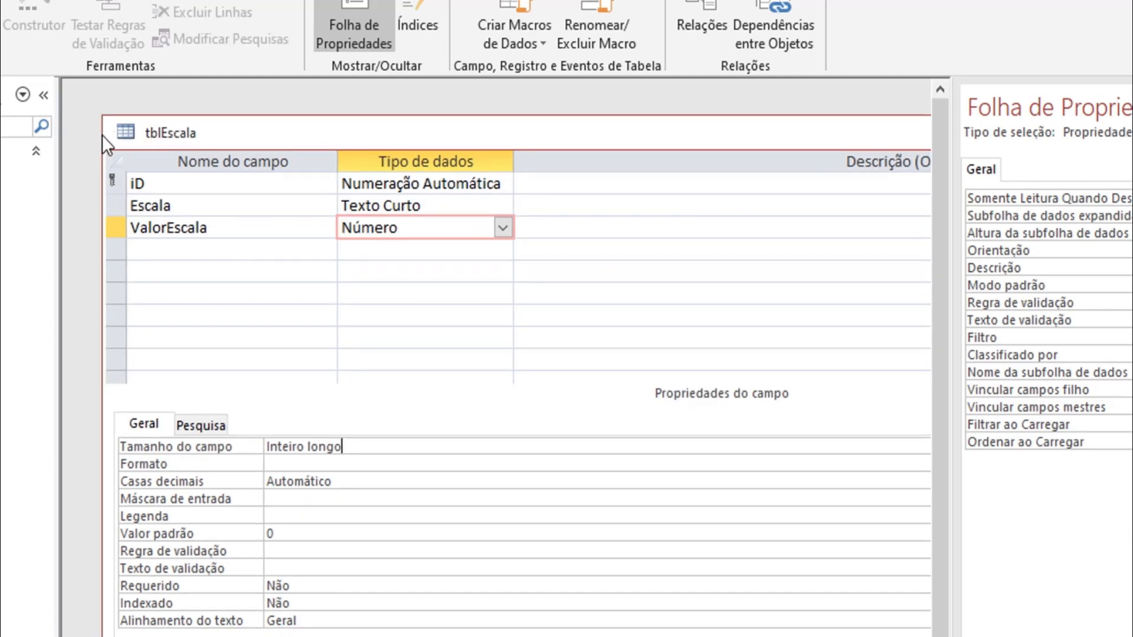
left_click_drag(102, 134, 218, 119)
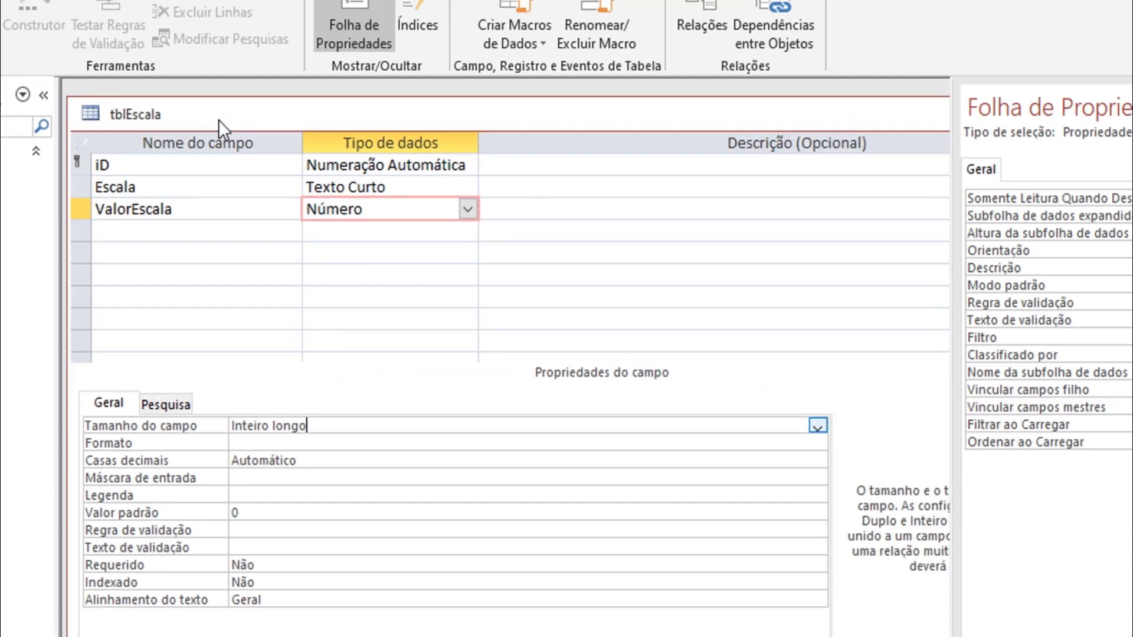
left_click(817, 426)
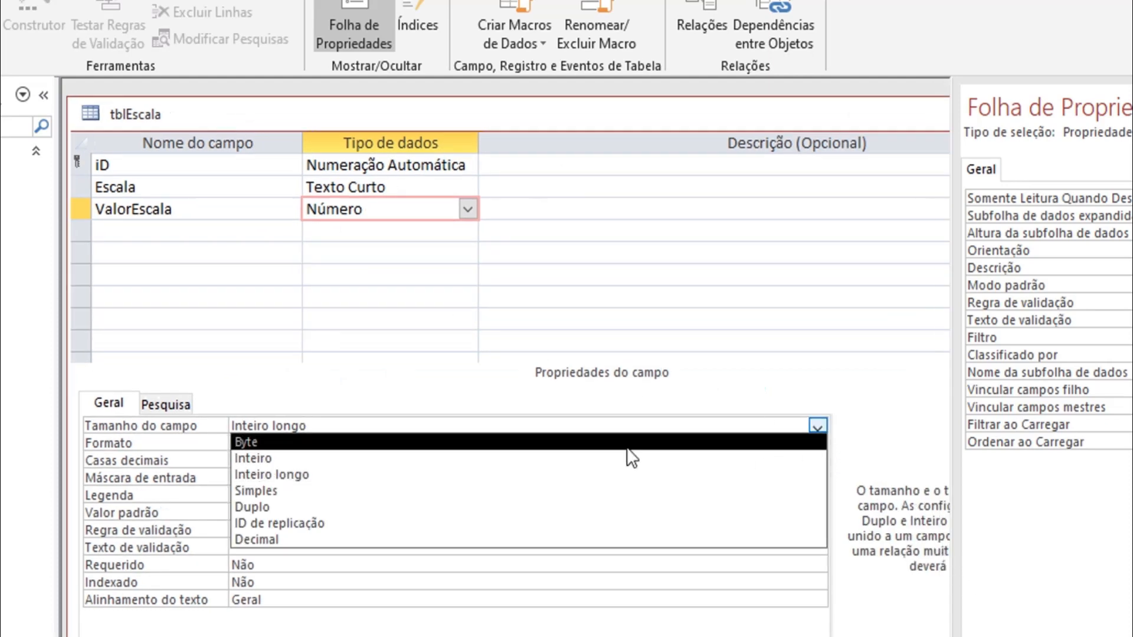
left_click(478, 491)
Step: Format the ValorEscala field as Porcentagem with 0 decimal places
left_click(456, 444)
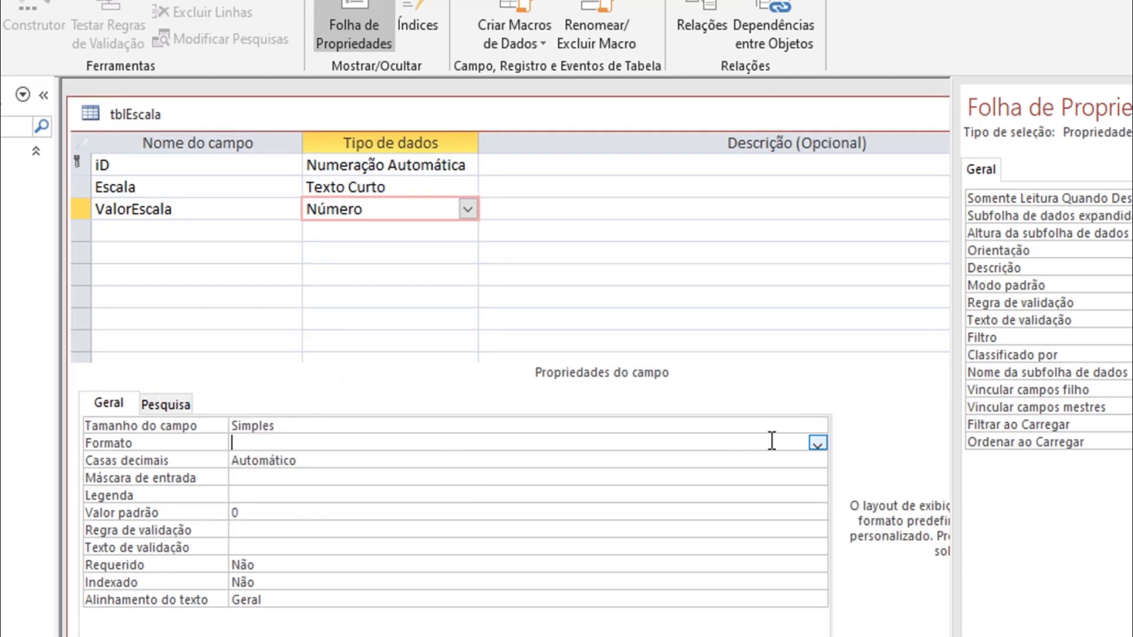
left_click(814, 444)
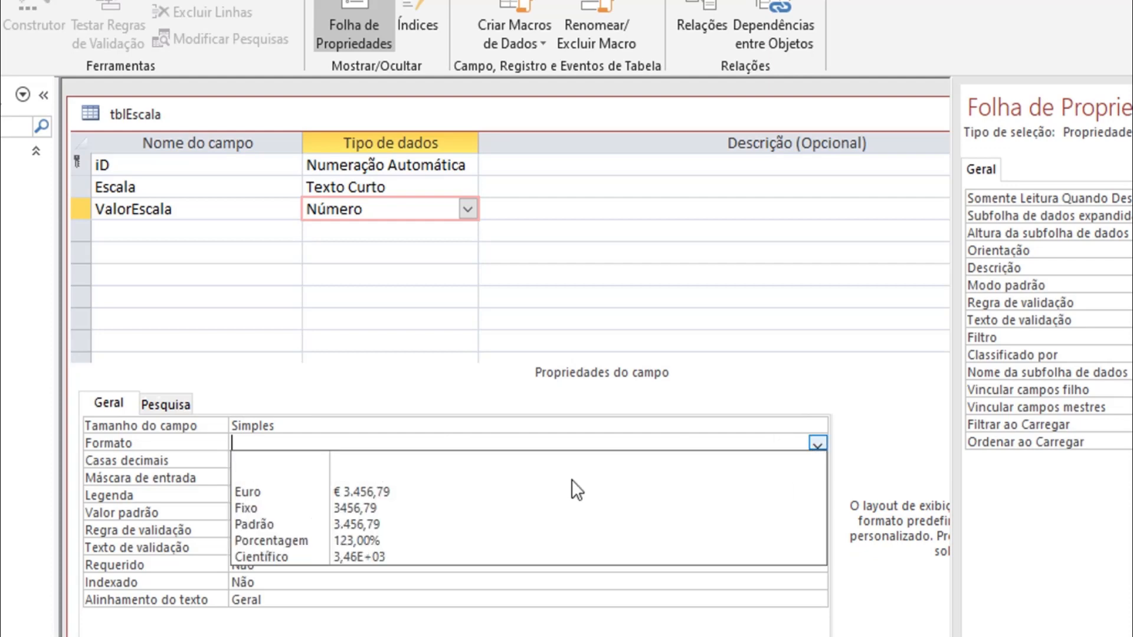
left_click(385, 538)
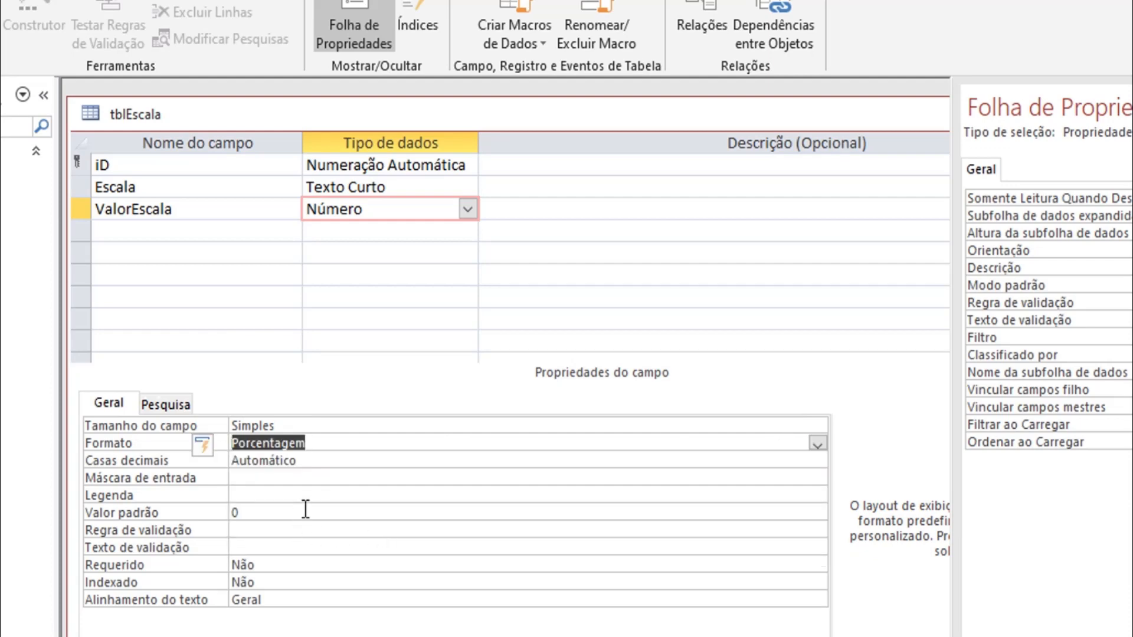
left_click(344, 463)
left_click(817, 460)
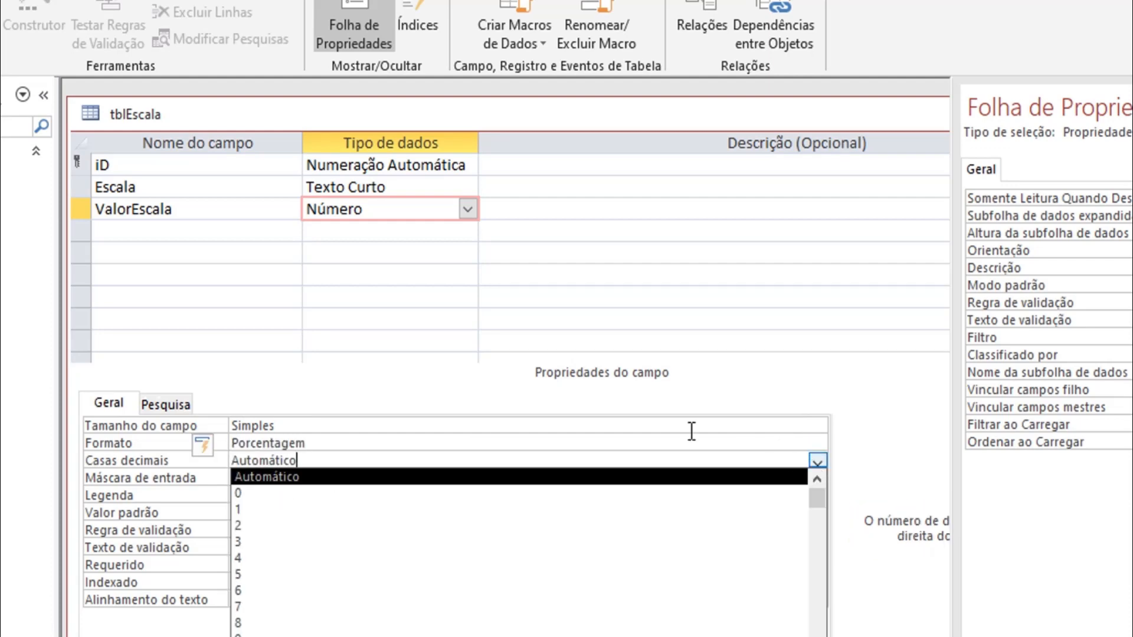
left_click(303, 495)
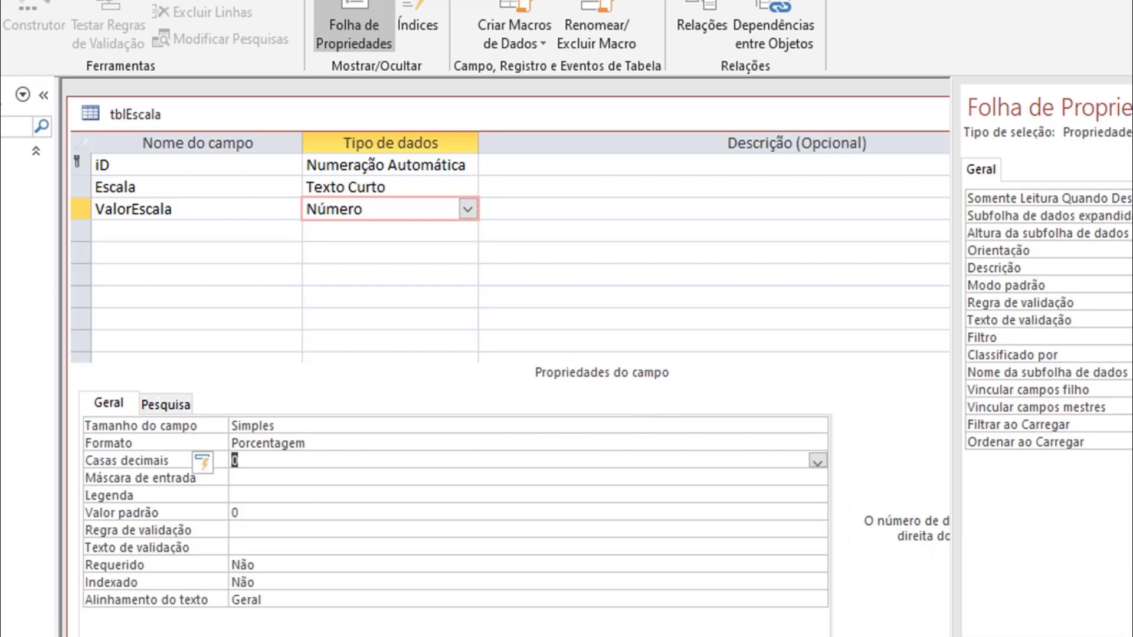
Step: Close the tblEscala design, saving its changes, and open the table as a datasheet
right_click(768, 110)
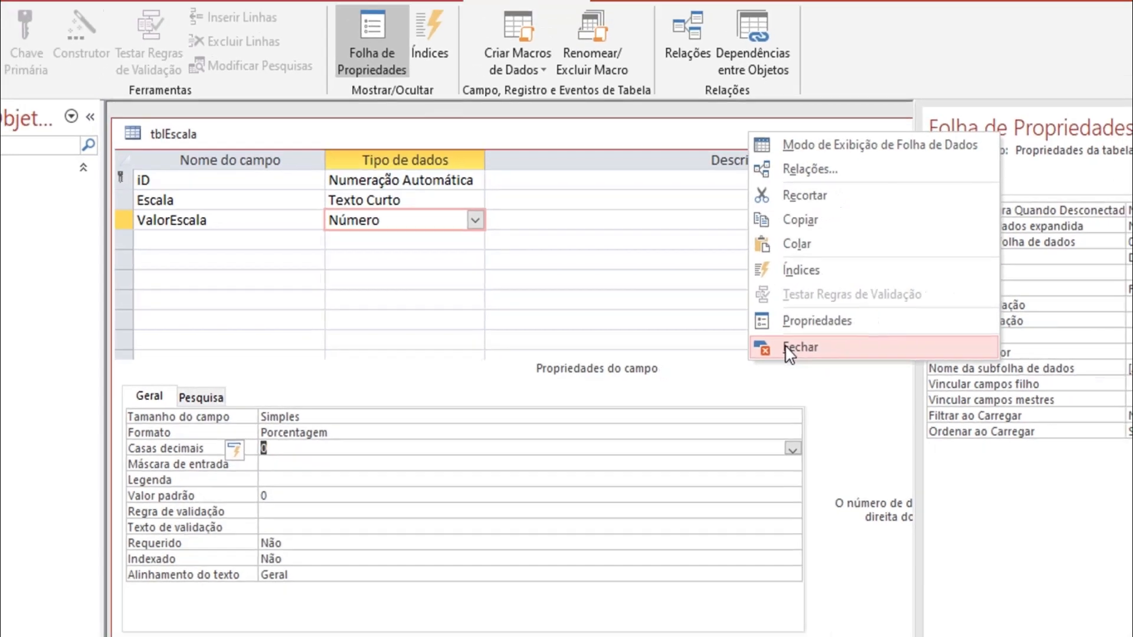
left_click(811, 382)
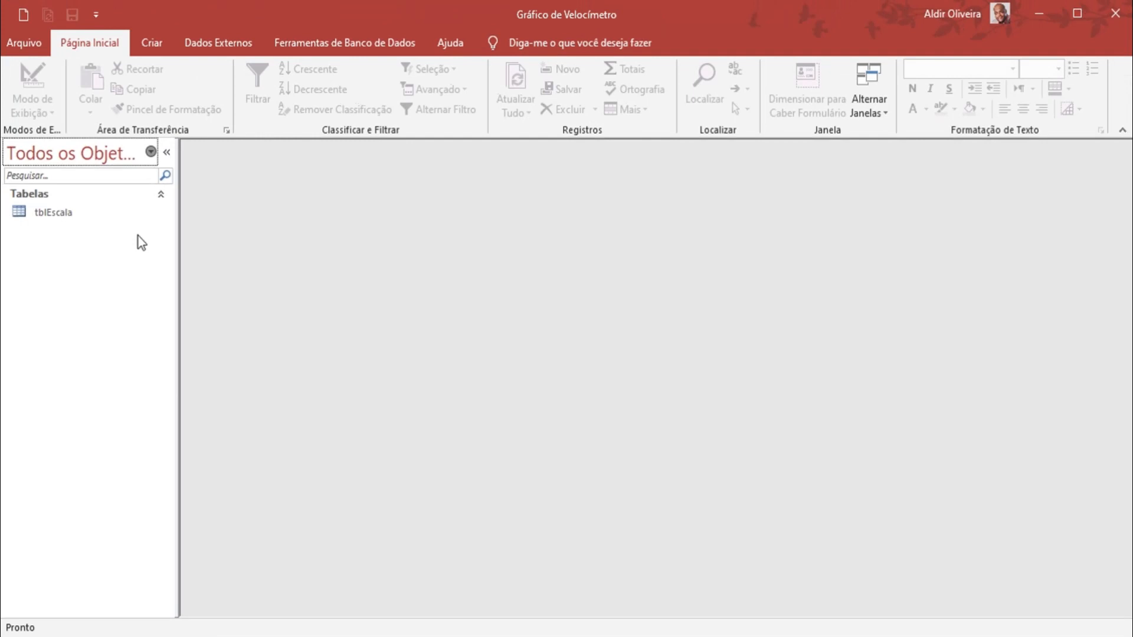
double_click(60, 213)
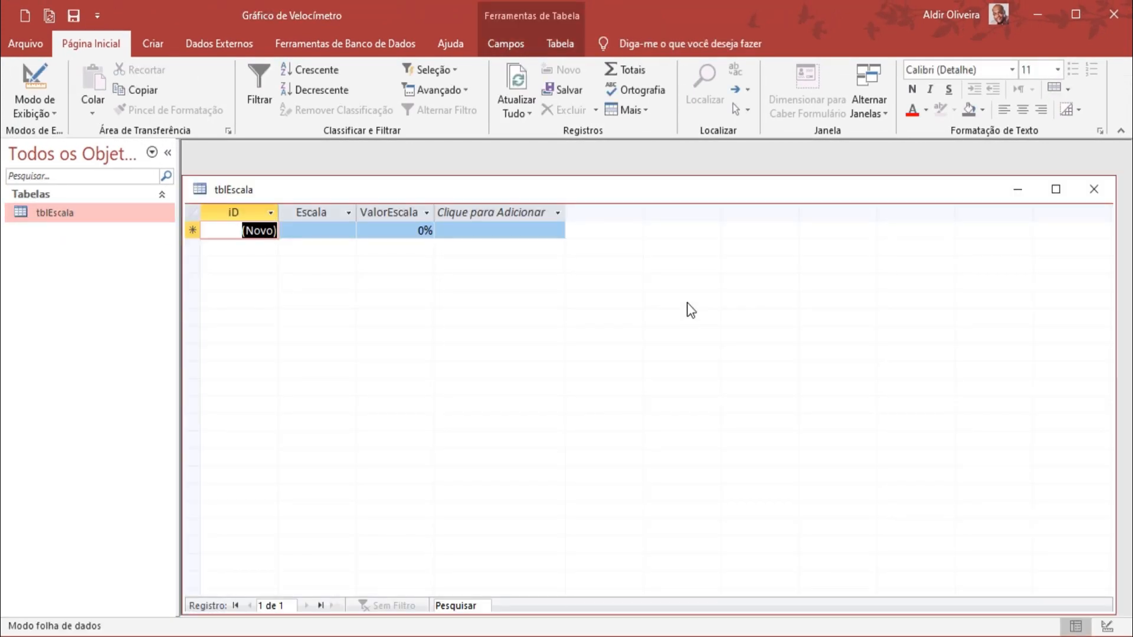
Step: Add the first record to tblEscala with Escala Ruim and ValorEscala 20%
key("Tab")
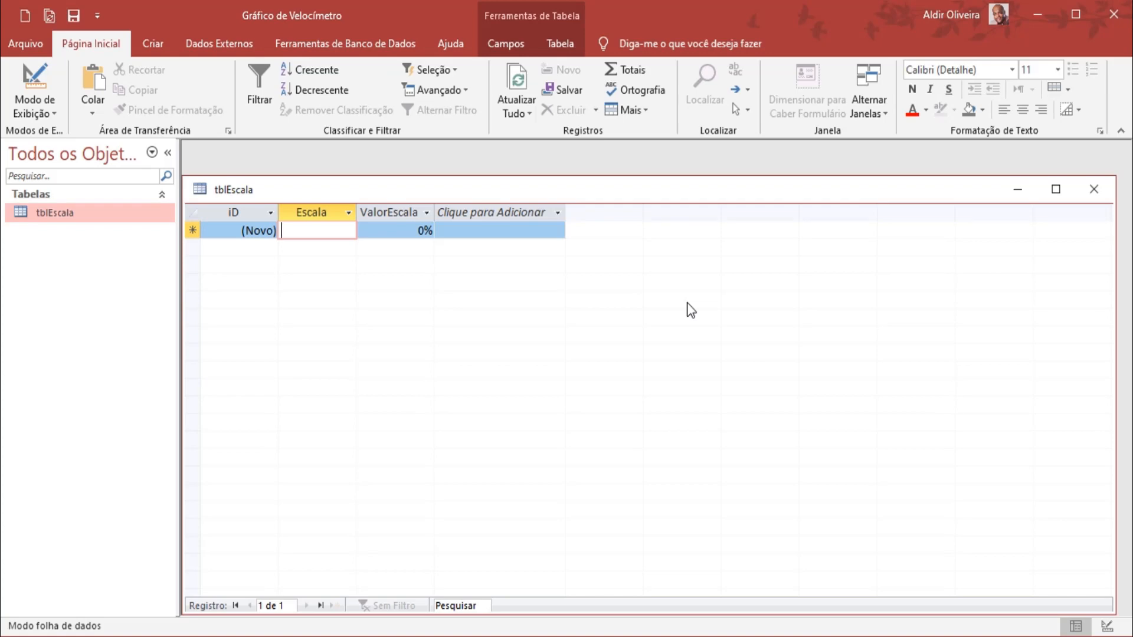
type("Ruim")
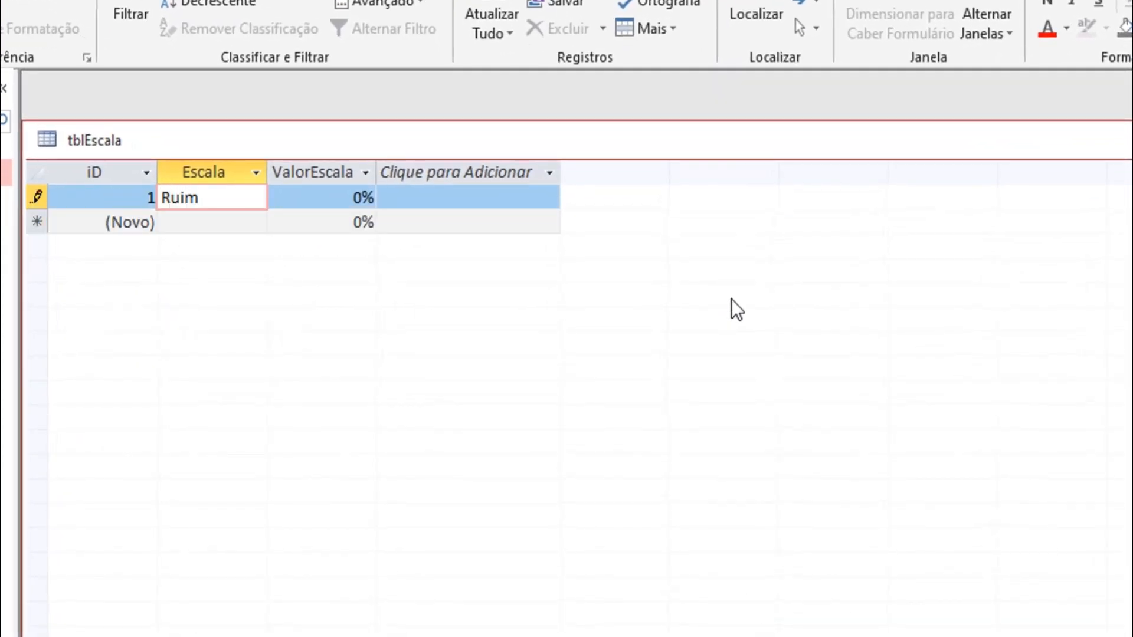
key("Tab")
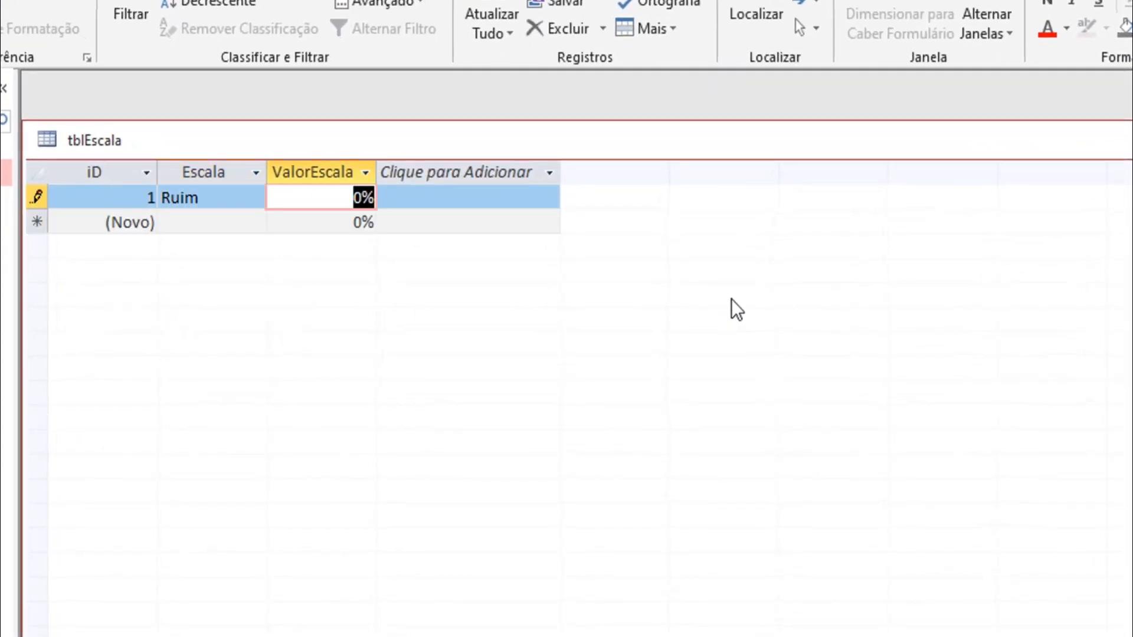
type("20")
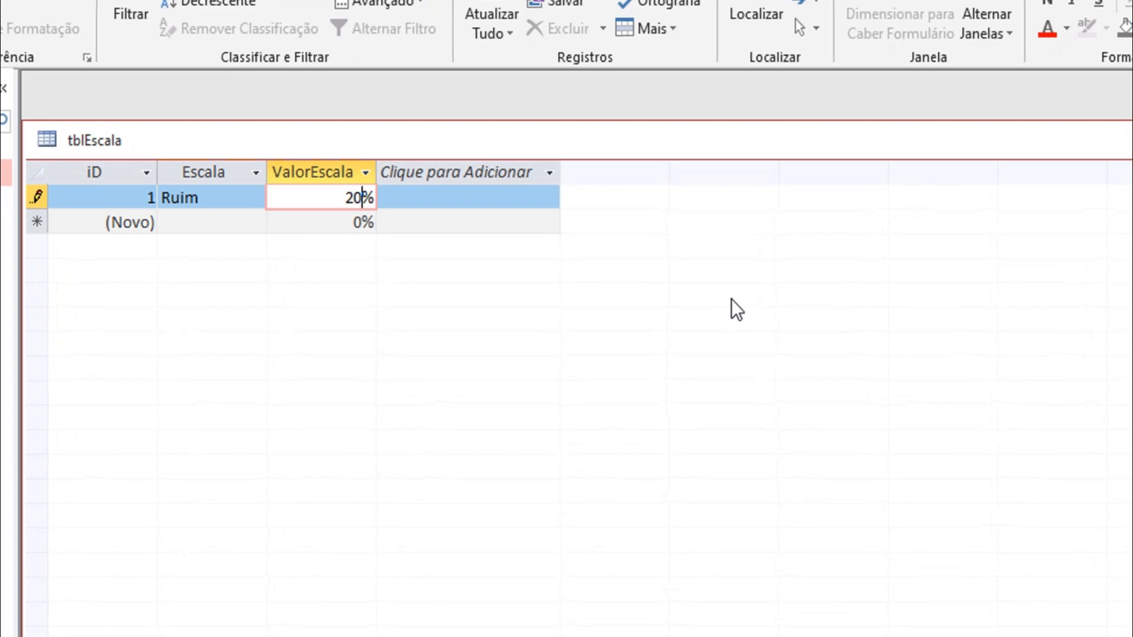
key("Tab")
key("Tab")
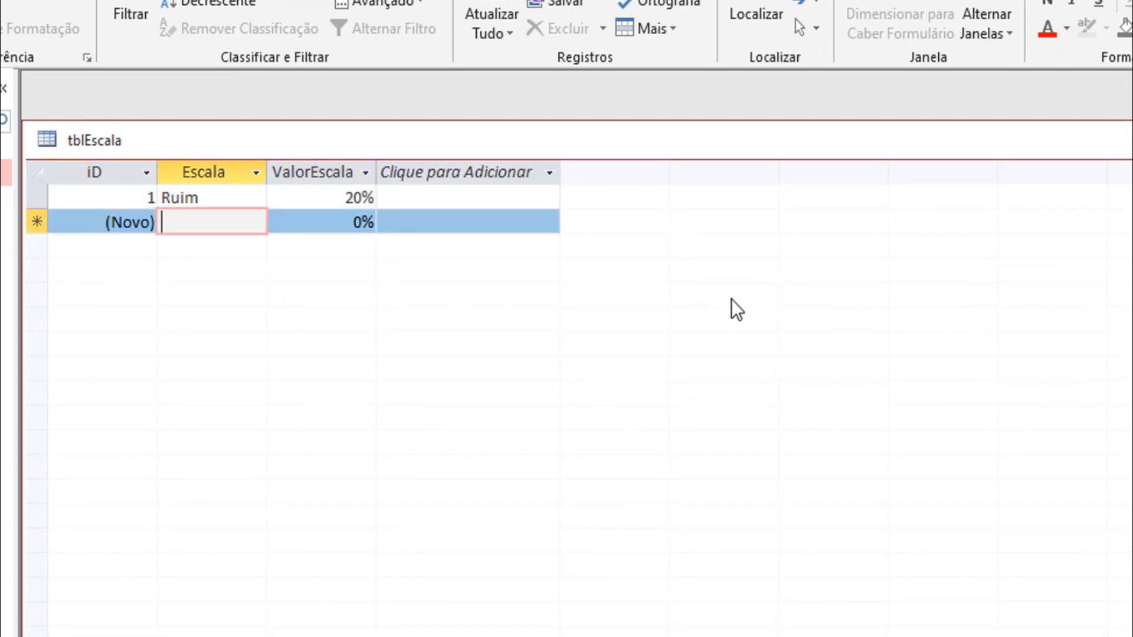
Step: Add a second record with Escala Regular and ValorEscala 20%
type("Reglar")
key("BackSpace")
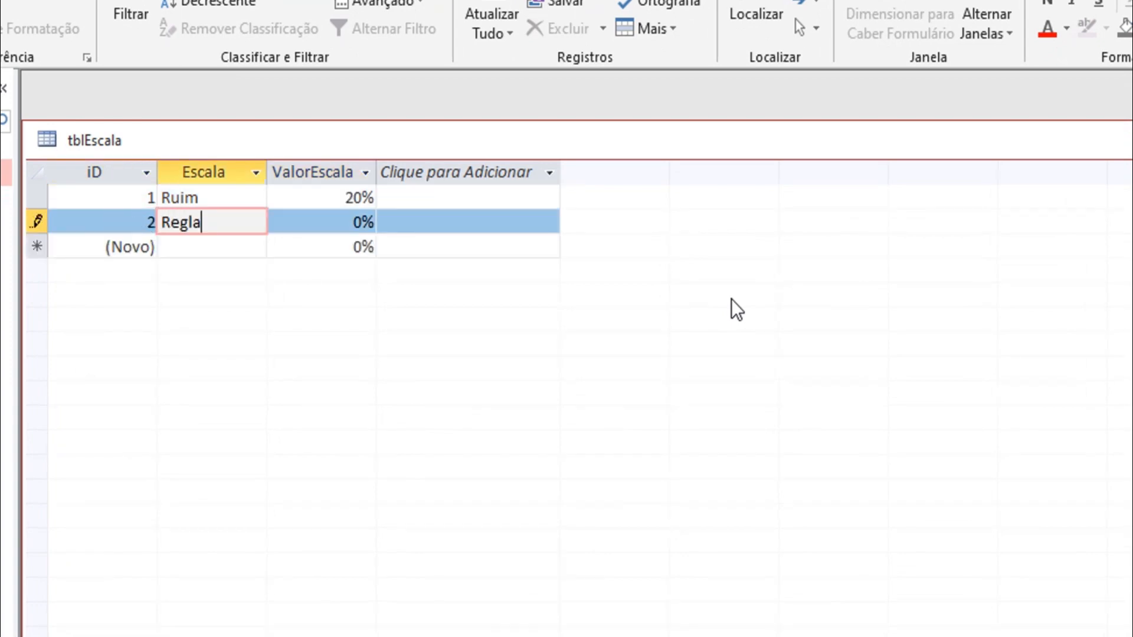
key("BackSpace")
key("BackSpace")
type("ular")
key("Tab")
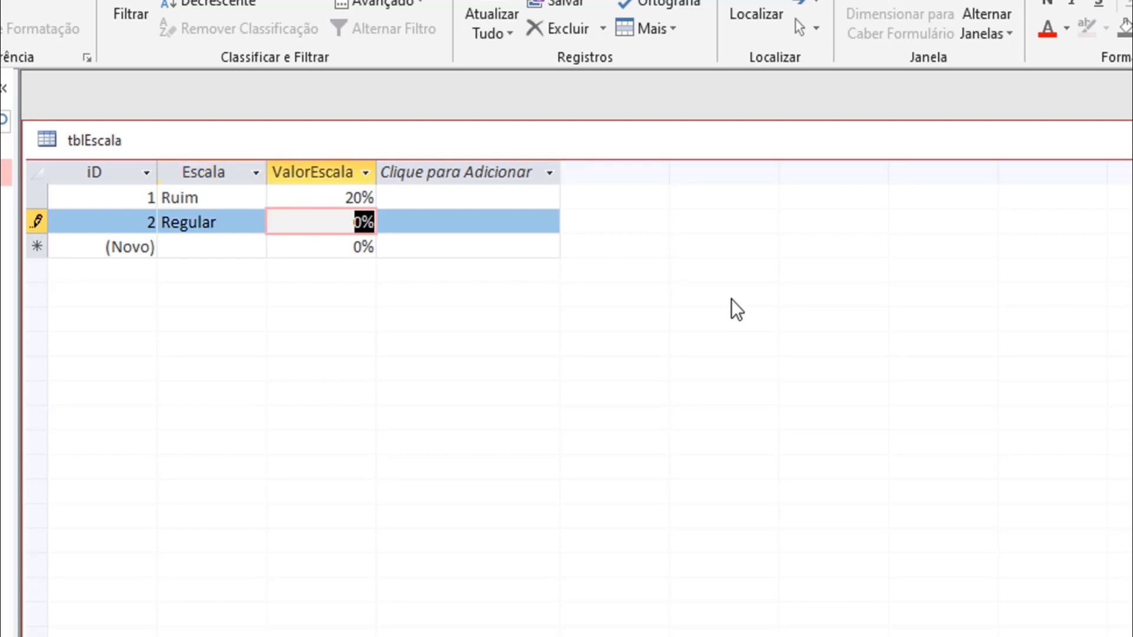
type("20")
key("Tab")
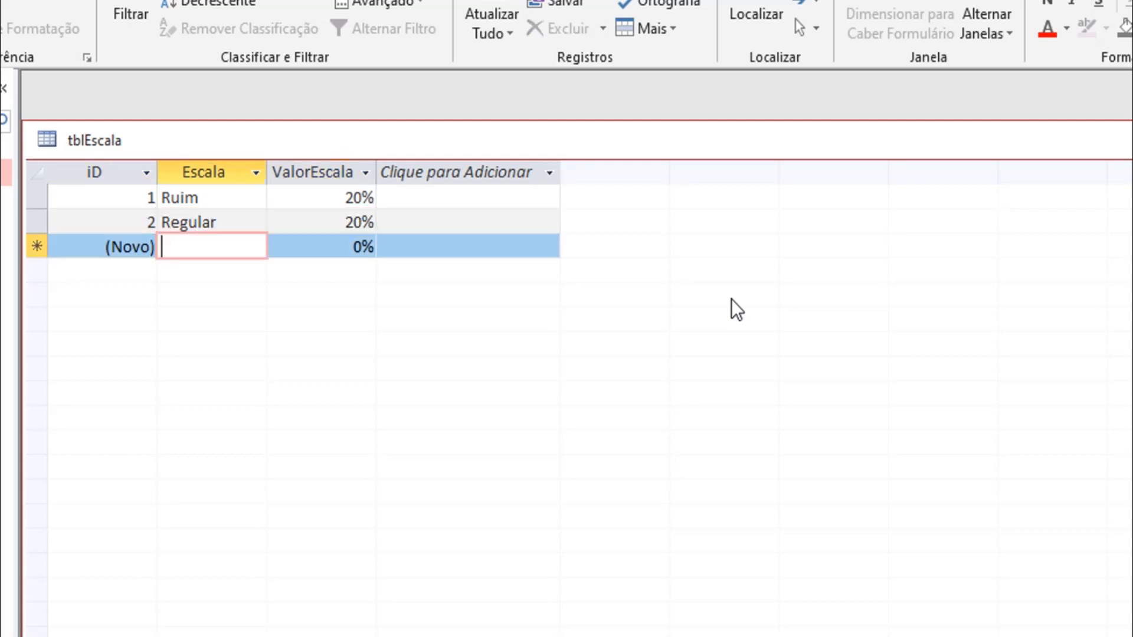
Step: Add a third record with Escala Bom and ValorEscala 40%
type("BOM")
key("BackSpace")
key("BackSpace")
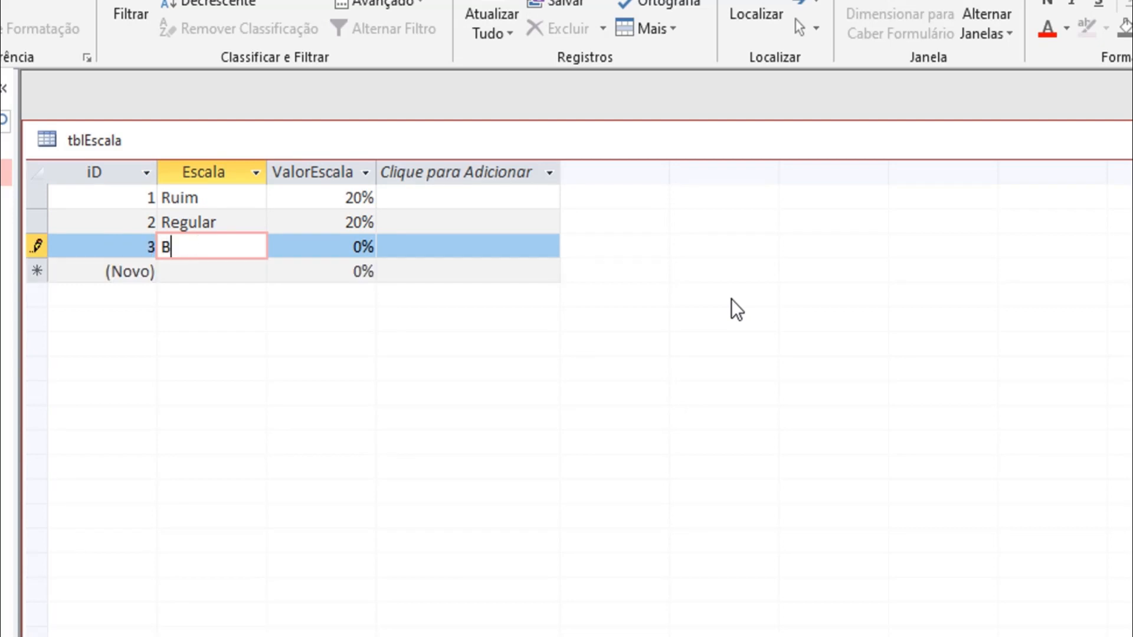
type("om")
key("Tab")
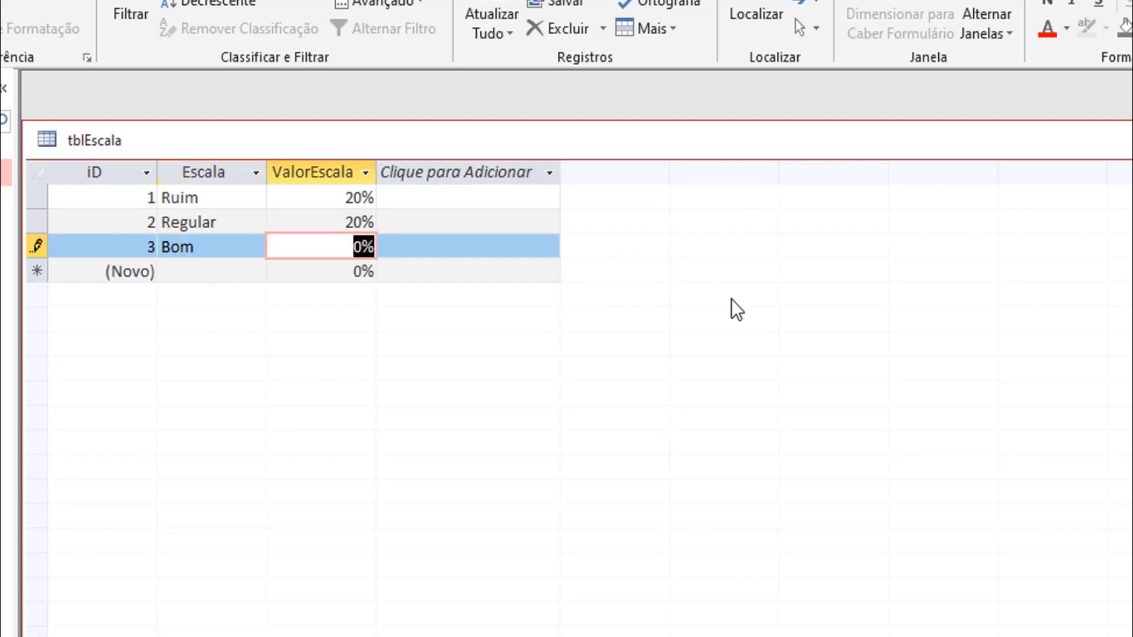
type("40")
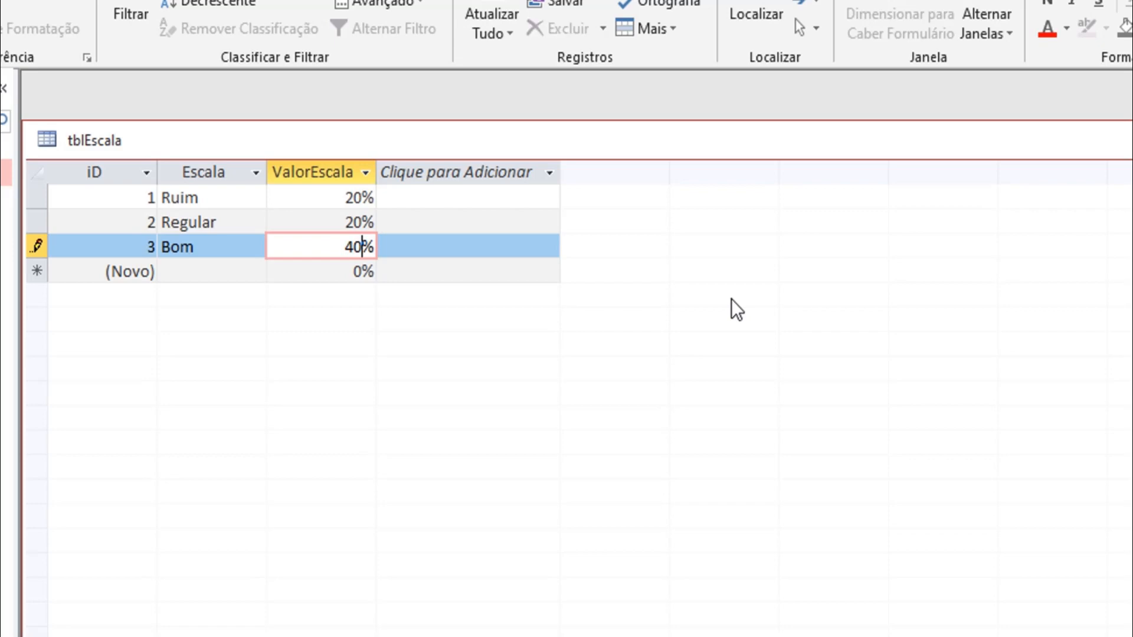
key("Tab")
key("Tab")
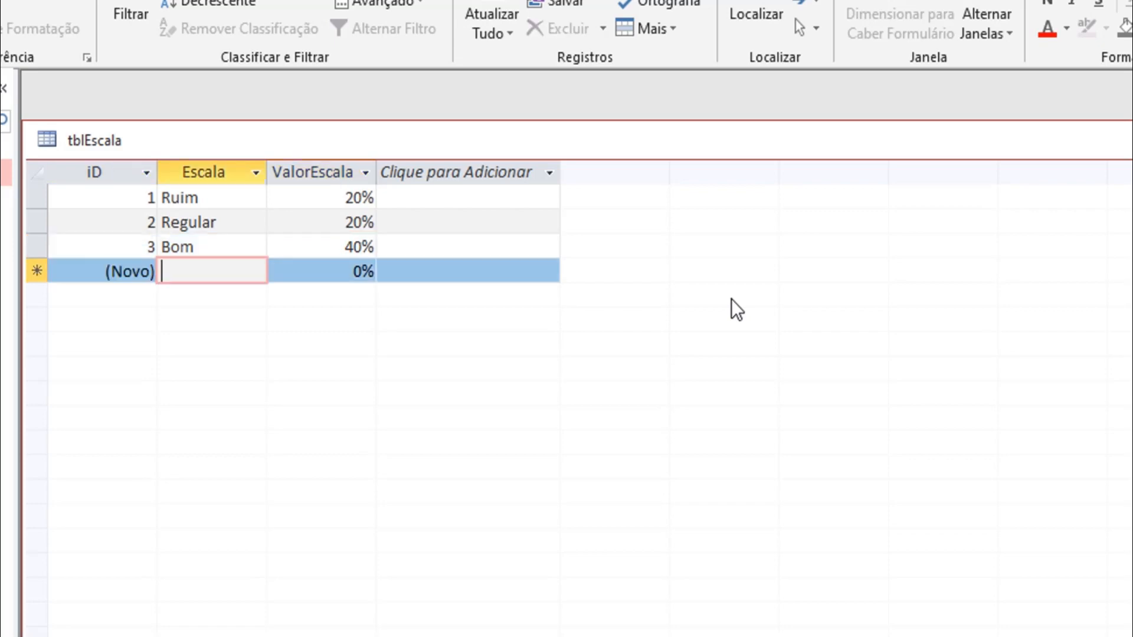
Step: Add a fourth record to tblEscala with Escala Ótimo and ValorEscala 20%
type("Ótimo")
key("Tab")
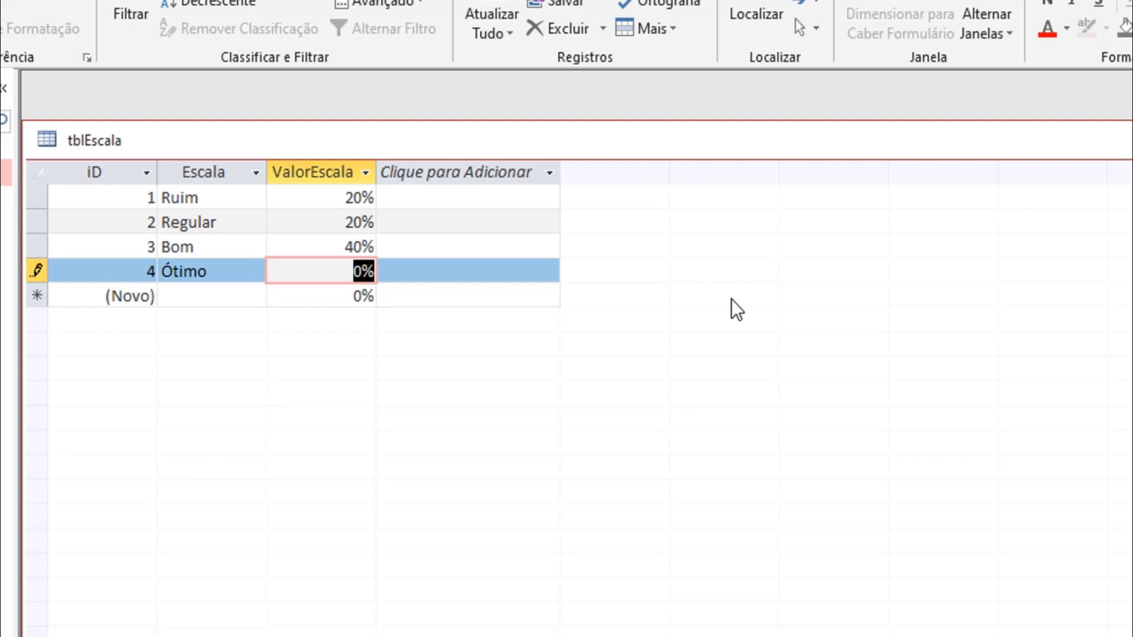
type("20")
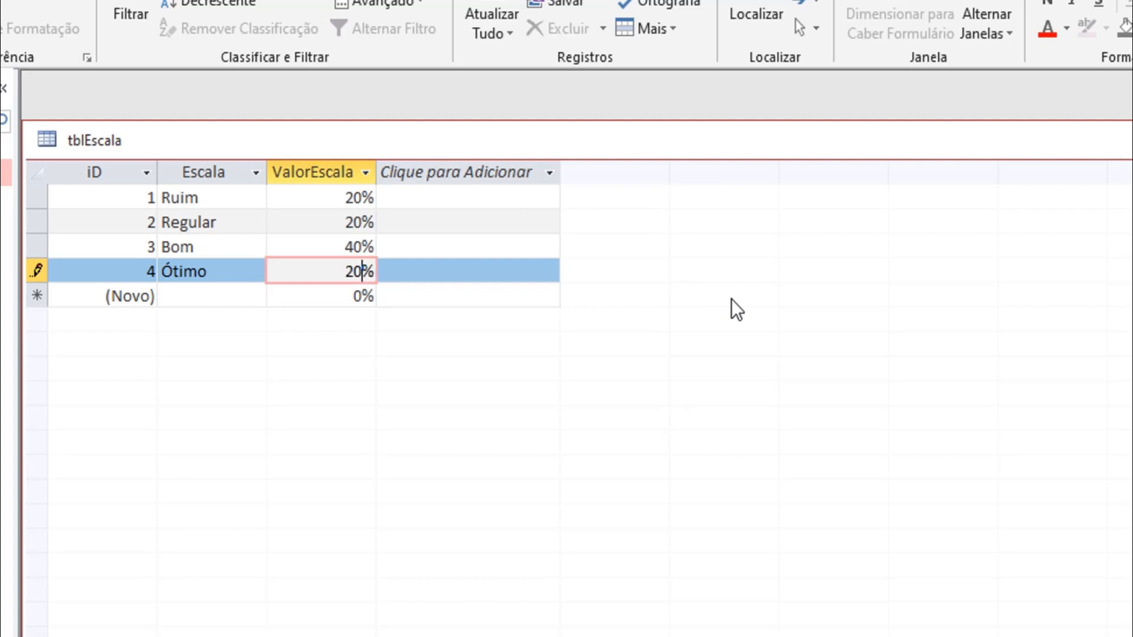
key("Tab")
key("Tab")
Step: Add a fifth record with Escala Total and ValorEscala 100%, and close tblEscala with its data saved
type("Total")
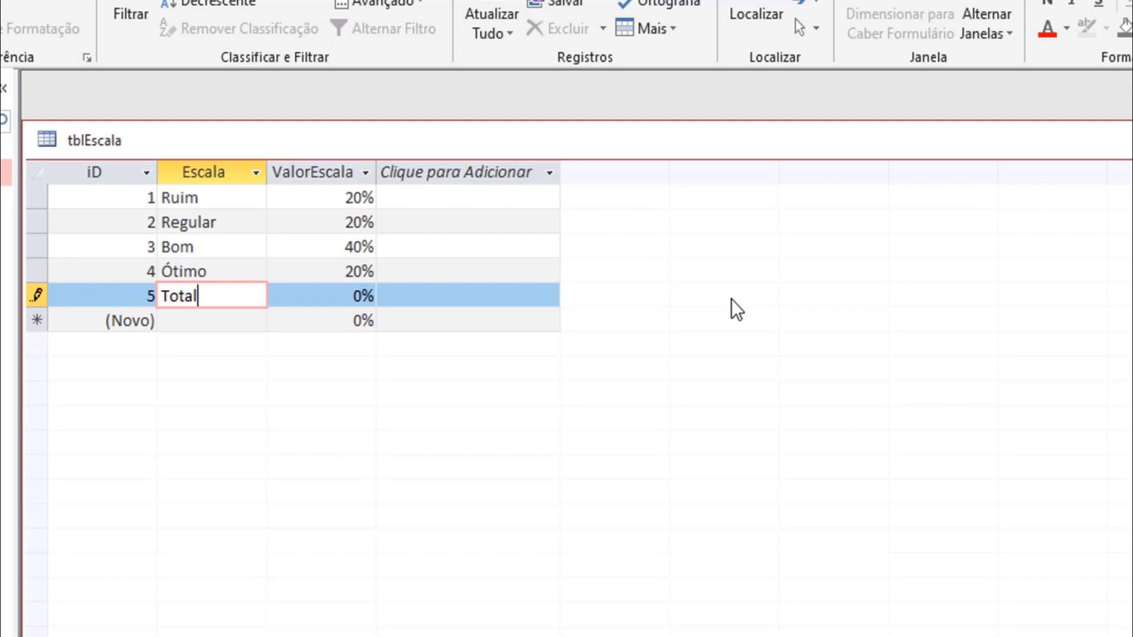
key("Tab")
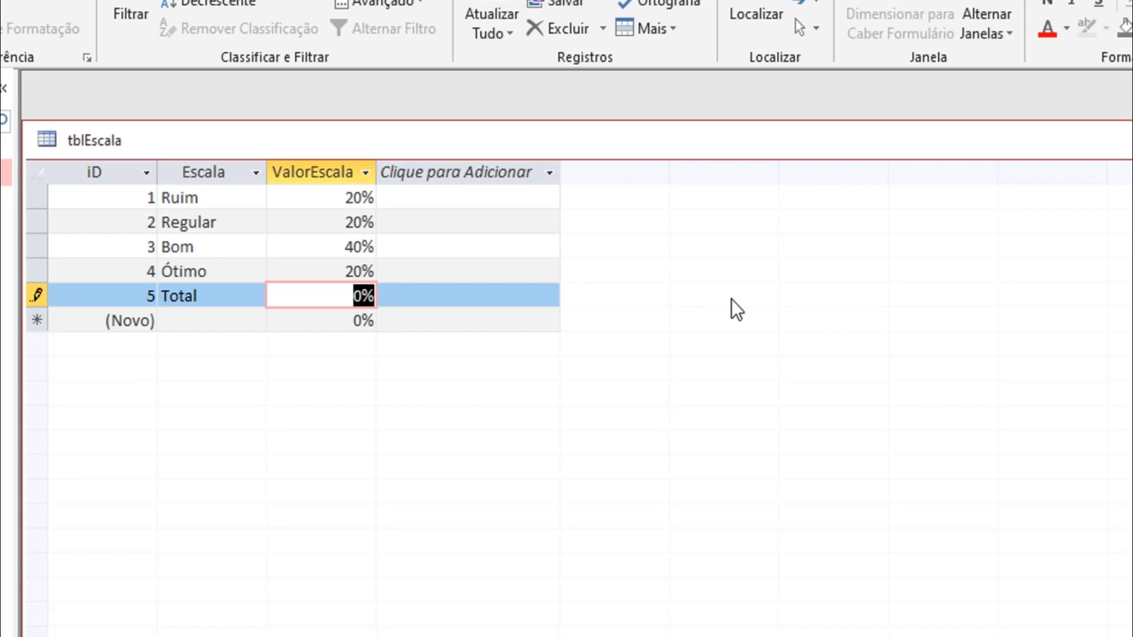
type("100")
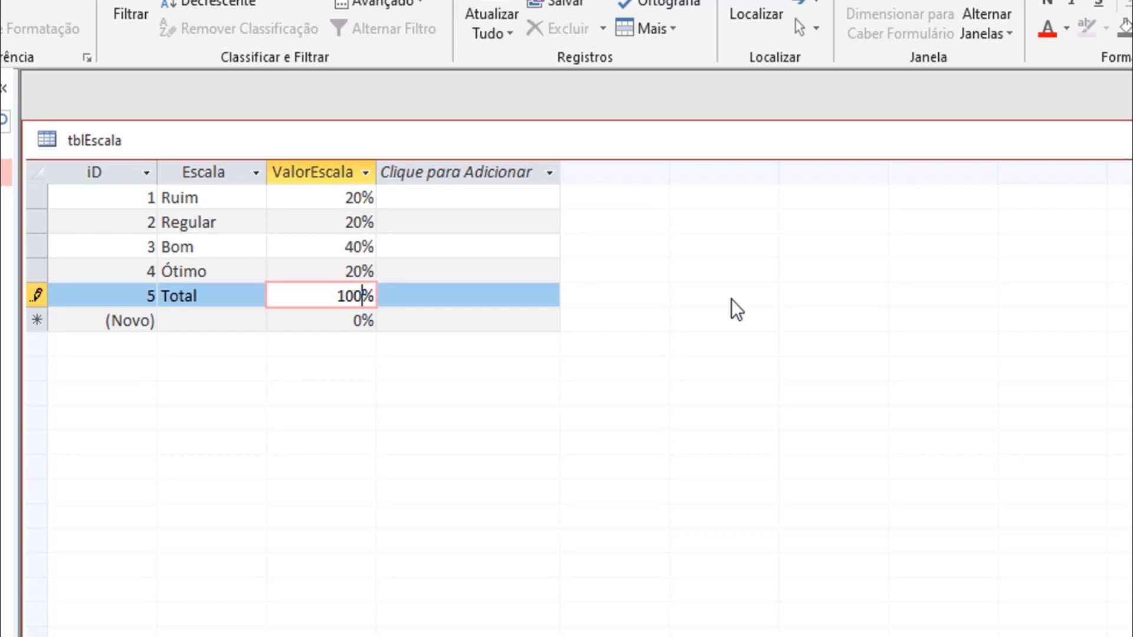
key("Tab")
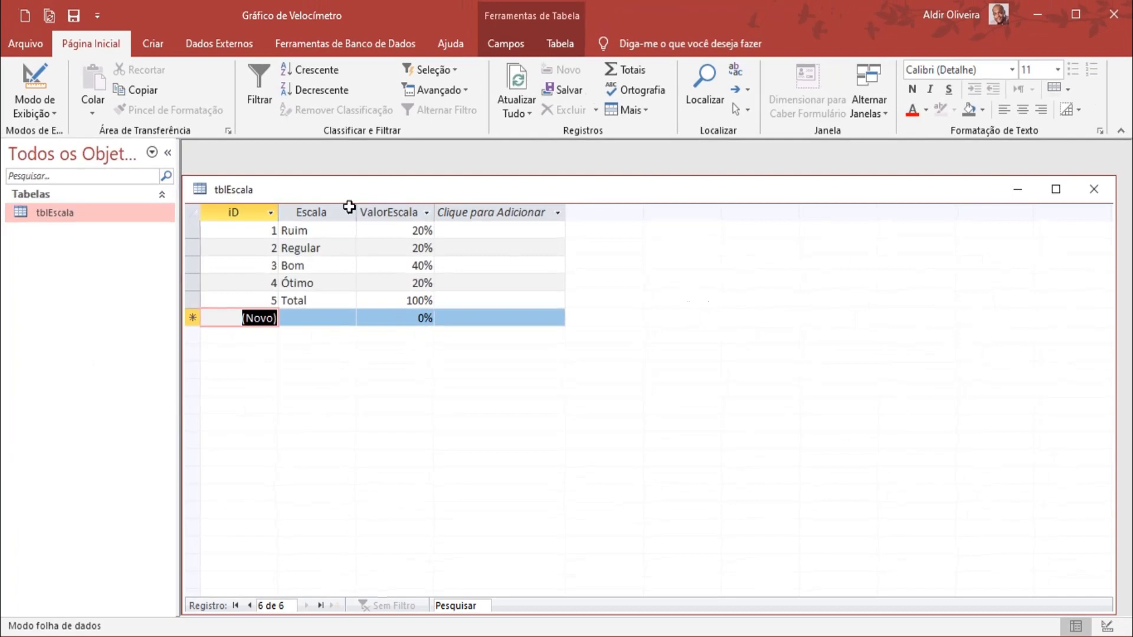
left_click(73, 15)
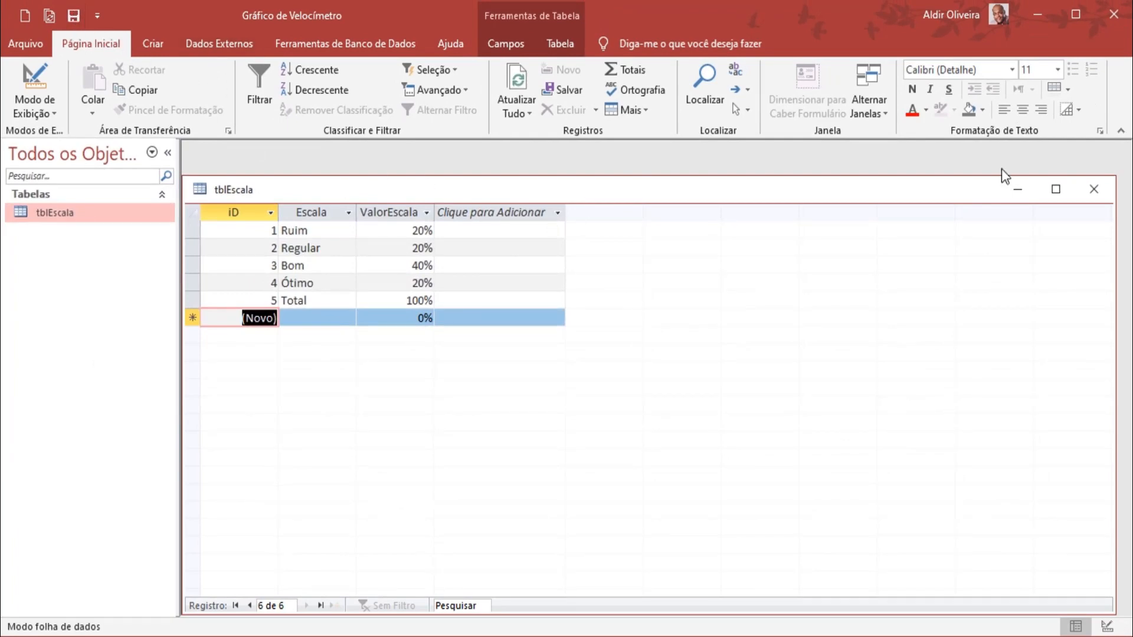
left_click(1094, 189)
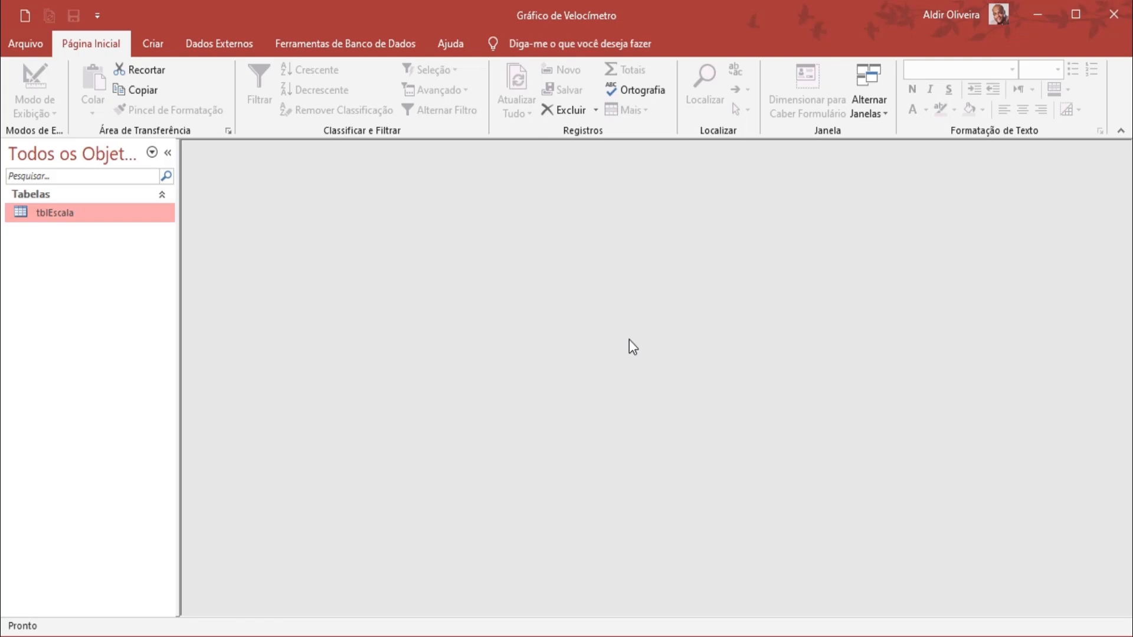
Step: Create a blank form in design view and save it as frmGraficoVelocimetro
left_click(149, 44)
left_click(434, 89)
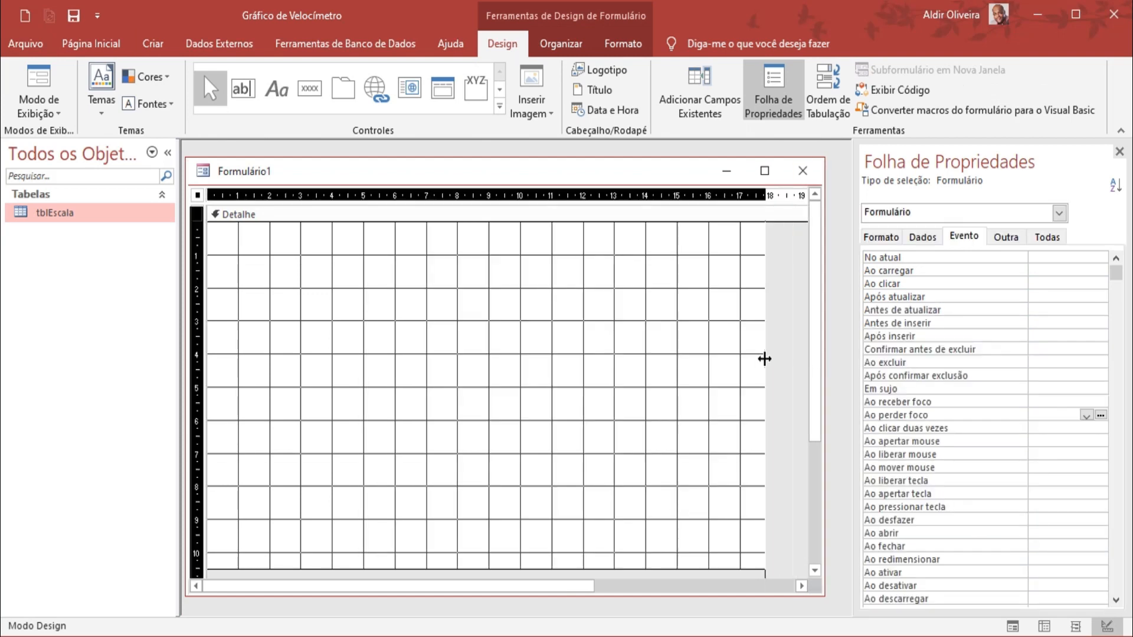
right_click(373, 178)
left_click(399, 194)
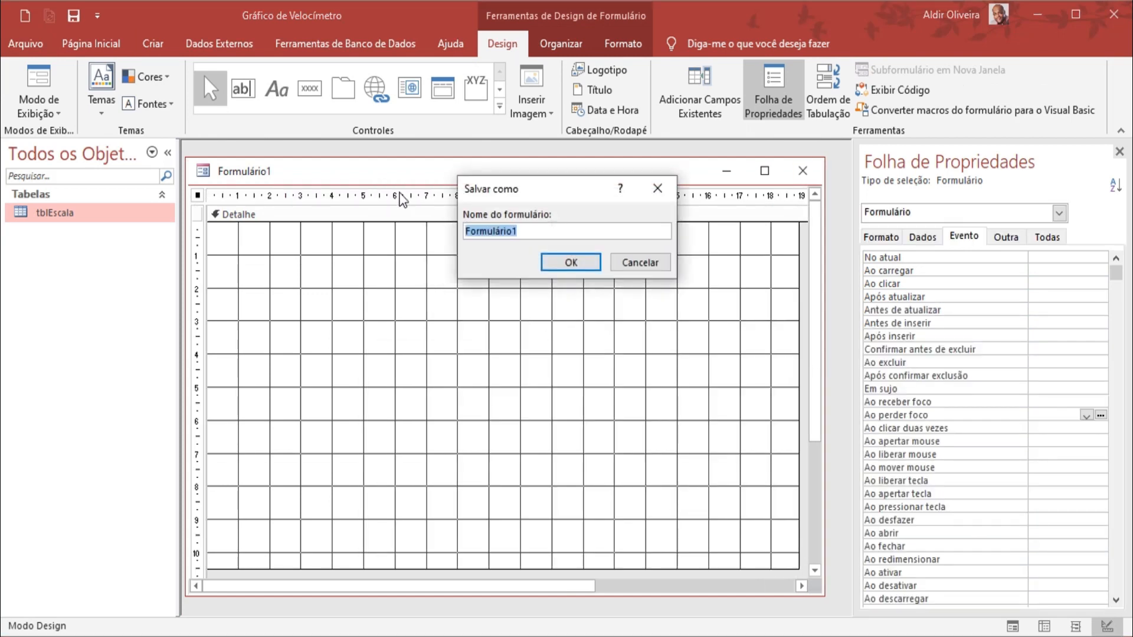
type("frmGraficoV")
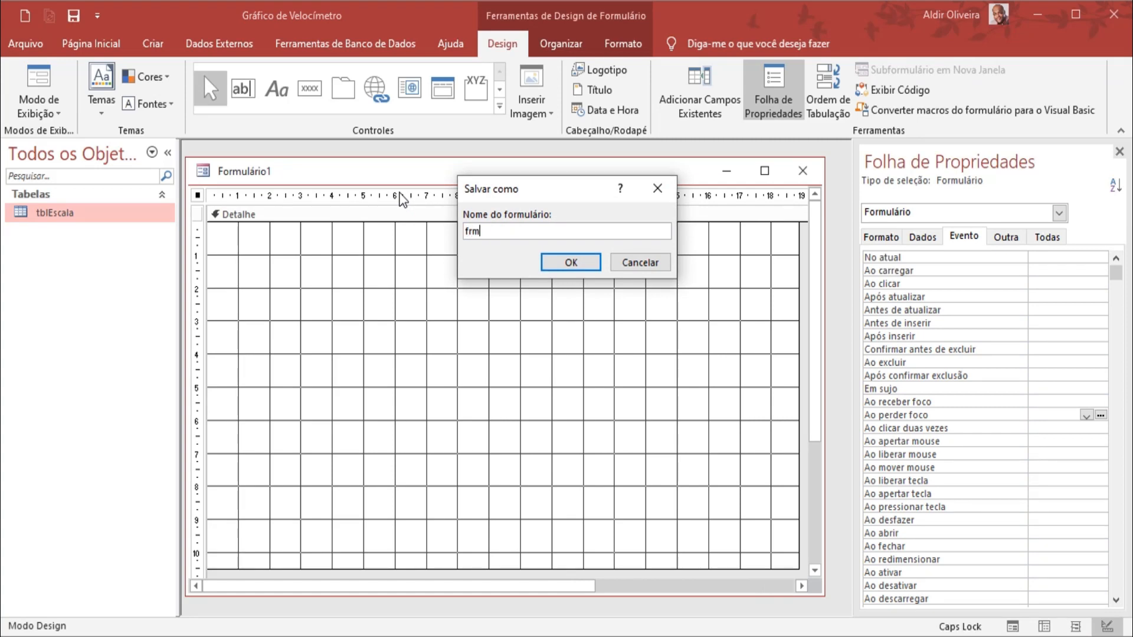
key("Caps_Lock")
type("elocimetro")
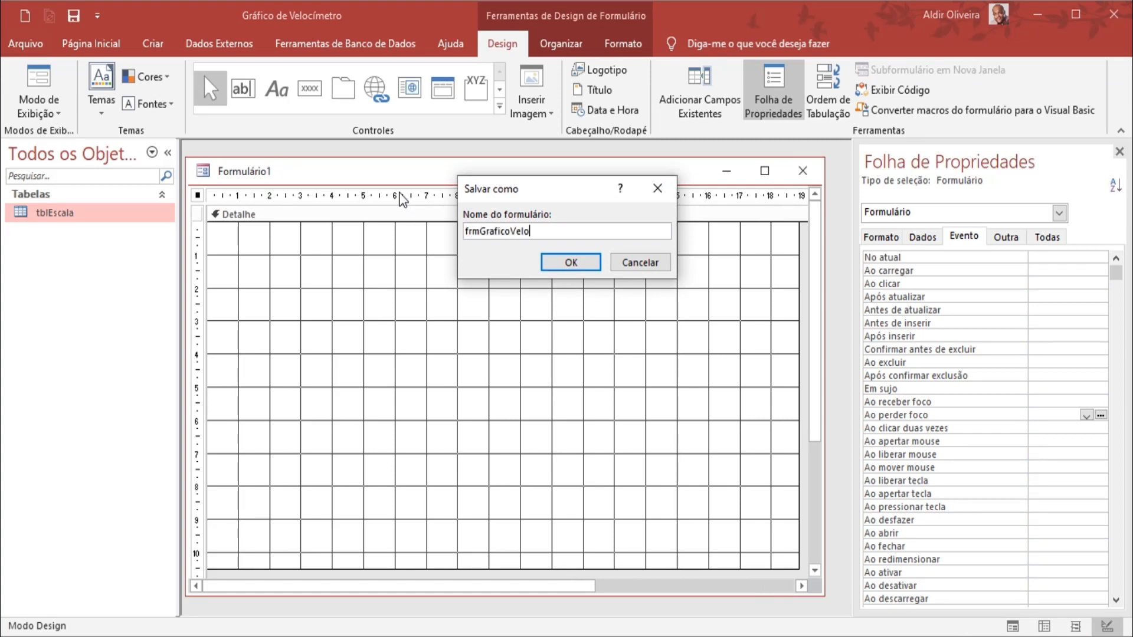
key("Return")
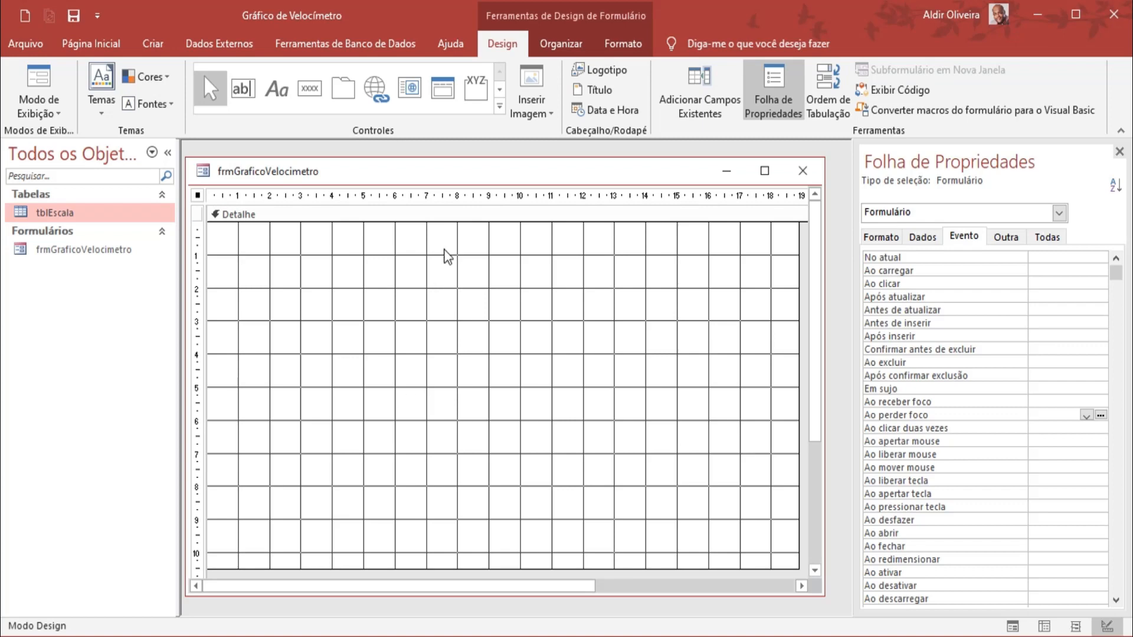
Step: Place a chart control about 18 by 9.5 cm in the form's detail section, using tblEscala as its data source
left_click(499, 106)
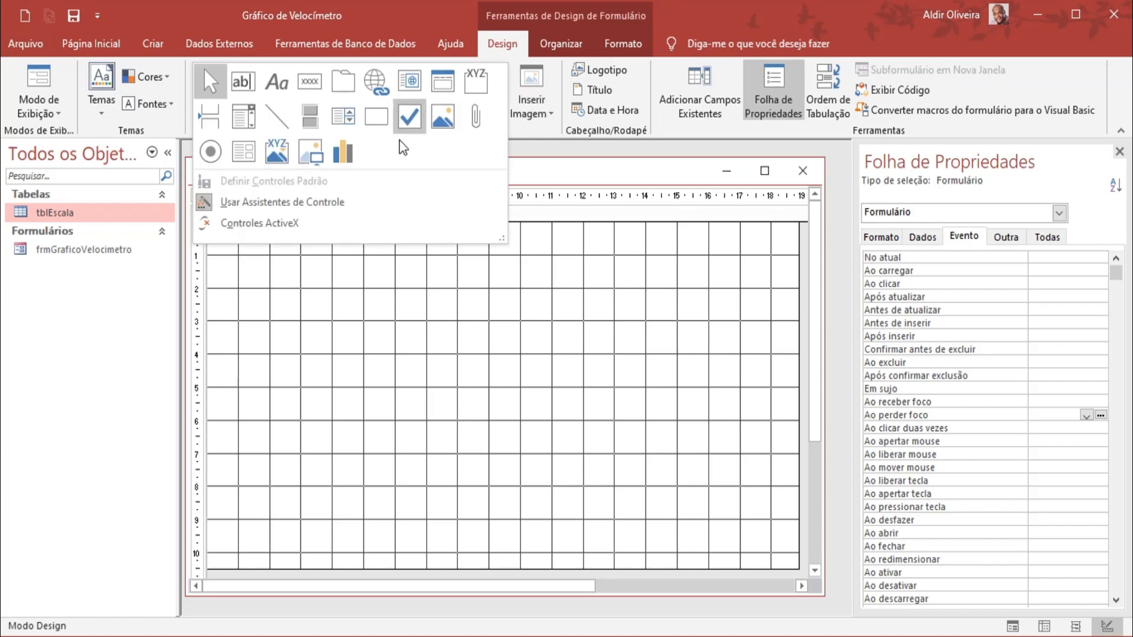
left_click(343, 152)
left_click_drag(213, 229, 780, 544)
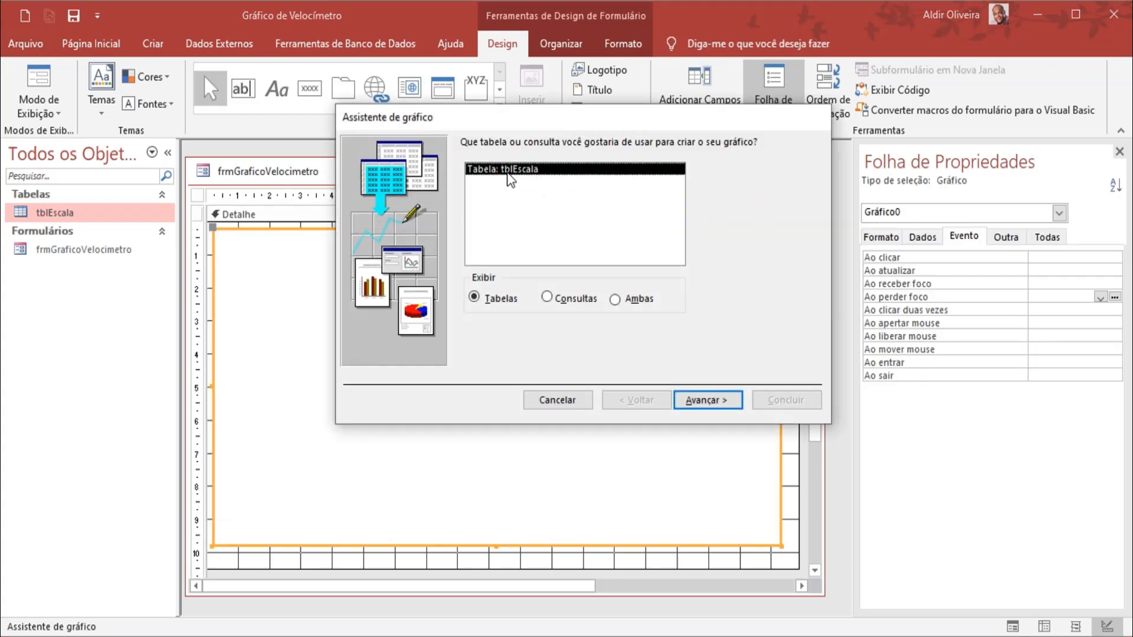
left_click(708, 401)
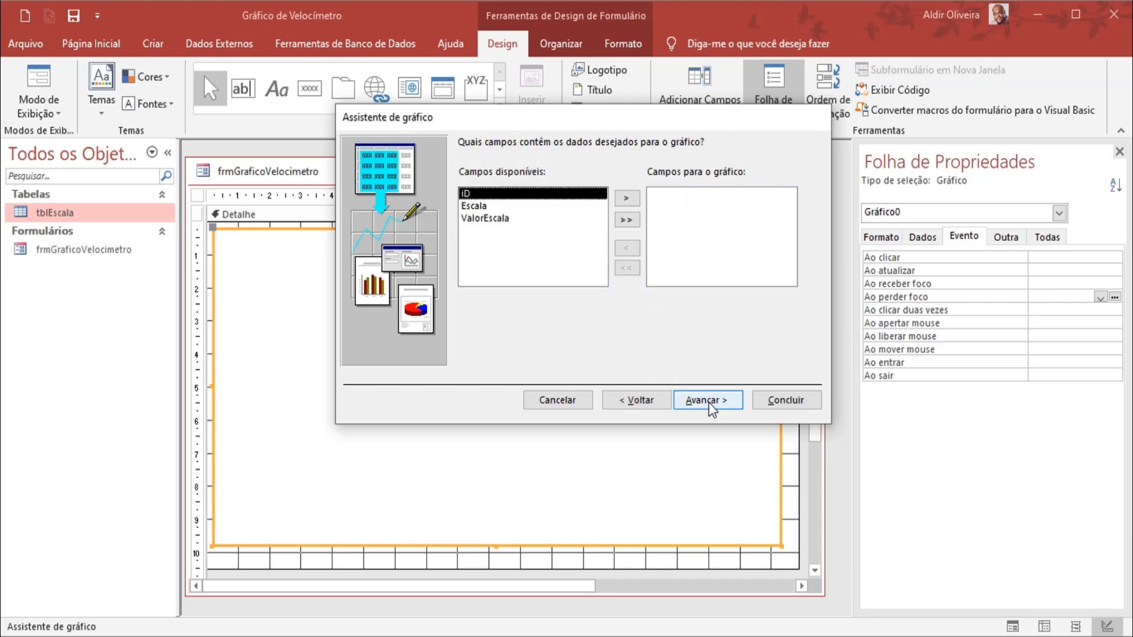
Step: Include all the tblEscala fields in the chart and choose the doughnut type (Gráfico de rosca)
left_click(627, 219)
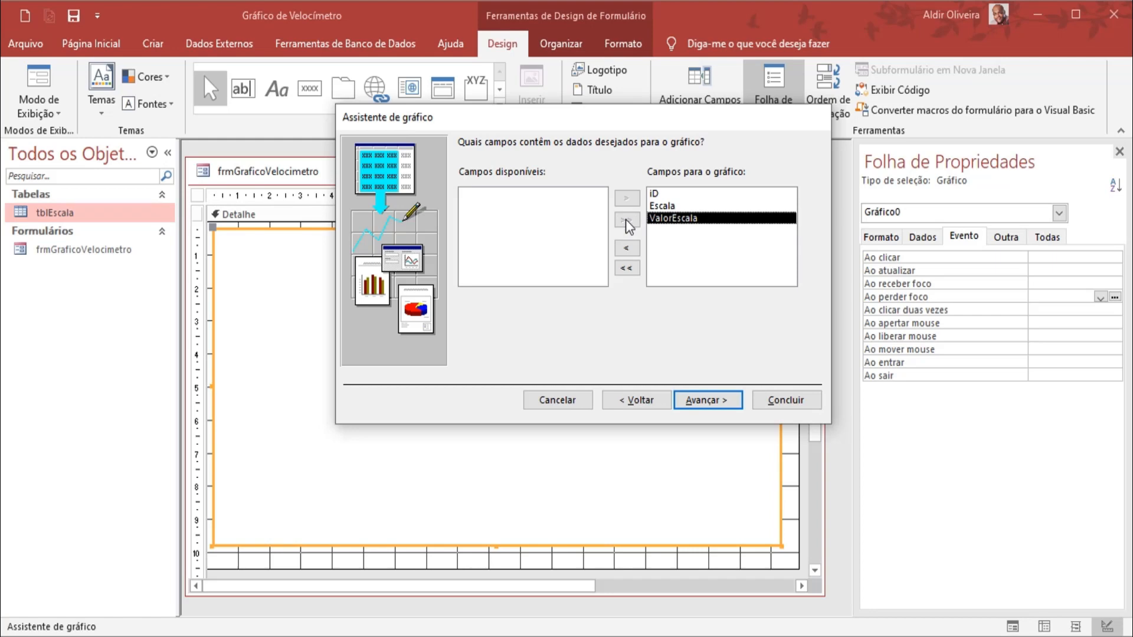
left_click(710, 400)
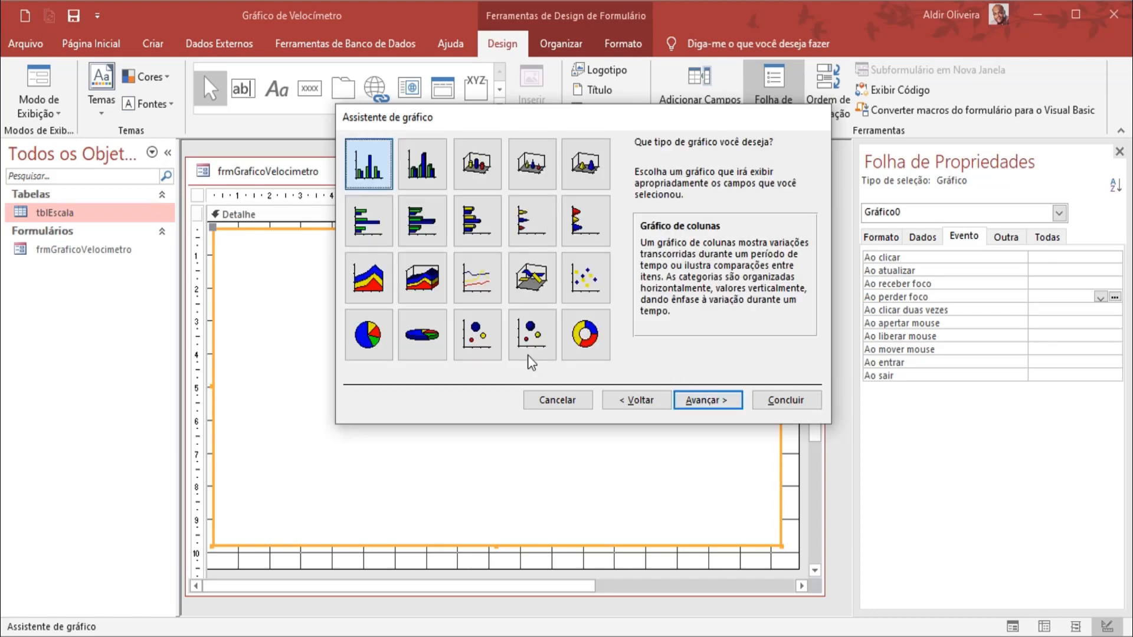
left_click(582, 341)
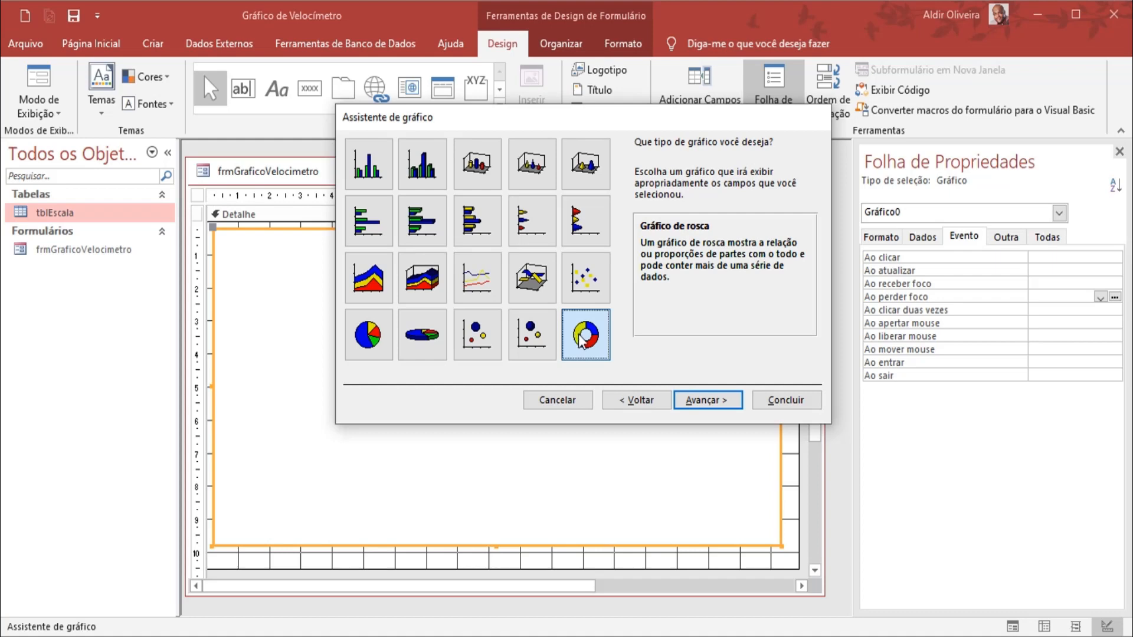
left_click(714, 406)
Step: Preview the doughnut chart and finish the chart wizard with the title tblEscala and a legend shown
left_click(367, 165)
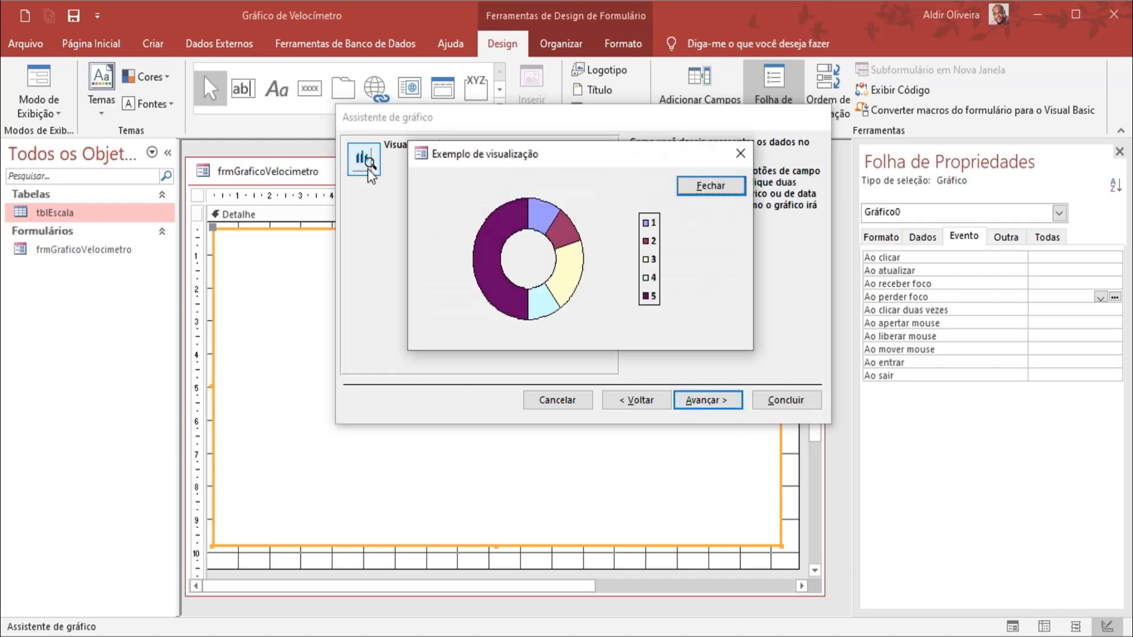
left_click(711, 186)
left_click(705, 401)
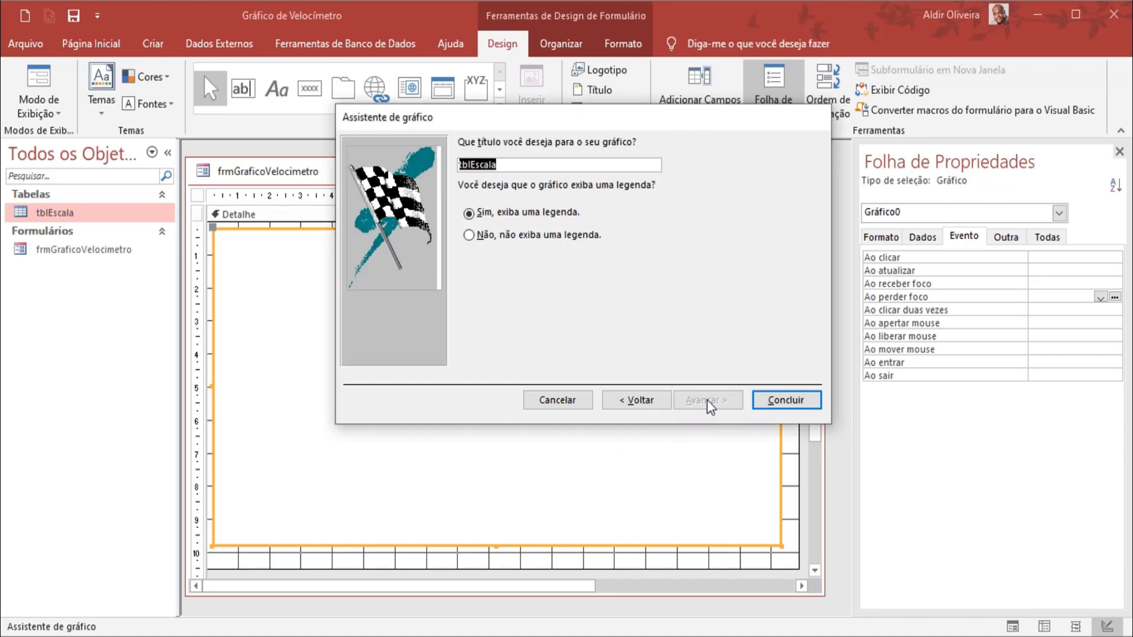
left_click(767, 401)
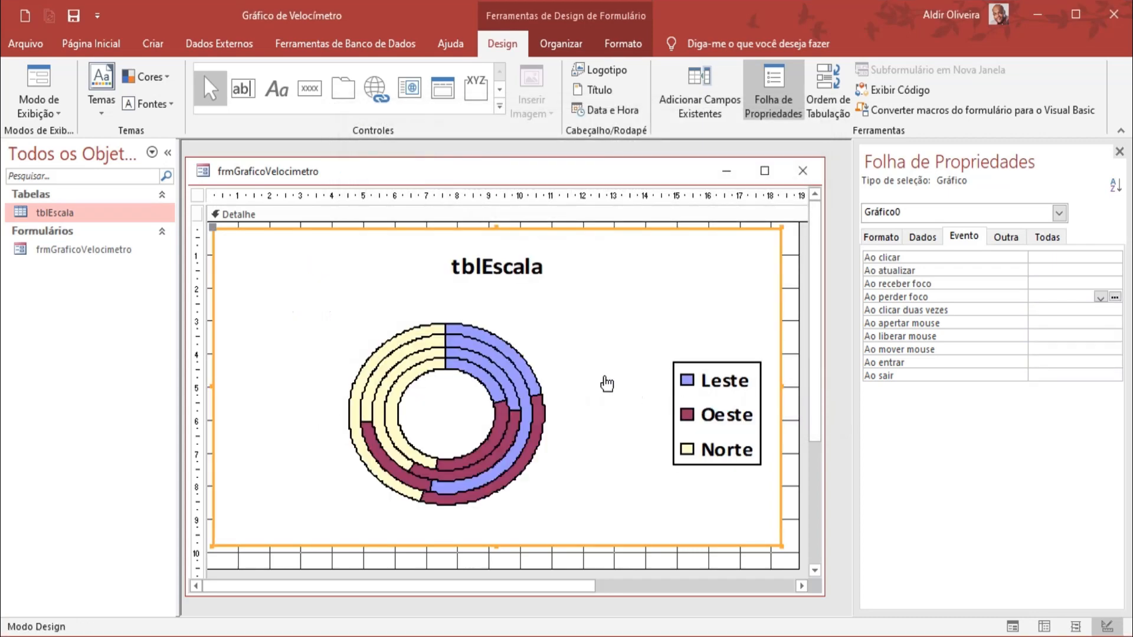
Step: Widen the chart slightly, and close and reopen the saved frmGraficoVelocimetro in form view
left_click_drag(780, 228, 790, 231)
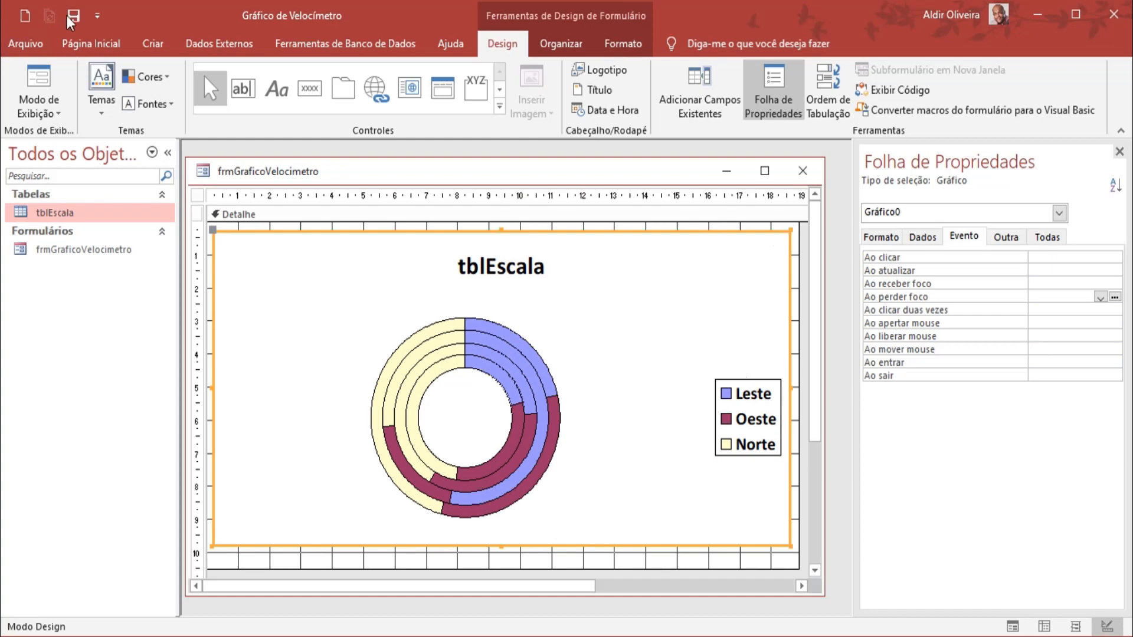
left_click(802, 171)
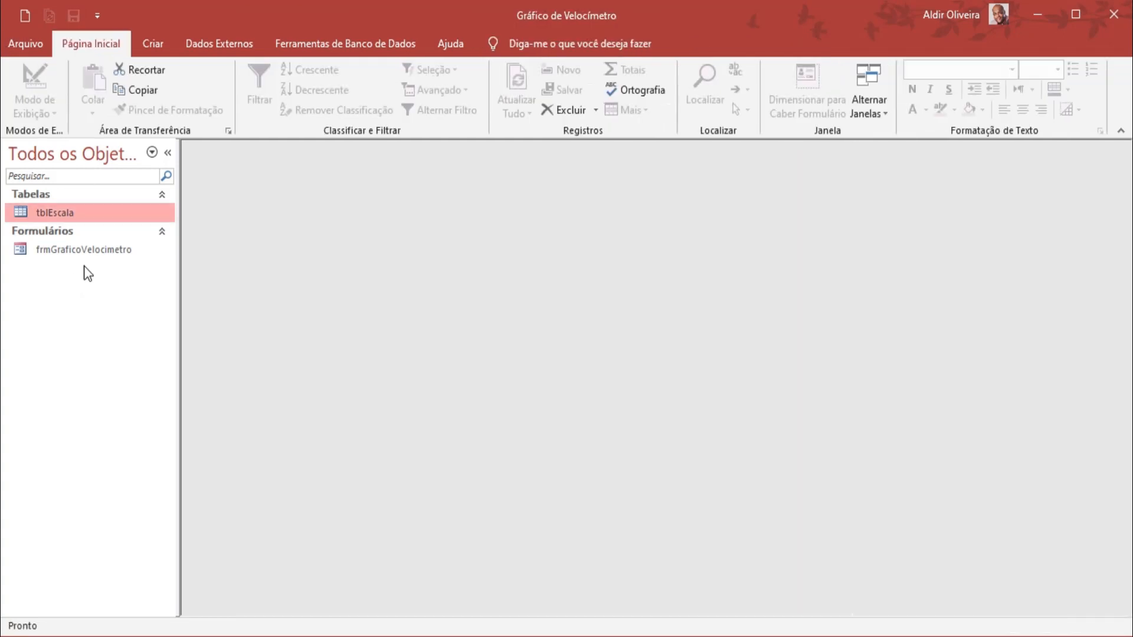
double_click(91, 252)
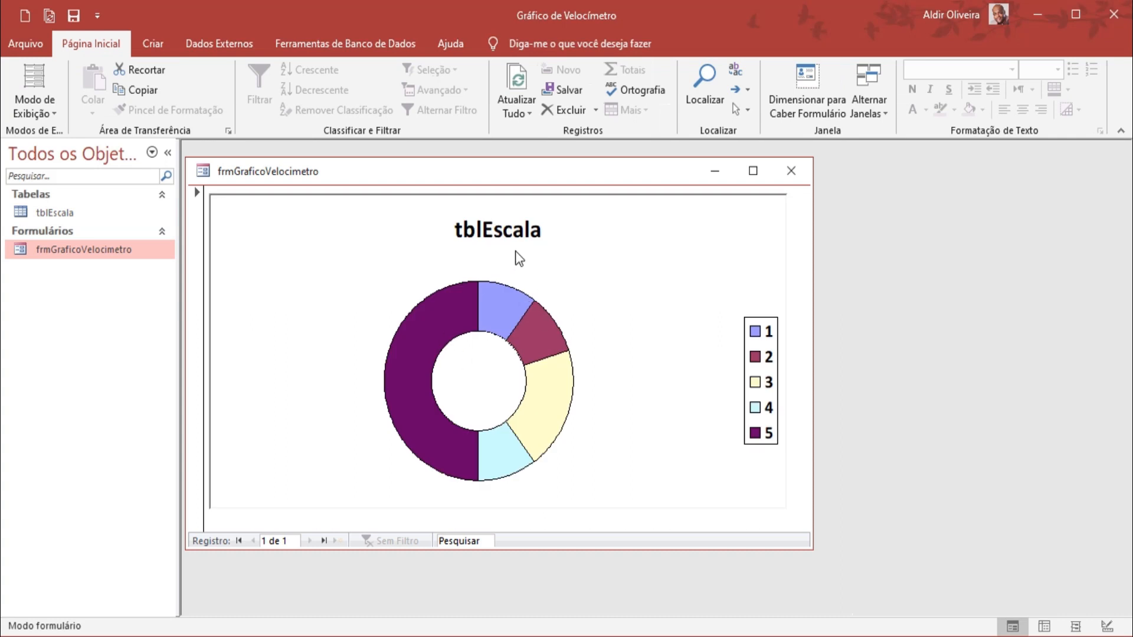
Step: Refresh the data shown in frmGraficoVelocimetro and switch the form to design view
left_click(517, 111)
left_click(534, 135)
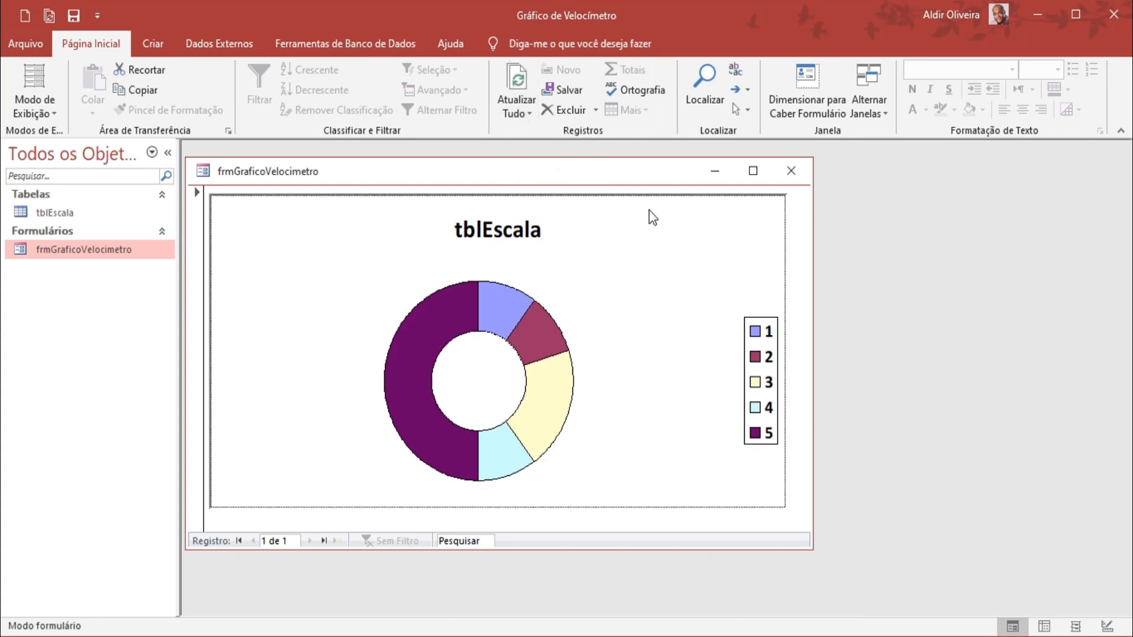
right_click(796, 213)
left_click(820, 265)
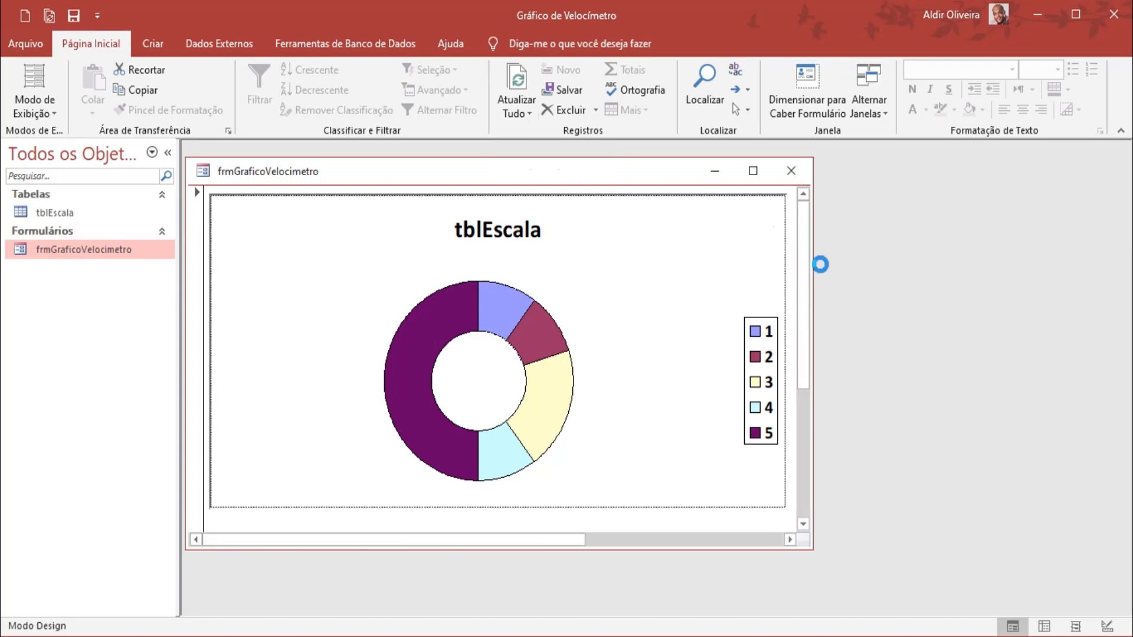
Step: Set the chart's special effect (Efeito Especial) to the thin single-line style and deselect the chart
left_click(625, 290)
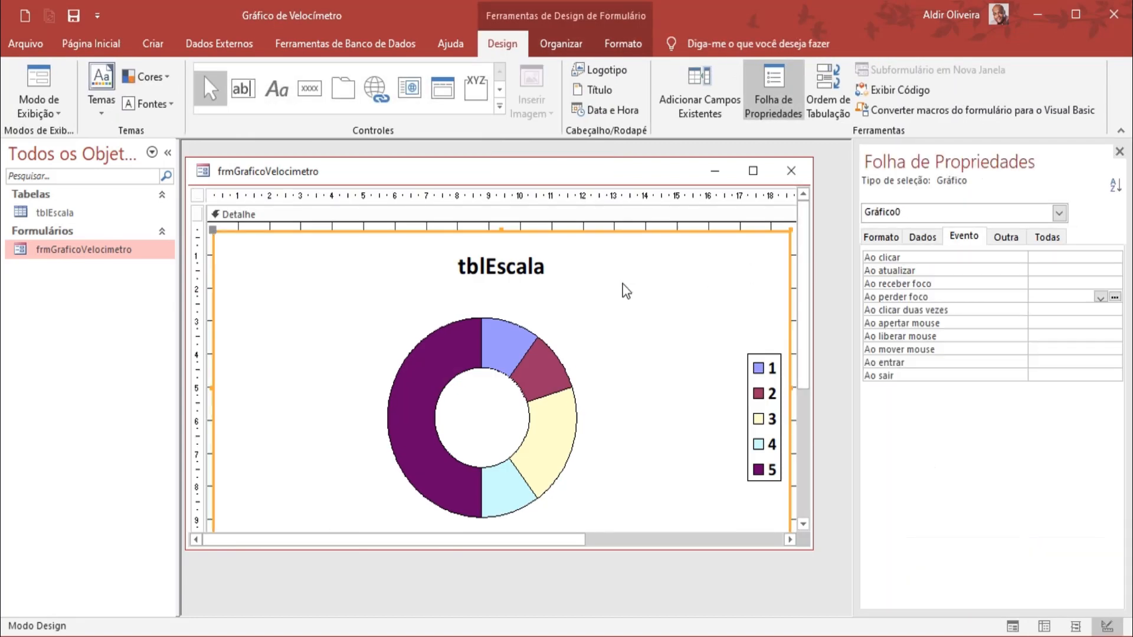
right_click(619, 268)
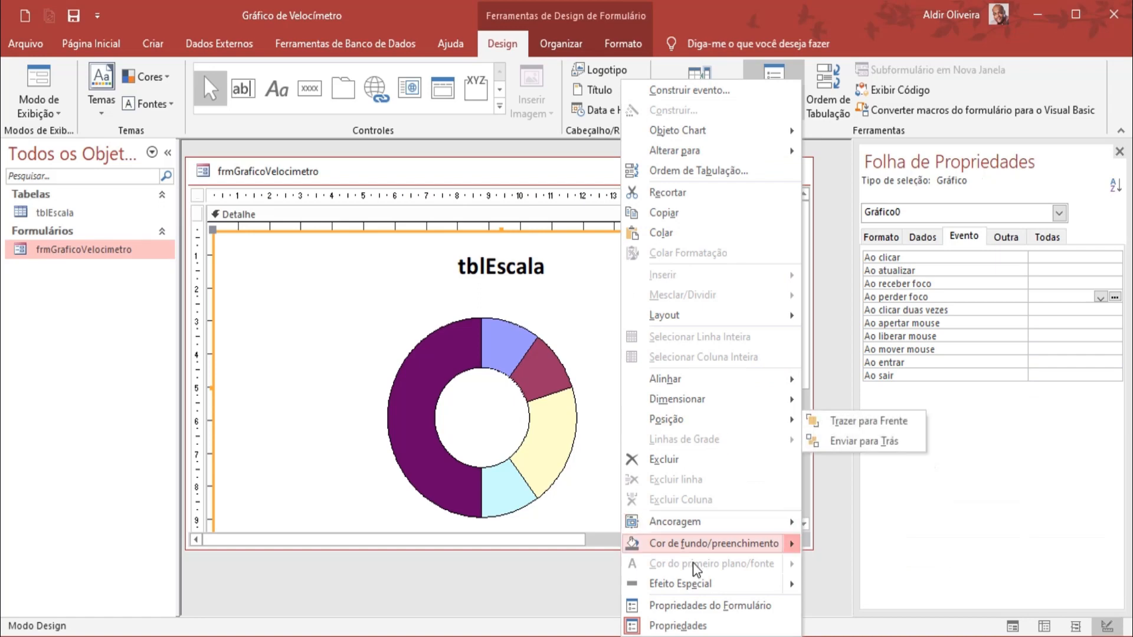
mouse_move(696, 587)
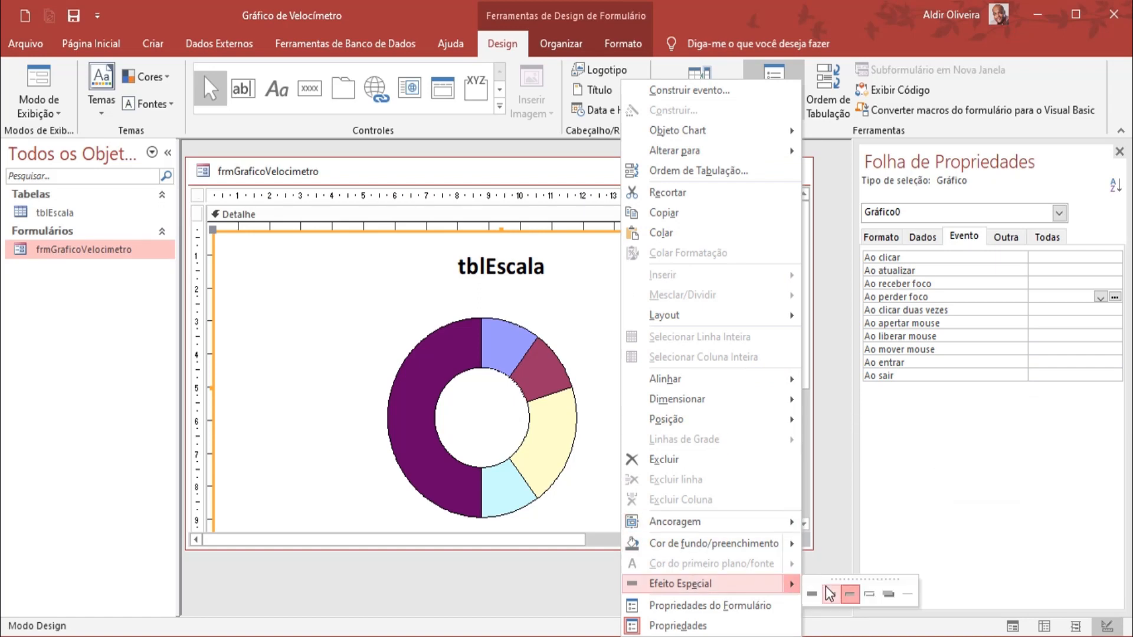
left_click(907, 594)
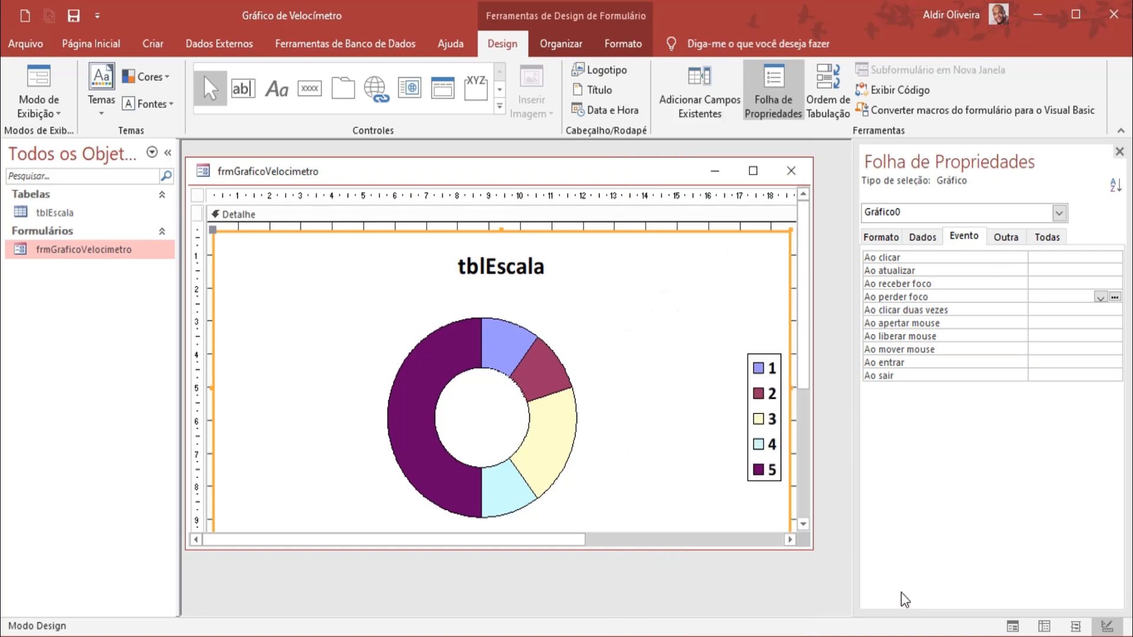
left_click(797, 243)
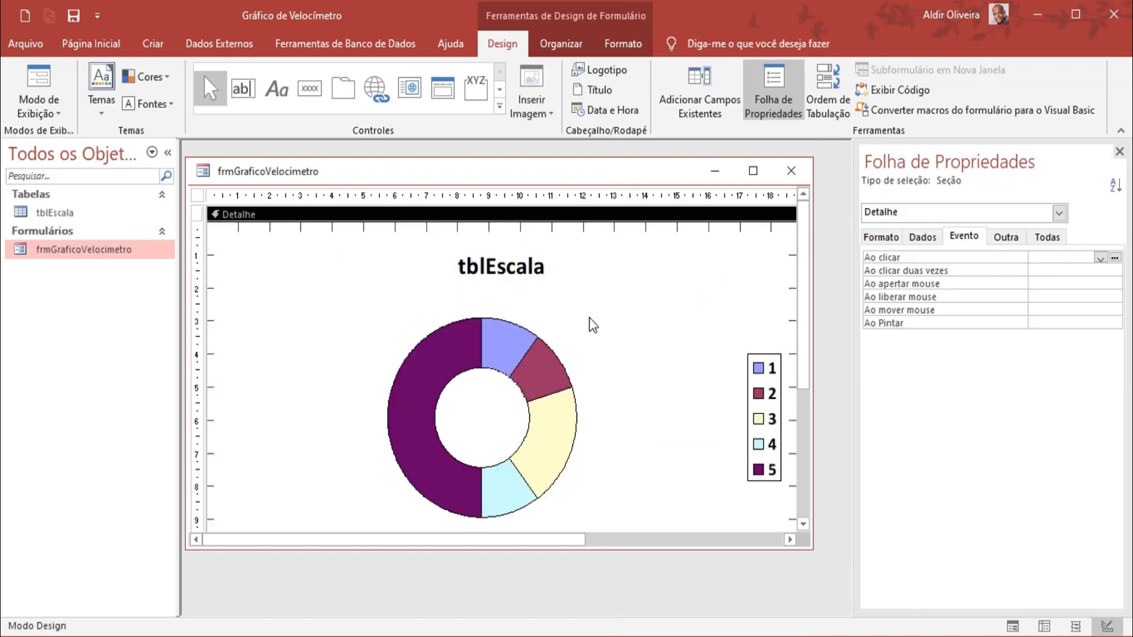
Step: Open the chart's row source (Origem da Linha) in the query builder
left_click(592, 324)
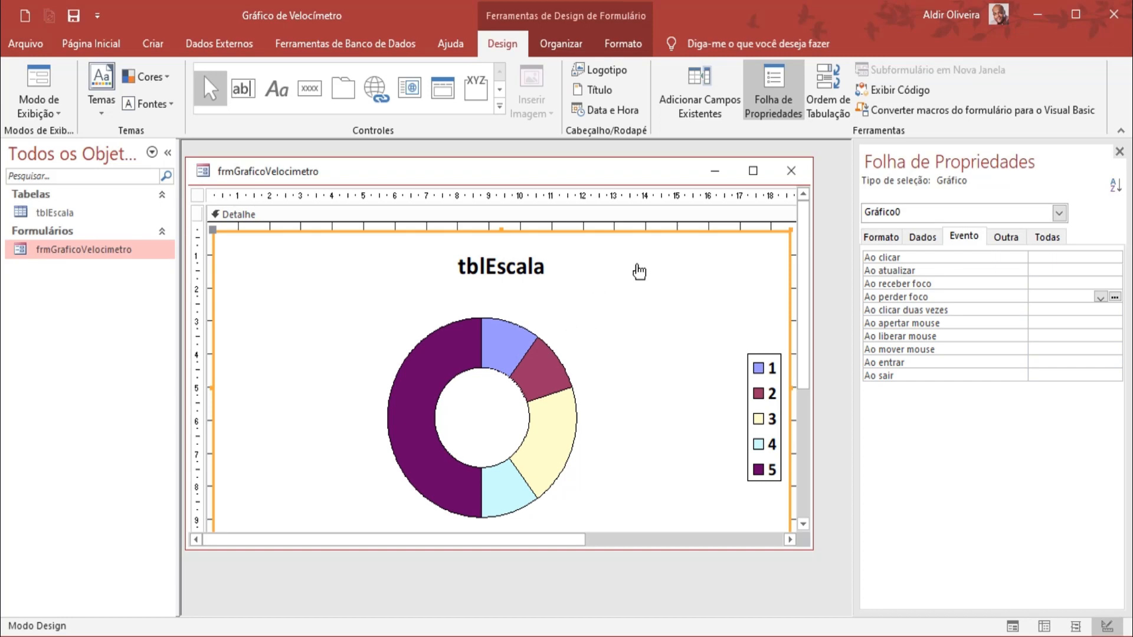
left_click(922, 237)
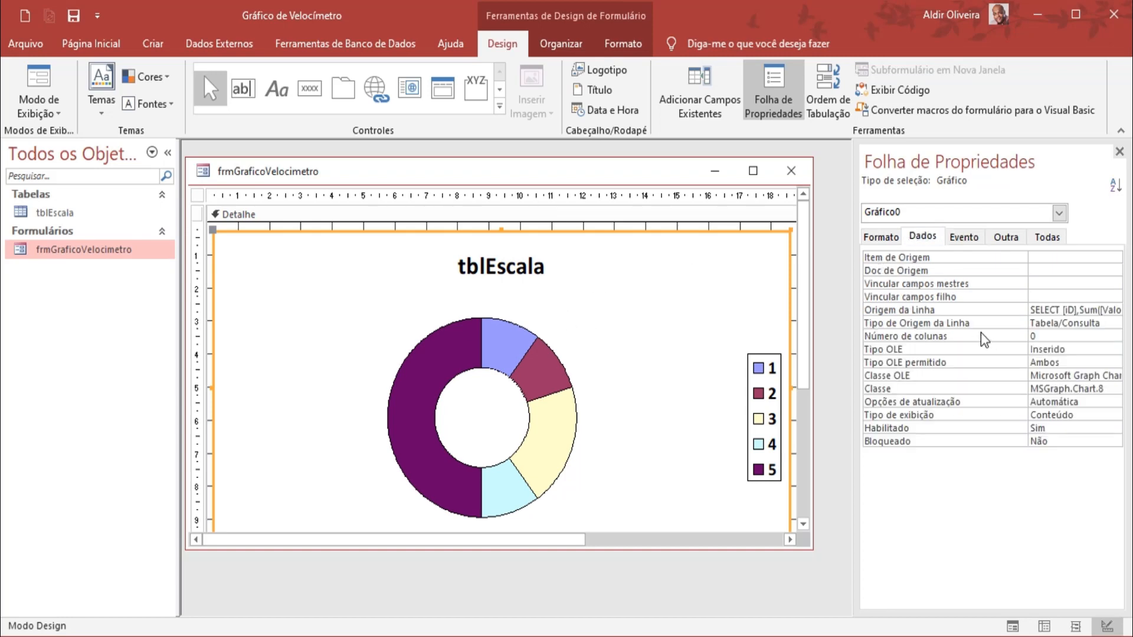
left_click(1055, 314)
left_click(1112, 316)
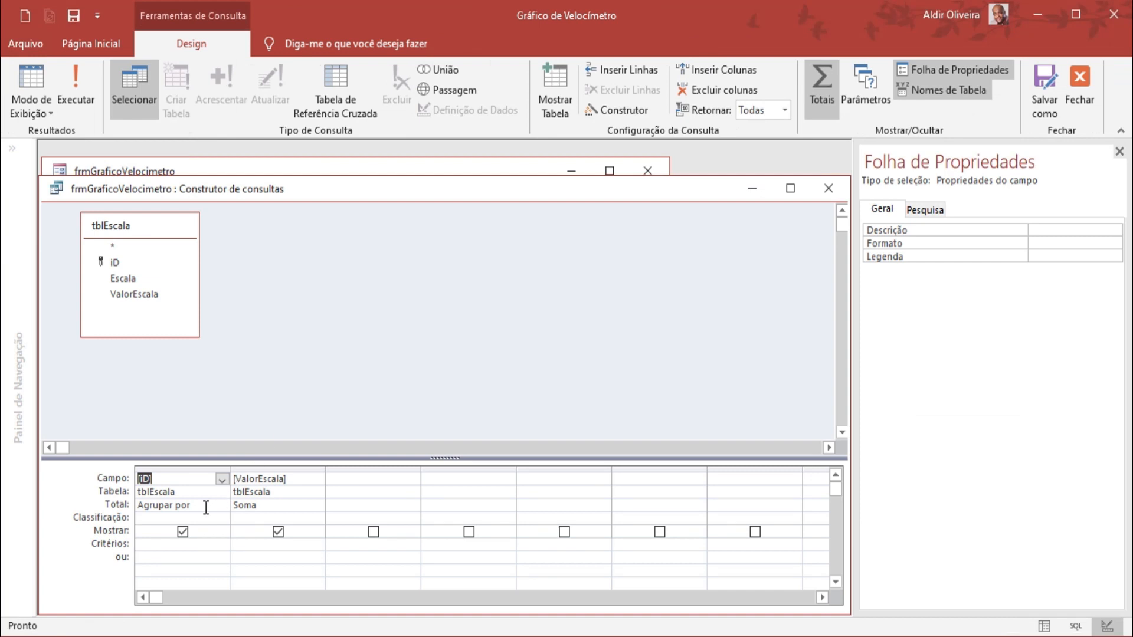
Step: Run the query to check its summed ValorEscala results, widen that results column, and return to the query design
left_click(86, 88)
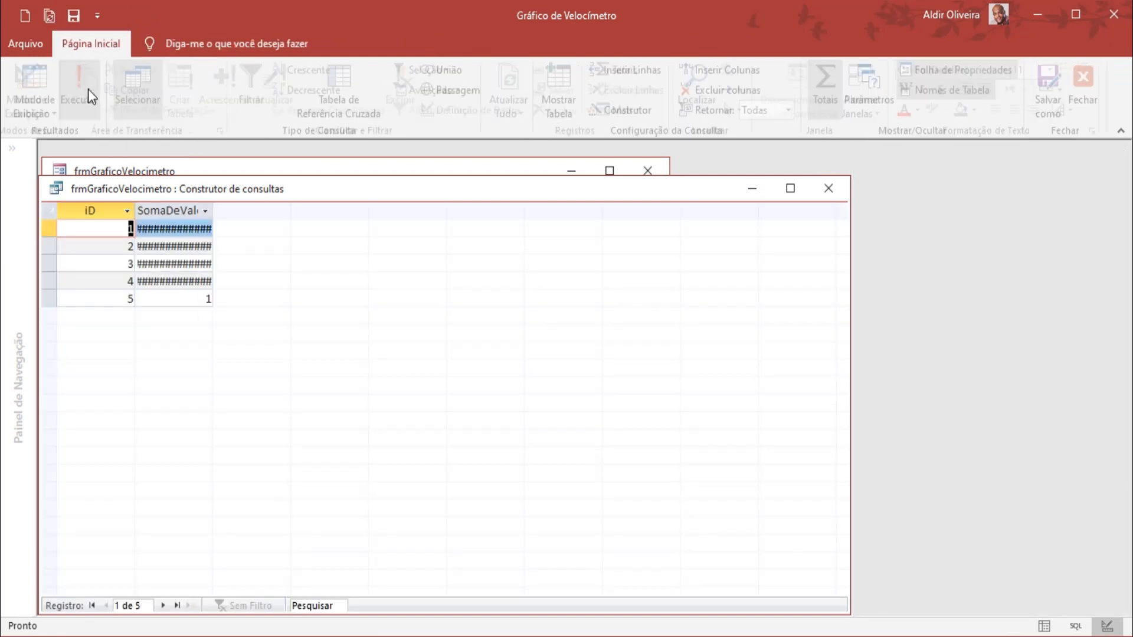
left_click_drag(214, 210, 231, 210)
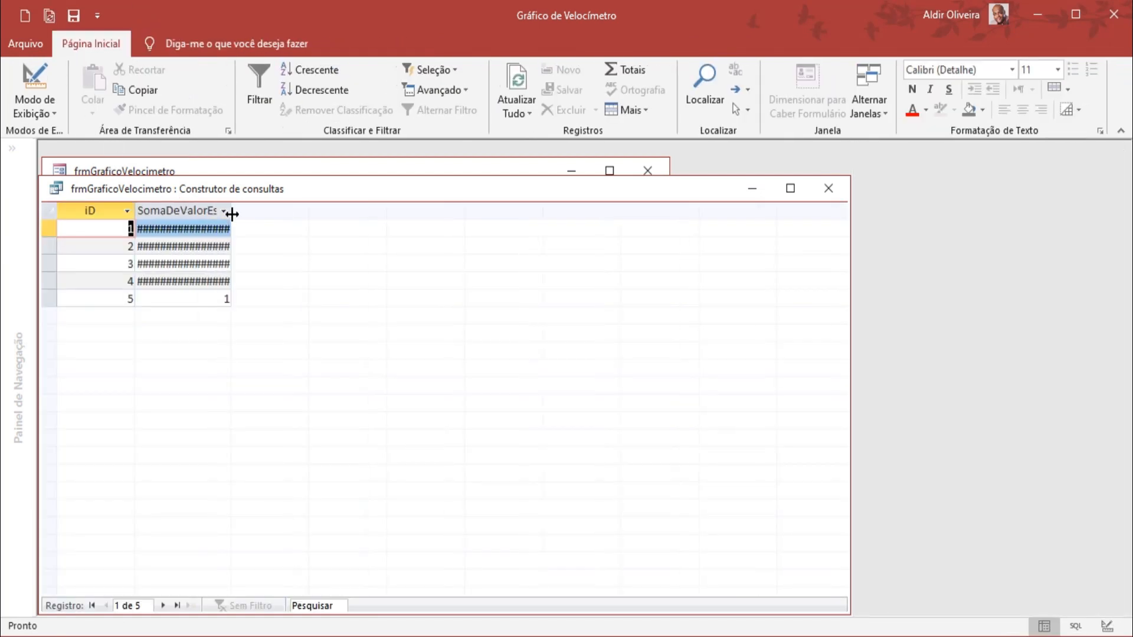
right_click(707, 190)
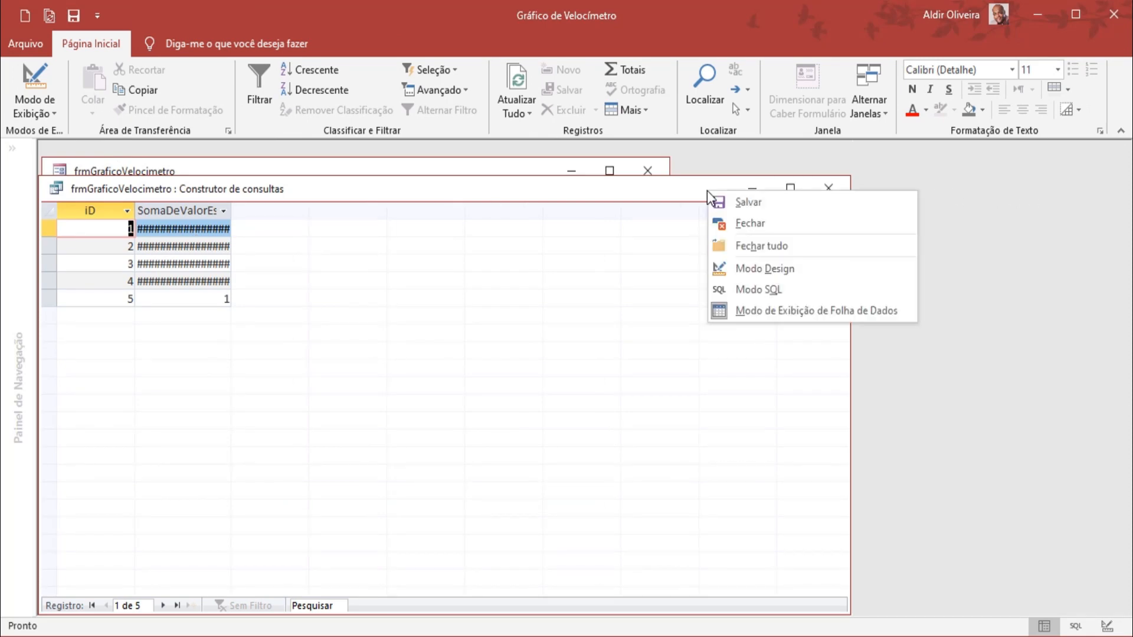
left_click(740, 271)
Step: Set the ValorEscala total to Agrupar por and add the Escala field between iD and ValorEscala
left_click(307, 506)
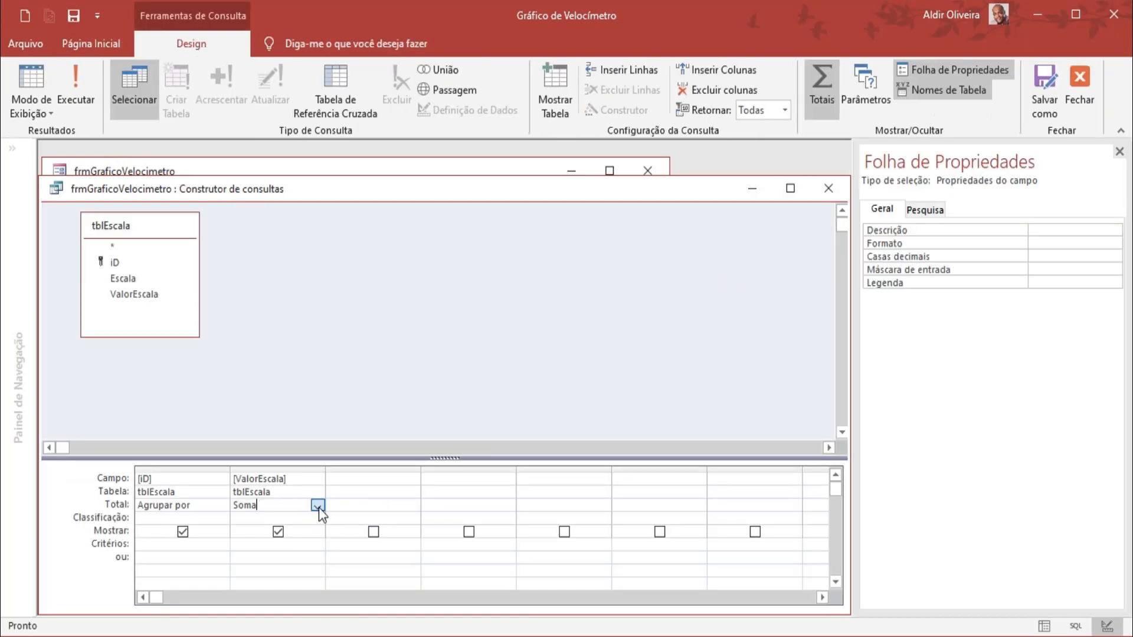
left_click(318, 505)
left_click(278, 363)
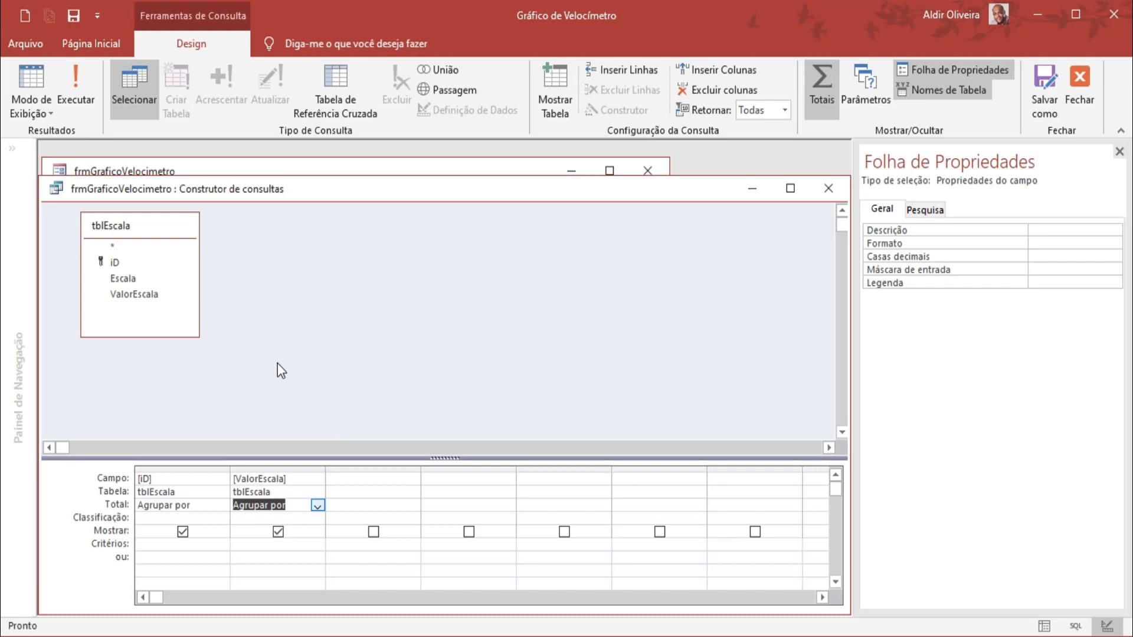
double_click(134, 280)
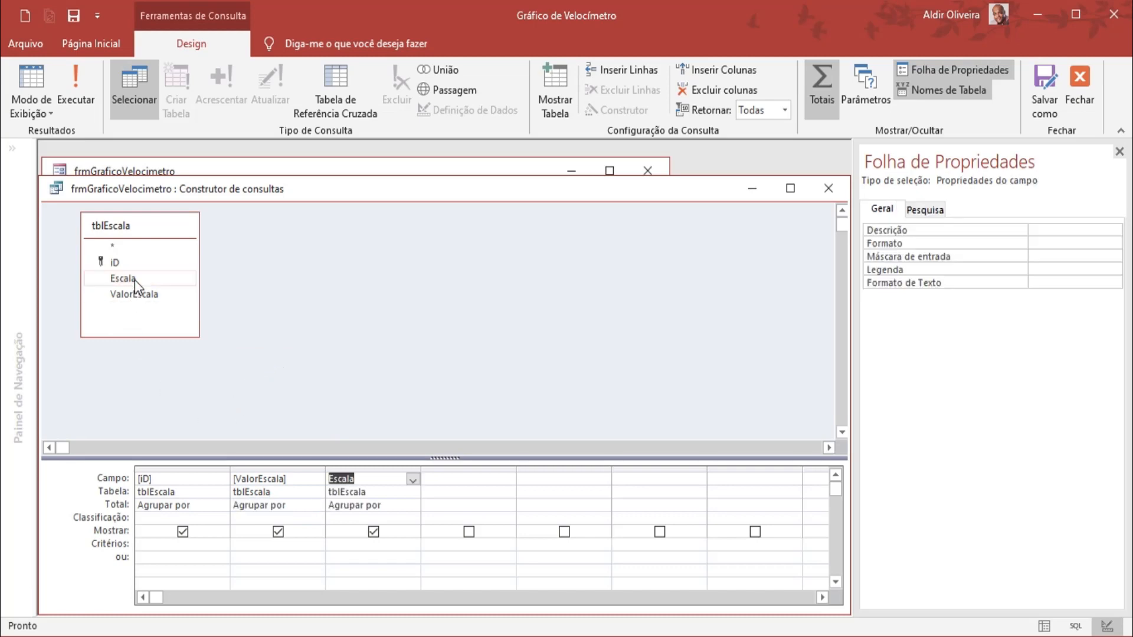
left_click(394, 469)
left_click_drag(394, 469, 320, 469)
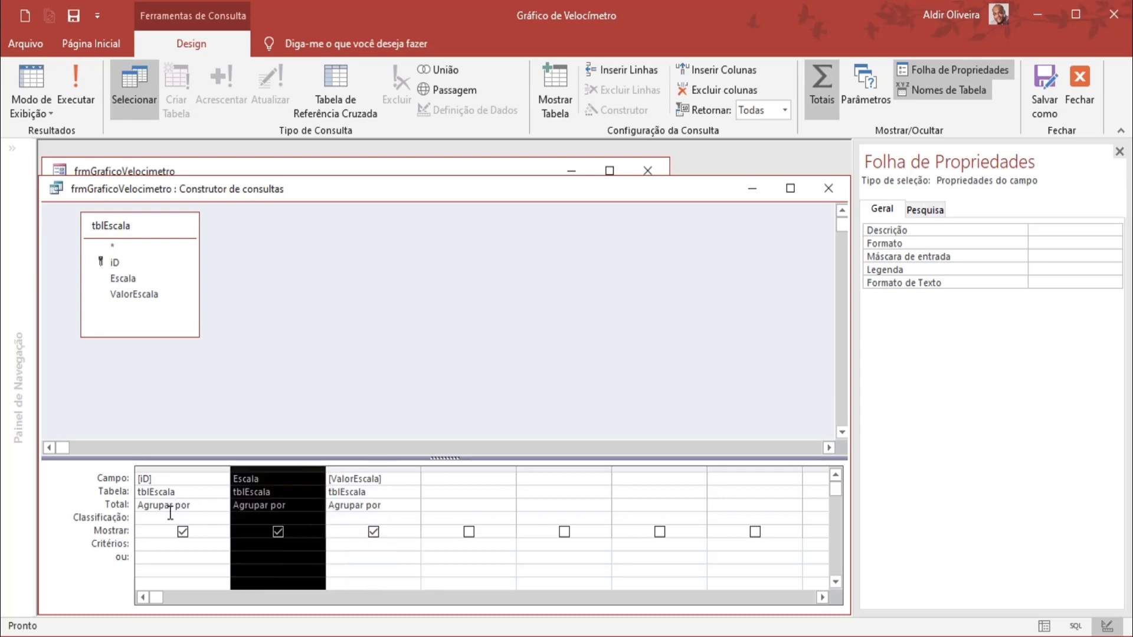
Step: Sort the query by iD in ascending order (Crescente), then run it and save it back to the chart's row source
left_click(205, 516)
left_click(222, 518)
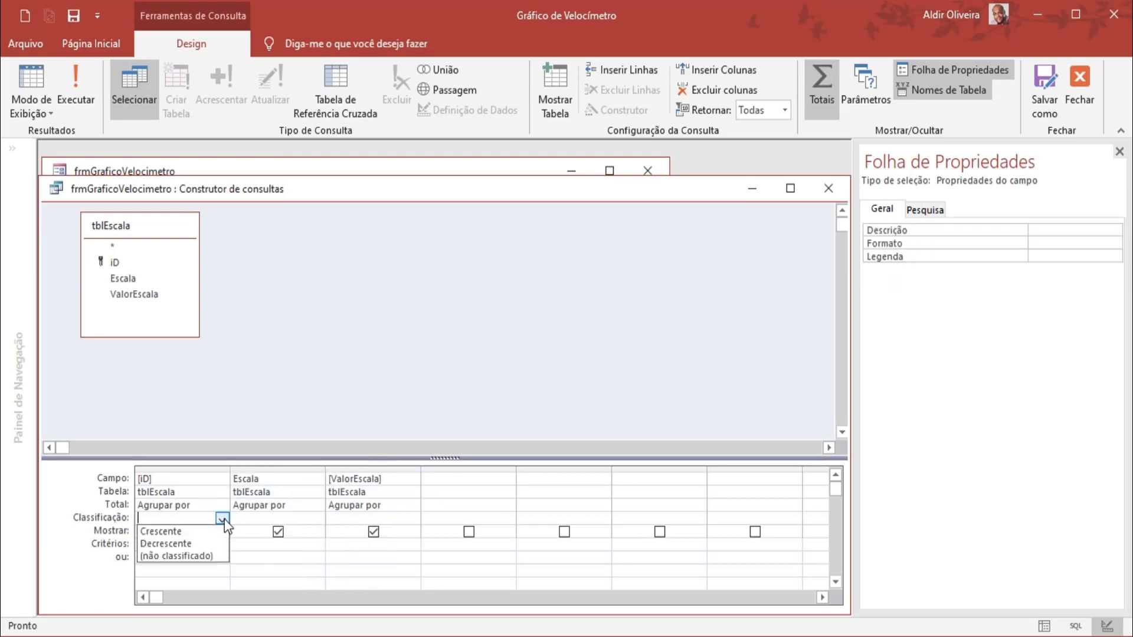
left_click(192, 530)
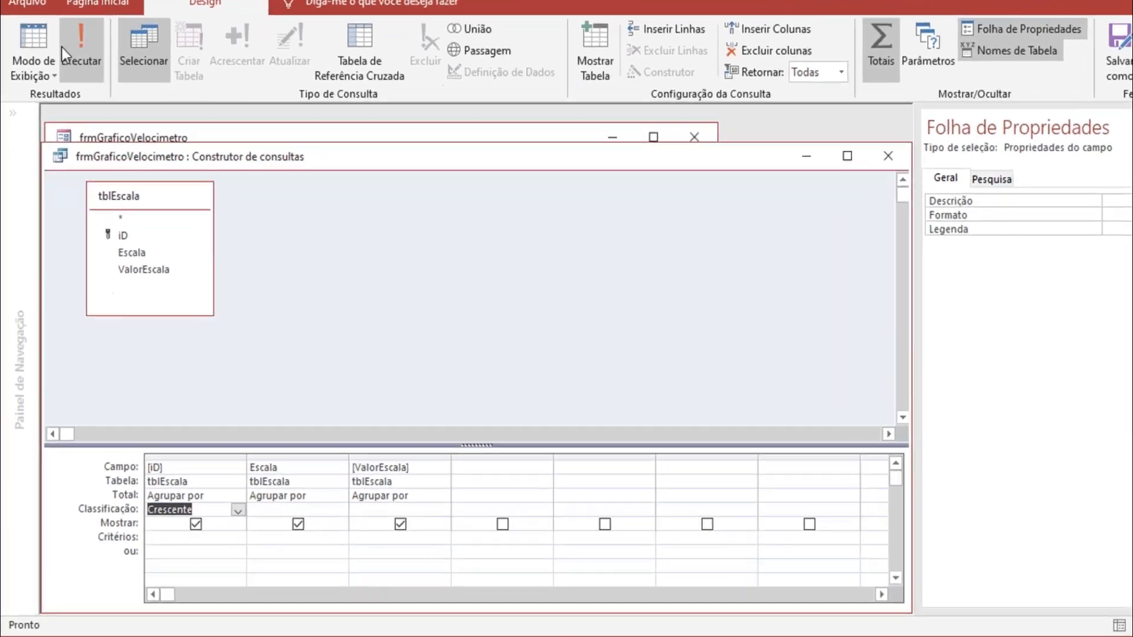
left_click(71, 85)
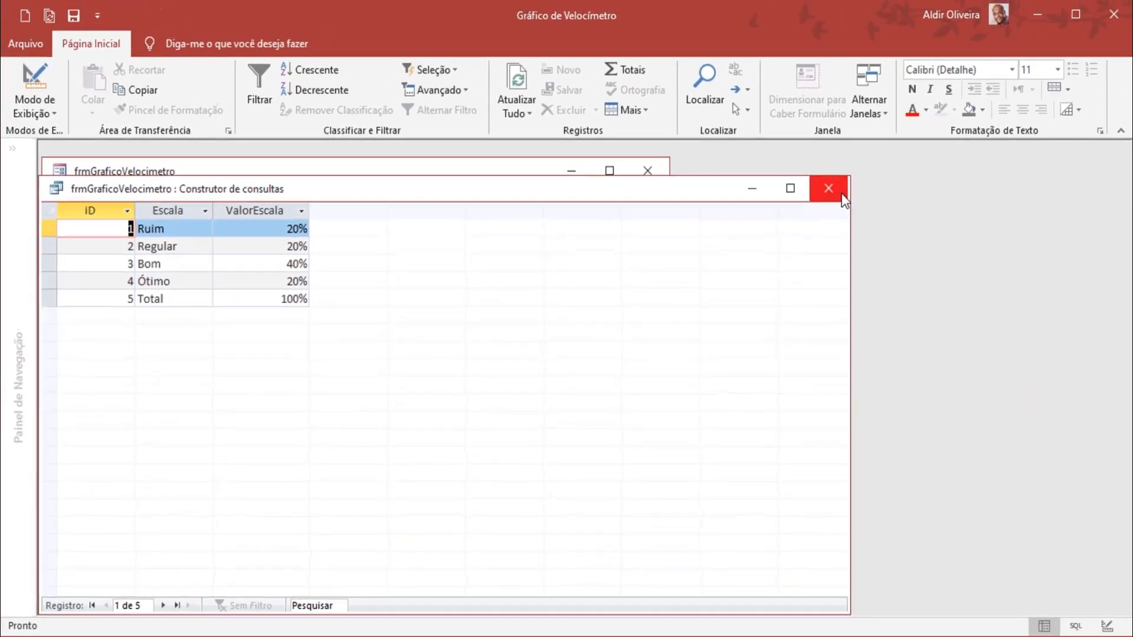
left_click(939, 128)
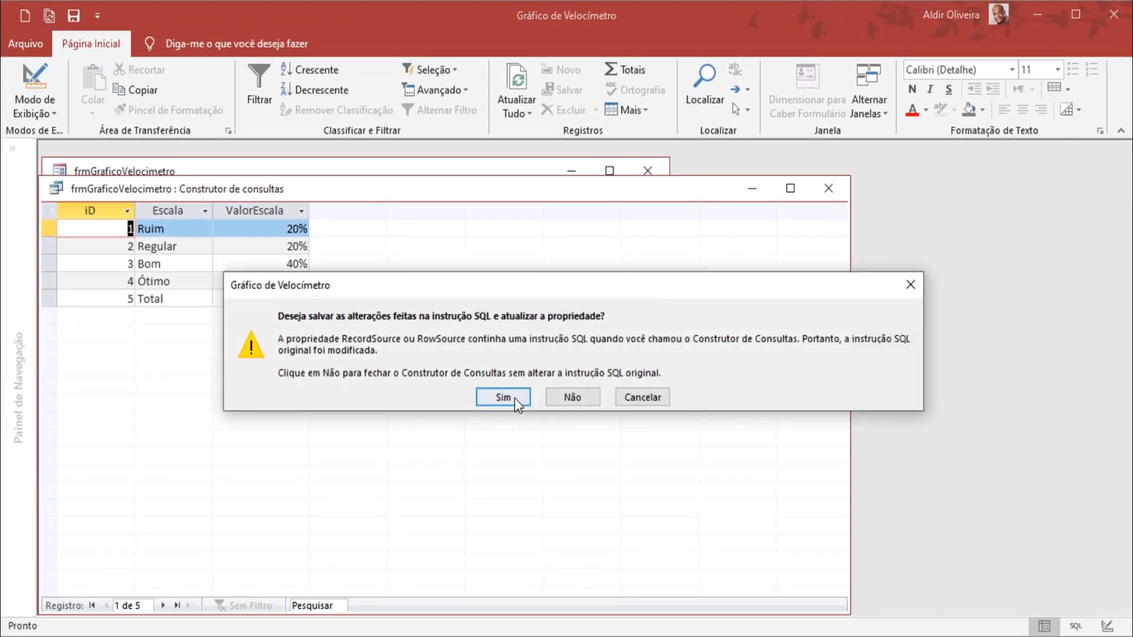
left_click(503, 397)
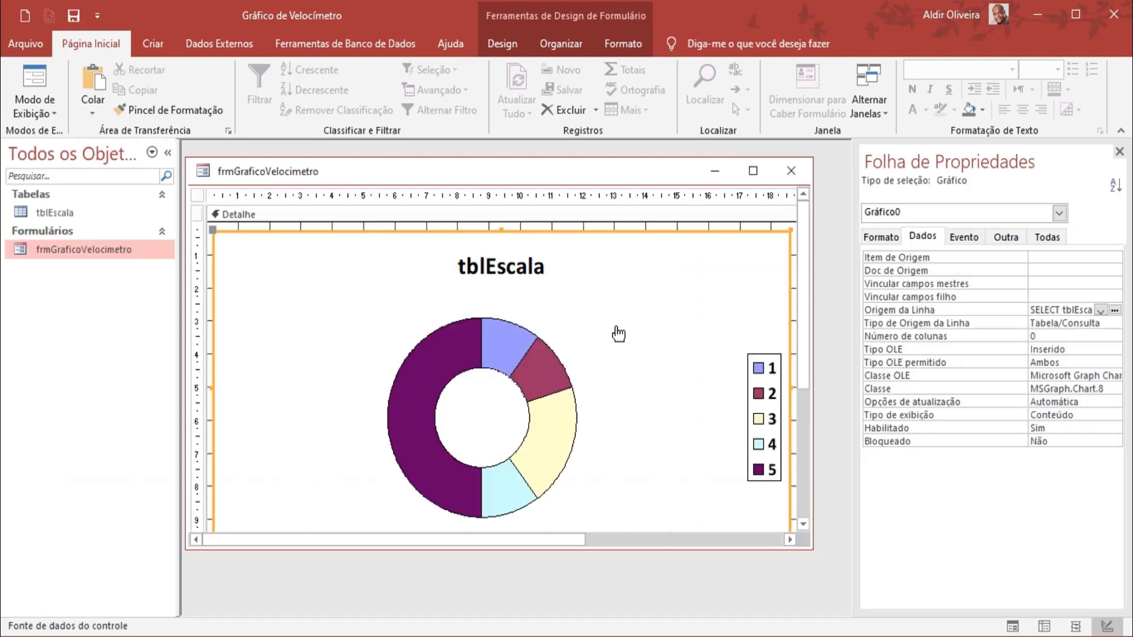
Step: Reopen the chart's row source query, exclude the iD field from its output, and save the change after running it
left_click(1115, 310)
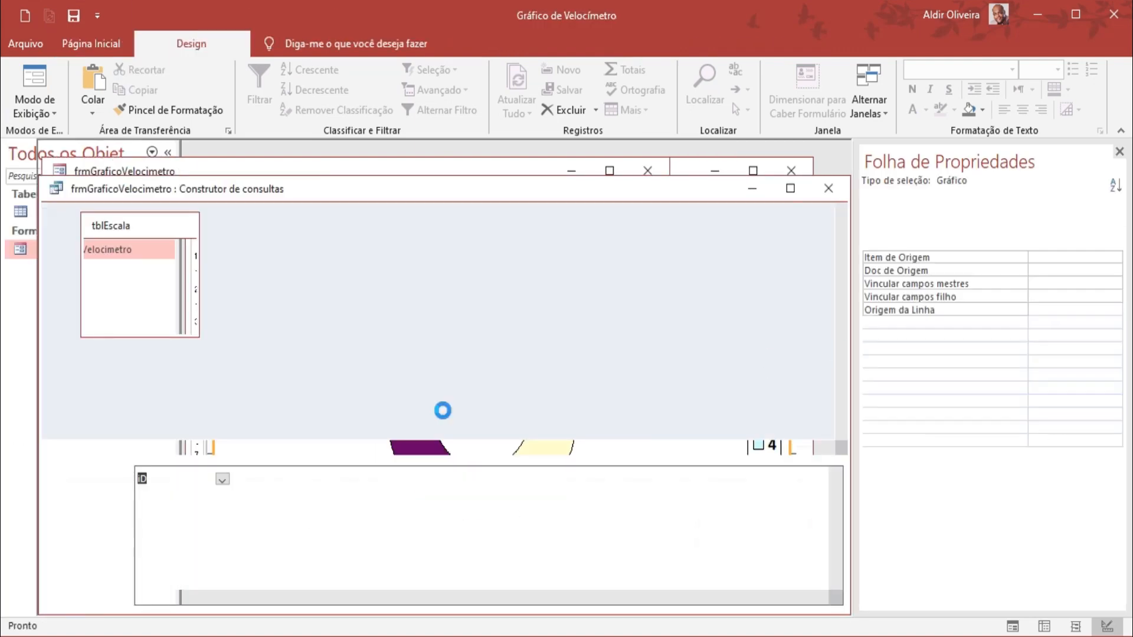
left_click(182, 531)
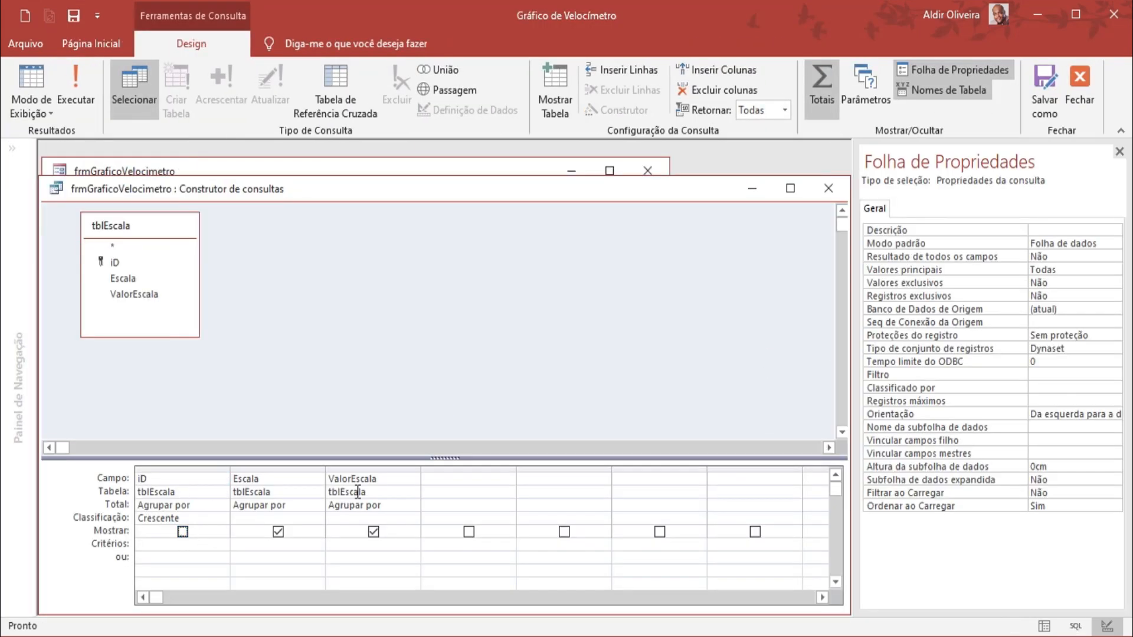
left_click(67, 96)
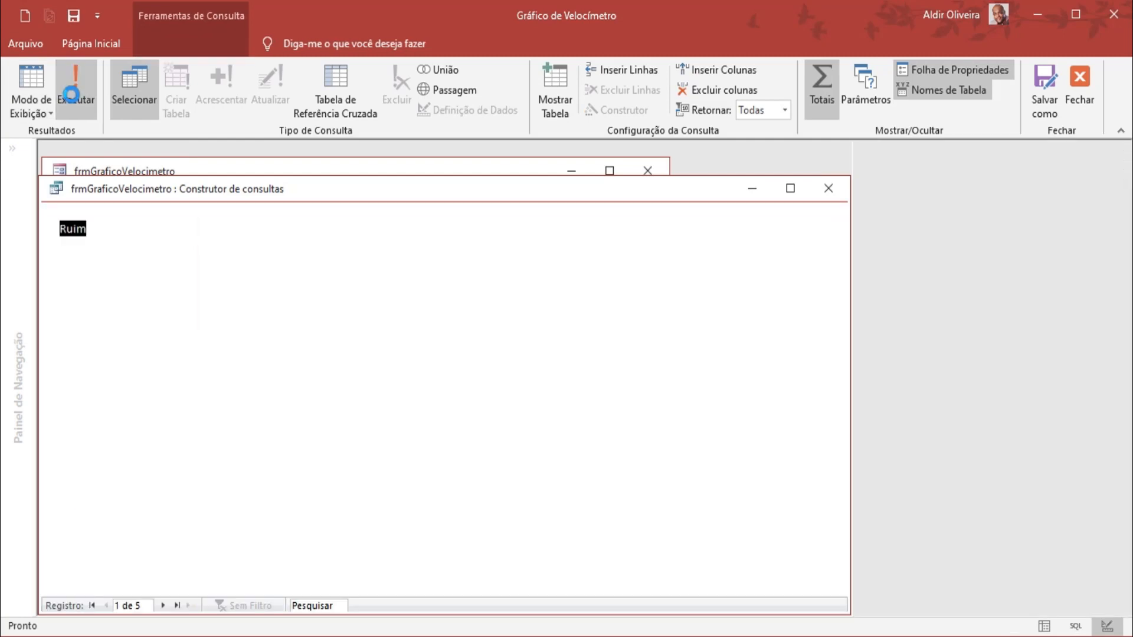
left_click(828, 188)
left_click(502, 397)
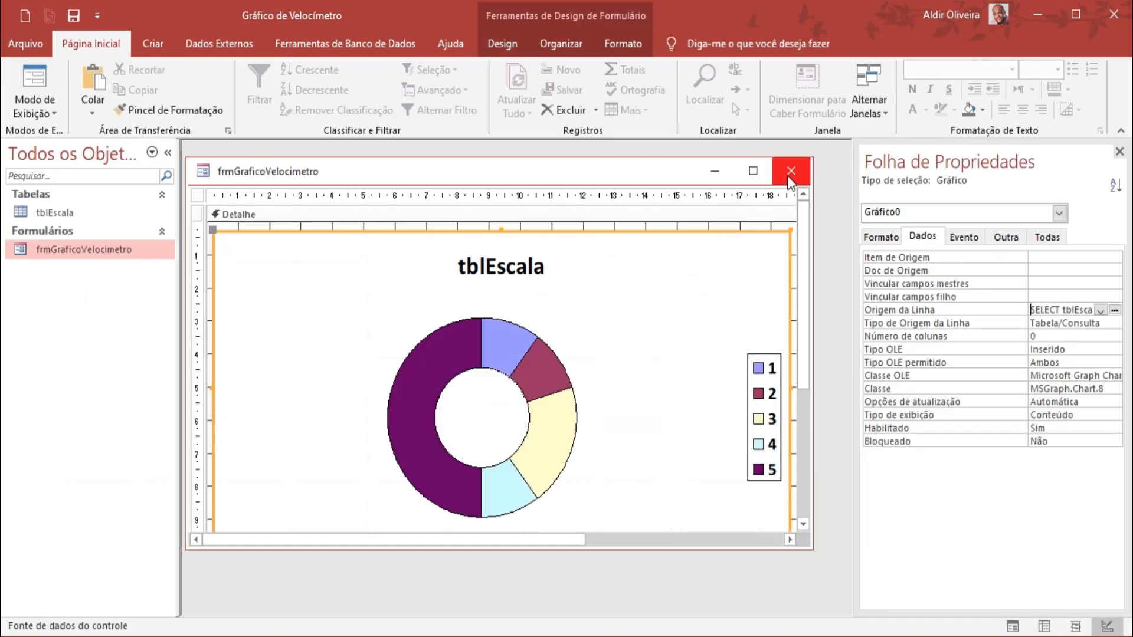
Step: Save and close frmGraficoVelocimetro, reopen it in form view, and refresh its data
left_click(790, 177)
left_click(505, 376)
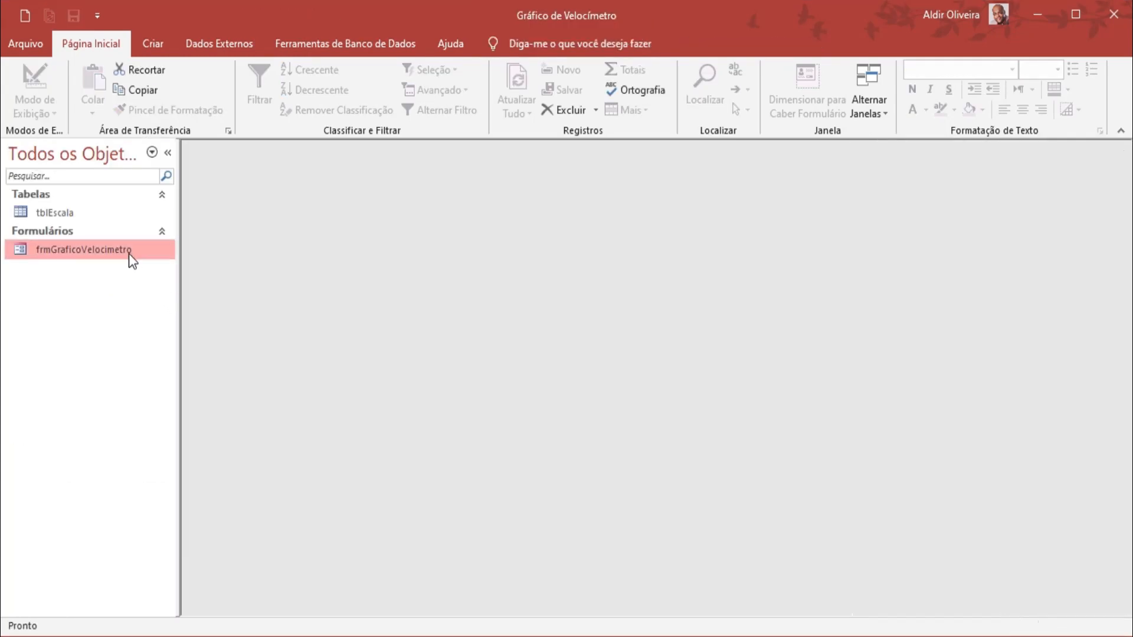
double_click(129, 252)
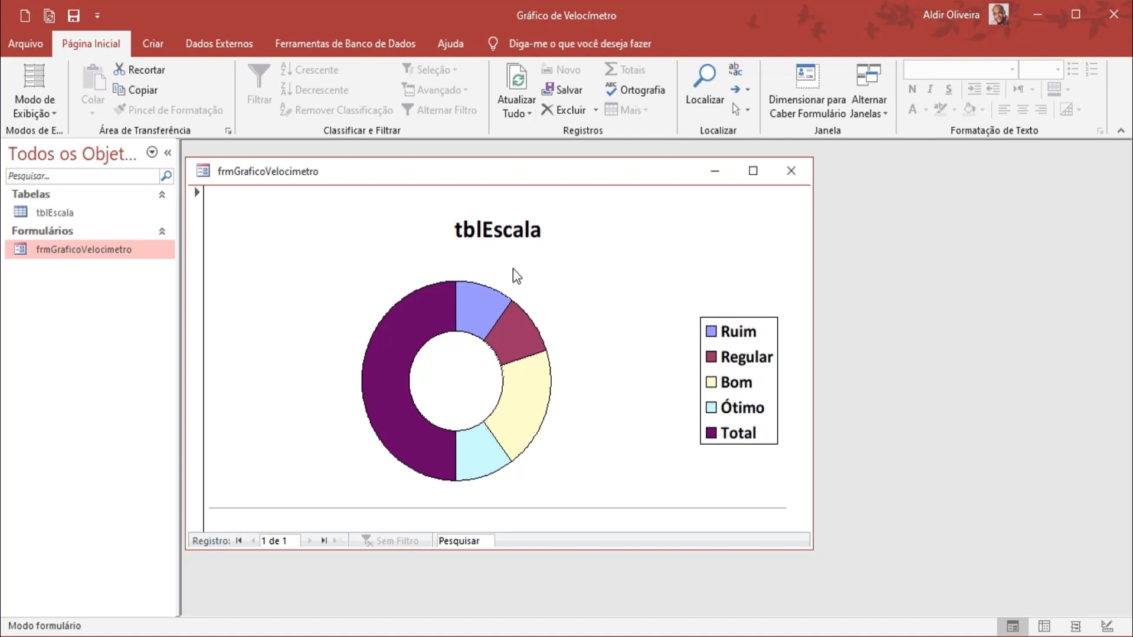
left_click(522, 112)
left_click(530, 128)
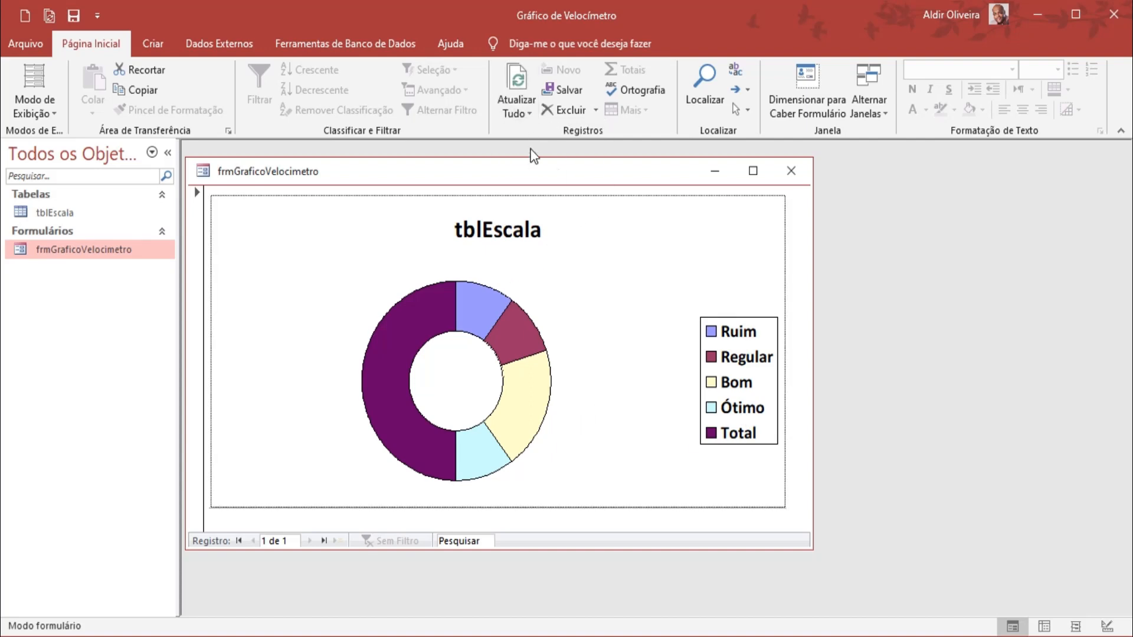
Step: Switch frmGraficoVelocimetro to design view and enlarge its window slightly
right_click(791, 226)
right_click(798, 211)
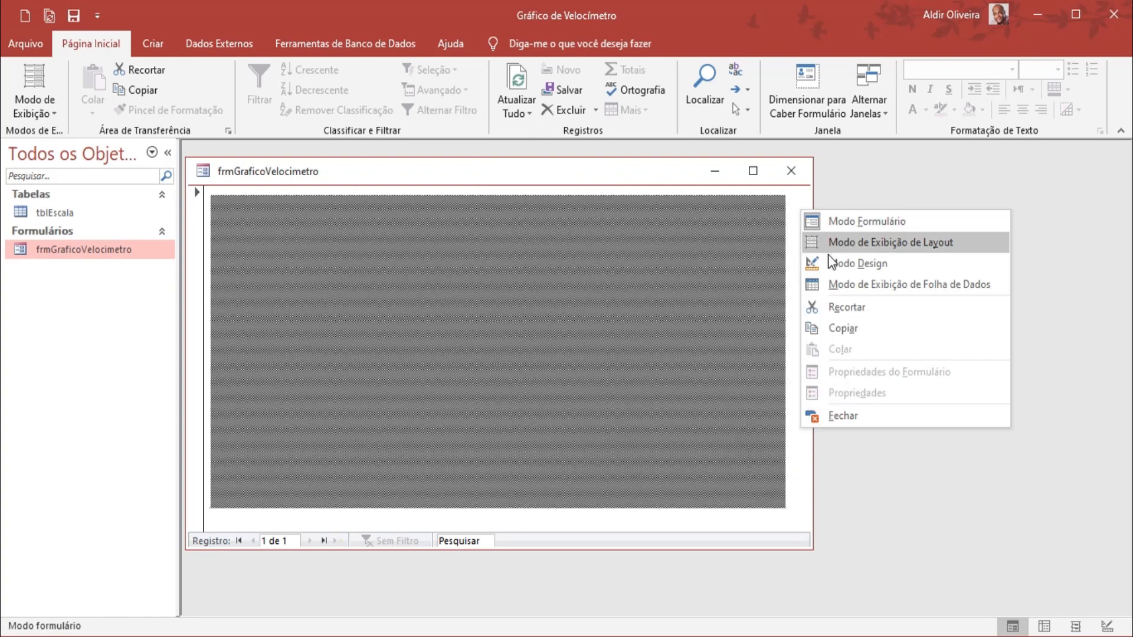
left_click(819, 266)
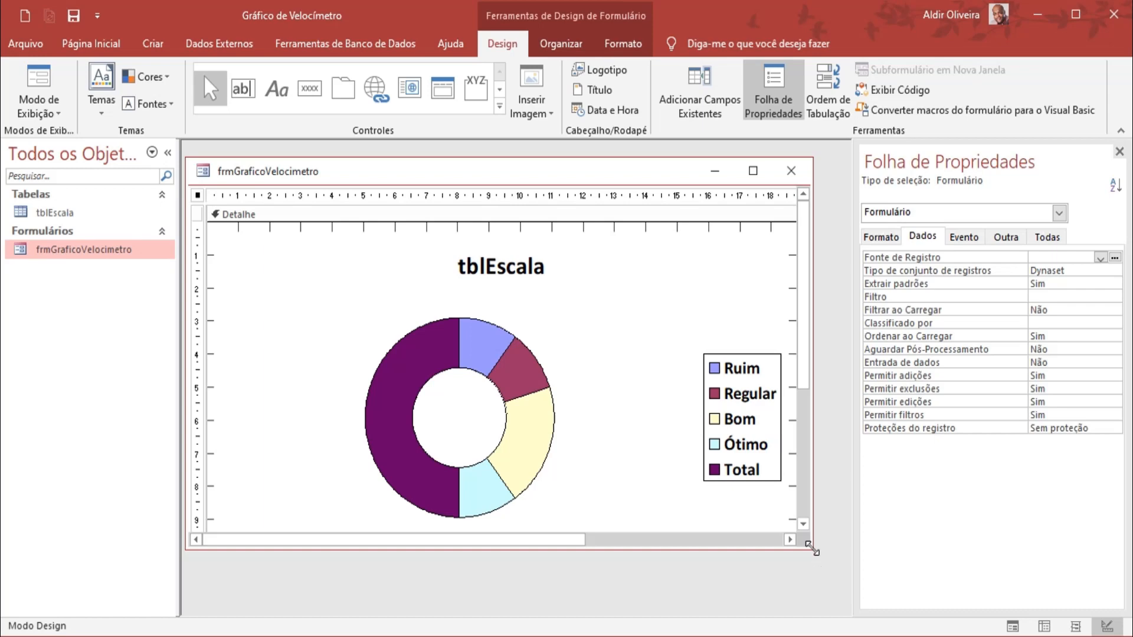
left_click_drag(813, 550, 824, 565)
Step: Open the chart for editing and delete its tblEscala title
left_click(649, 382)
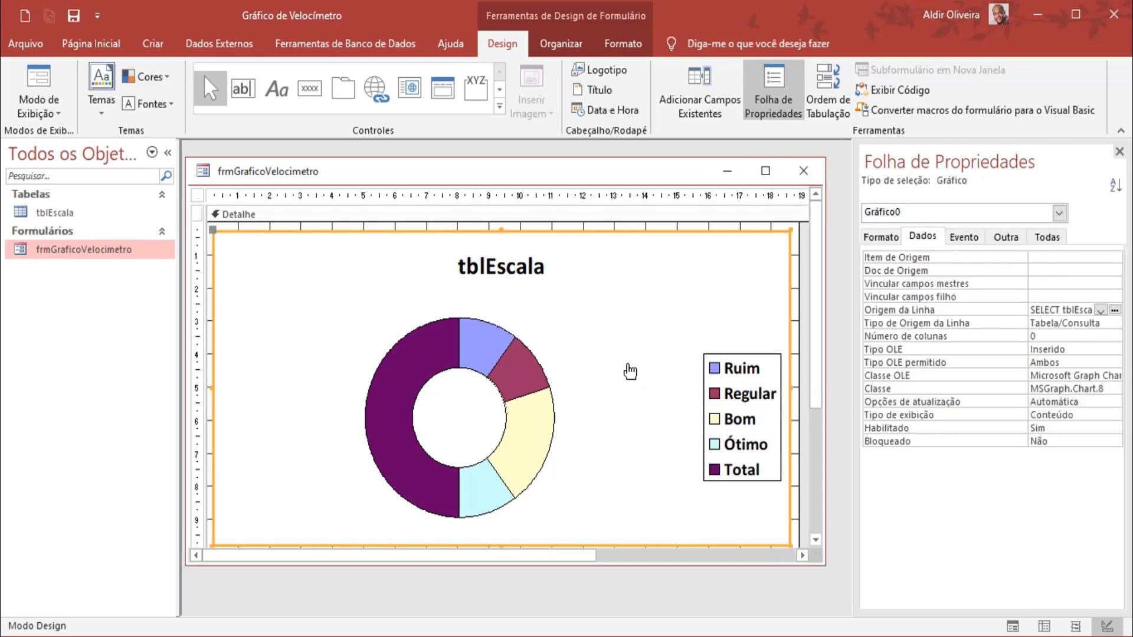
double_click(630, 370)
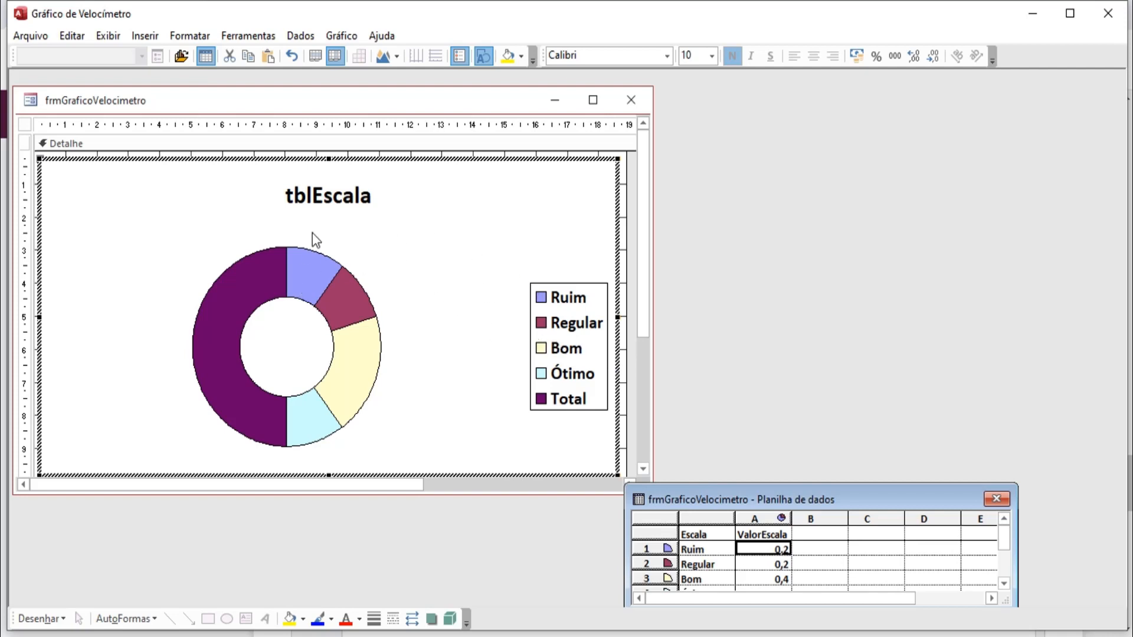
left_click(342, 204)
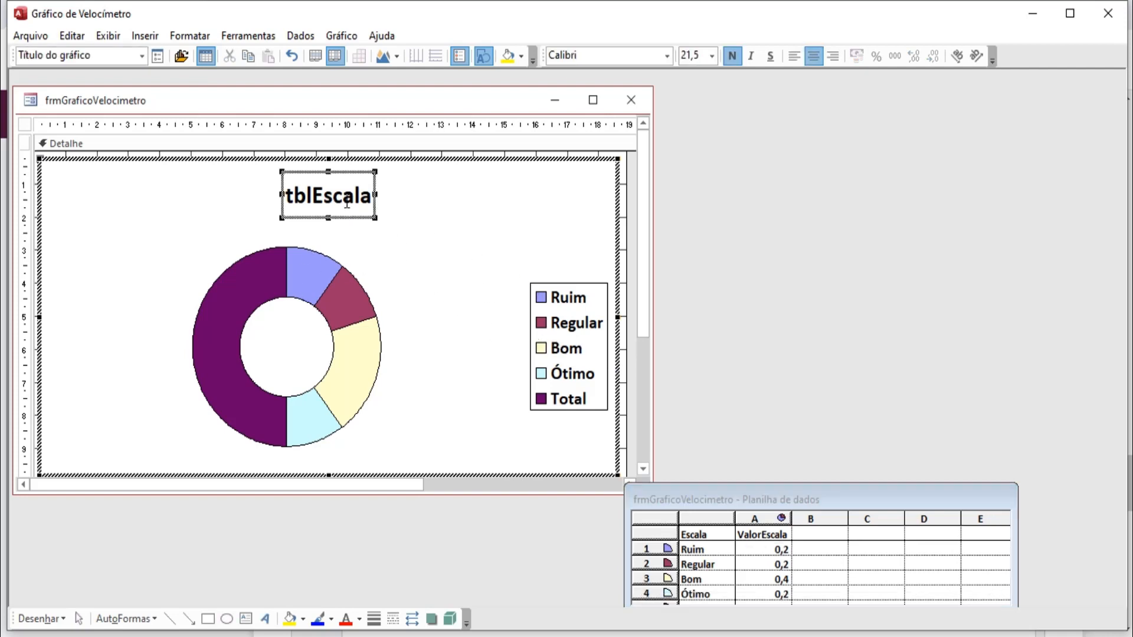
key("Delete")
Step: Set the first slice angle (Ângulo da primeira fatia) of the ValorEscala doughnut series to 270 degrees
left_click(317, 231)
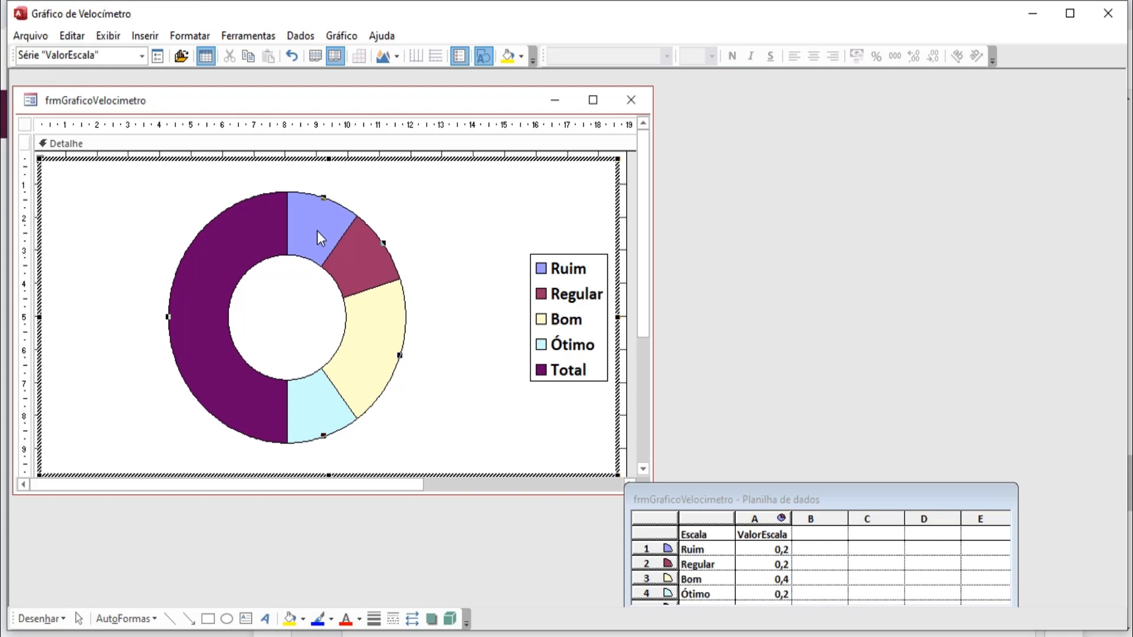
right_click(317, 231)
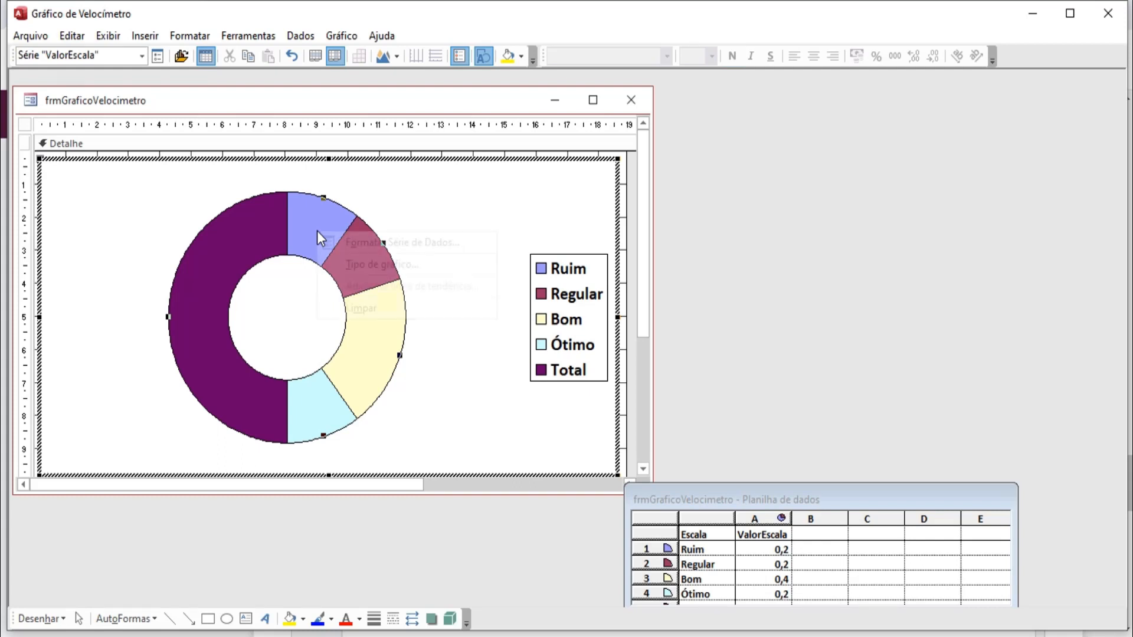
left_click(349, 245)
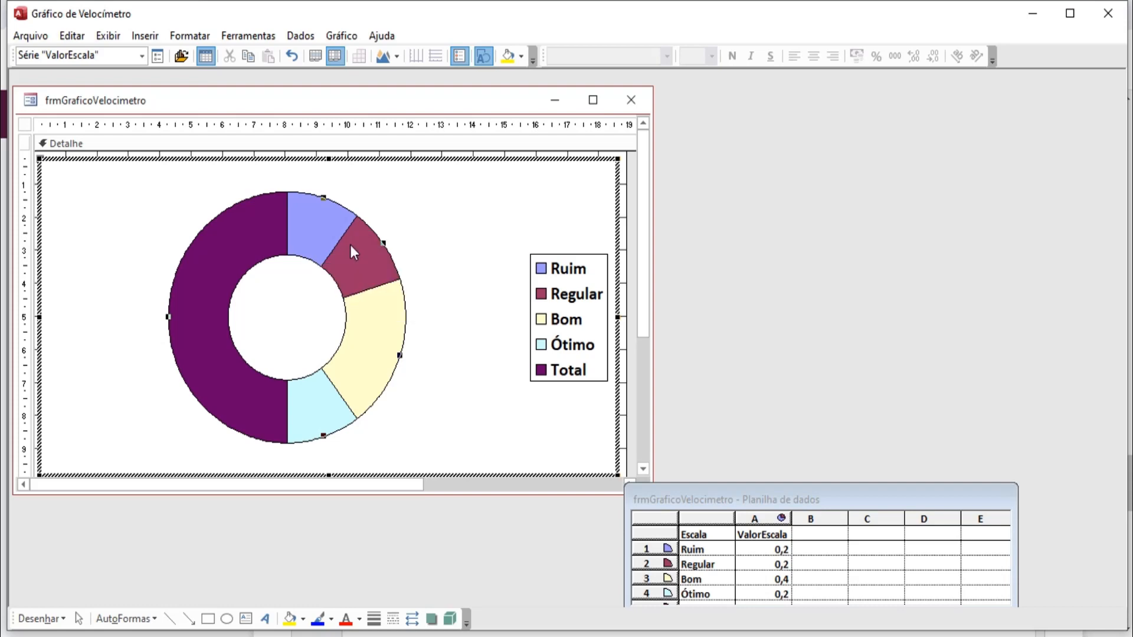
left_click(569, 174)
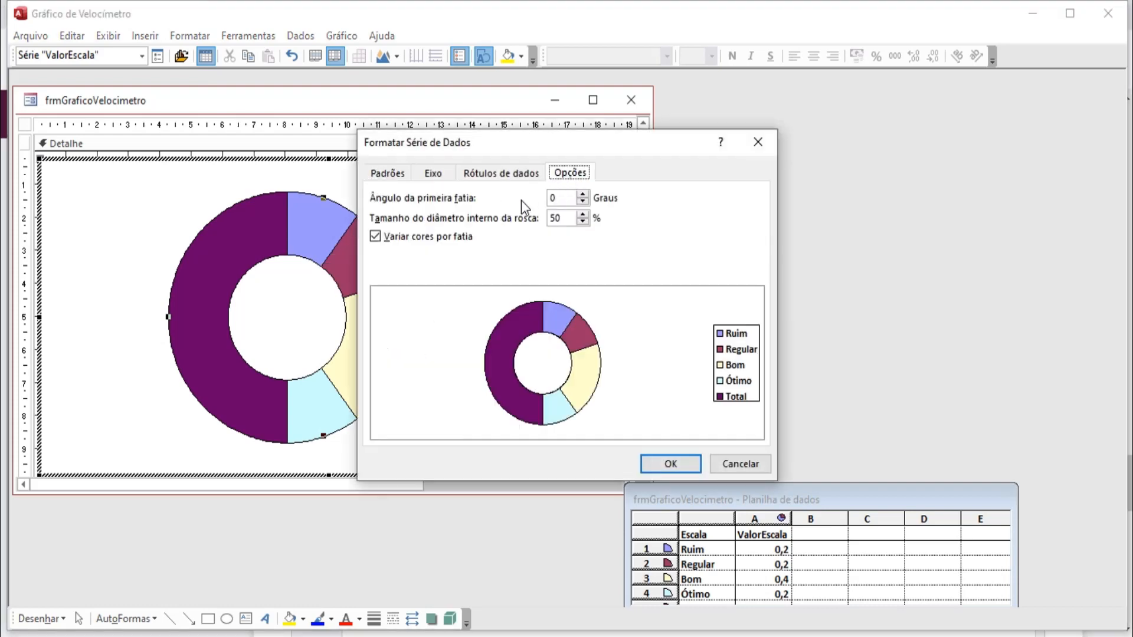
double_click(552, 198)
type("270")
left_click(676, 460)
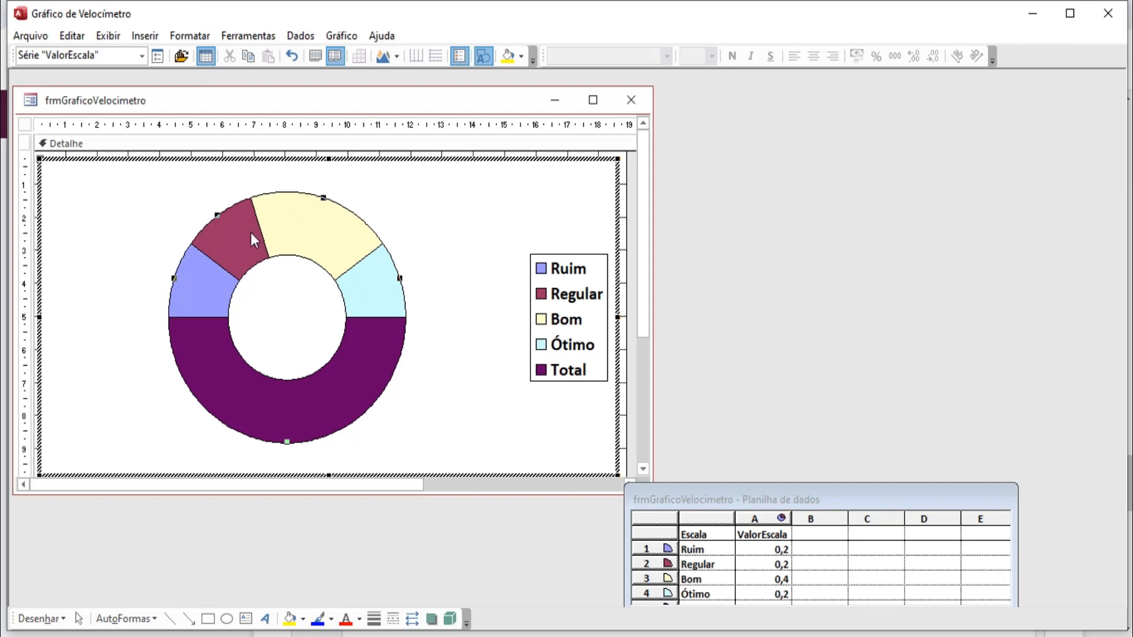
Step: Remove the border from the ValorEscala data series by setting Borda to Nenhuma
right_click(341, 219)
left_click(373, 221)
left_click(385, 175)
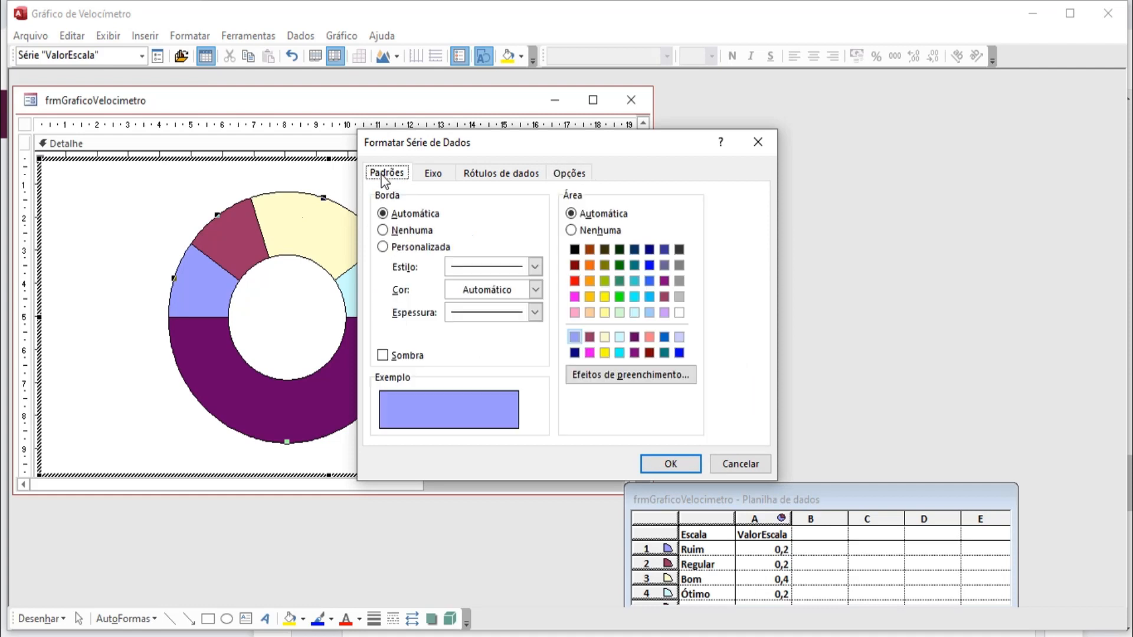
left_click(386, 229)
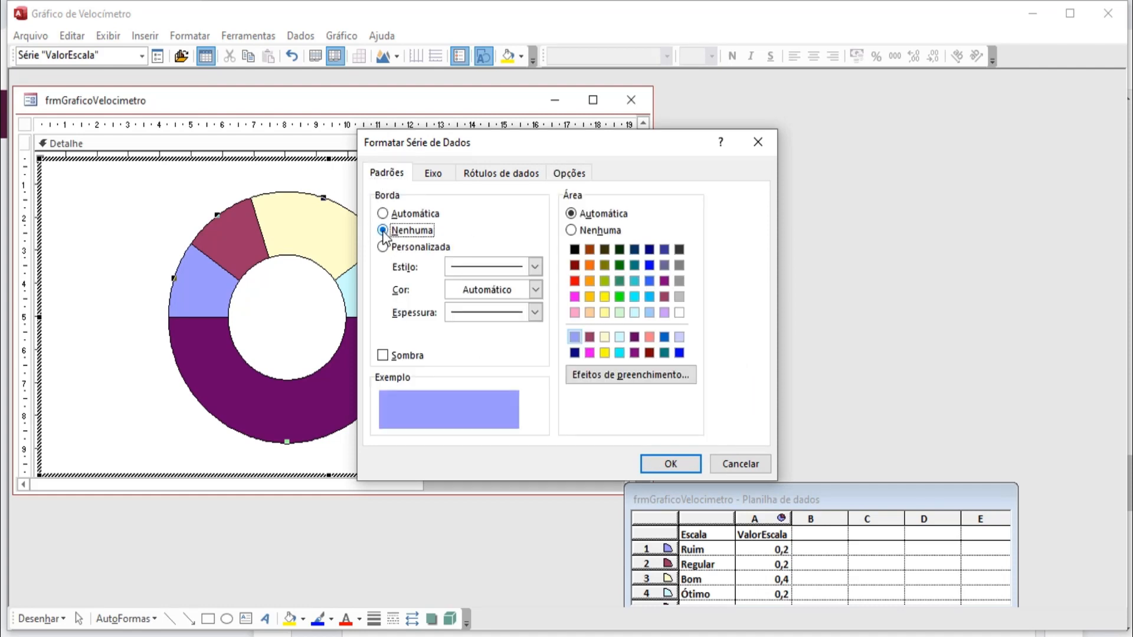
left_click(660, 465)
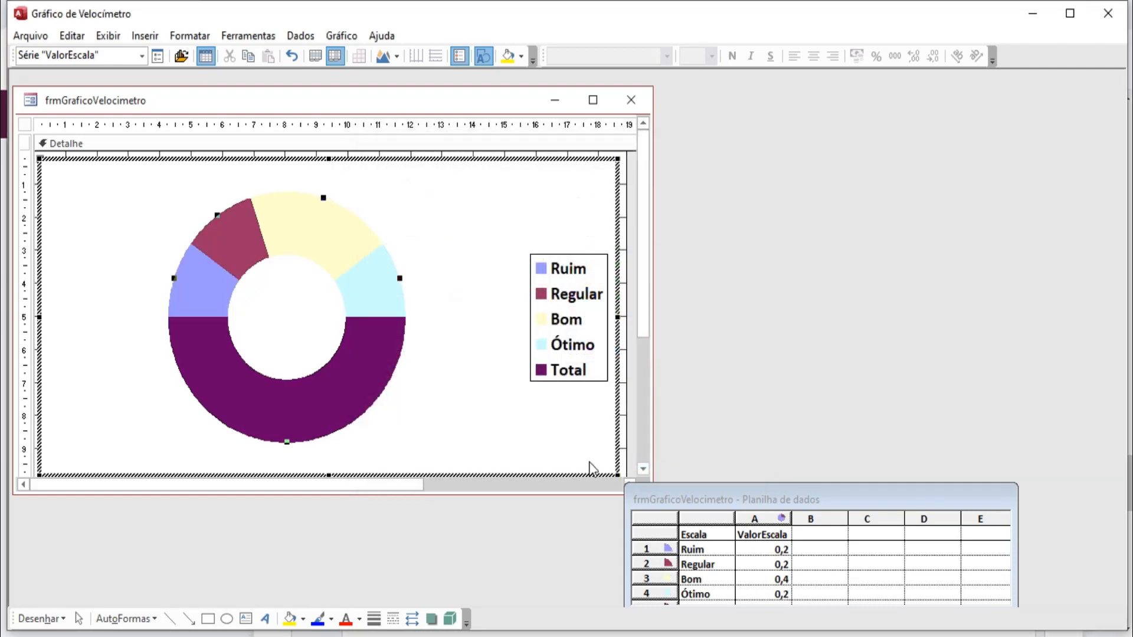
Step: Hide the doughnut's Total slice by setting its area fill (Área) to Nenhuma
left_click(366, 332)
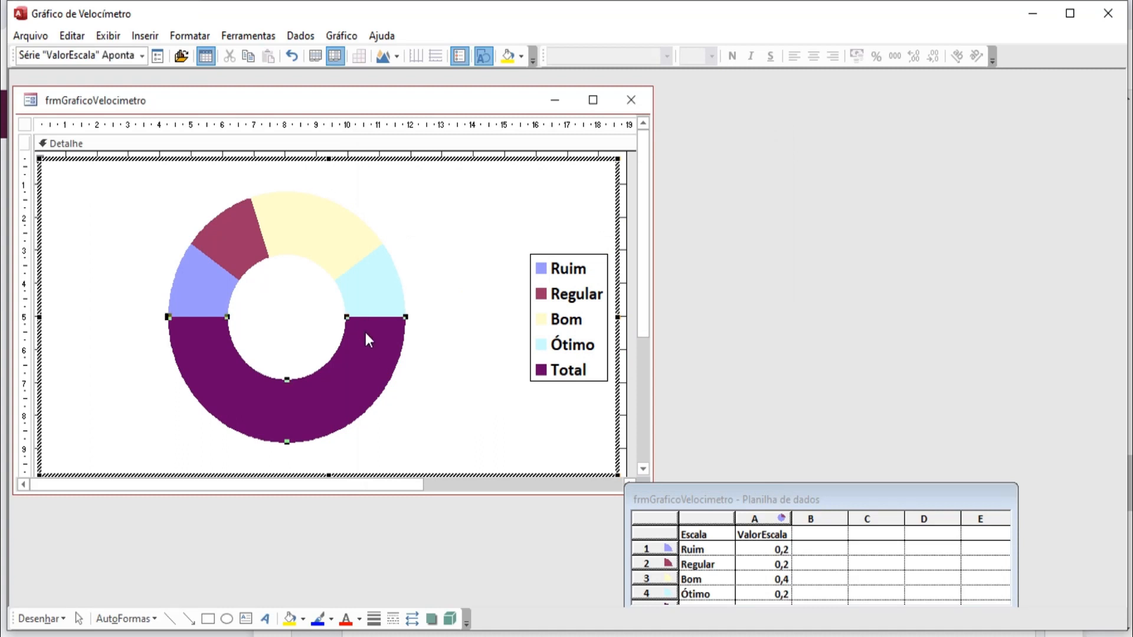
right_click(365, 331)
left_click(413, 340)
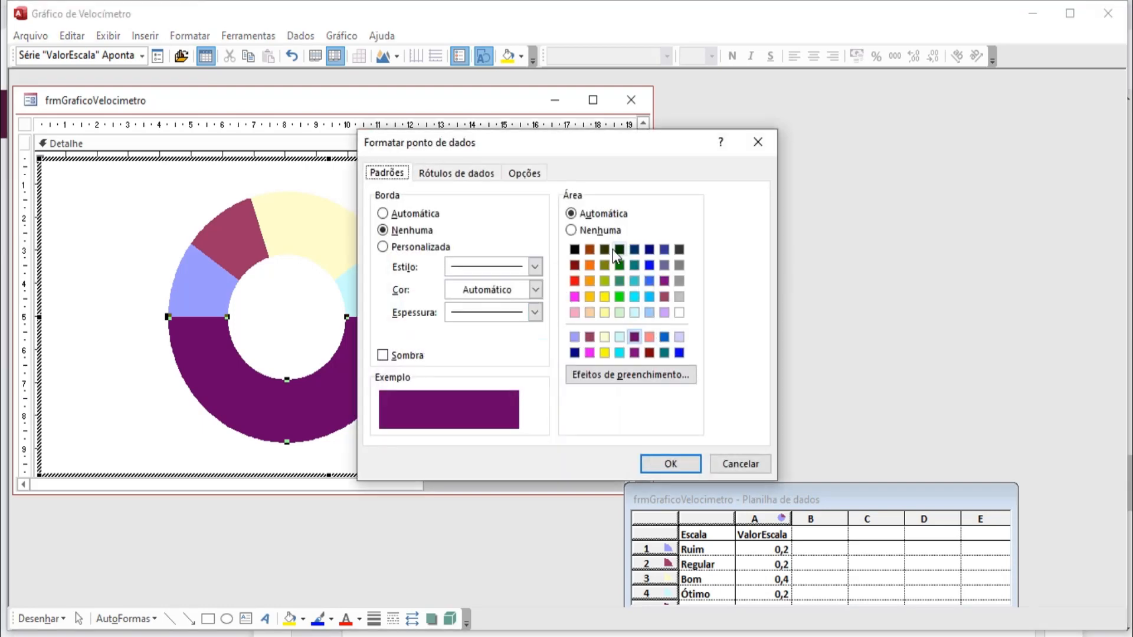
left_click(593, 231)
left_click(653, 469)
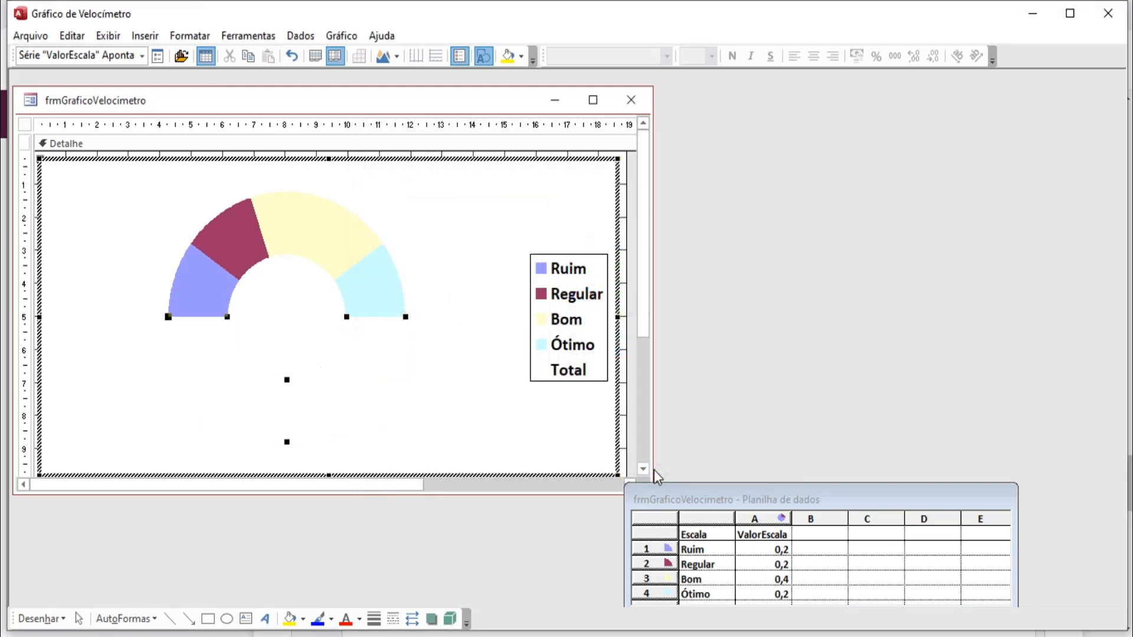
Step: Fill the Ruim slice of the doughnut chart with red
left_click(208, 287)
right_click(207, 286)
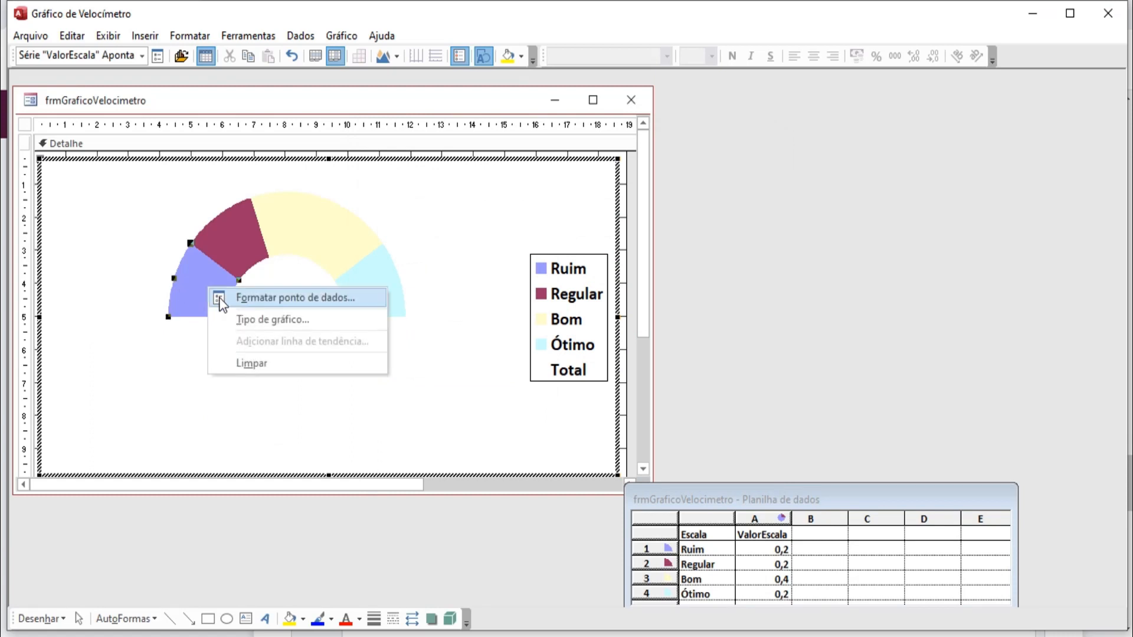
left_click(262, 301)
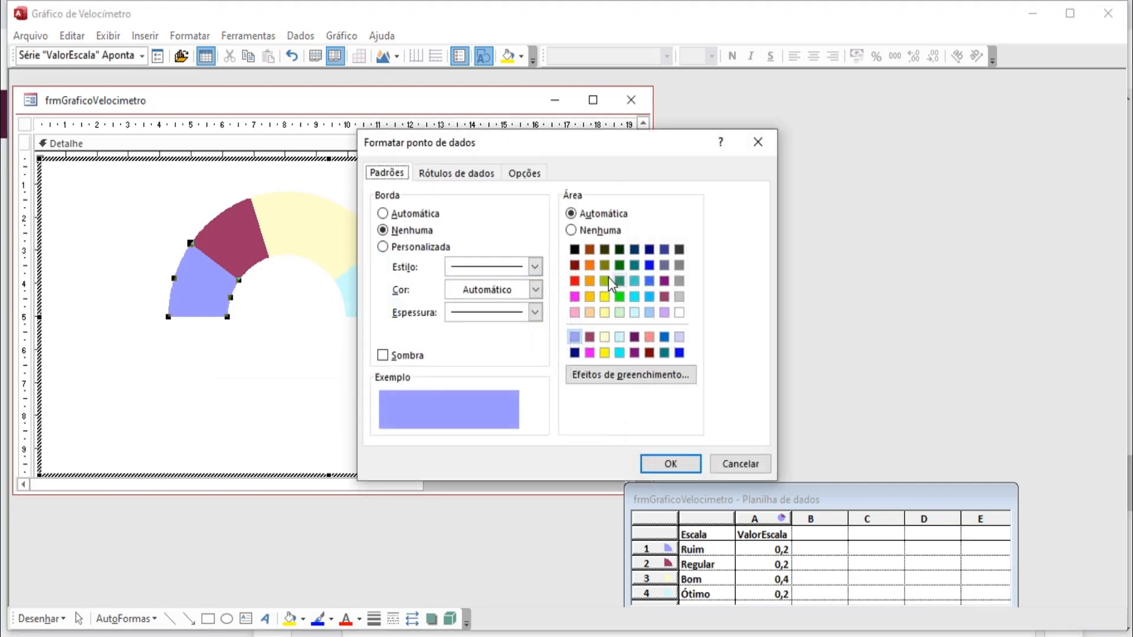
left_click(576, 281)
left_click(667, 464)
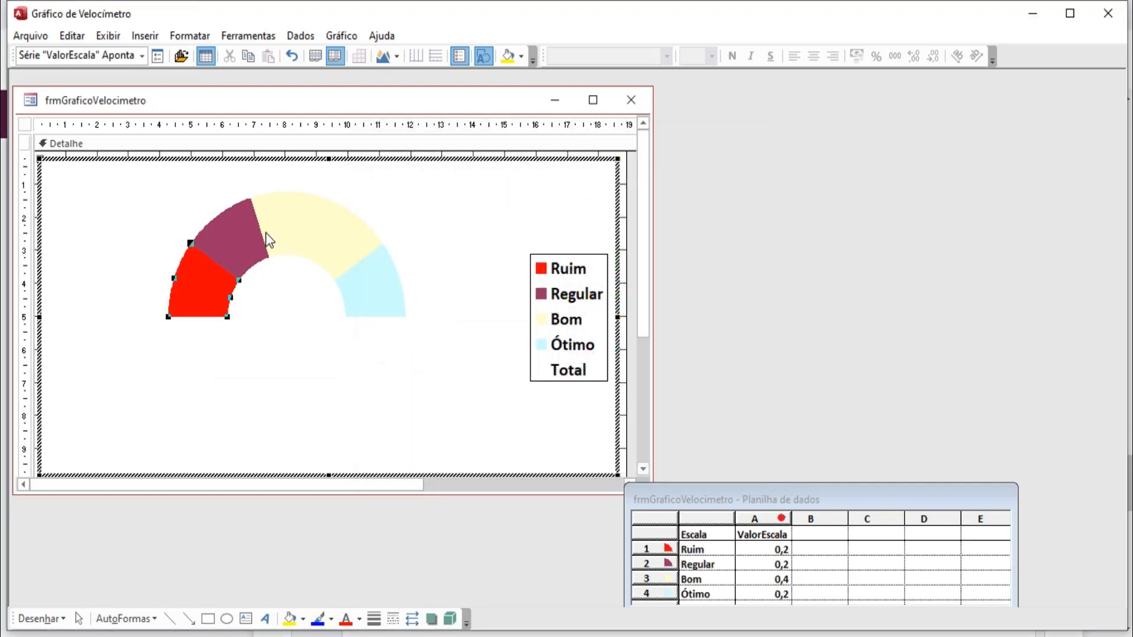
Step: Fill the Regular slice of the doughnut chart with yellow
left_click(246, 233)
right_click(247, 238)
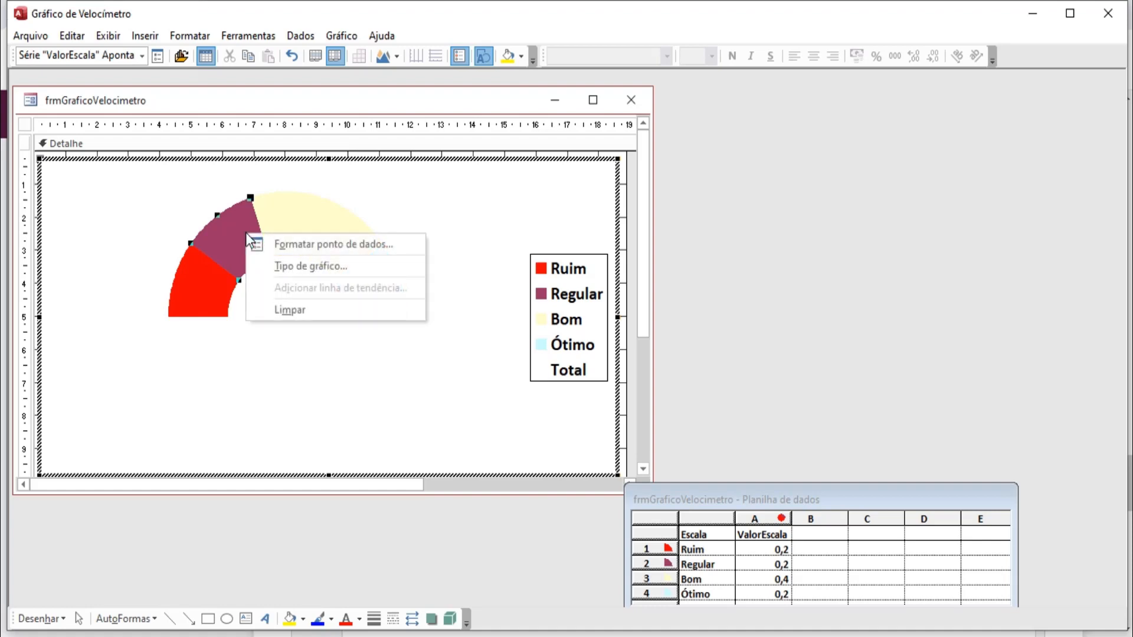
left_click(297, 246)
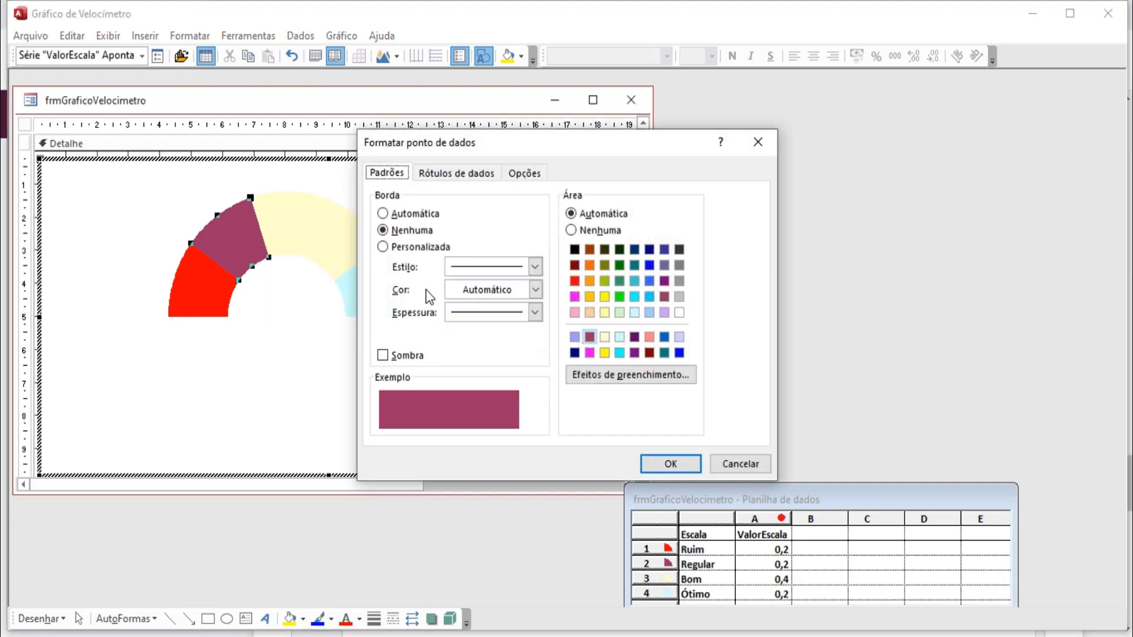
left_click(605, 297)
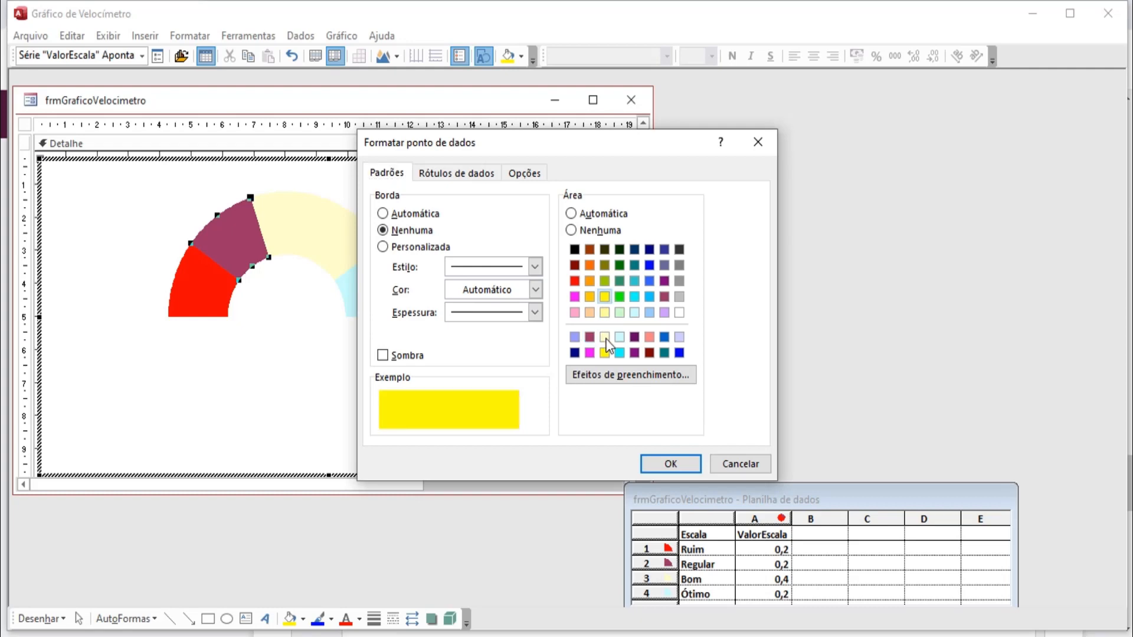
left_click(669, 464)
Step: Fill the Bom slice of the doughnut chart with light cyan
left_click(335, 246)
right_click(335, 246)
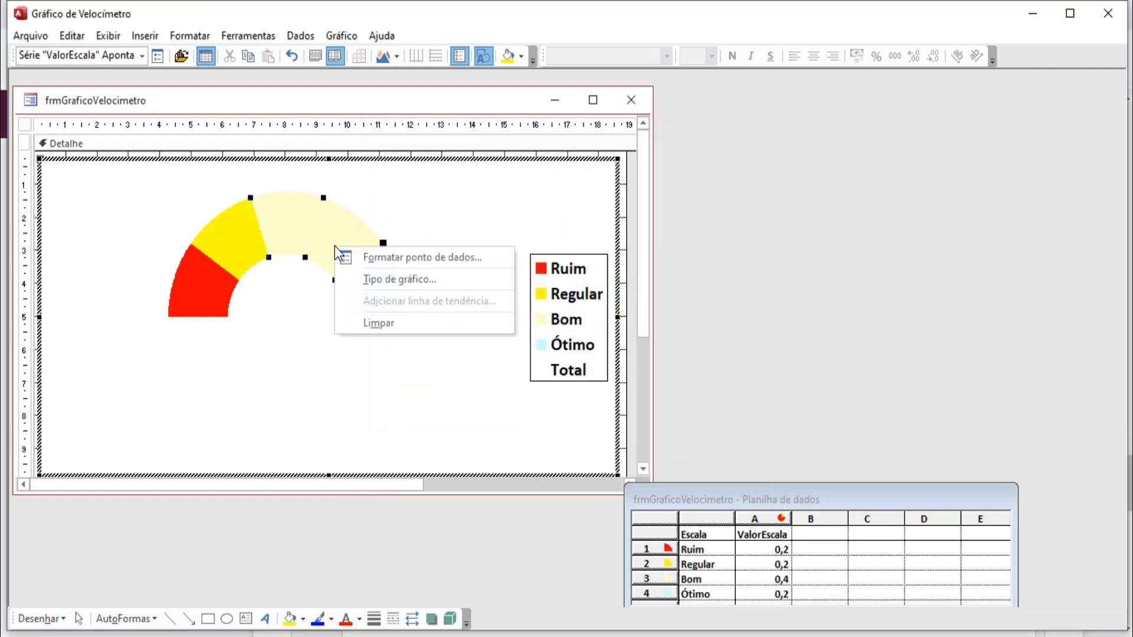
left_click(366, 259)
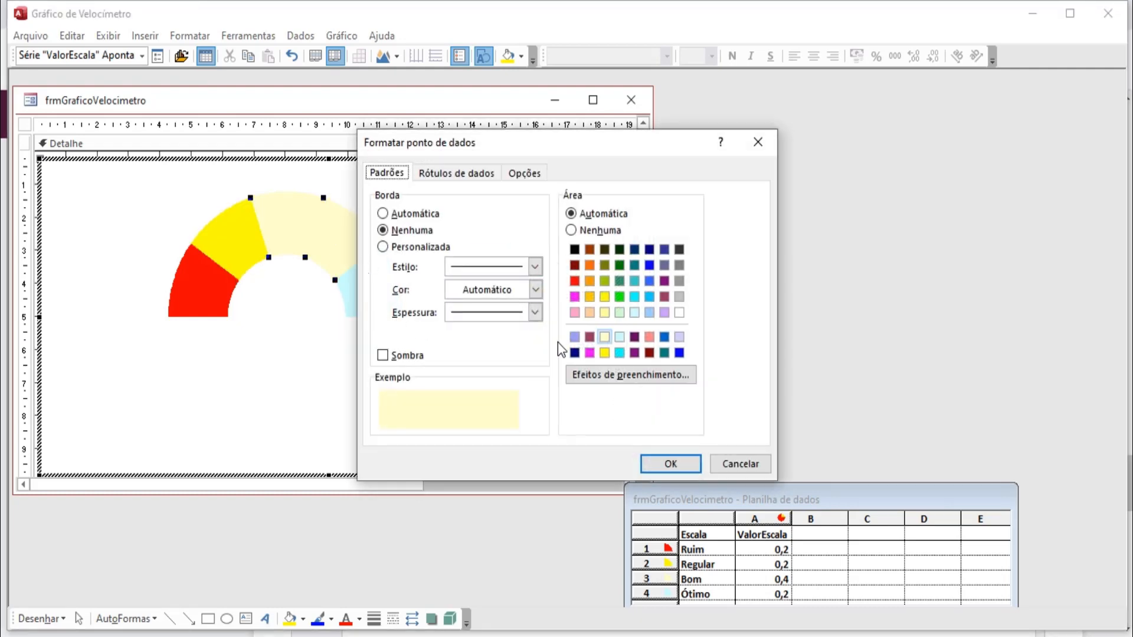
left_click(634, 313)
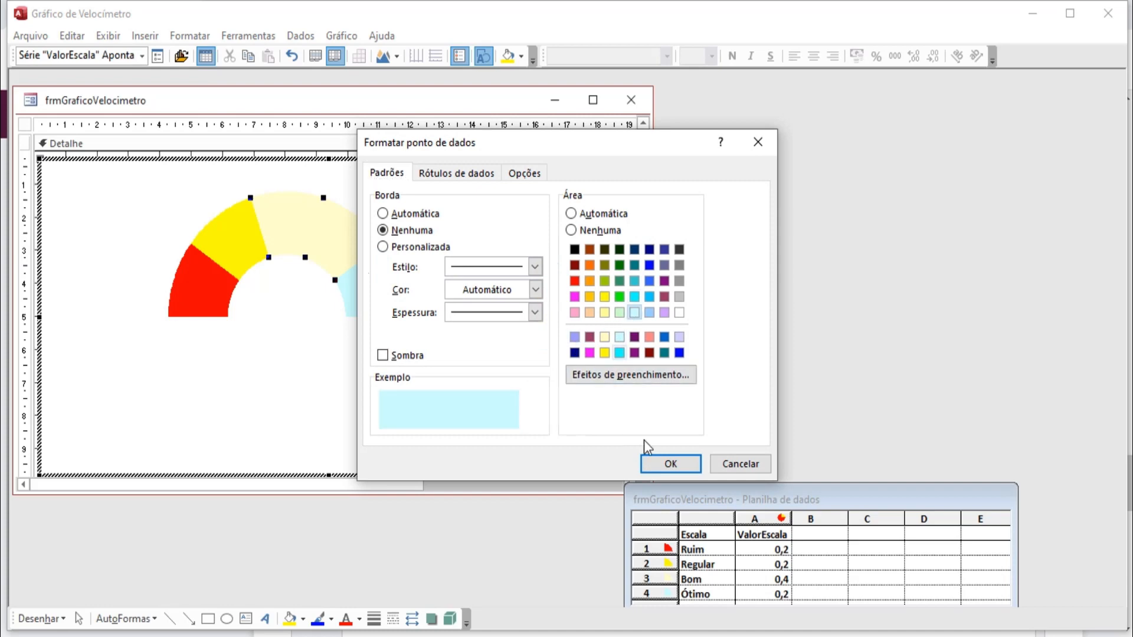
left_click(667, 464)
Step: Fill the Ótimo slice of the doughnut chart with sea green
left_click(394, 311)
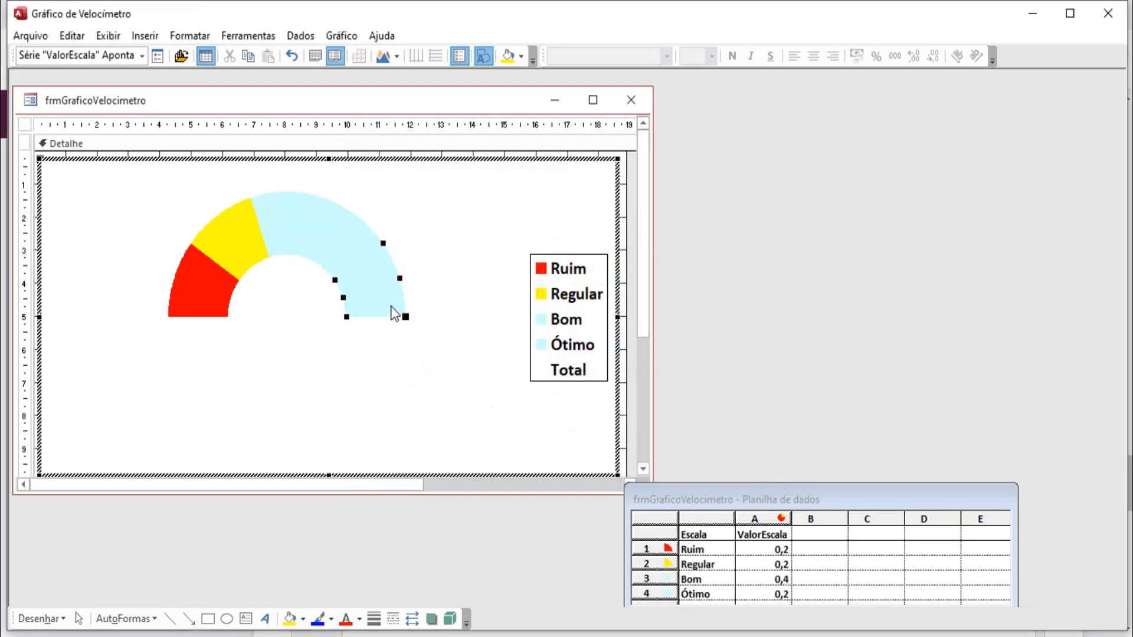
right_click(394, 312)
left_click(429, 322)
left_click(623, 284)
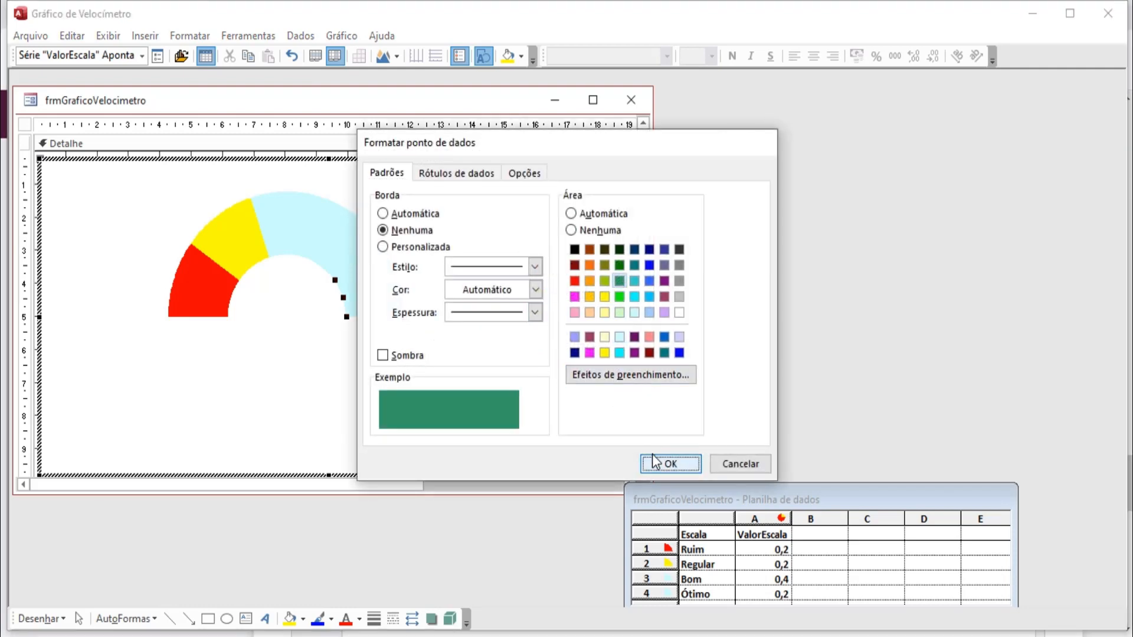
left_click(652, 457)
Step: Delete the chart's legend and slightly enlarge the doughnut's plot area within the chart frame
left_click(576, 333)
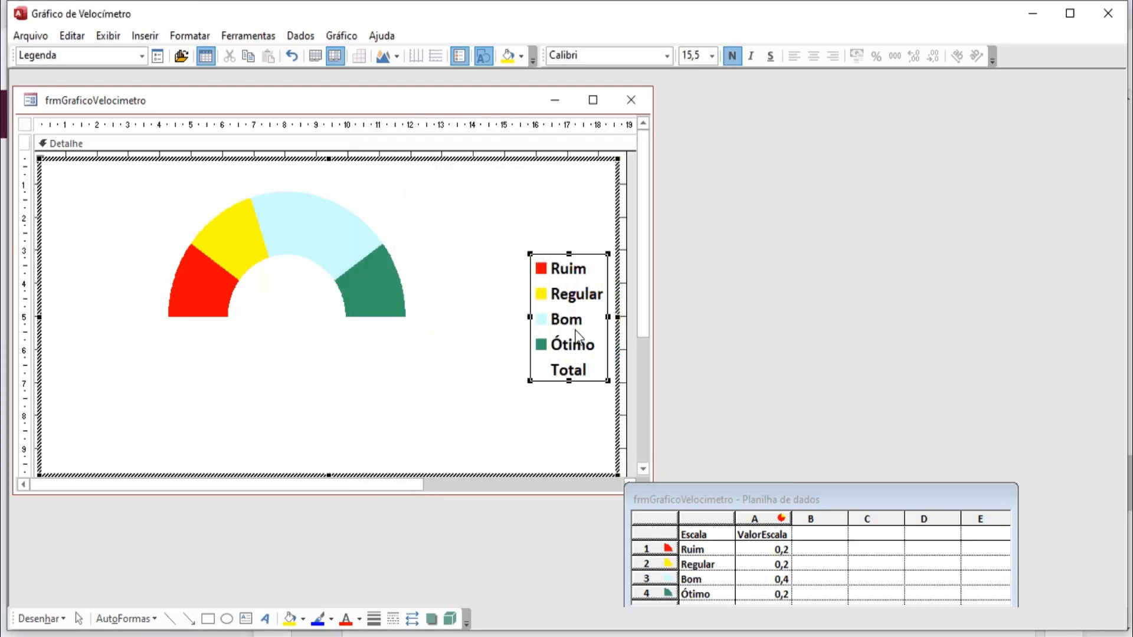
key("Delete")
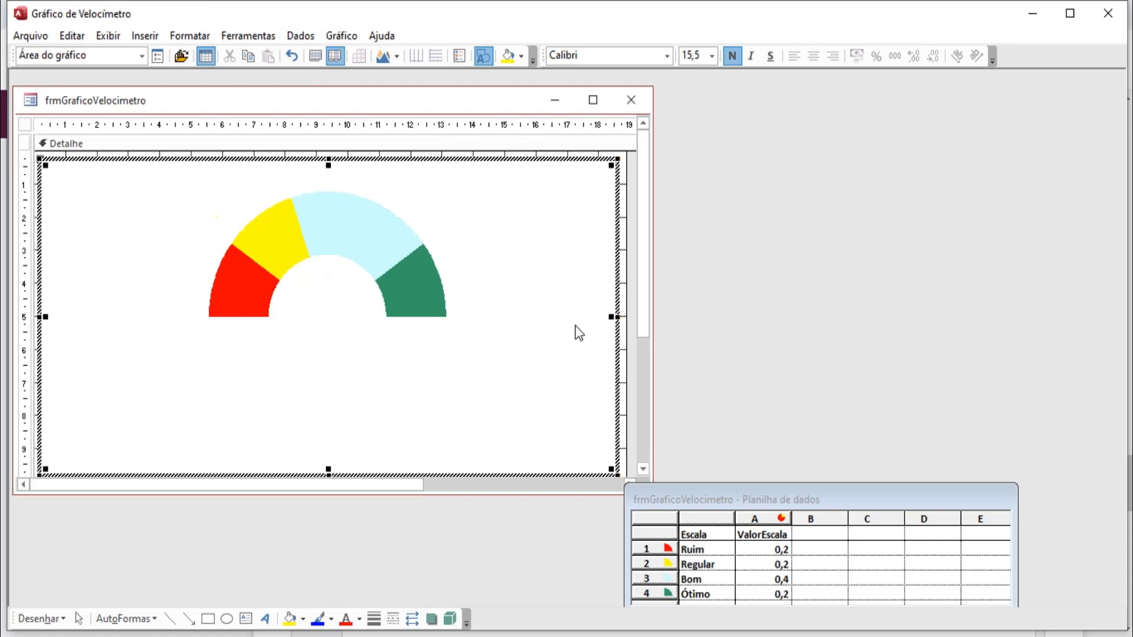
left_click(434, 222)
left_click_drag(450, 217, 475, 184)
left_click_drag(246, 186, 224, 189)
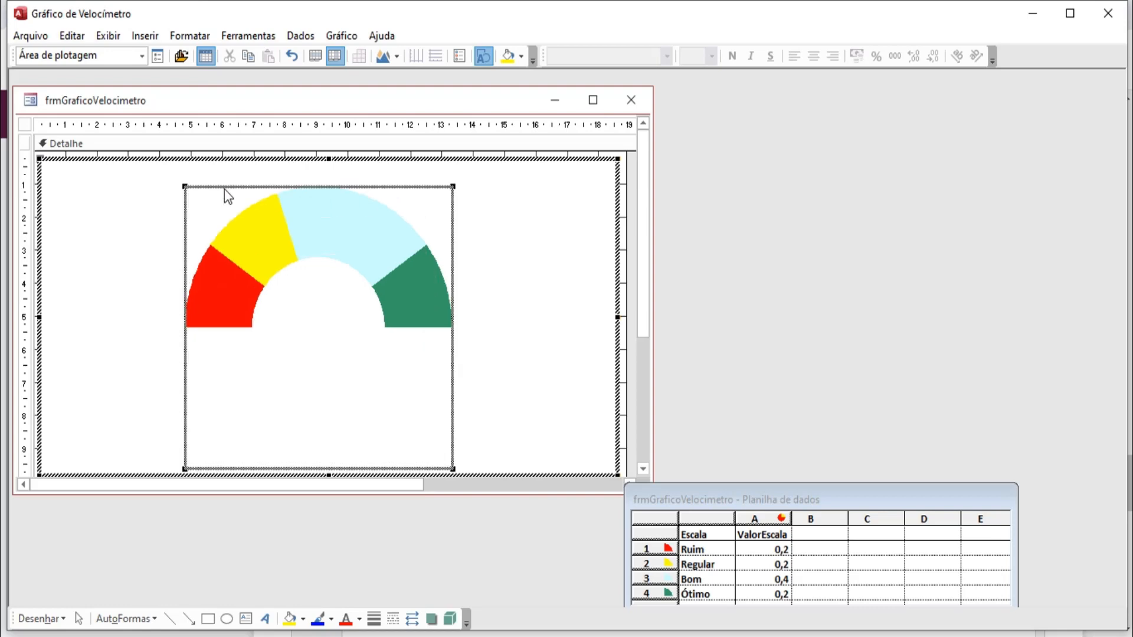
left_click(624, 223)
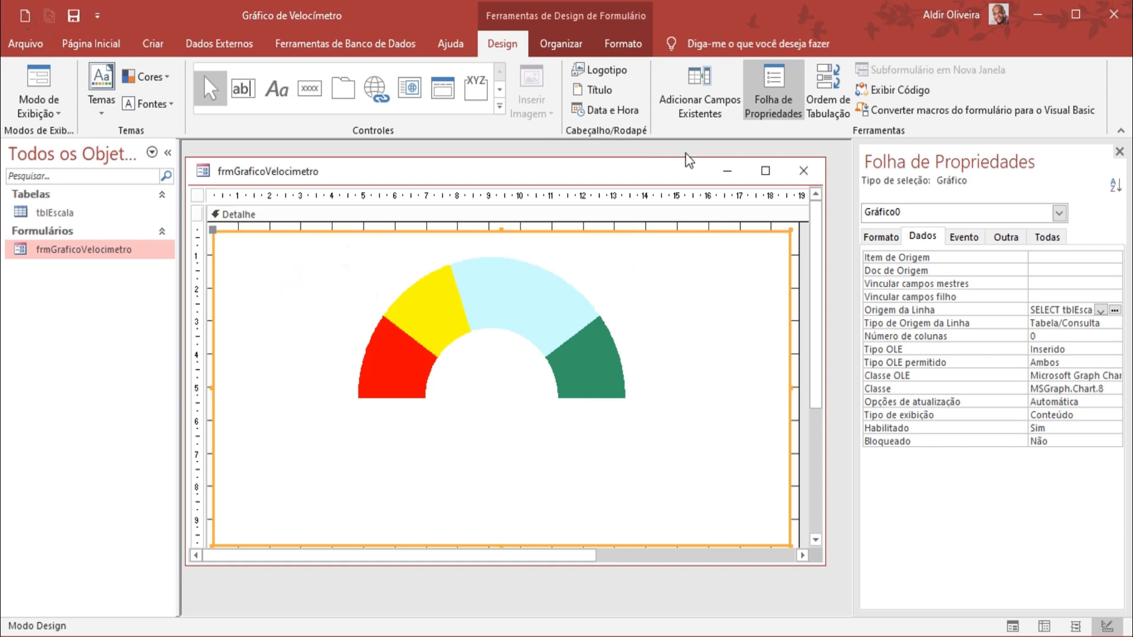
key("F5")
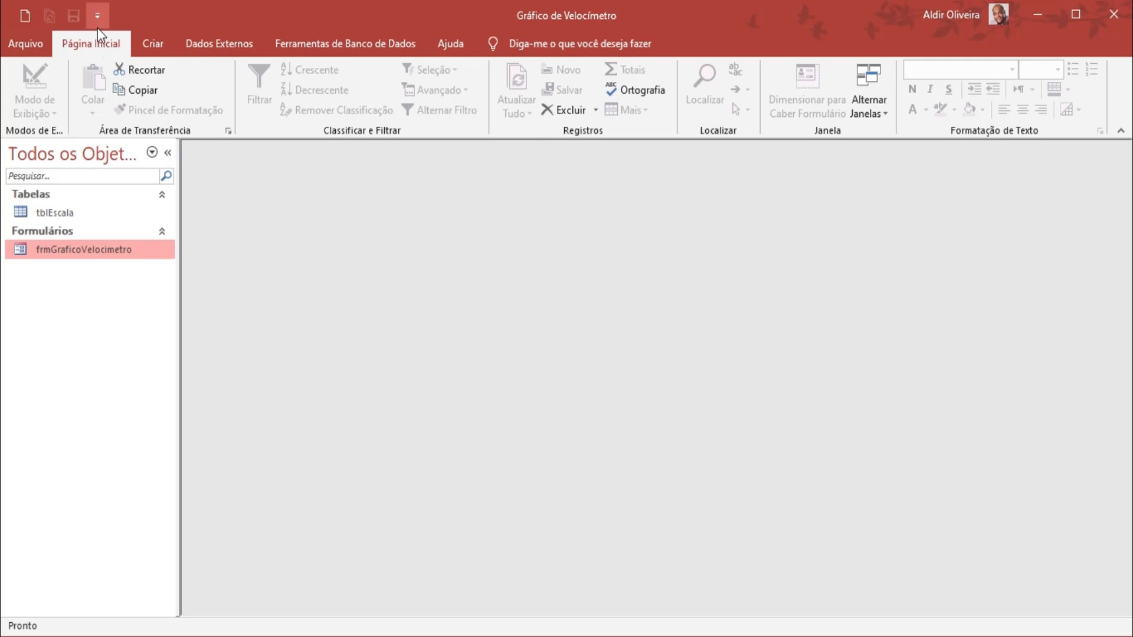
Step: Create a new table and save it as tblLarguraPonteiro
left_click(145, 41)
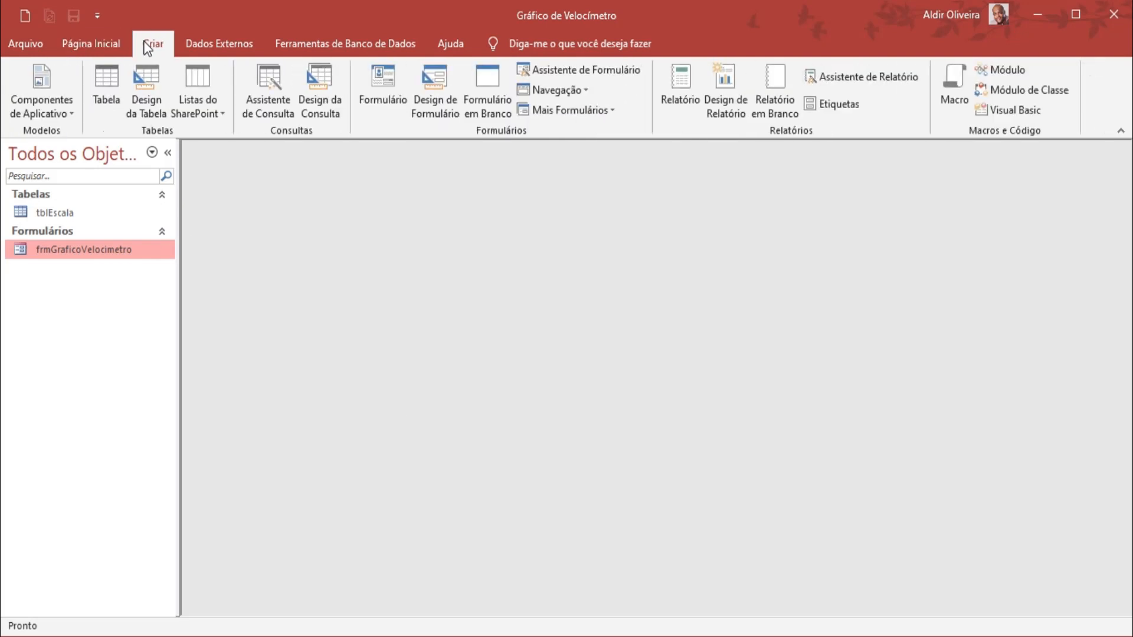
left_click(111, 87)
right_click(384, 194)
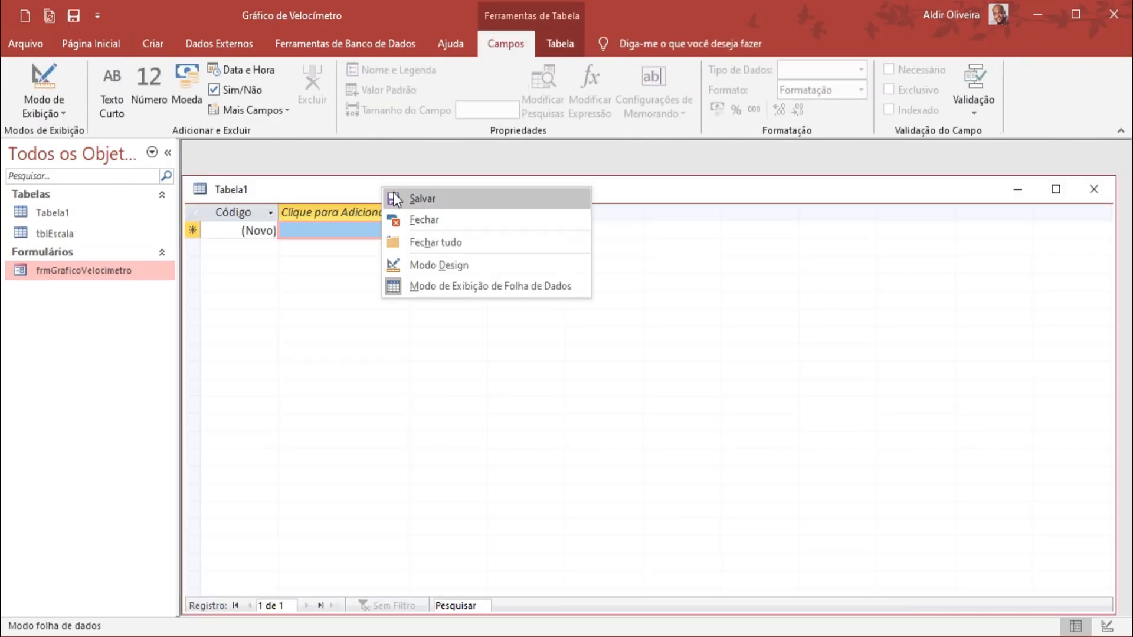
left_click(395, 198)
type("t")
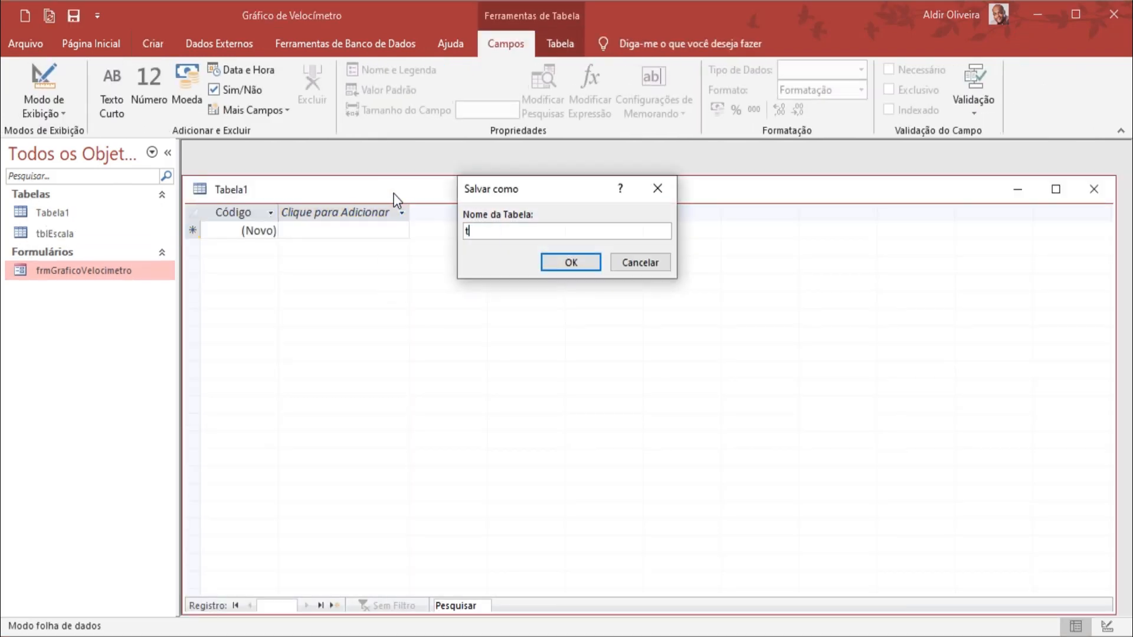
type("blLarguraPonteiro")
key("Return")
right_click(394, 201)
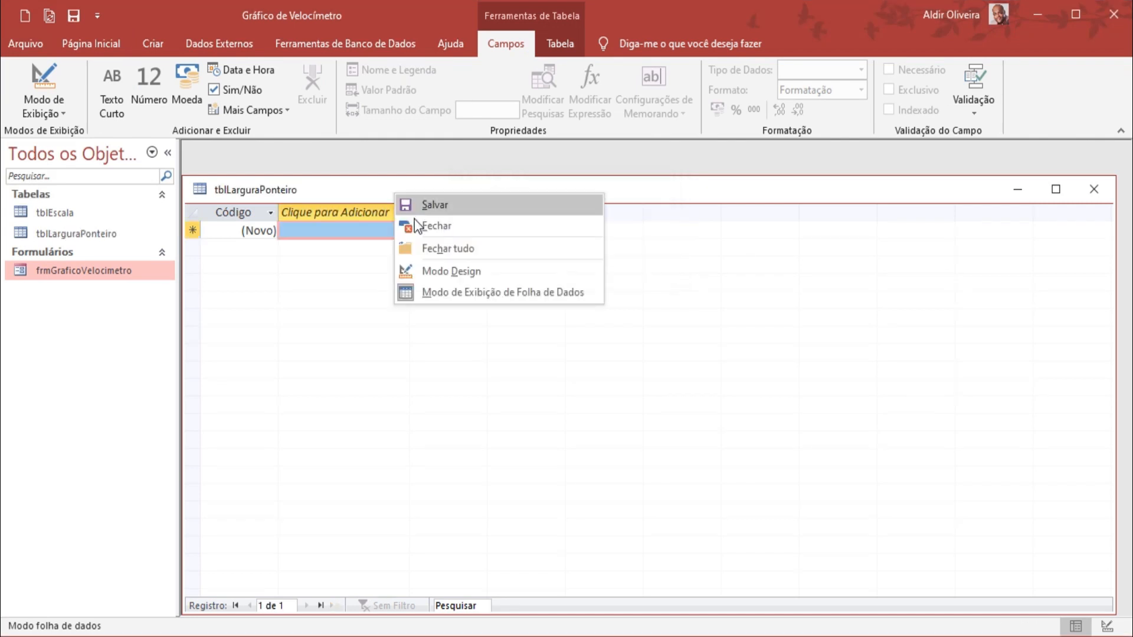
left_click(426, 208)
Step: In the design of tblLarguraPonteiro, turn the Código field into a Número field named Largura without a primary key
right_click(460, 197)
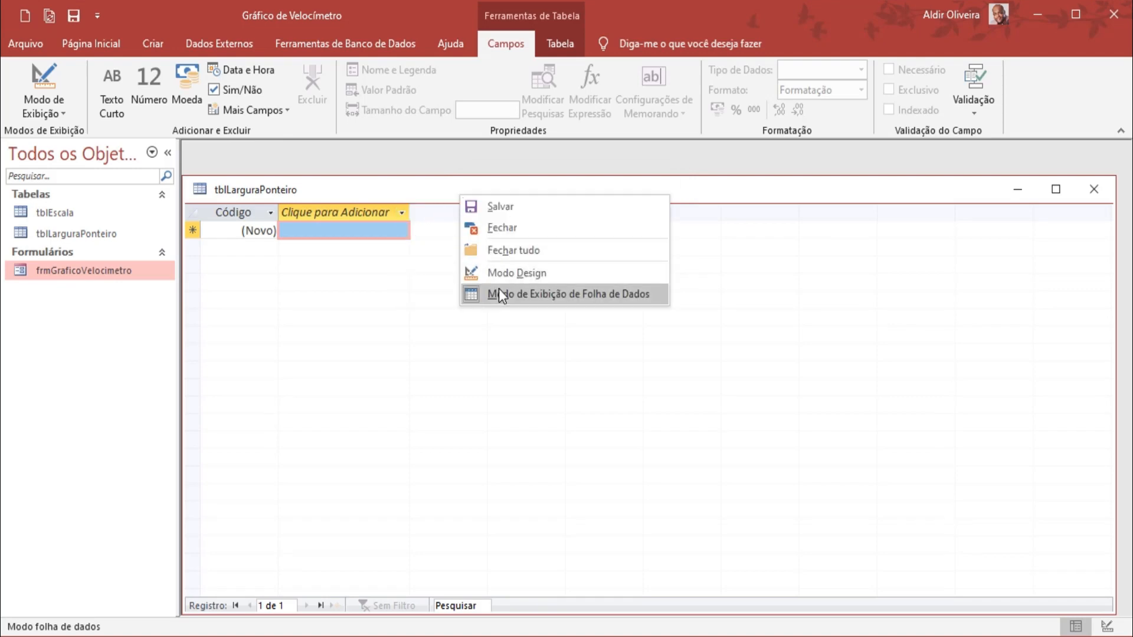
left_click(511, 273)
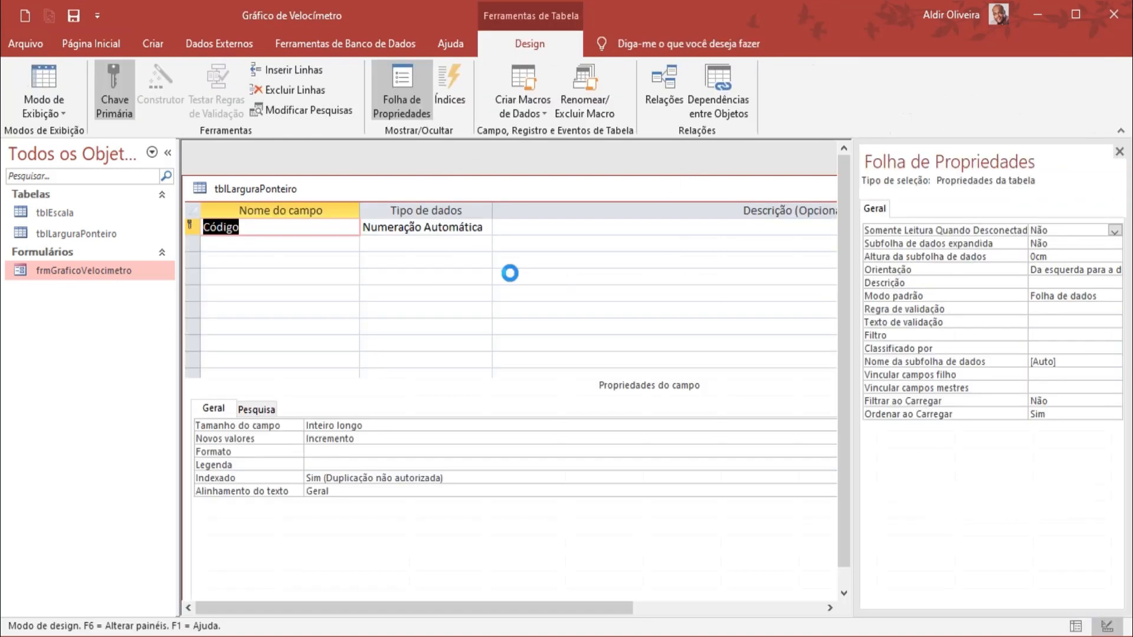
type("Largura")
key("Tab")
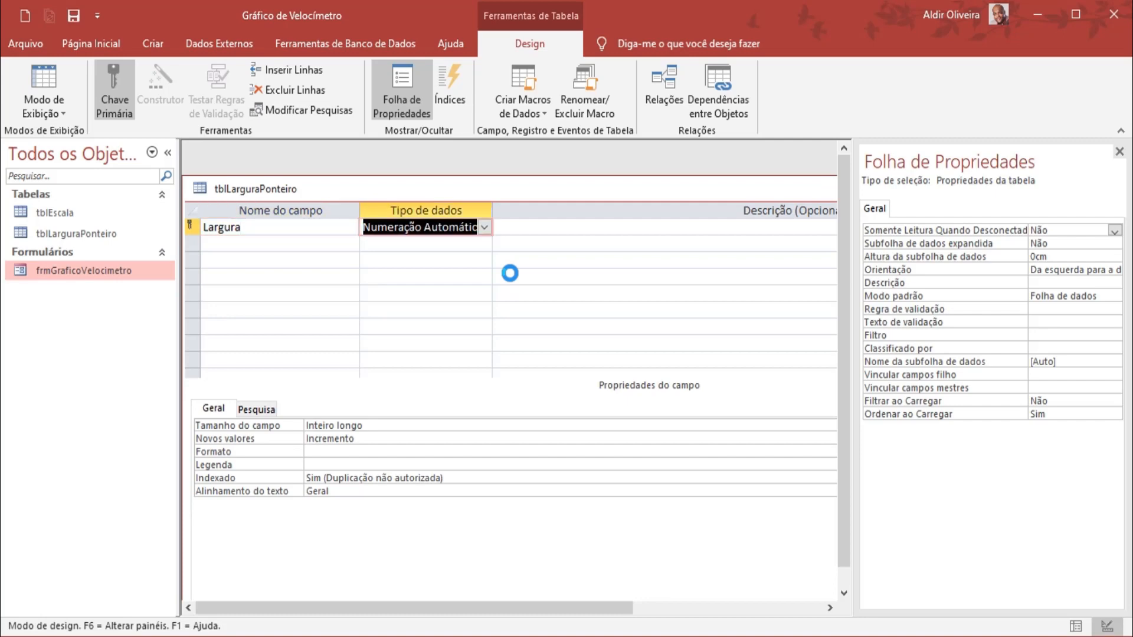
type("Número")
key("Tab")
left_click(111, 101)
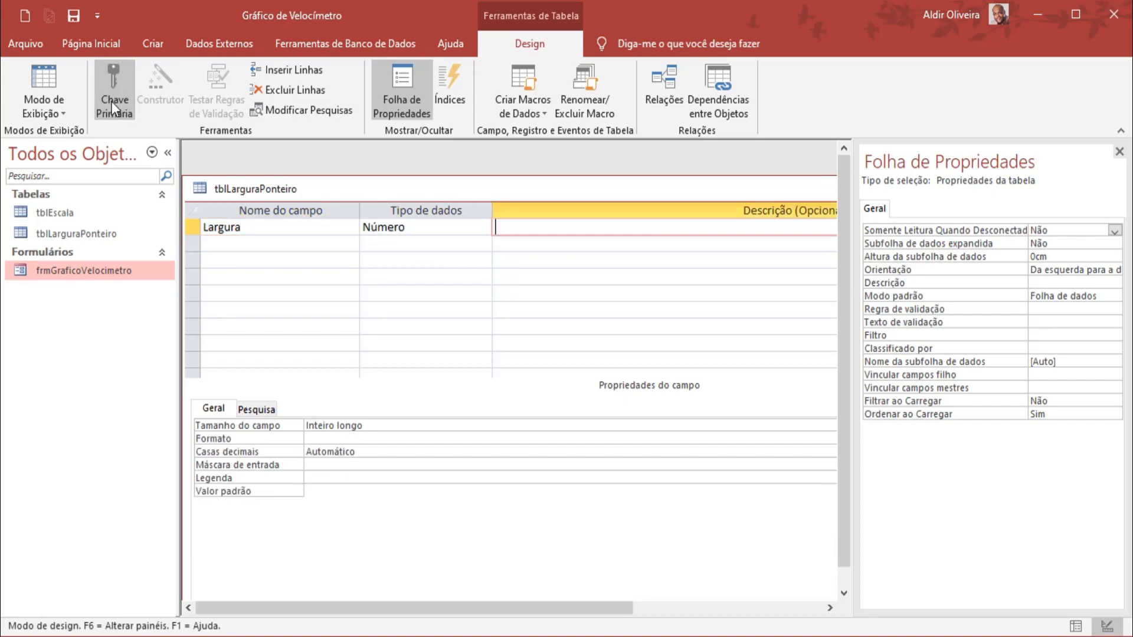
Step: Save the design of tblLarguraPonteiro and close the table
right_click(360, 188)
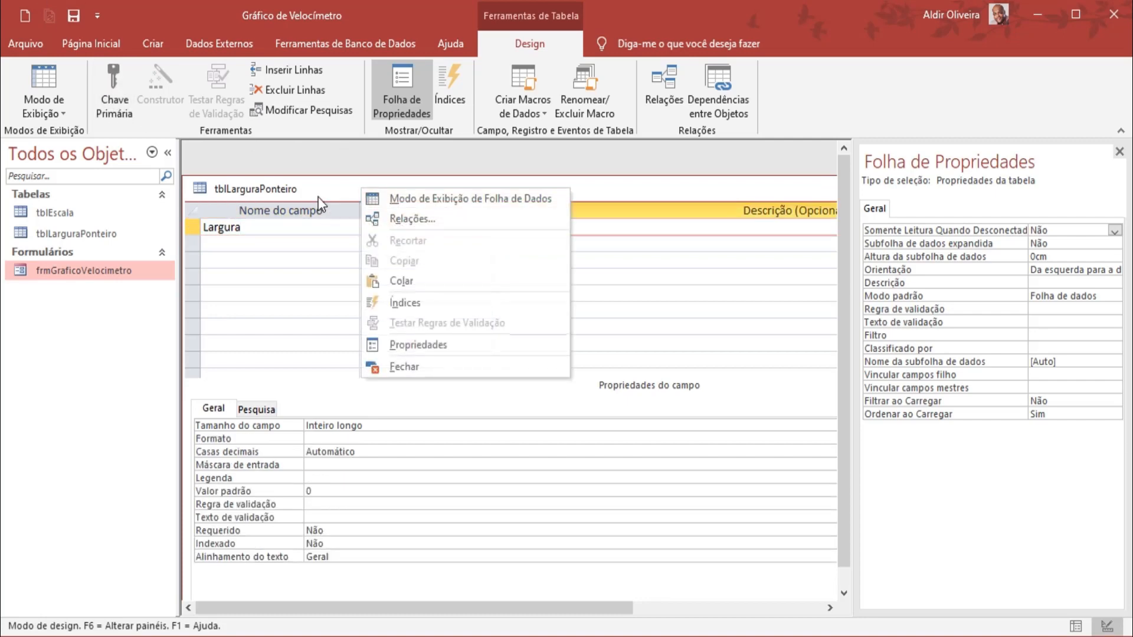
left_click(77, 25)
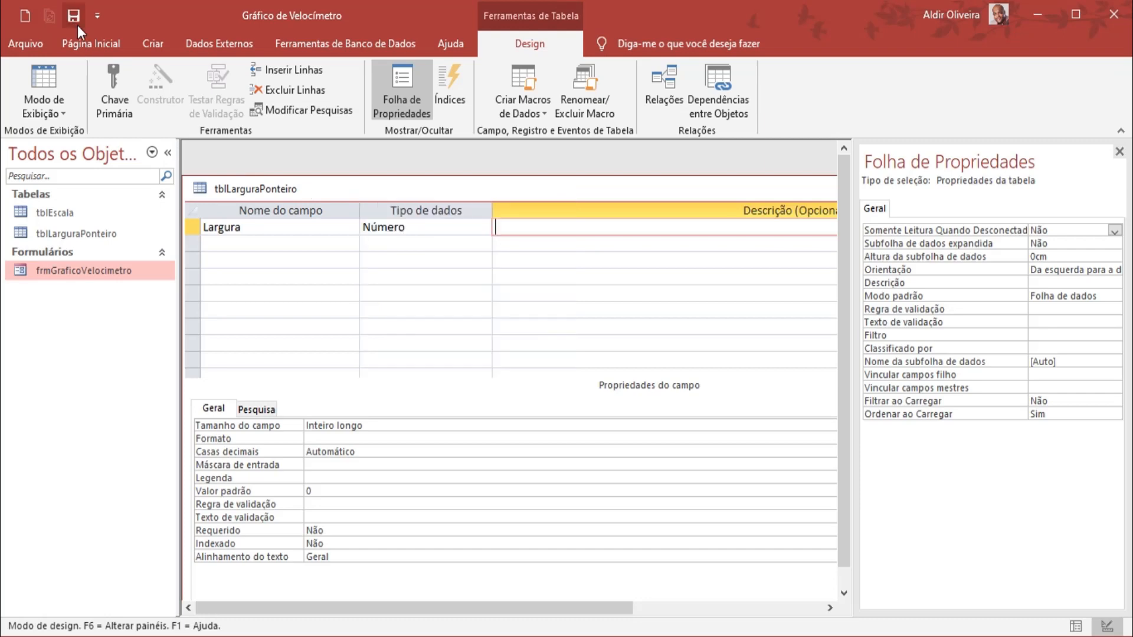
right_click(387, 189)
left_click(430, 363)
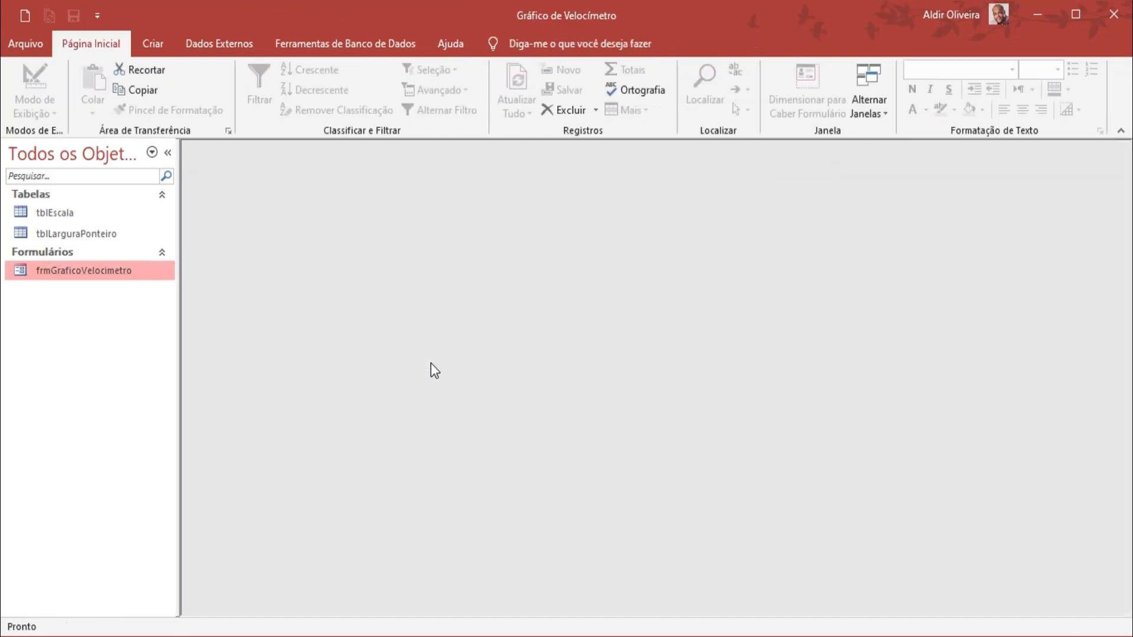
Step: Add a record with Largura 4 to tblLarguraPonteiro and close the table
left_click(67, 229)
double_click(68, 229)
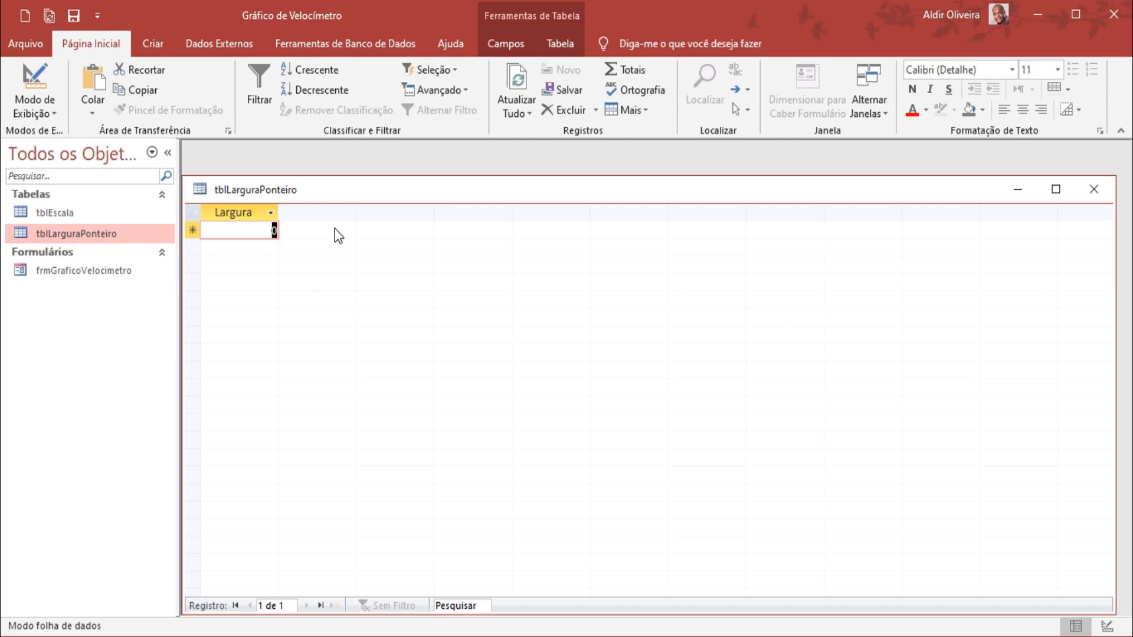
type("4")
key("Return")
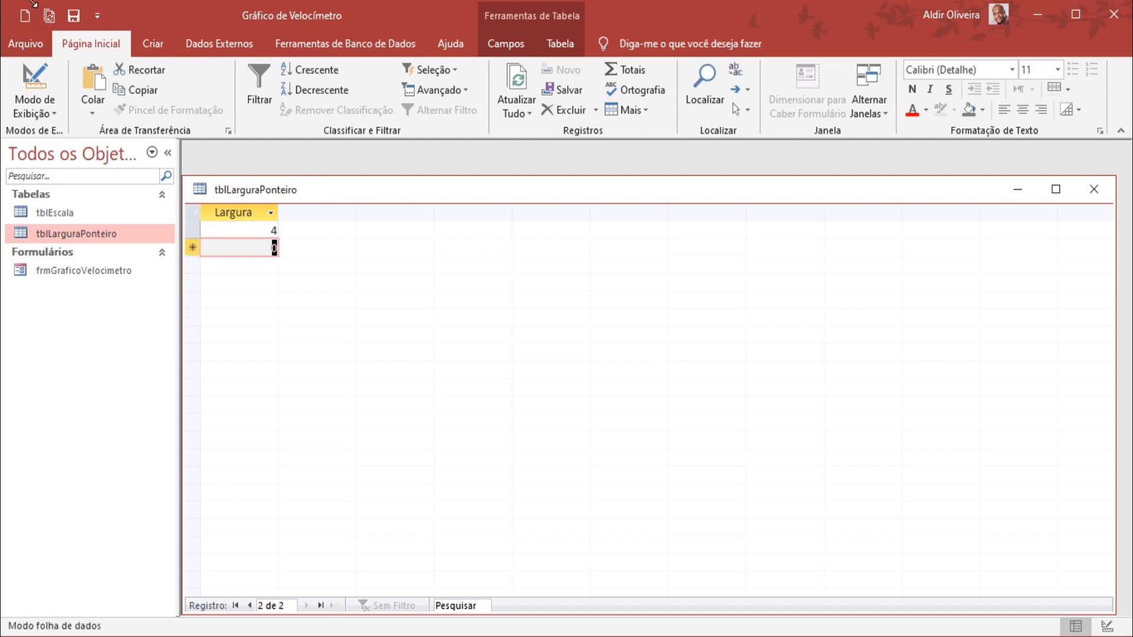
left_click(1086, 192)
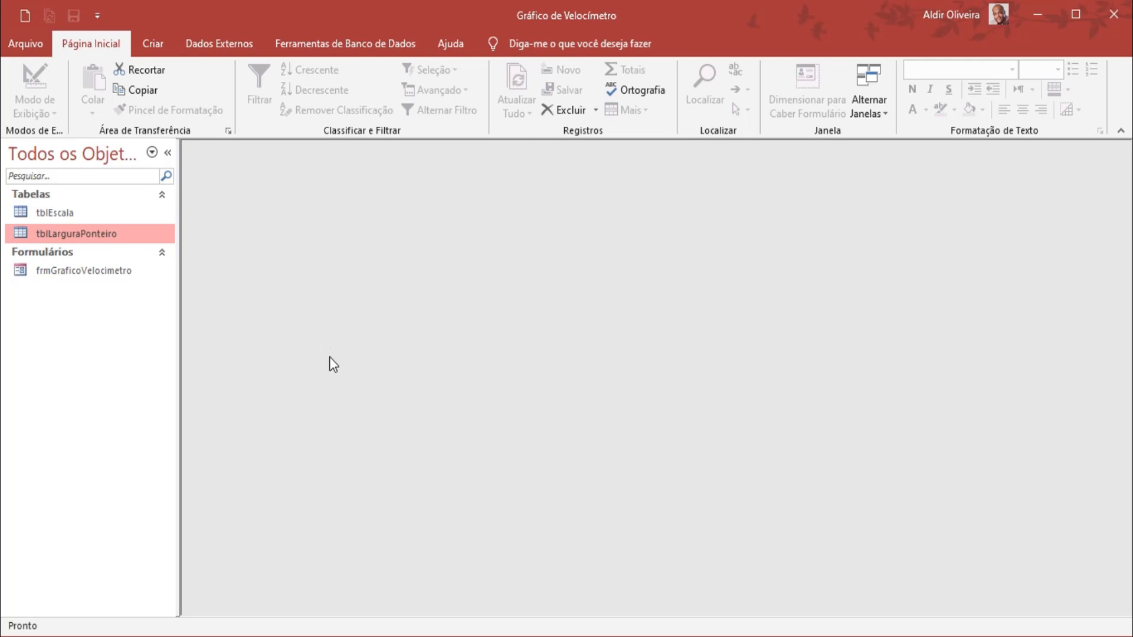
Step: Create a new table saved as tblIndicador and open it in design view
left_click(160, 46)
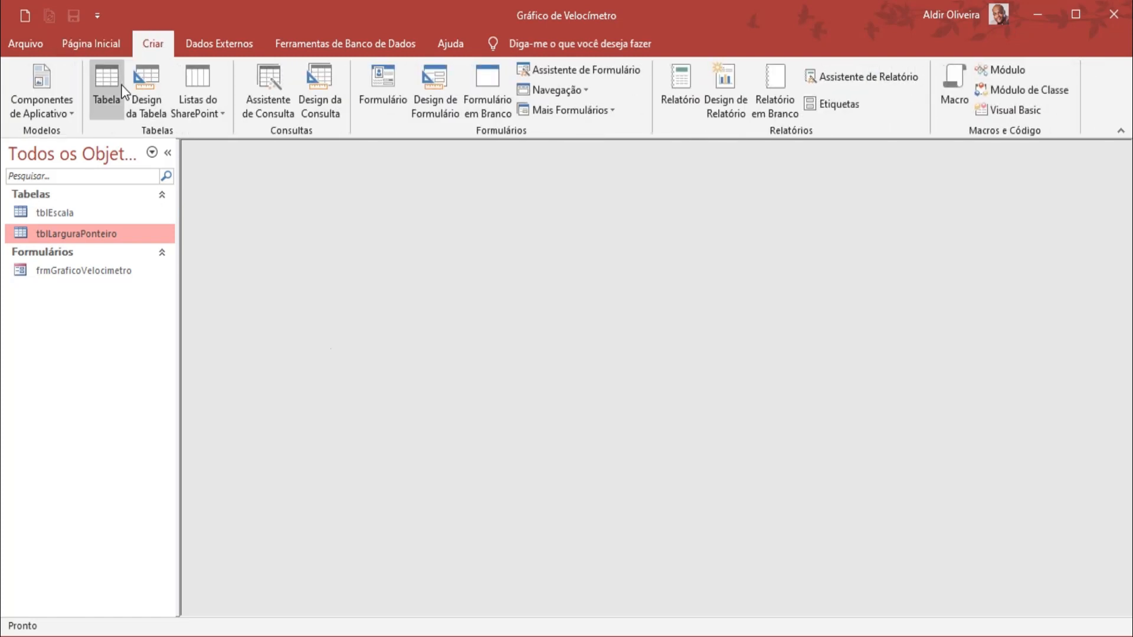
left_click(109, 87)
right_click(283, 193)
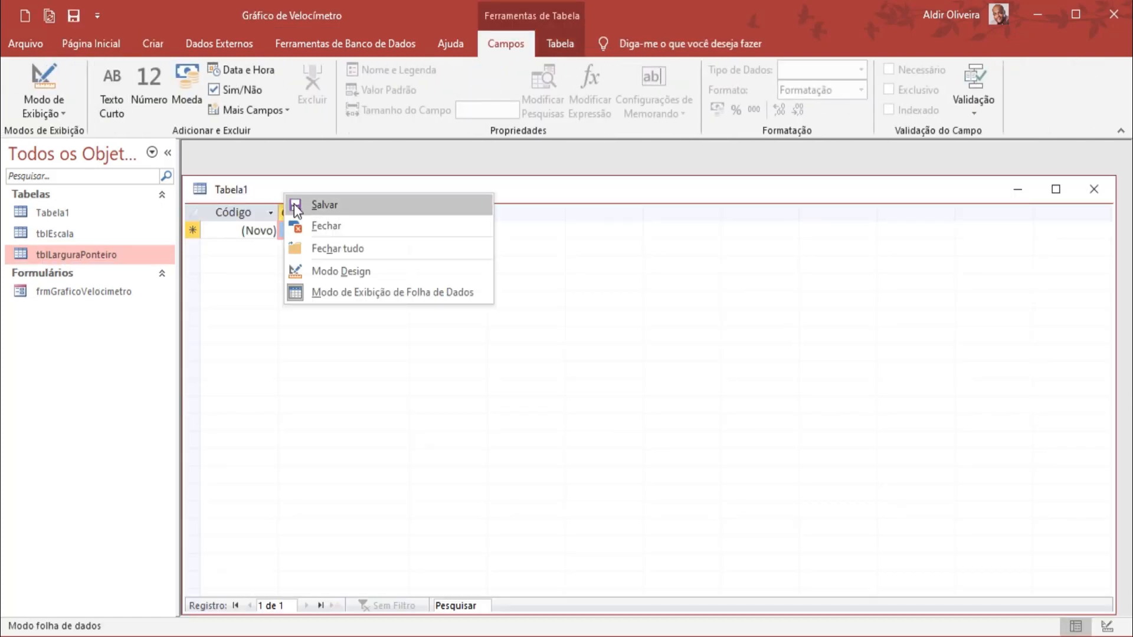
left_click(294, 203)
type("tb")
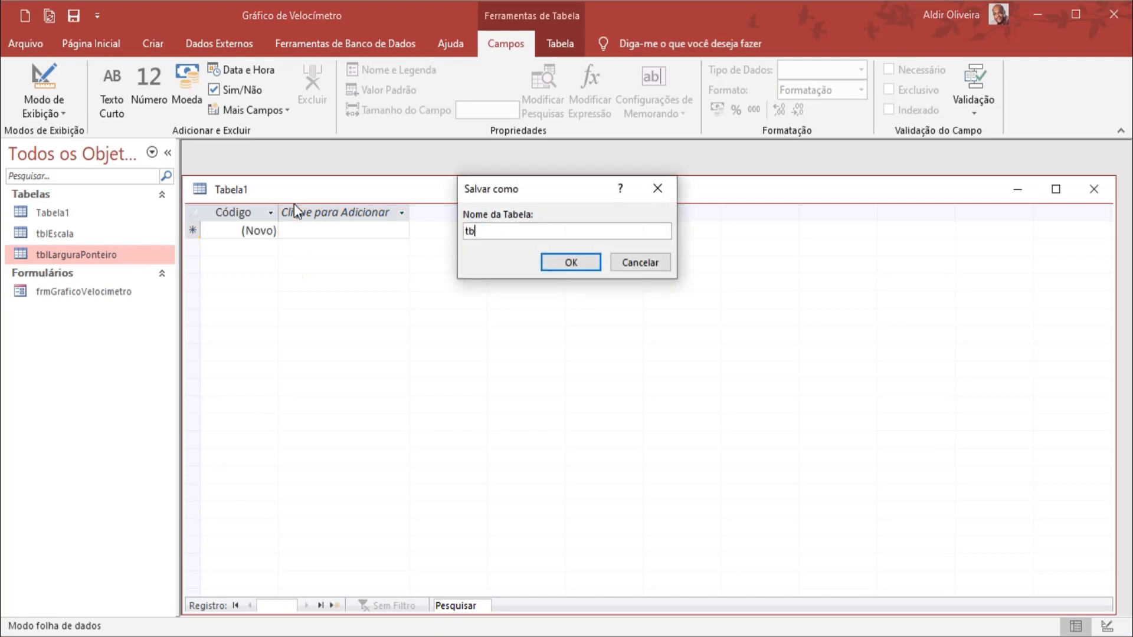
type("lIndicador")
key("Return")
right_click(317, 197)
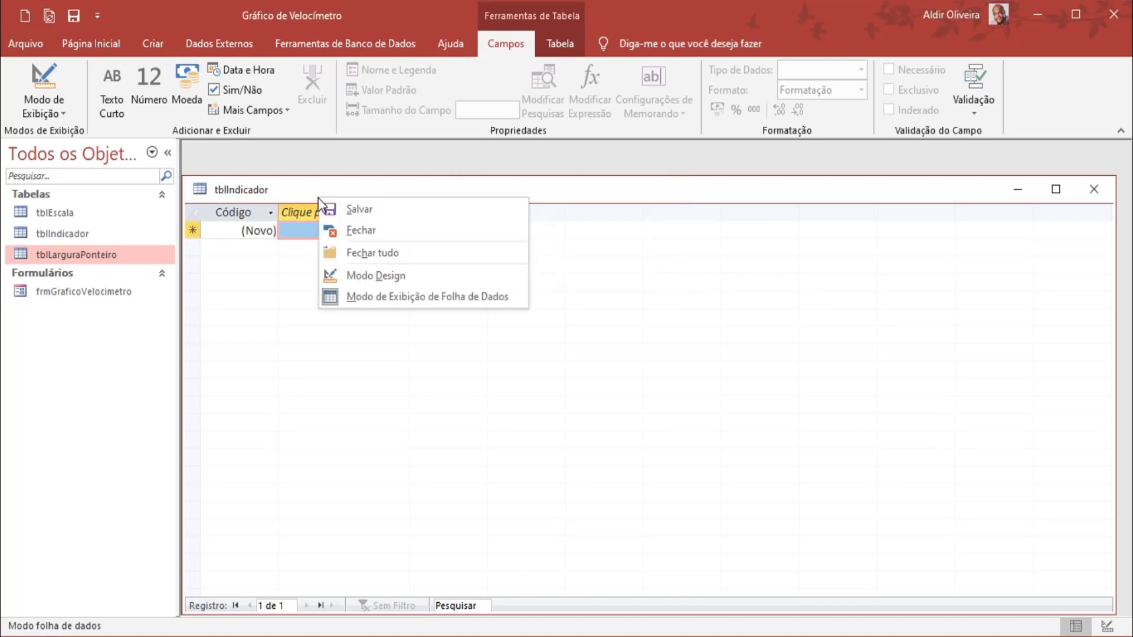
left_click(370, 275)
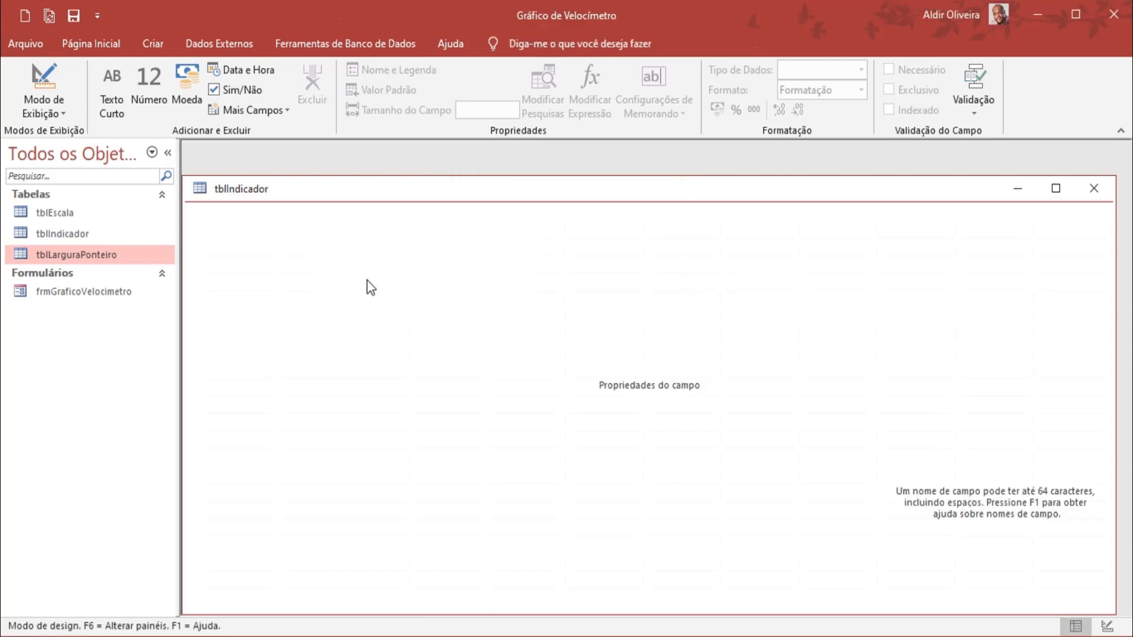
Step: Define the first field of tblIndicador as Indicador with the data type Número
type("i")
key("Caps_Lock")
key("BackSpace")
type("INDICAD")
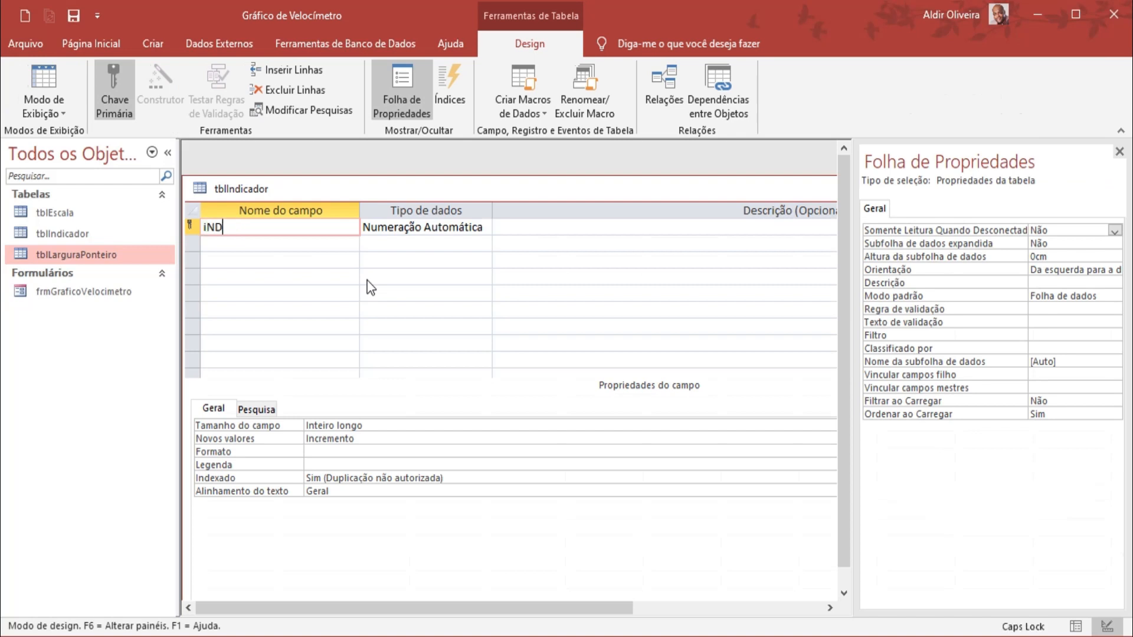
key("BackSpace")
key("BackSpace")
key("BackSpace")
key("BackSpace")
key("BackSpace")
key("BackSpace")
key("BackSpace")
type("I")
key("Caps_Lock")
type("ndicador")
key("Tab")
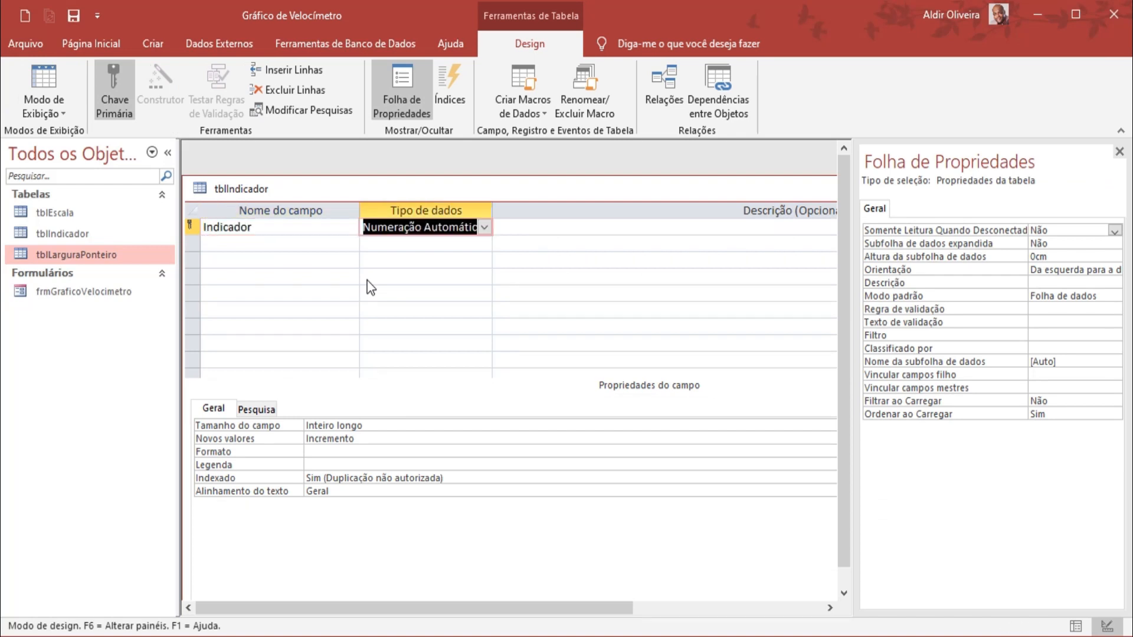
type("n")
key("Tab")
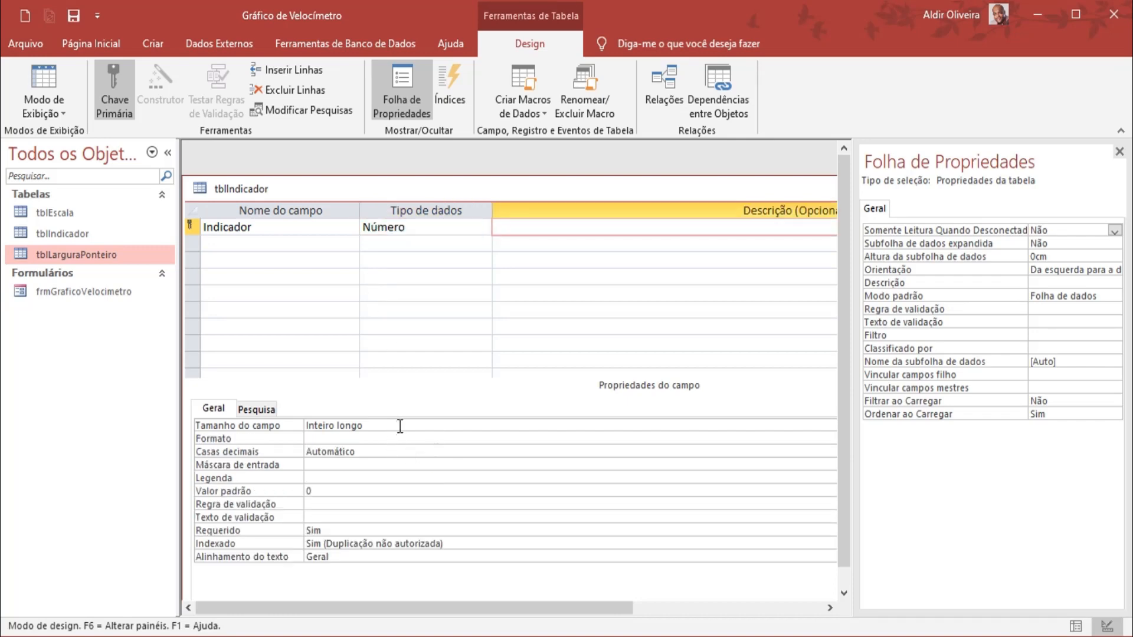
Step: Set the field size of the Indicador field to Simples
left_click_drag(246, 192, 284, 182)
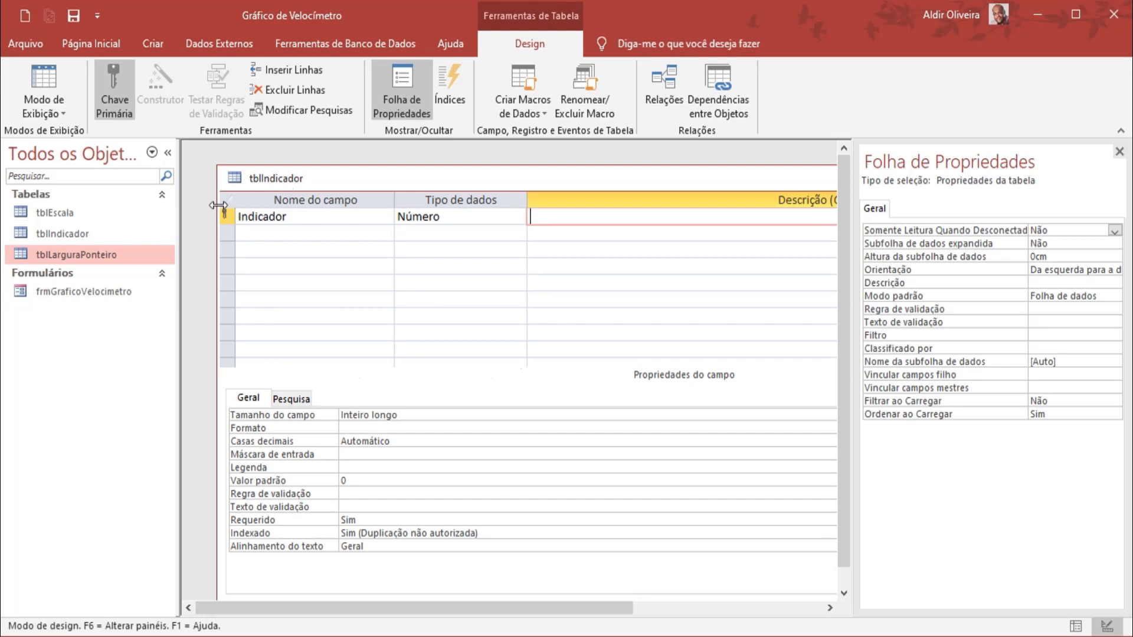
left_click_drag(219, 208, 286, 207)
left_click_drag(433, 169, 325, 167)
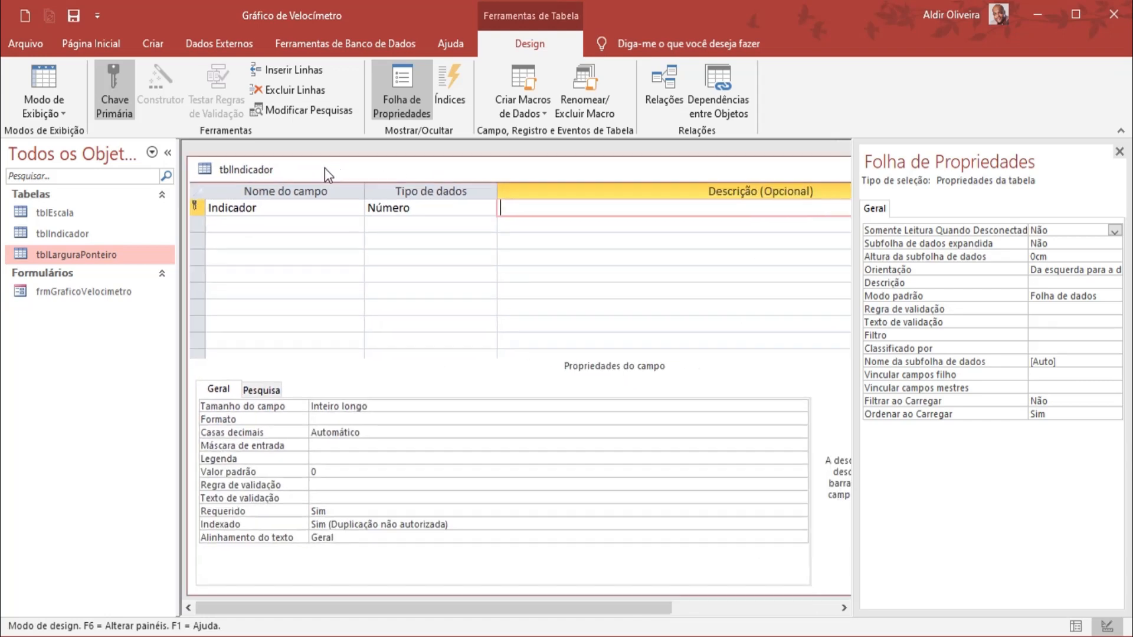
left_click(713, 407)
left_click(801, 407)
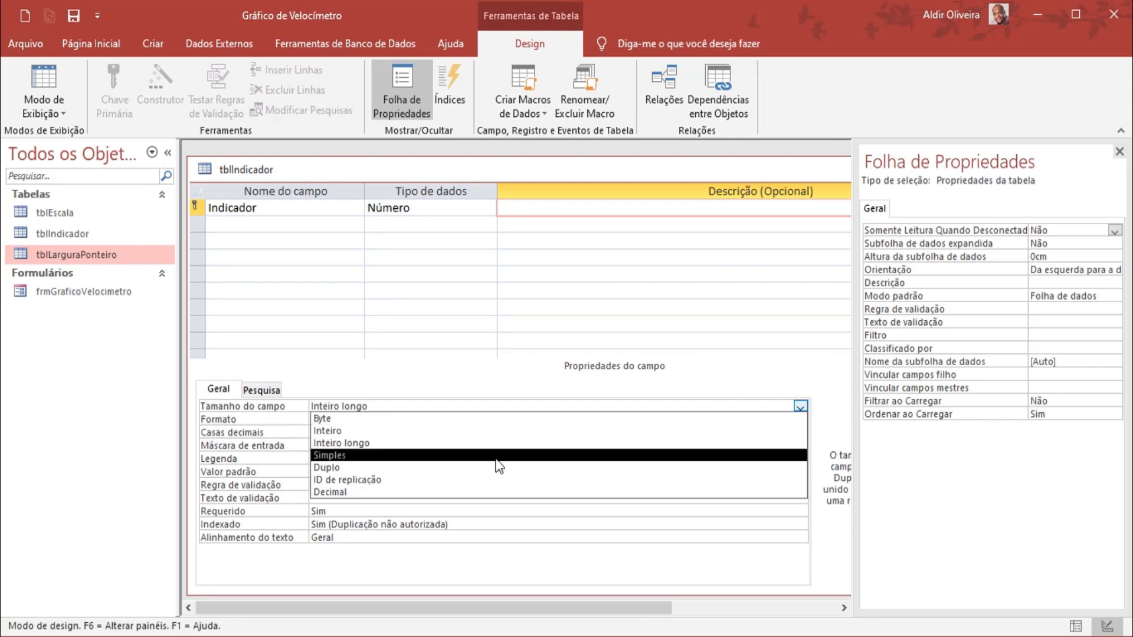
left_click(496, 456)
Step: Format the Indicador field as Porcentagem with 0 decimal places and close the table design
left_click(472, 419)
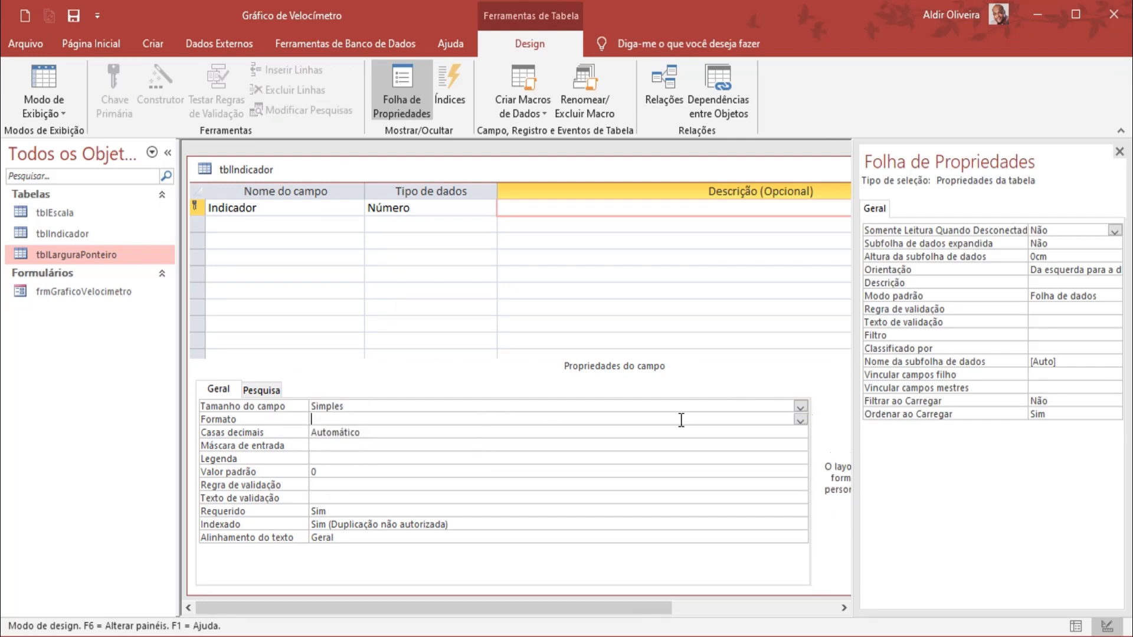
left_click(800, 420)
left_click(407, 498)
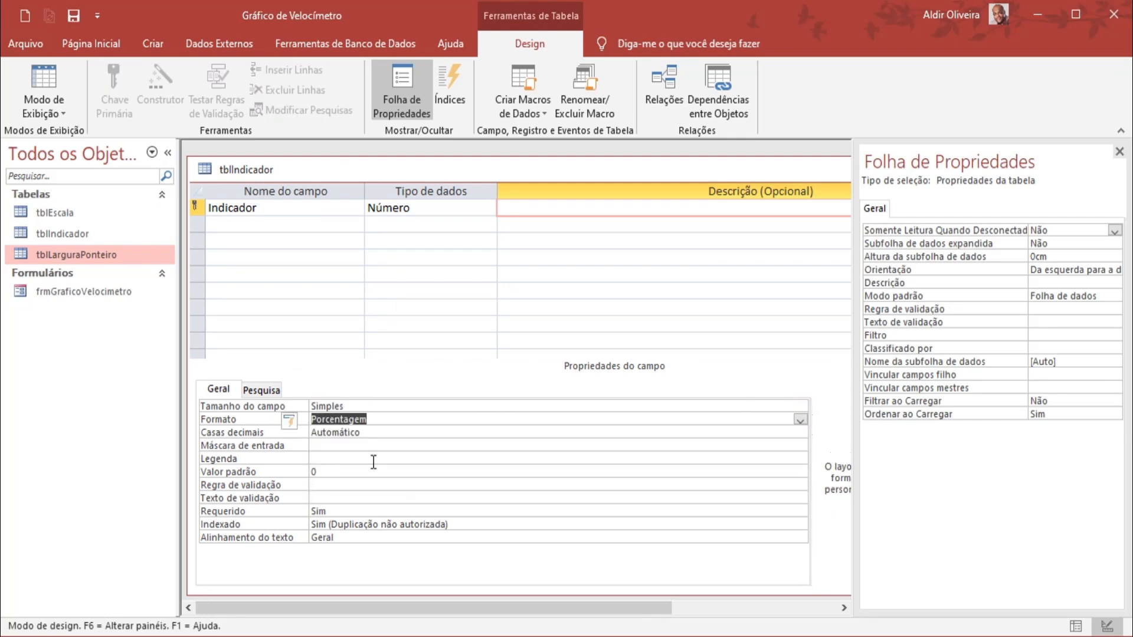
left_click(373, 433)
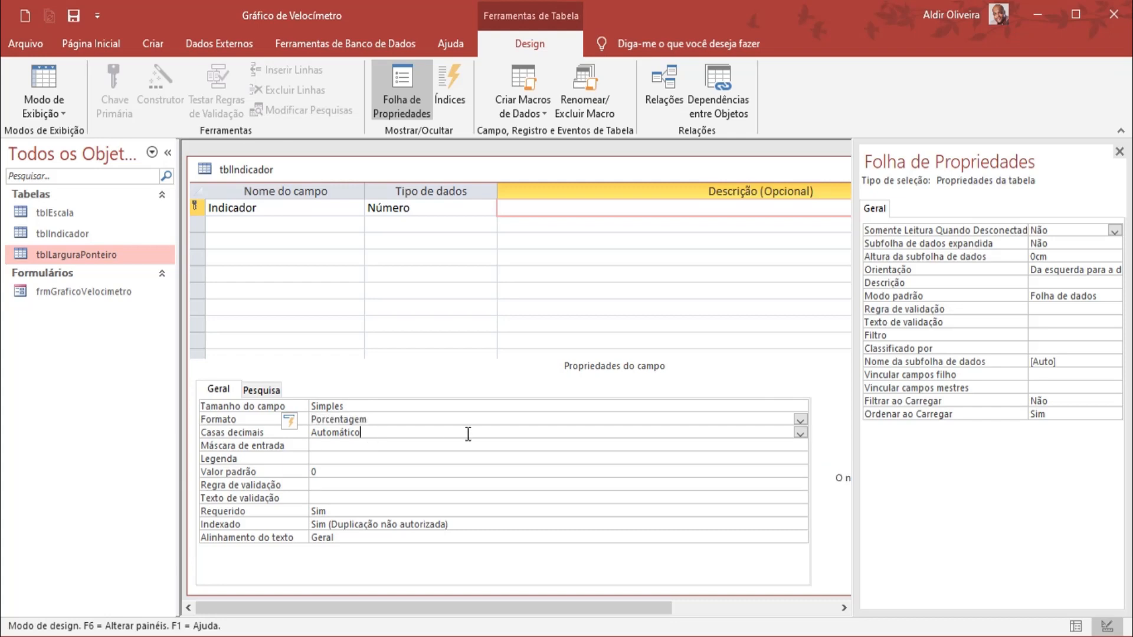
left_click(801, 432)
left_click(319, 459)
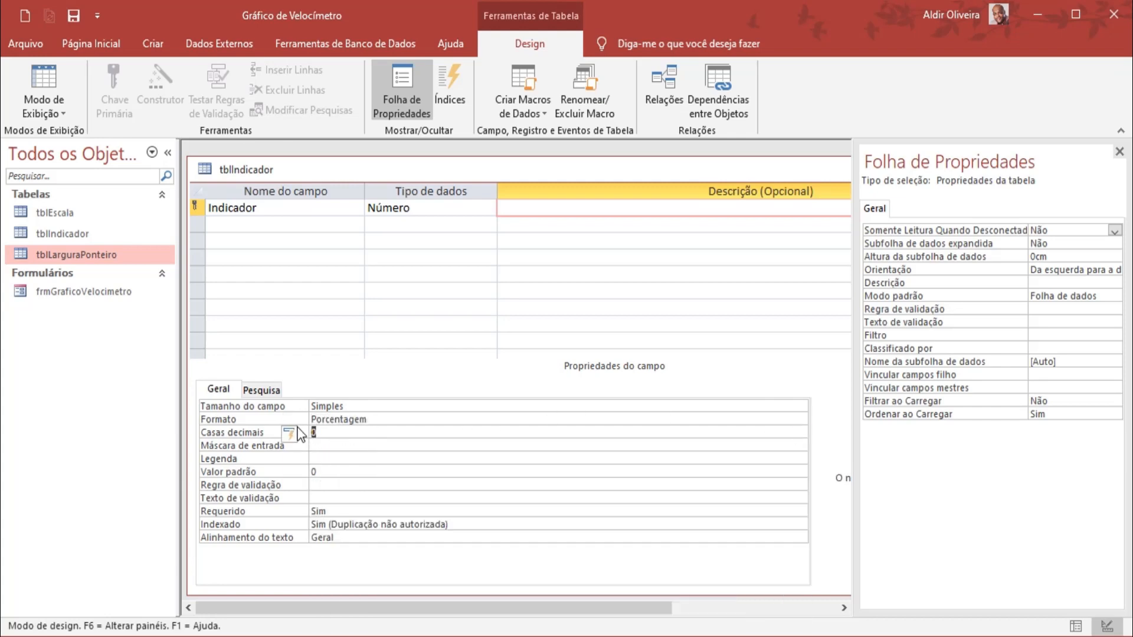
right_click(356, 168)
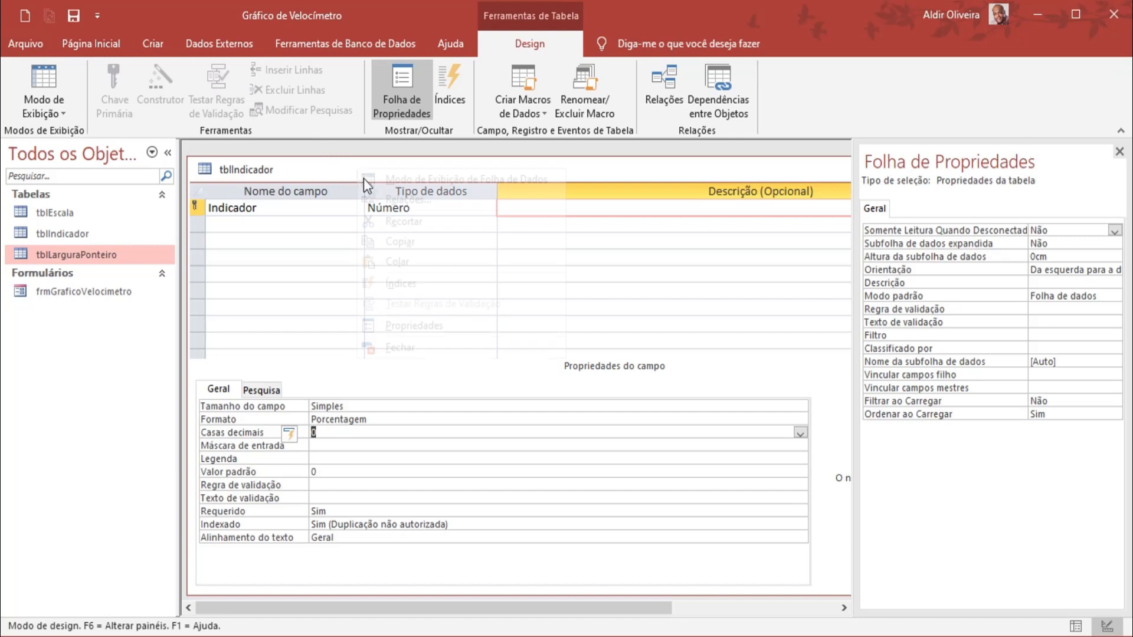
left_click(392, 348)
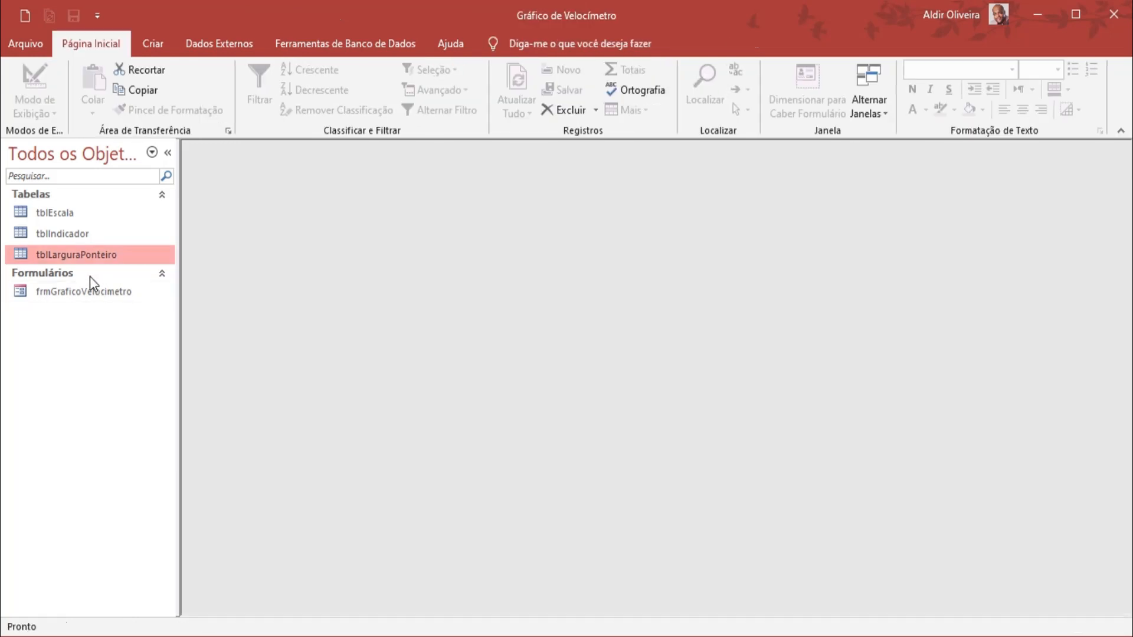
Step: Add a record with Indicador 70% to tblIndicador, then save and close the table
double_click(84, 236)
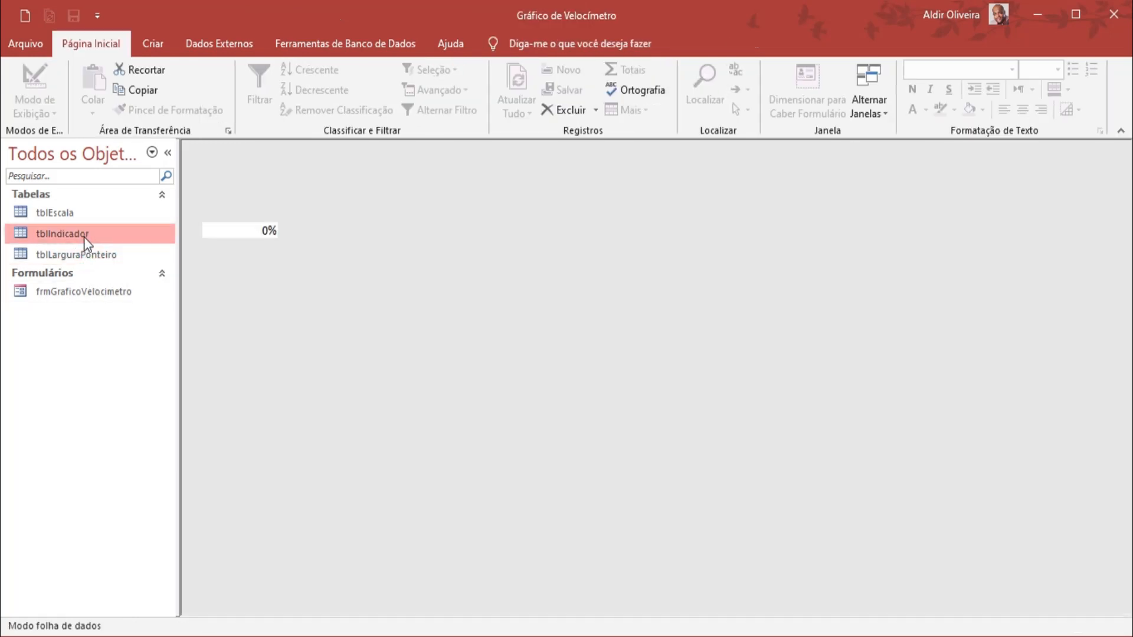
type("70")
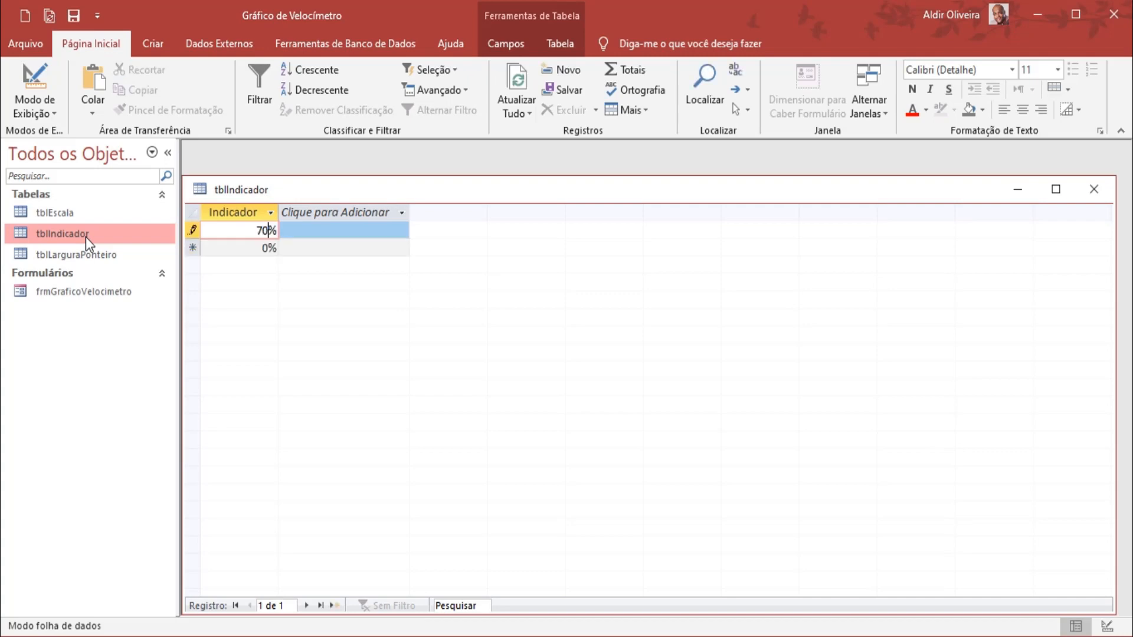
key("Return")
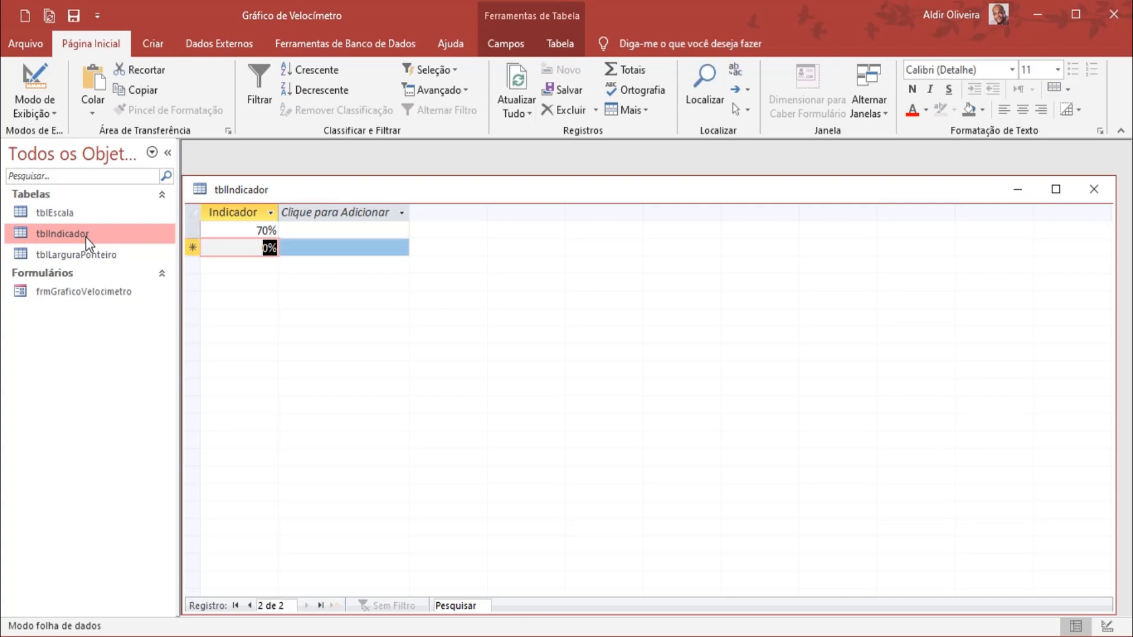
left_click(76, 16)
left_click(1102, 199)
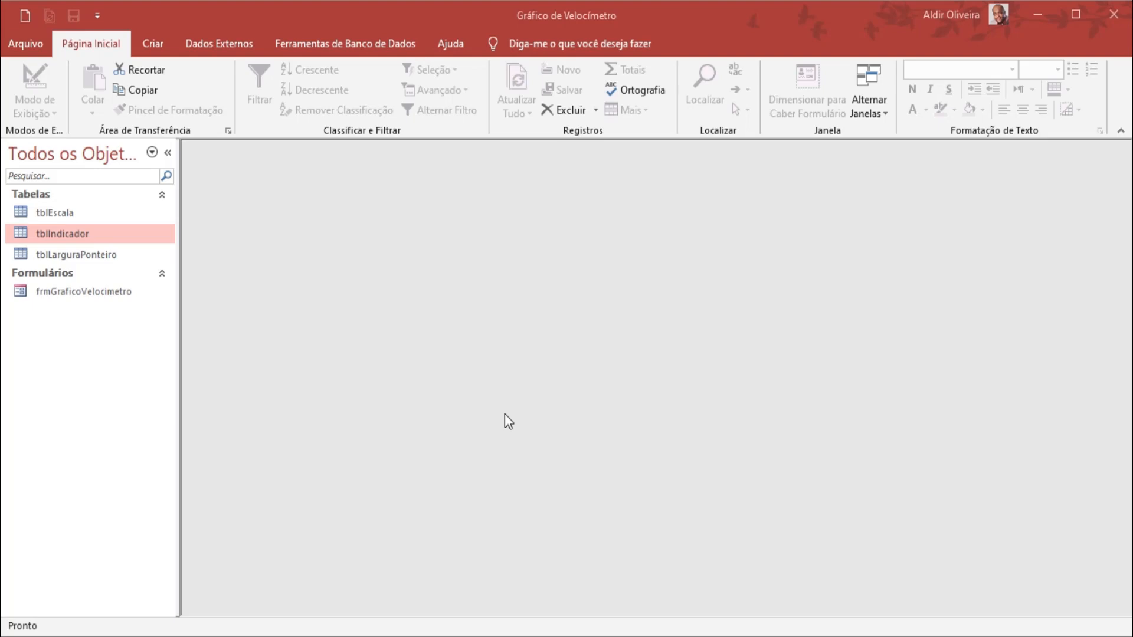
Step: Create a new query in design view containing the tables tblIndicador and tblLarguraPonteiro
left_click(153, 50)
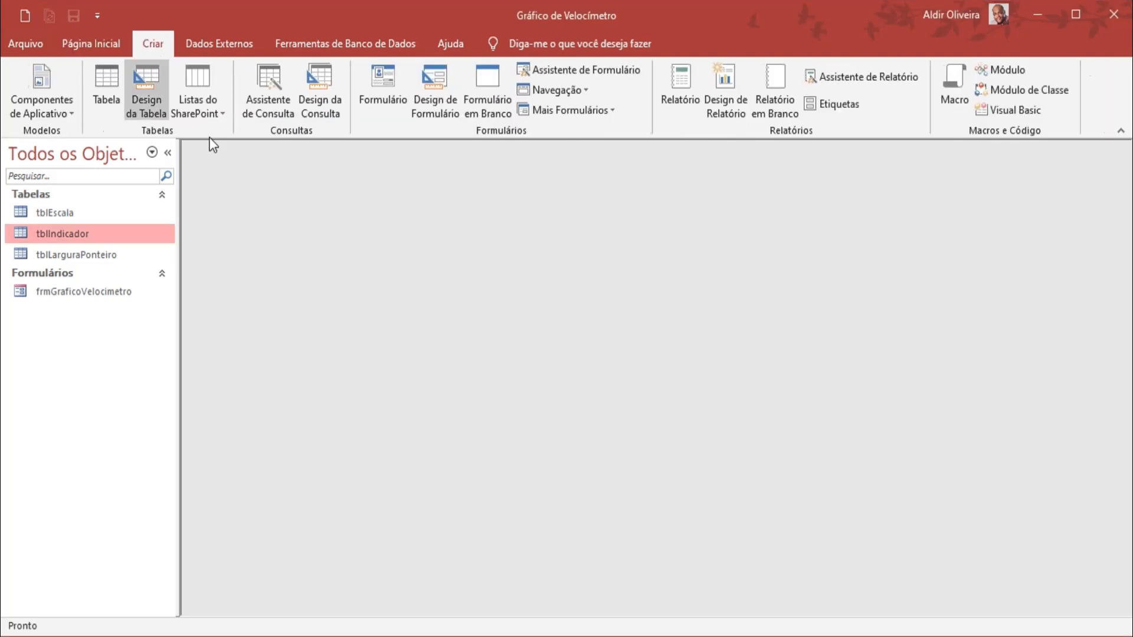
left_click(328, 115)
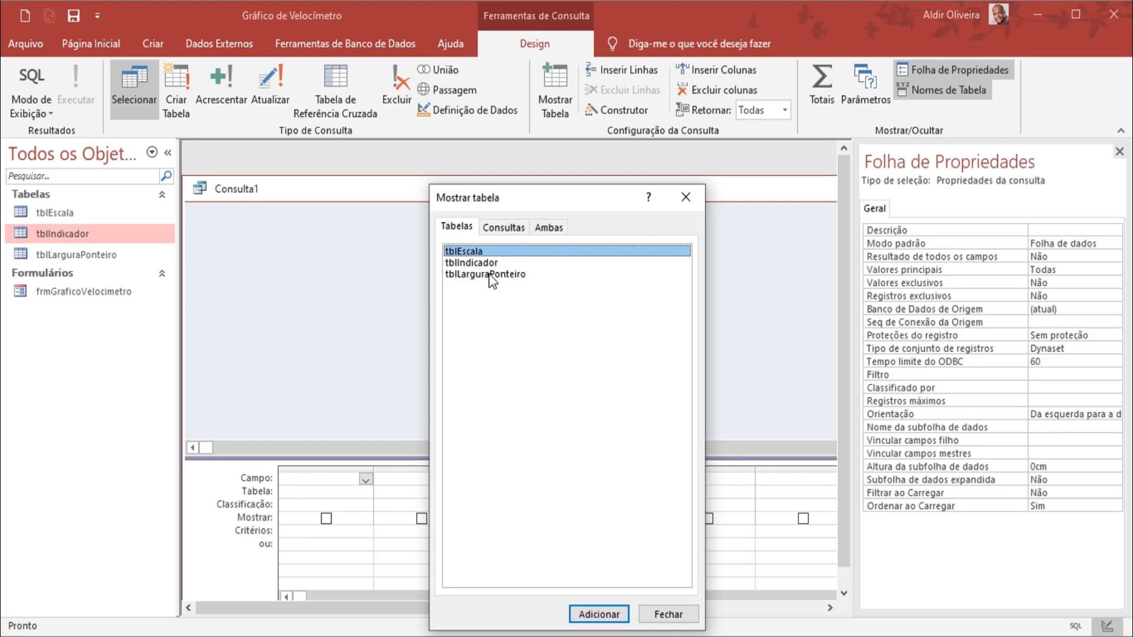
left_click(481, 264)
left_click(600, 616)
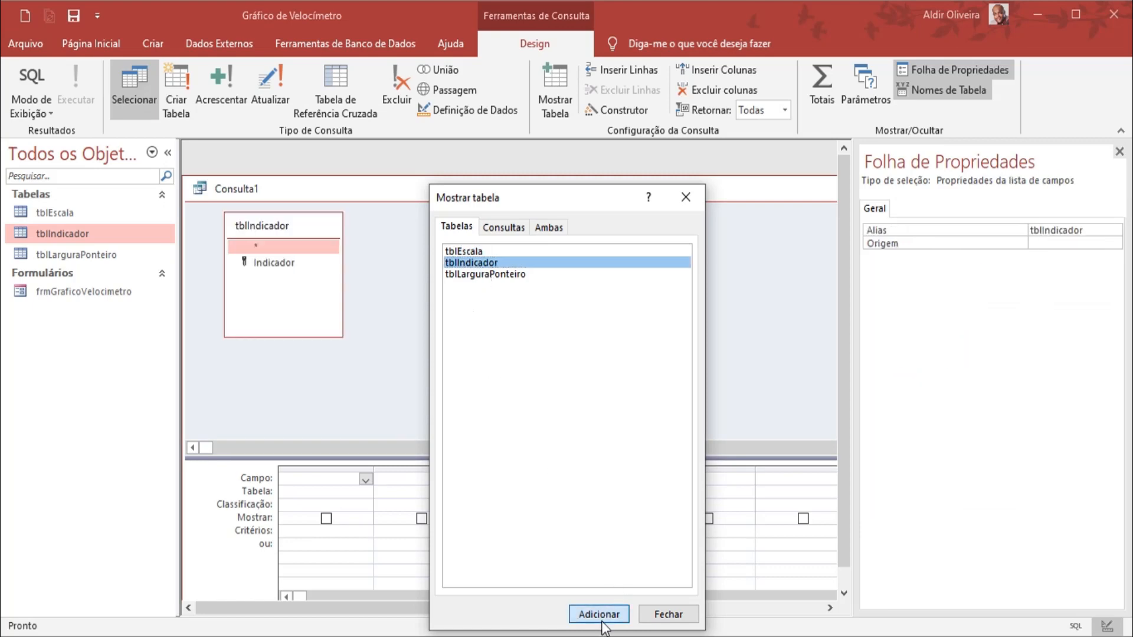
left_click(498, 275)
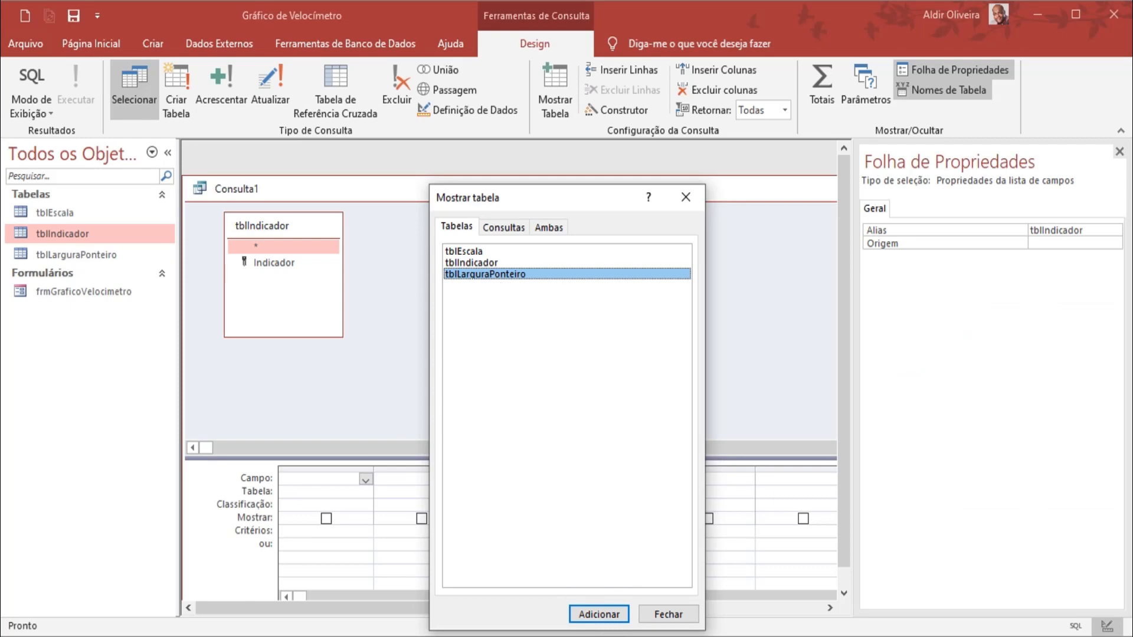
left_click(599, 615)
left_click(669, 616)
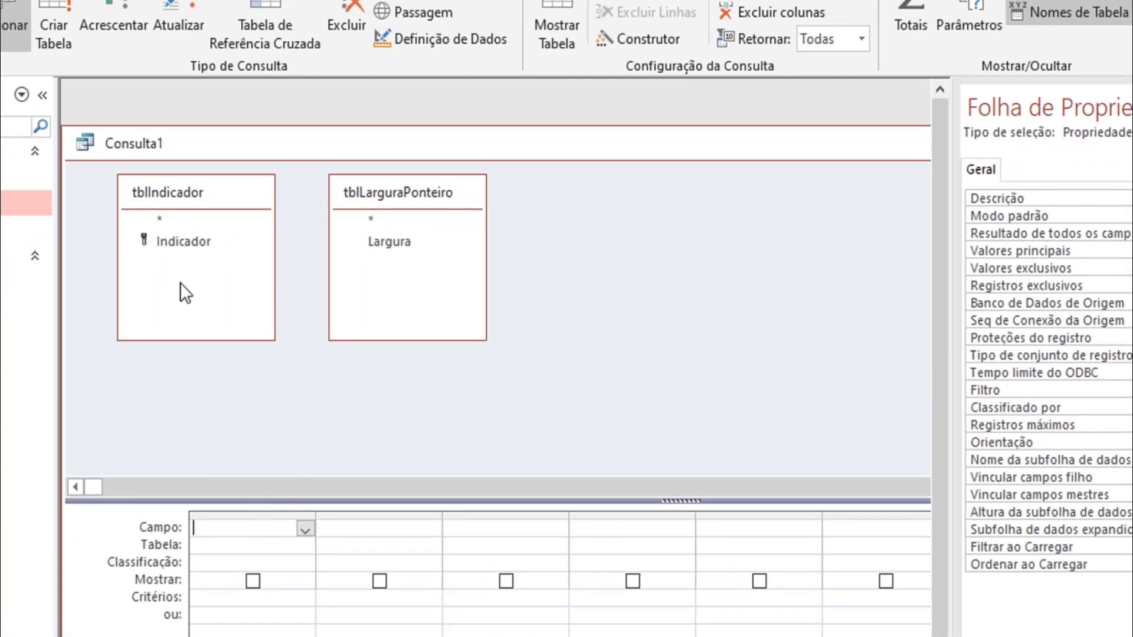
Step: Add the Indicador field and the Largura field to the query grid
left_click(193, 245)
double_click(192, 245)
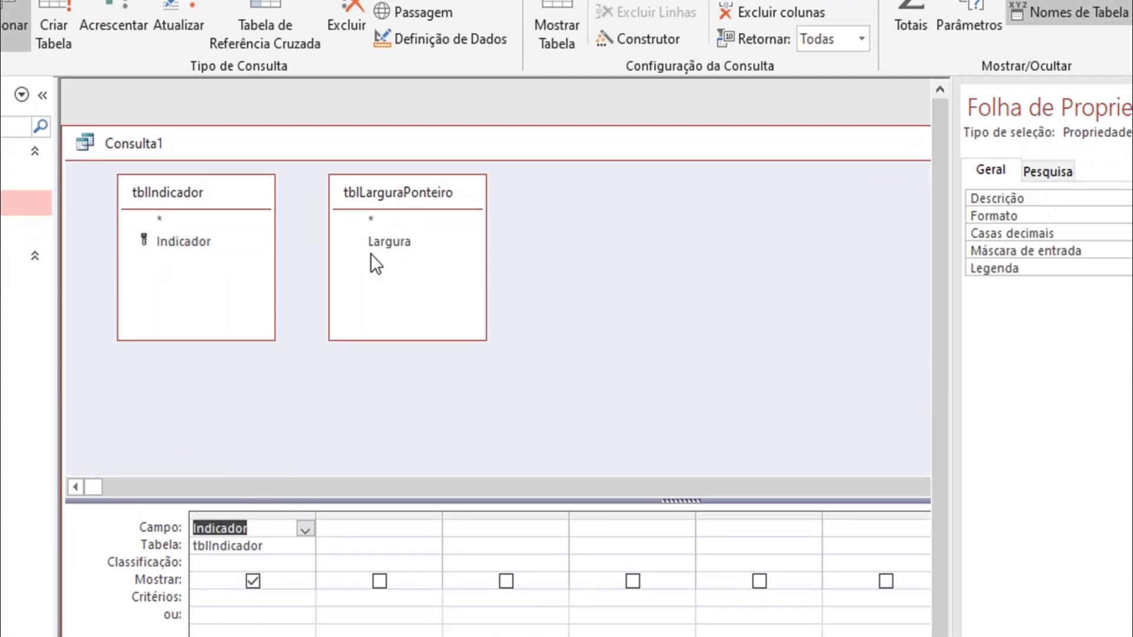
double_click(406, 243)
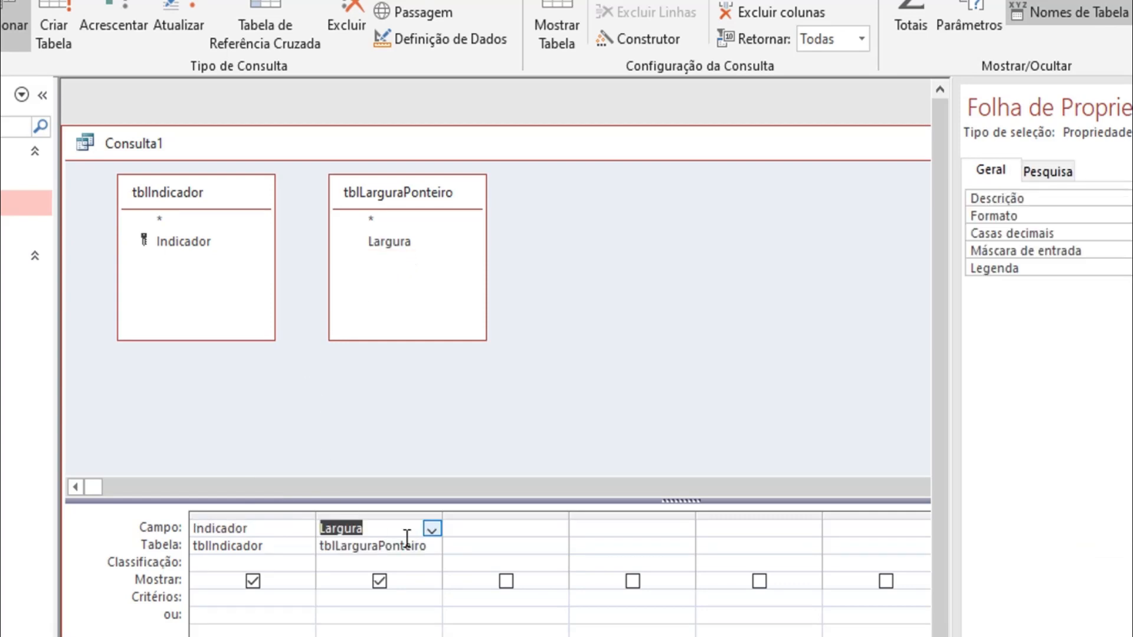
Step: Add the calculated field Antes: [Indicador]-[Largura]/2 to the query and view its datasheet with the Antes column widened
left_click(488, 529)
type("A")
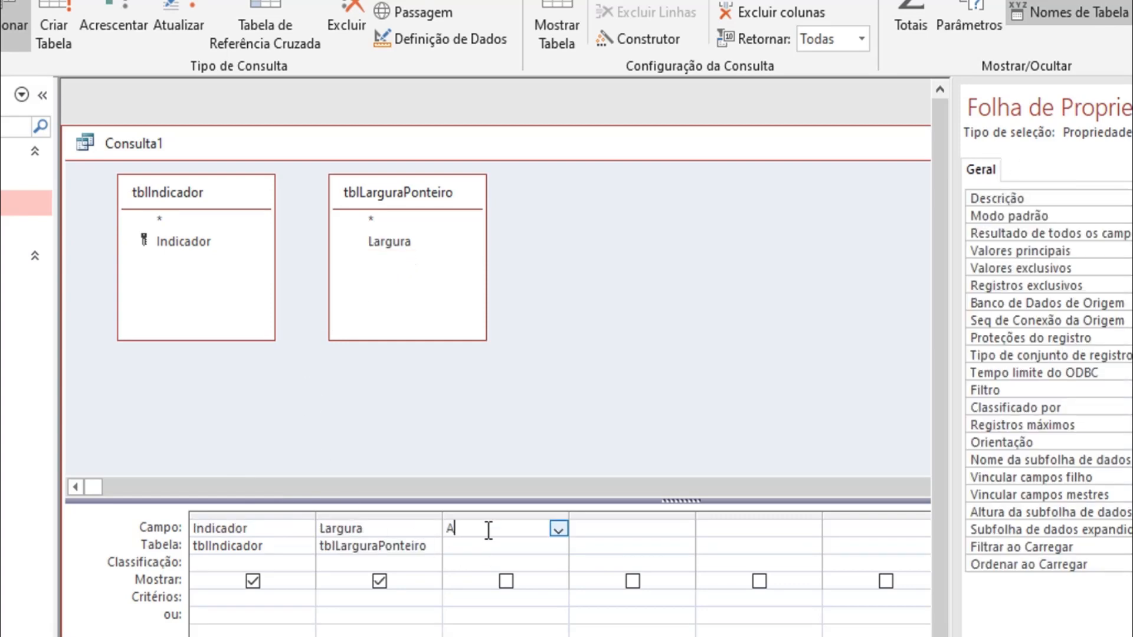
type("ntes:[")
left_click(648, 28)
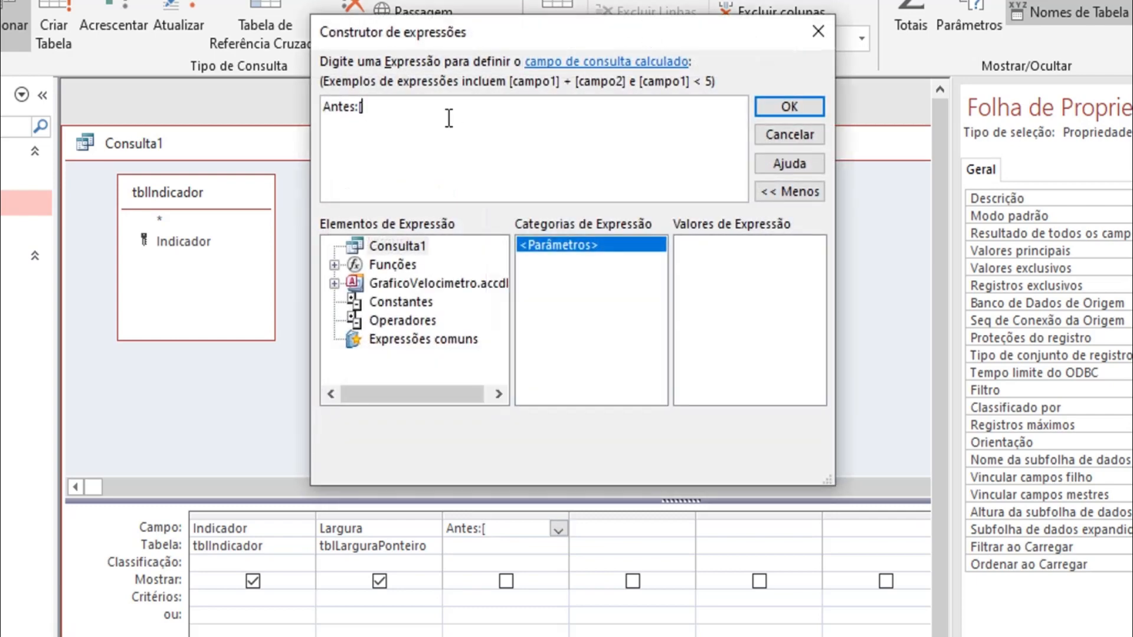
type("Indicador]-[Largura]")
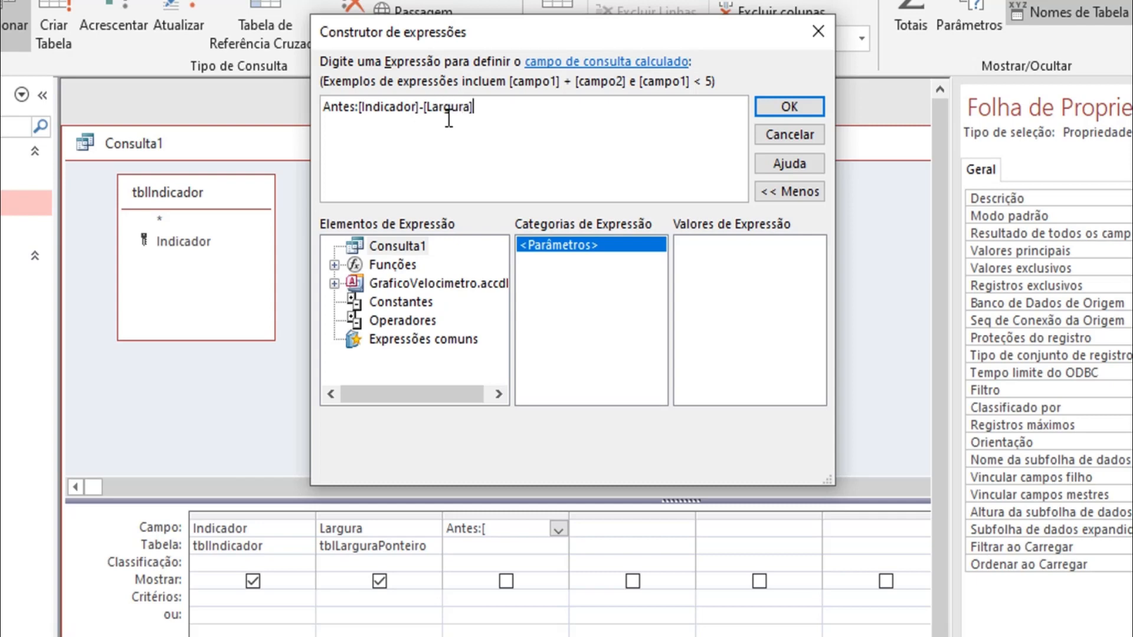
type("/2")
left_click(777, 112)
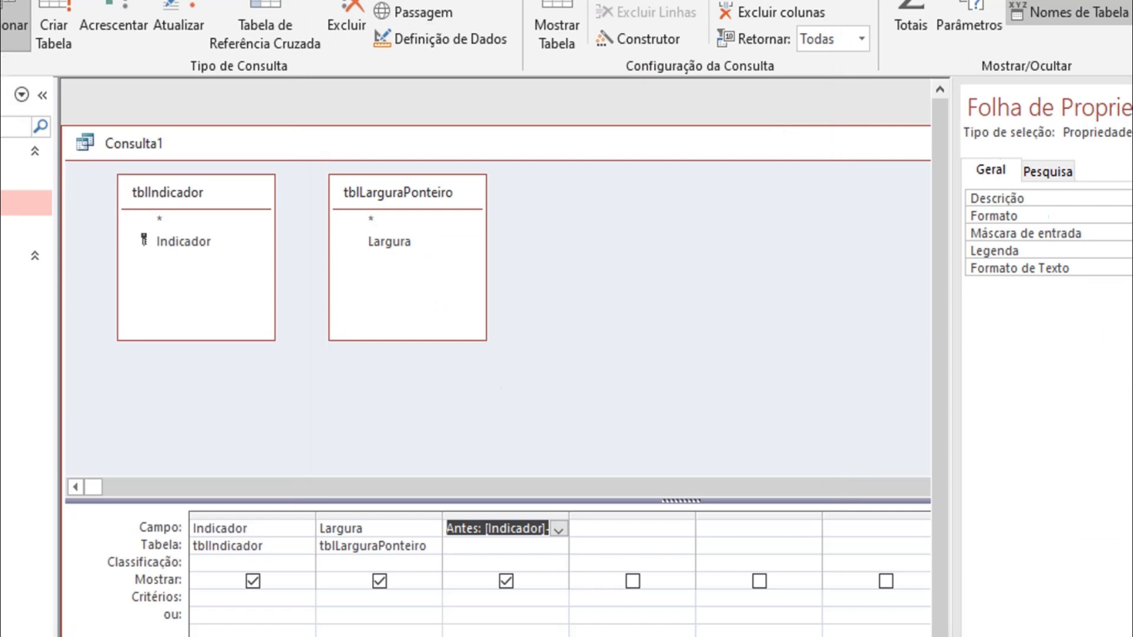
left_click(1, 24)
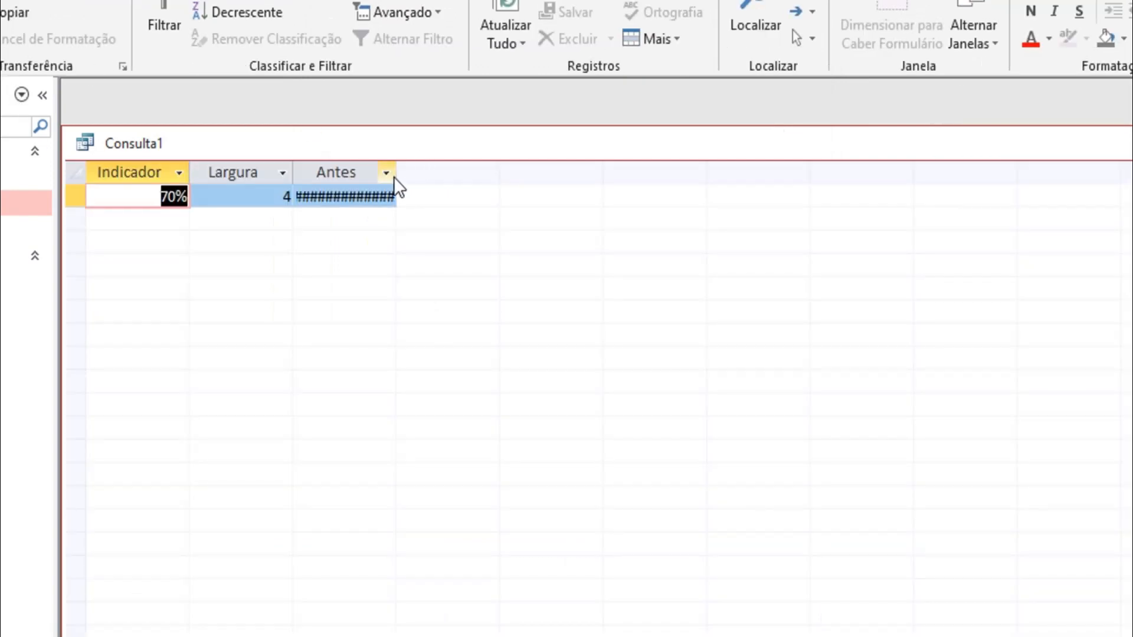
left_click_drag(396, 170, 429, 169)
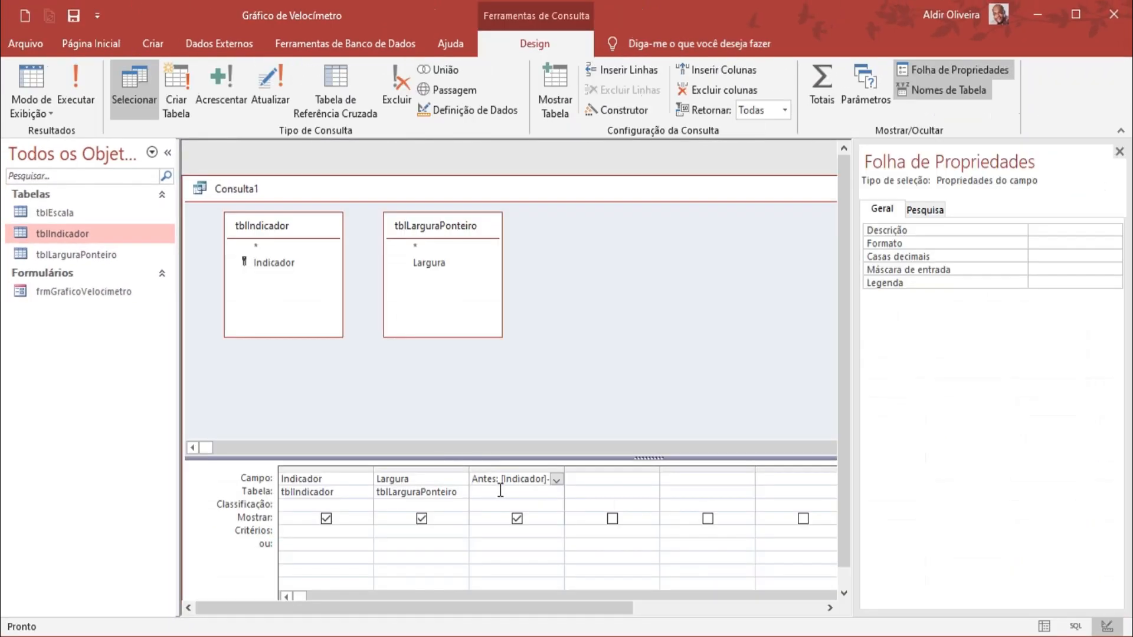
Step: Save the query as qryAntes and close it
left_click(73, 16)
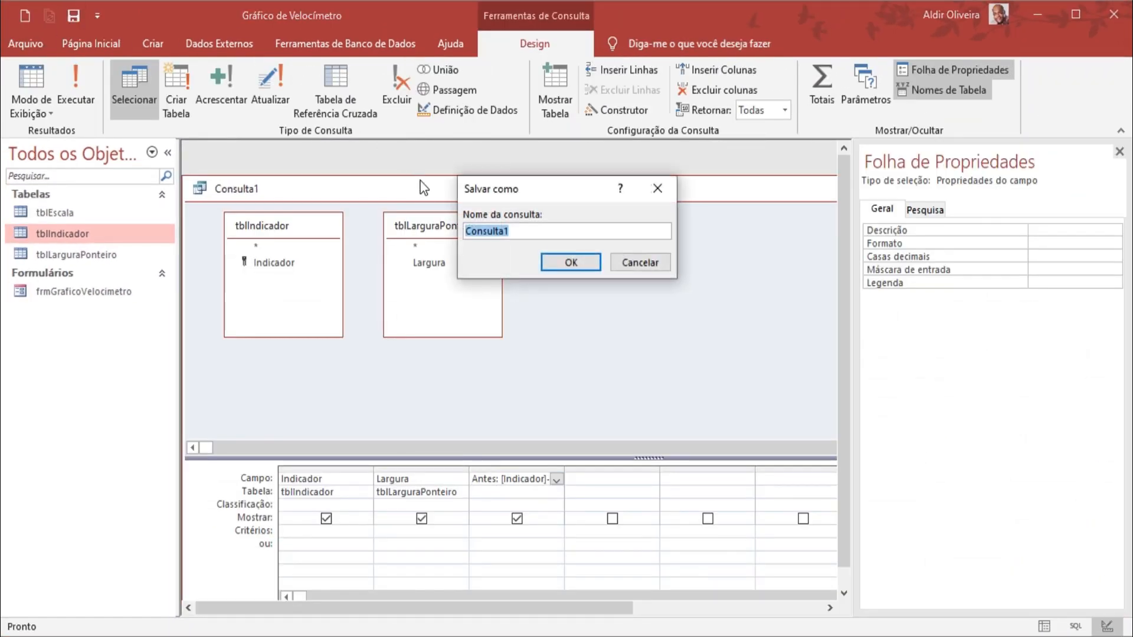
type("qryAntes")
key("Return")
right_click(501, 187)
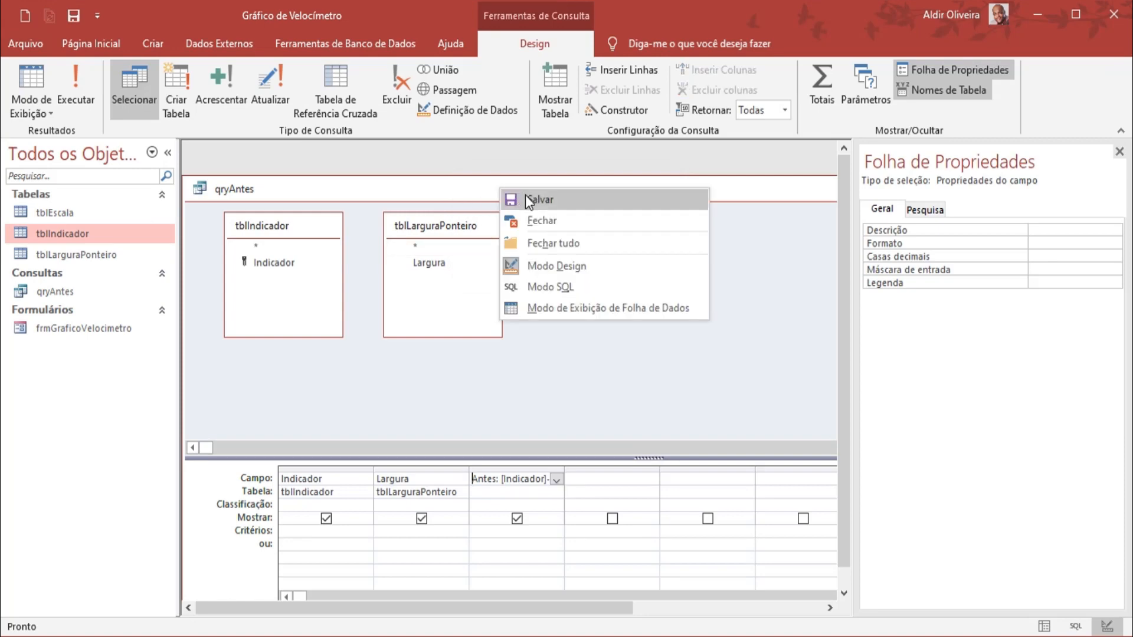
left_click(525, 199)
right_click(529, 192)
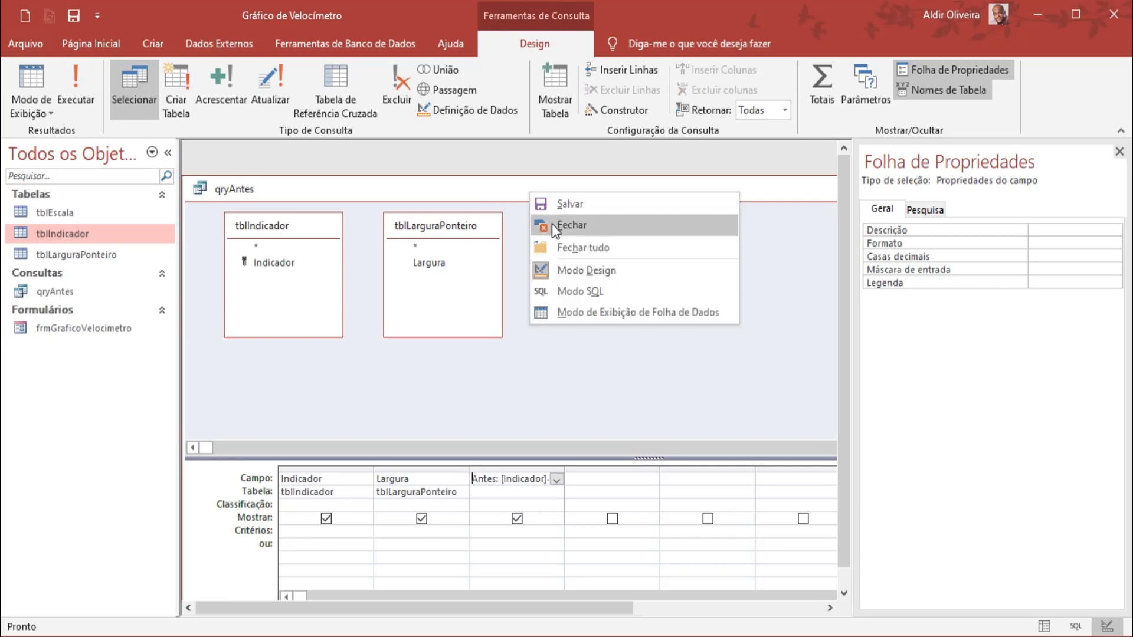
left_click(551, 224)
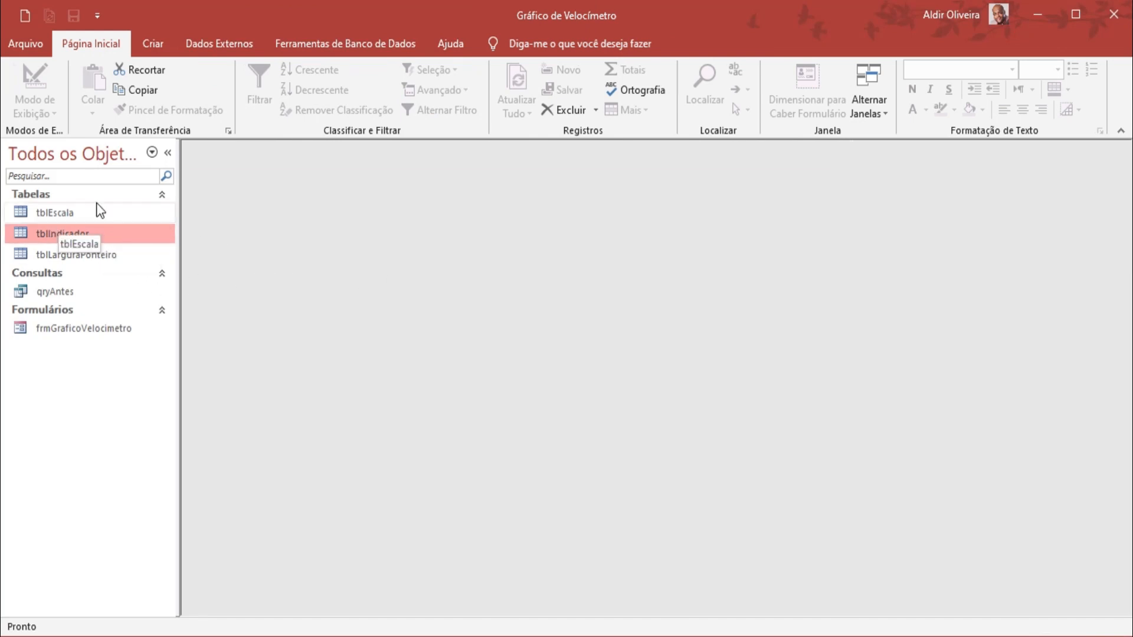
Step: Open tblEscala in design view and examine the properties of its ValorEscala field
left_click(83, 213)
right_click(84, 214)
left_click(94, 242)
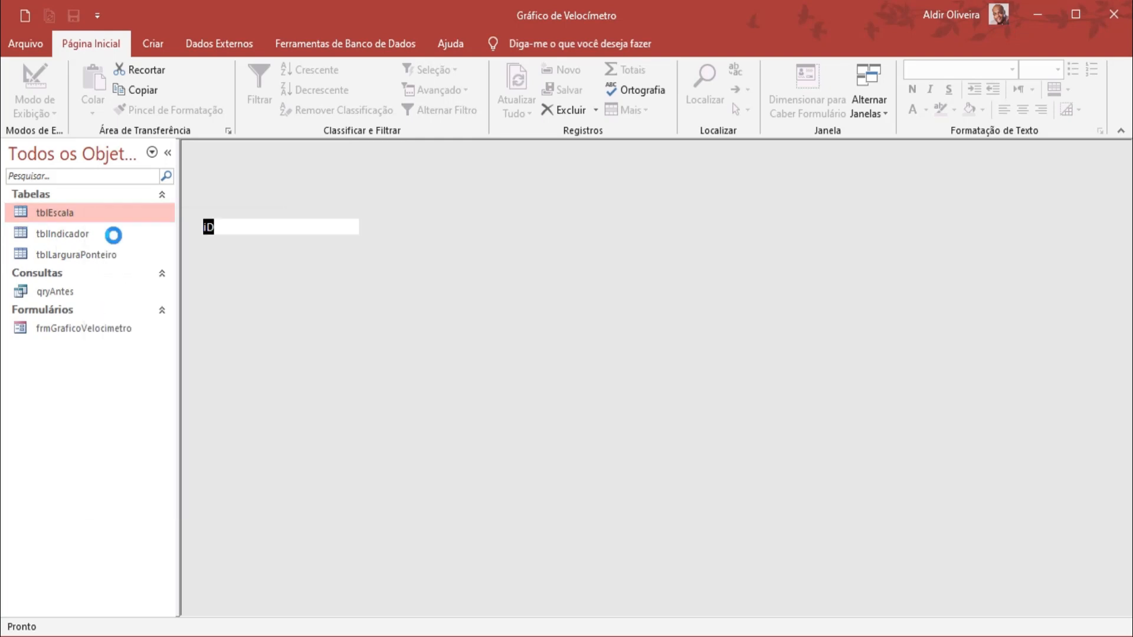
left_click(387, 260)
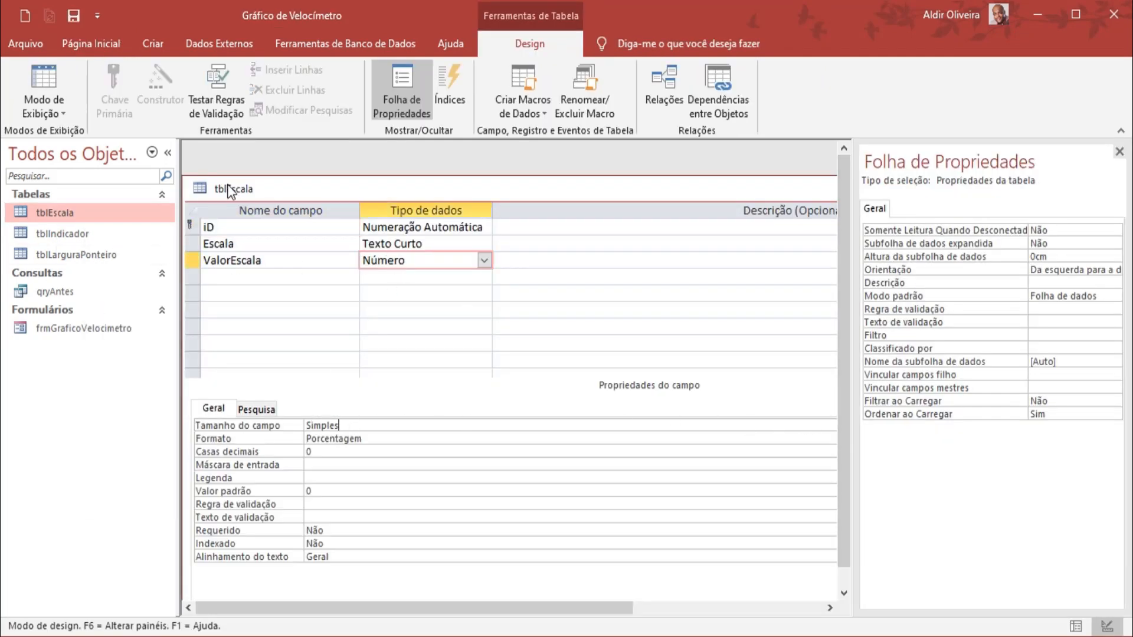
Step: Set the ValorEscala field's size to Inteiro longo and its format to Padrão
left_click_drag(220, 194, 302, 180)
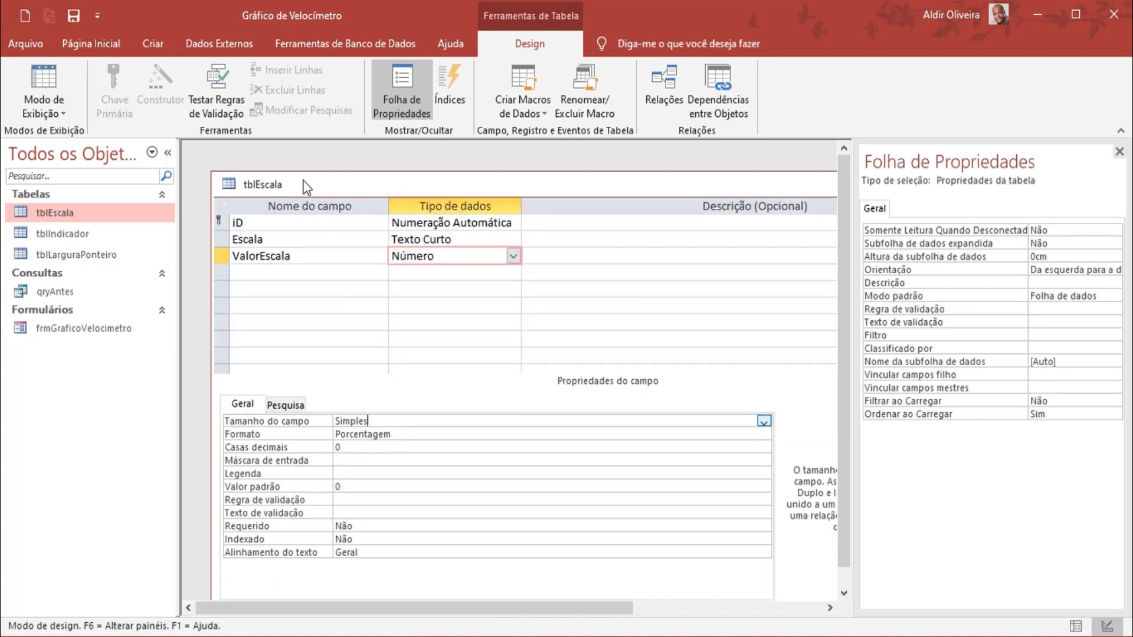
left_click(763, 423)
key("Down")
key("Down")
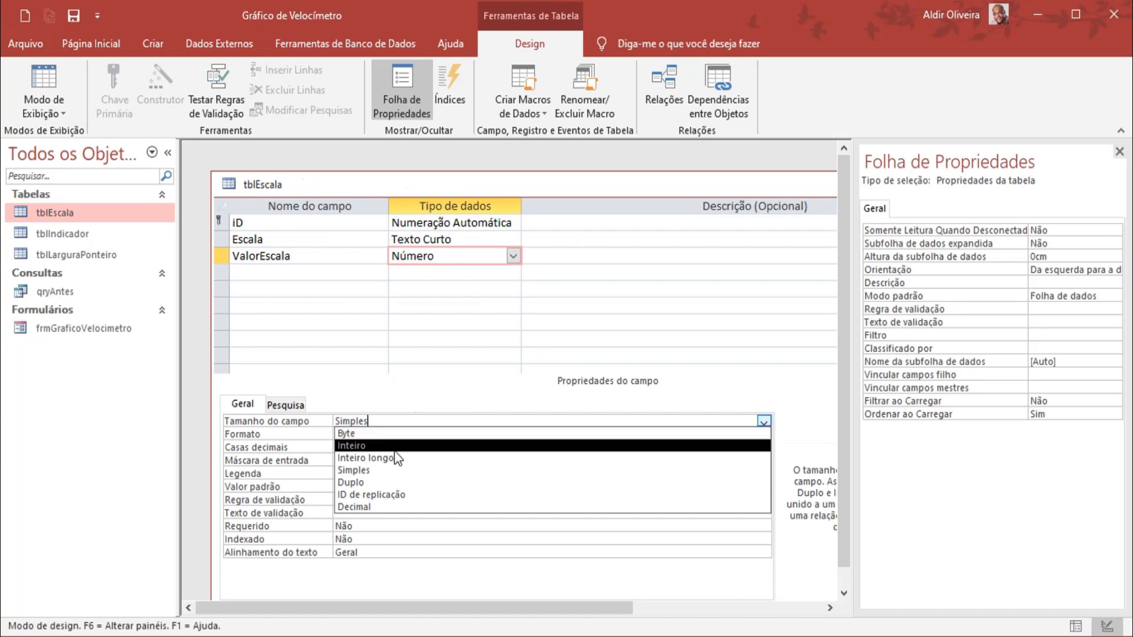
key("Return")
left_click(750, 434)
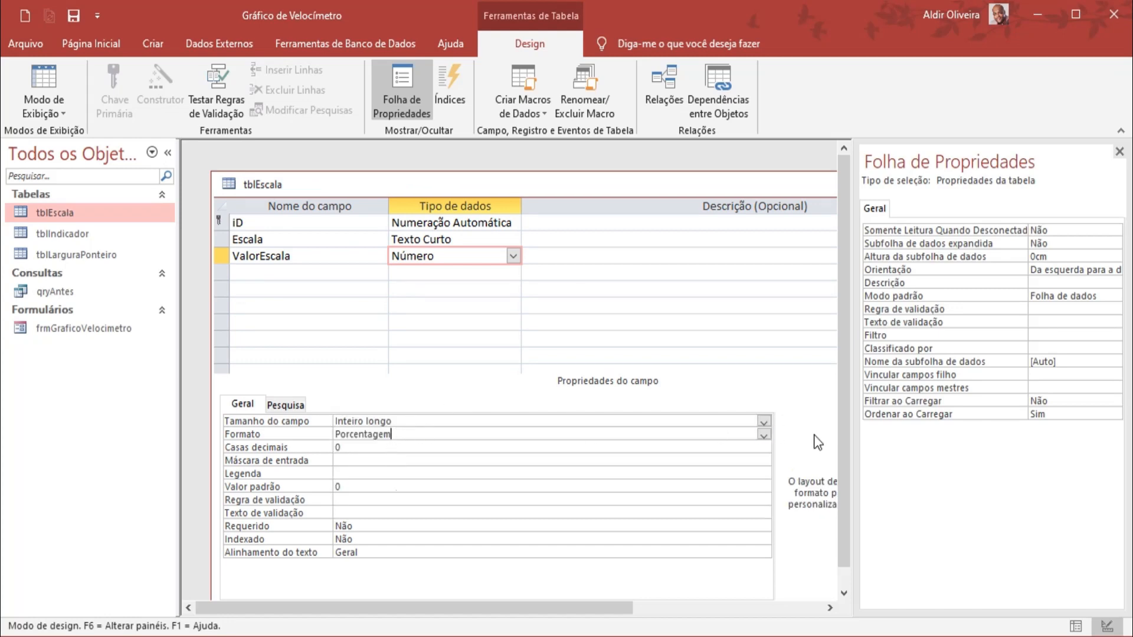
left_click(763, 435)
left_click(426, 496)
Step: Save the tblEscala design, accepting the reduced field size, and close the table
left_click(73, 17)
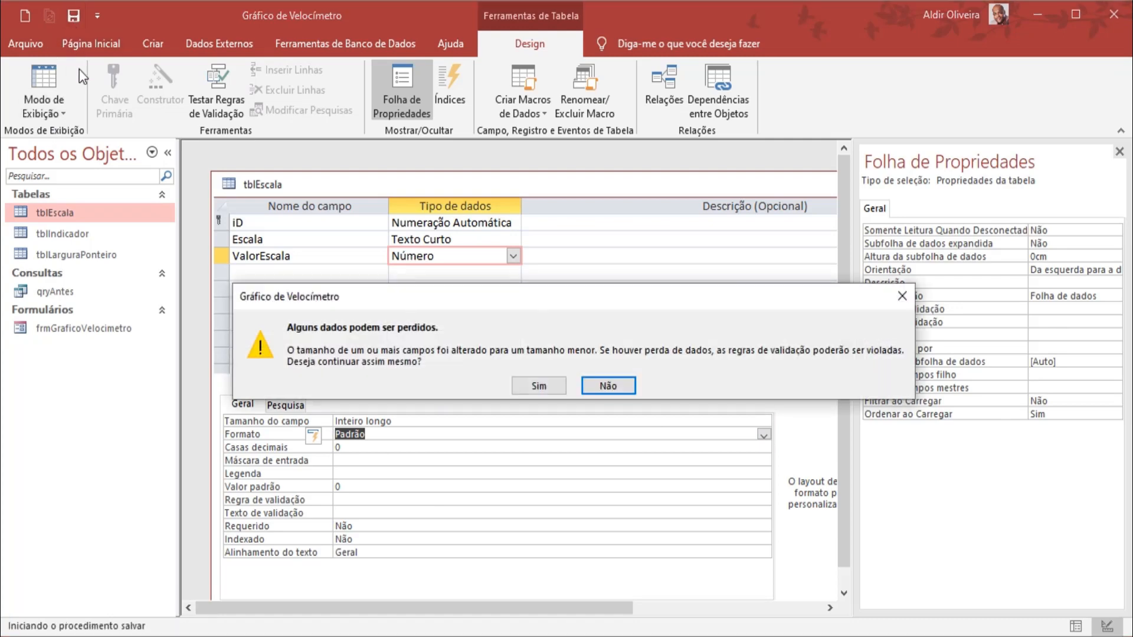
left_click(533, 388)
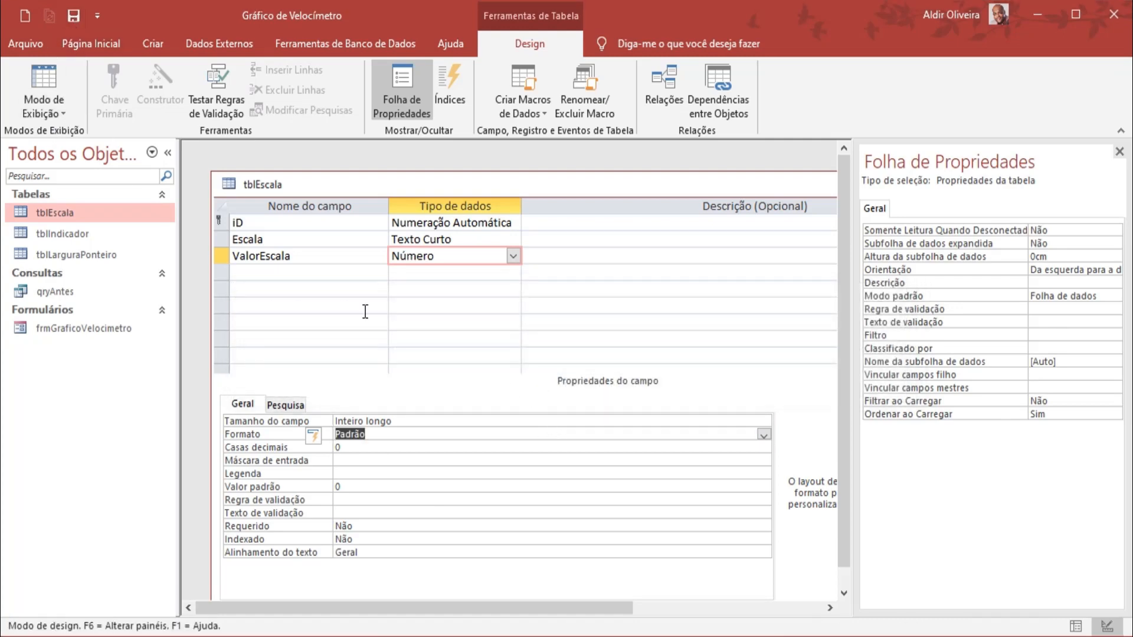
right_click(334, 193)
left_click(364, 367)
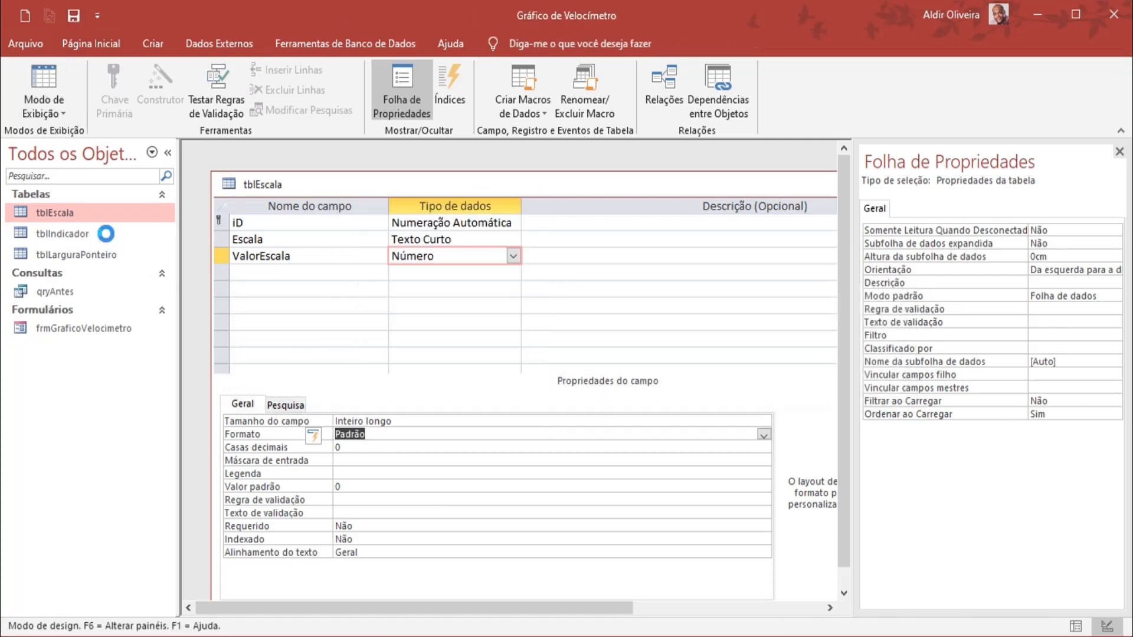
Step: Open the tblEscala datasheet and set ValorEscala to 20 for both Ruim and Regular
double_click(96, 215)
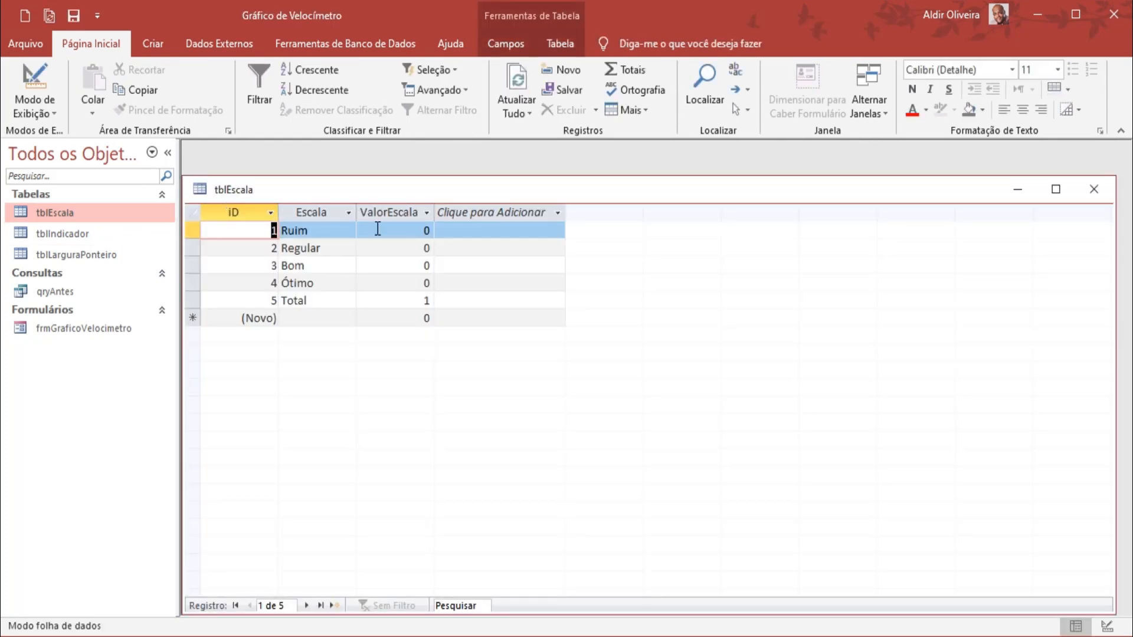
left_click(378, 229)
type("2")
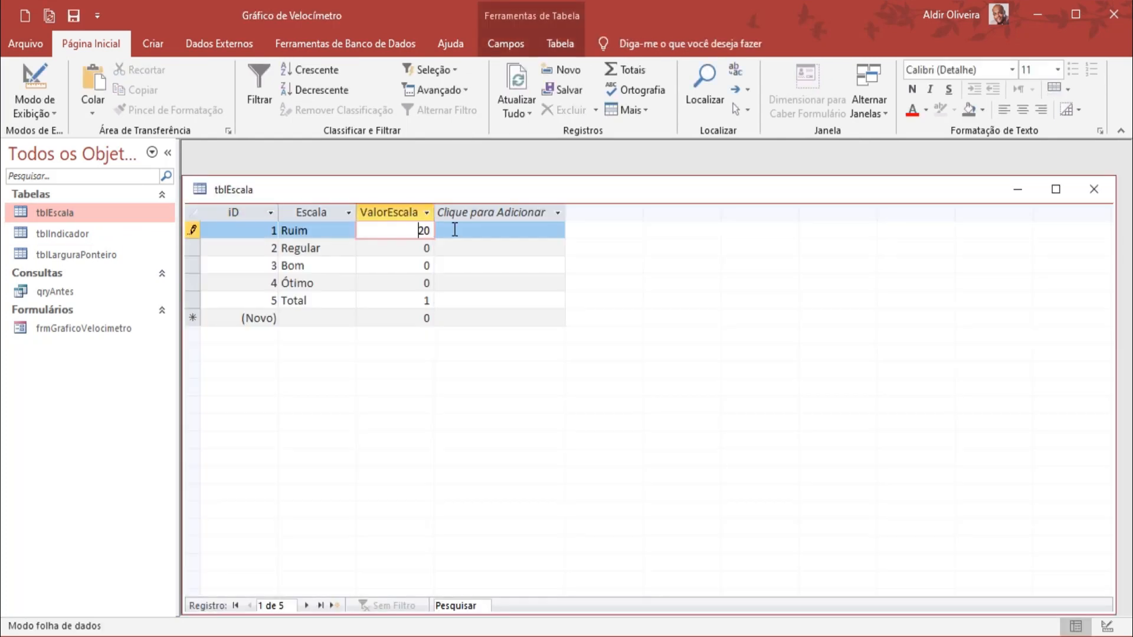
key("Down")
type("20")
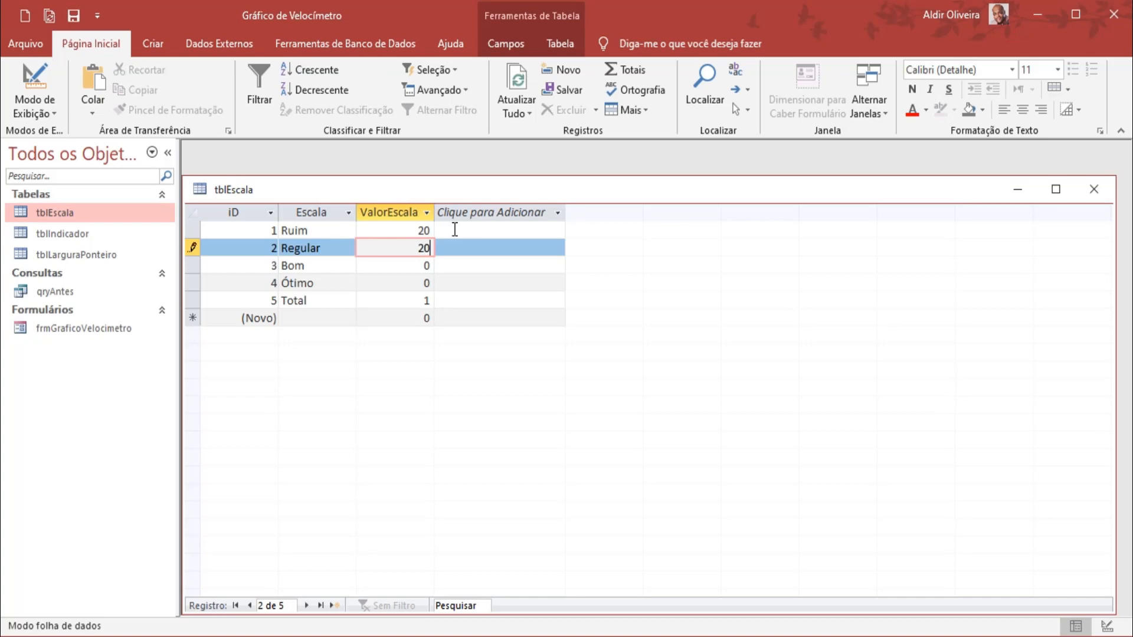
Step: Set ValorEscala to 40 for Bom and 20 for Ótimo
key("Tab")
key("Tab")
key("Tab")
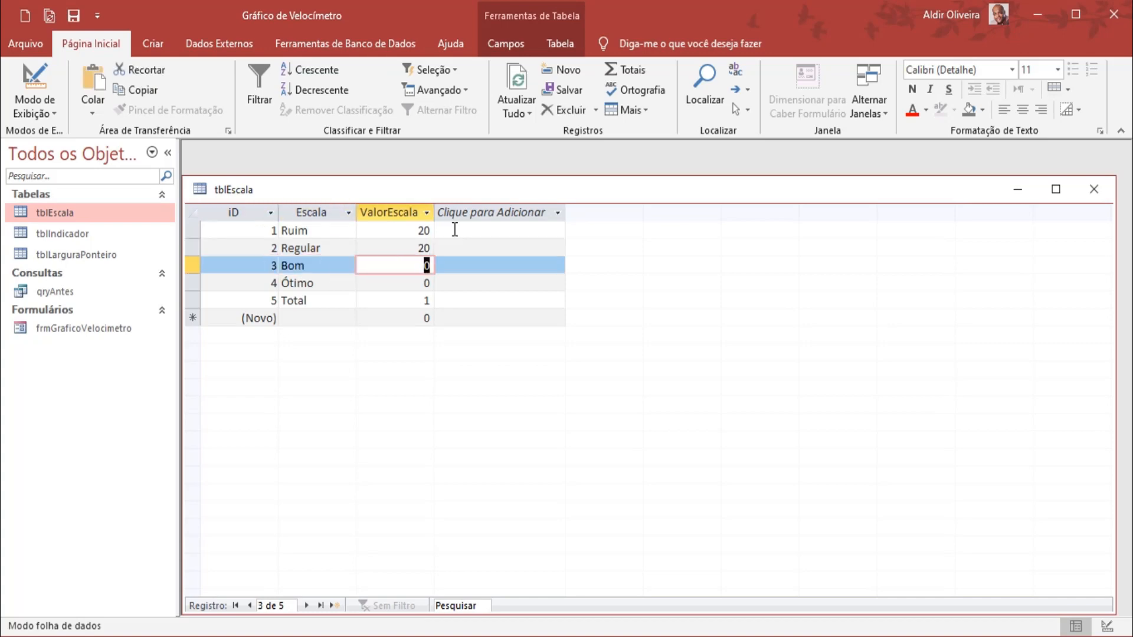
type("40")
key("Tab")
key("Tab")
key("Tab")
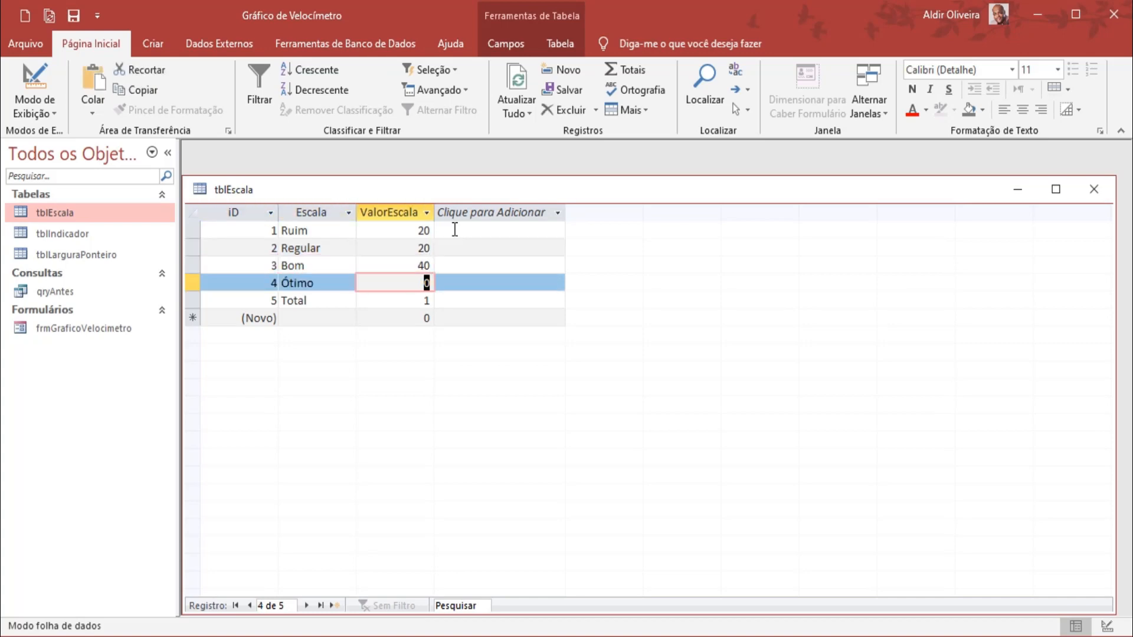
type("20")
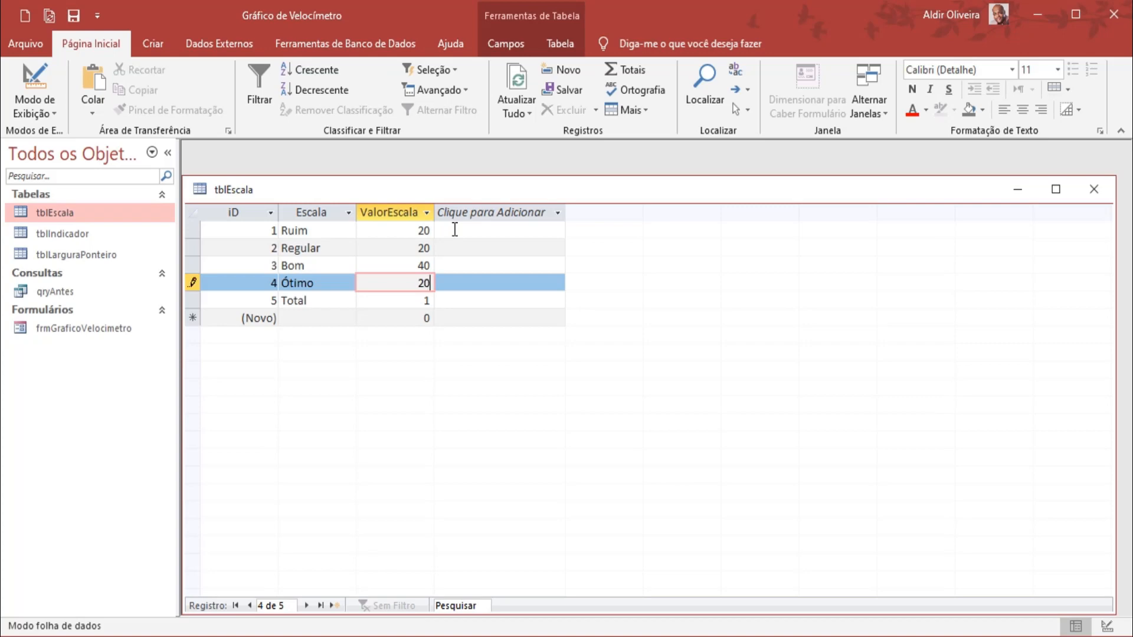
Step: Set ValorEscala to 100 for the Total record and close tblEscala
key("Tab")
key("Tab")
key("Tab")
type("100")
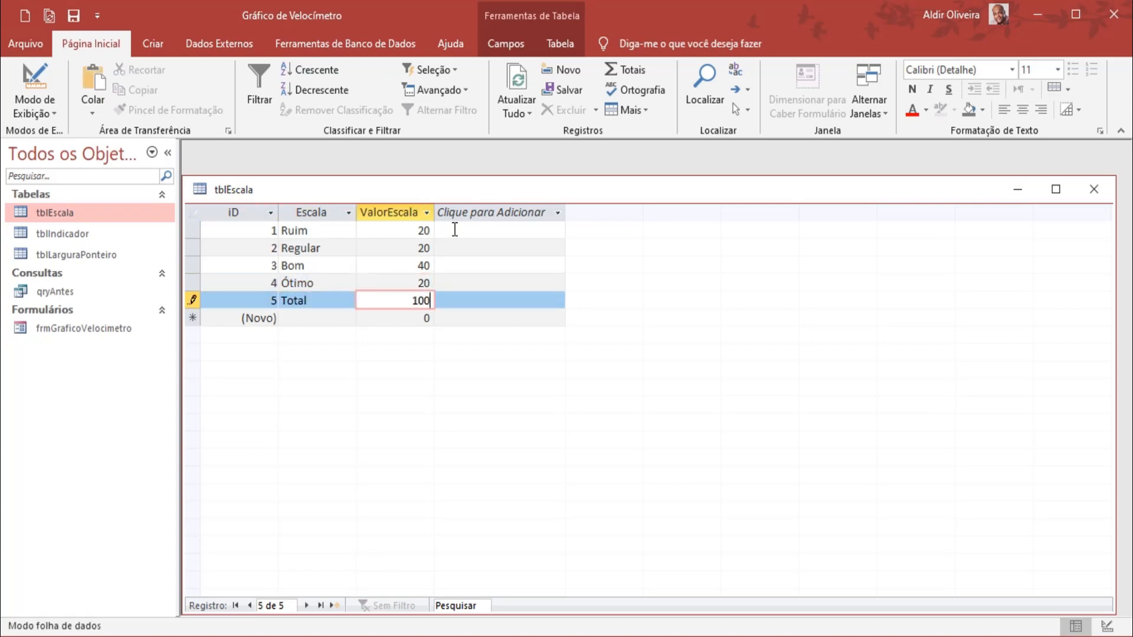
key("Tab")
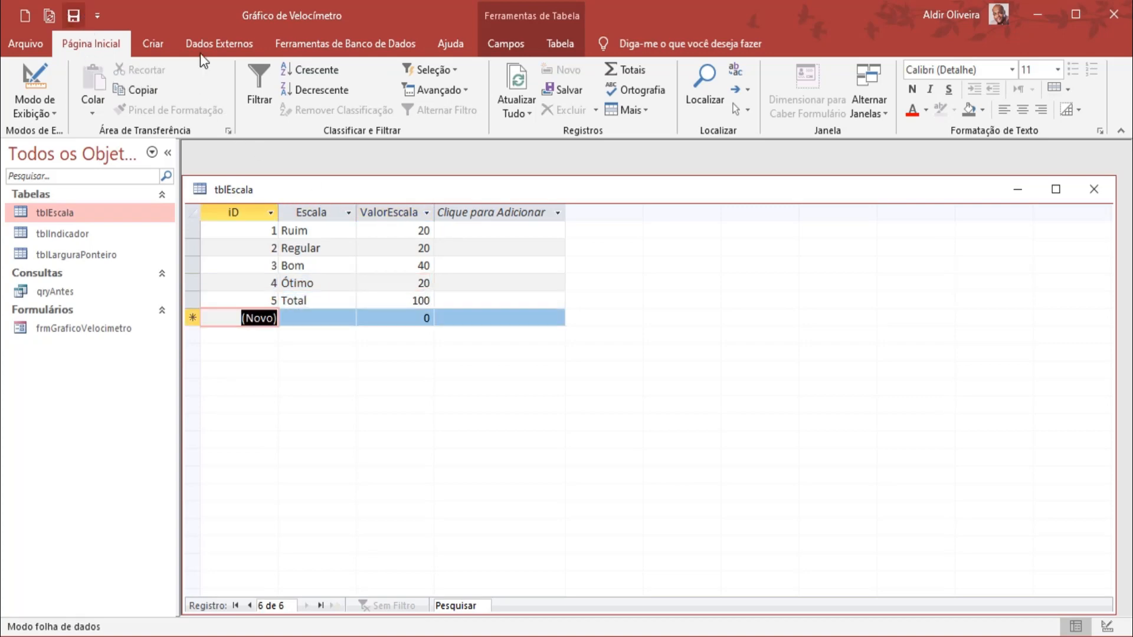
left_click(1094, 189)
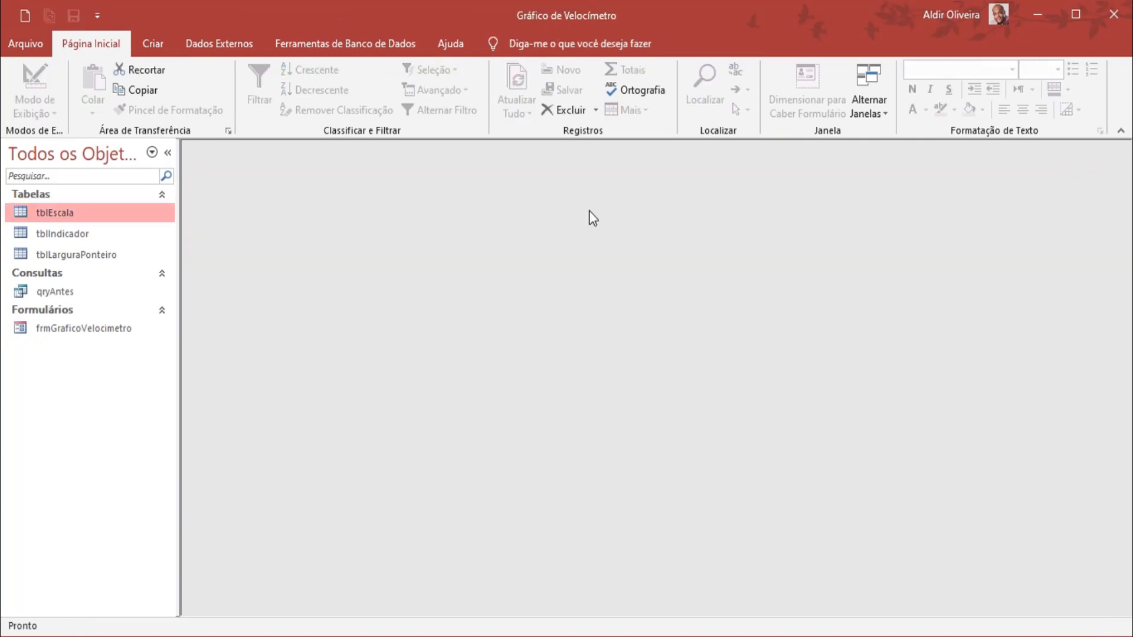
Step: Open tblIndicador in design view and set the Indicador field's size to Inteiro longo
double_click(99, 238)
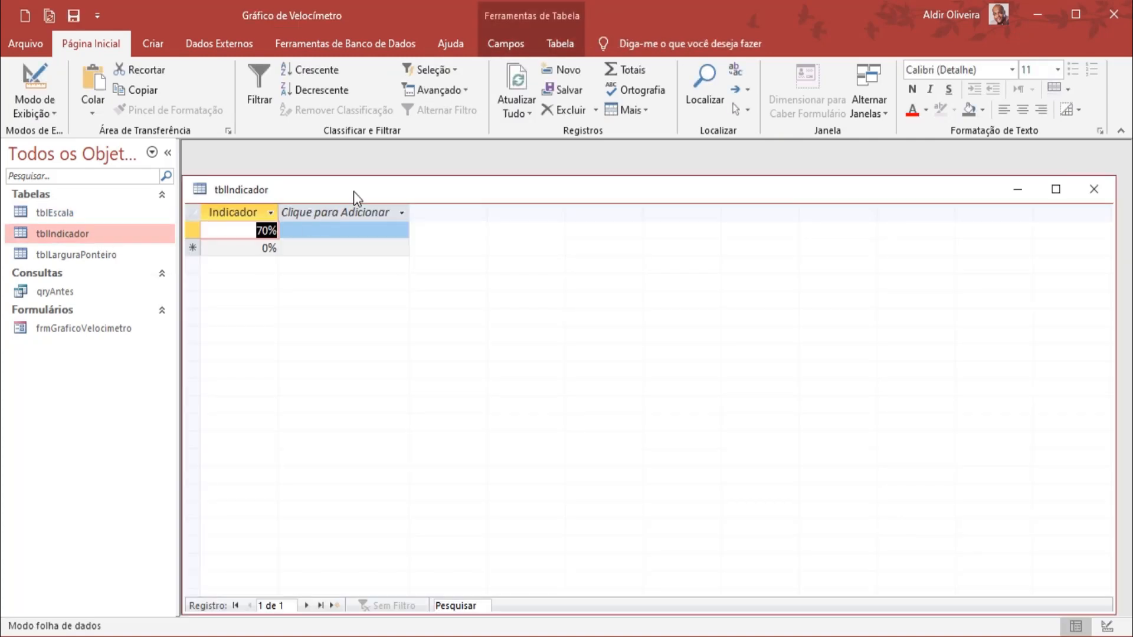
right_click(353, 191)
left_click(407, 269)
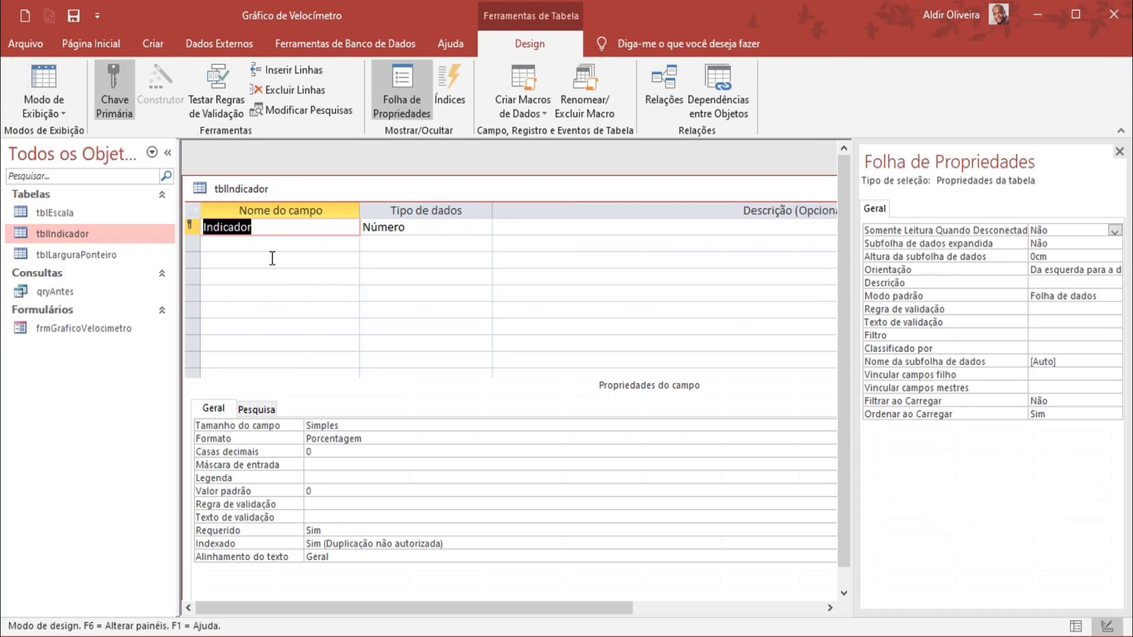
left_click(440, 227)
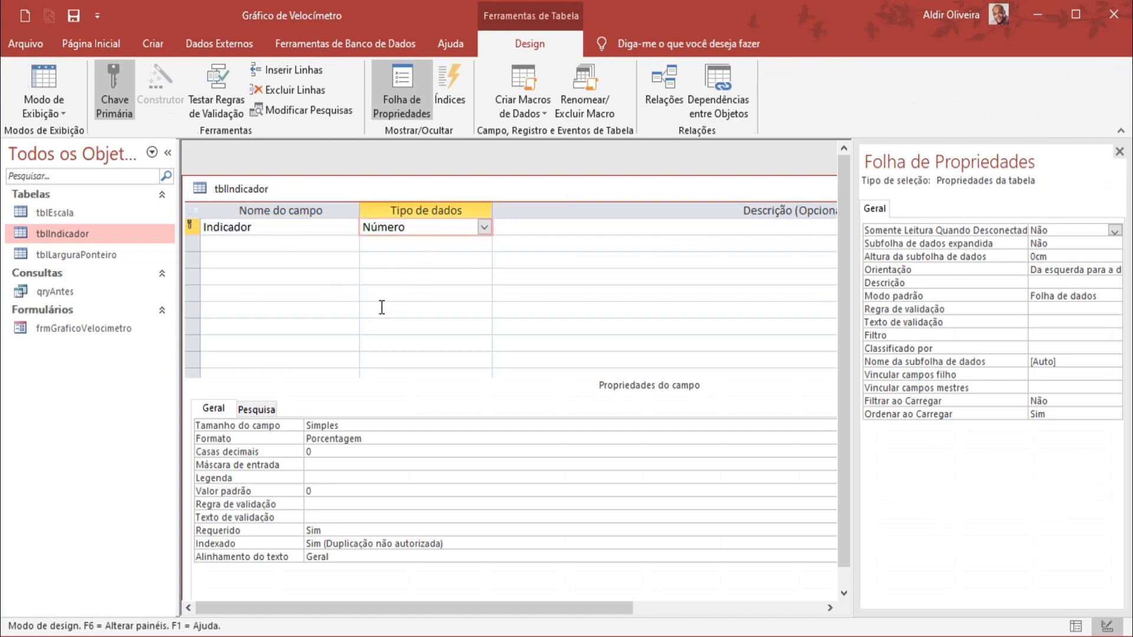
left_click(342, 425)
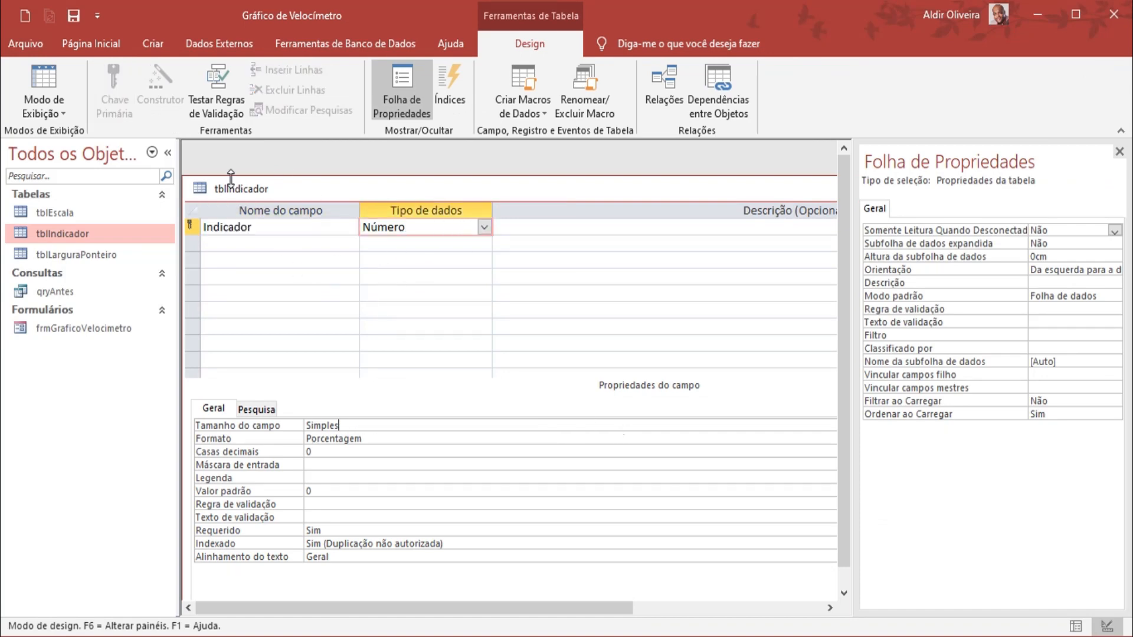
left_click(200, 187)
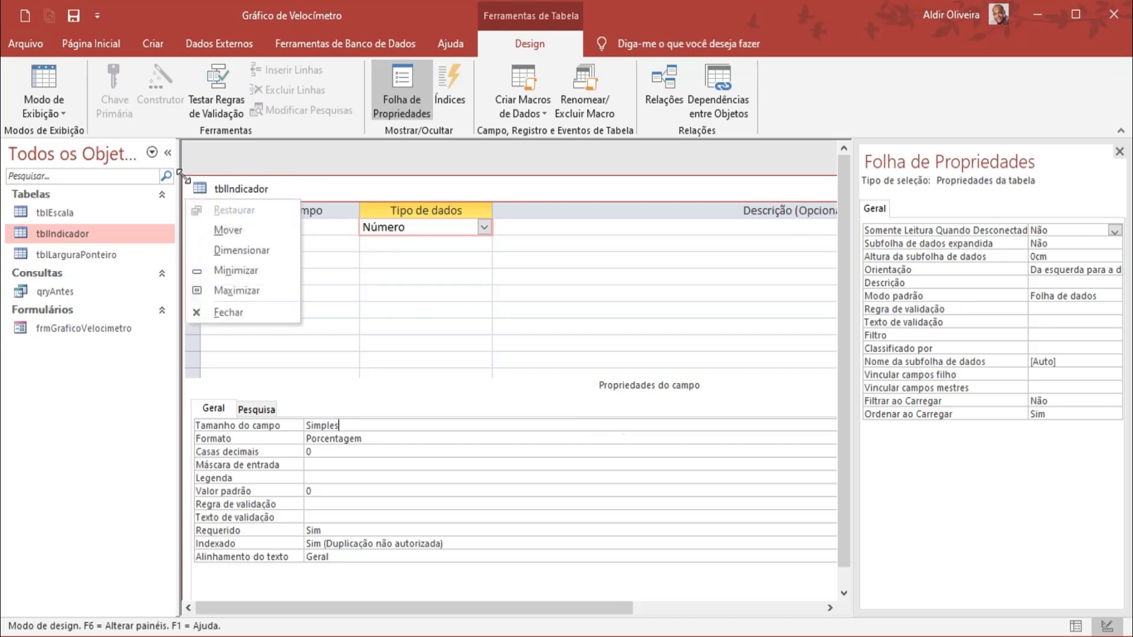
mouse_move(182, 176)
left_mouse_down()
mouse_move(261, 172)
mouse_move(188, 167)
left_mouse_up()
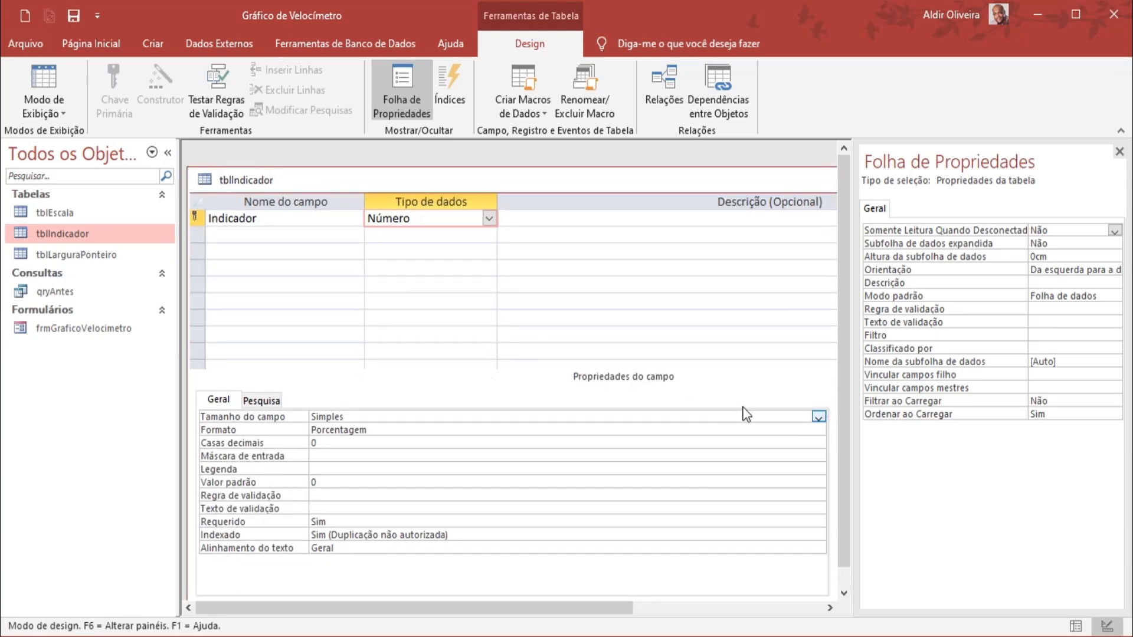
left_click(818, 415)
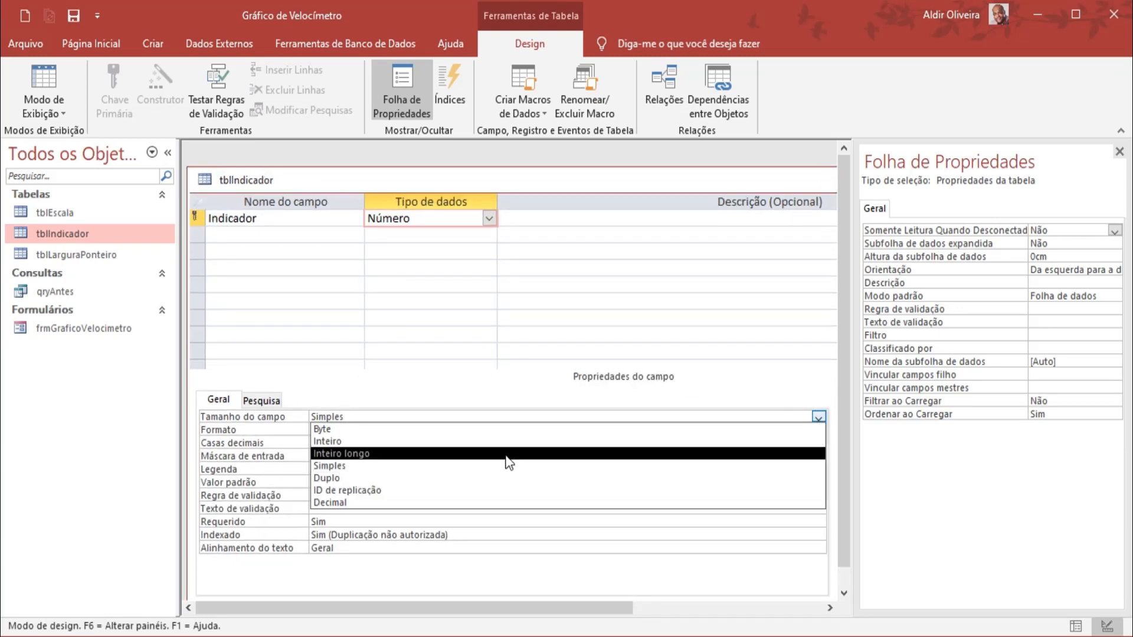
left_click(506, 454)
Step: Set the Indicador field's format to Padrão and save tblIndicador, accepting the reduced field size
left_click(387, 430)
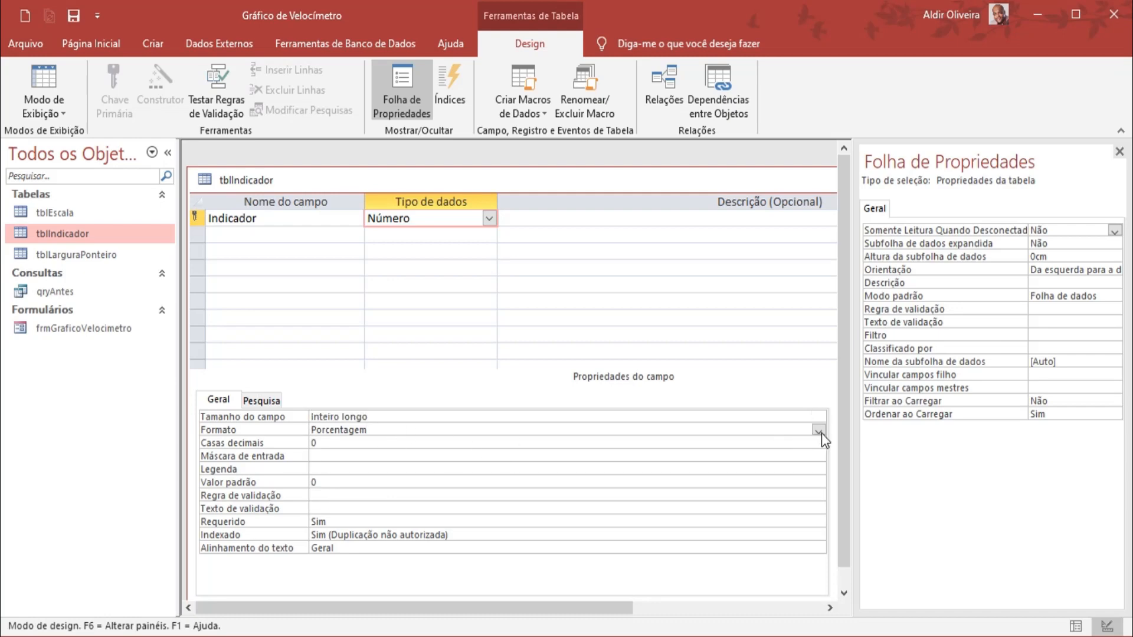
left_click(818, 430)
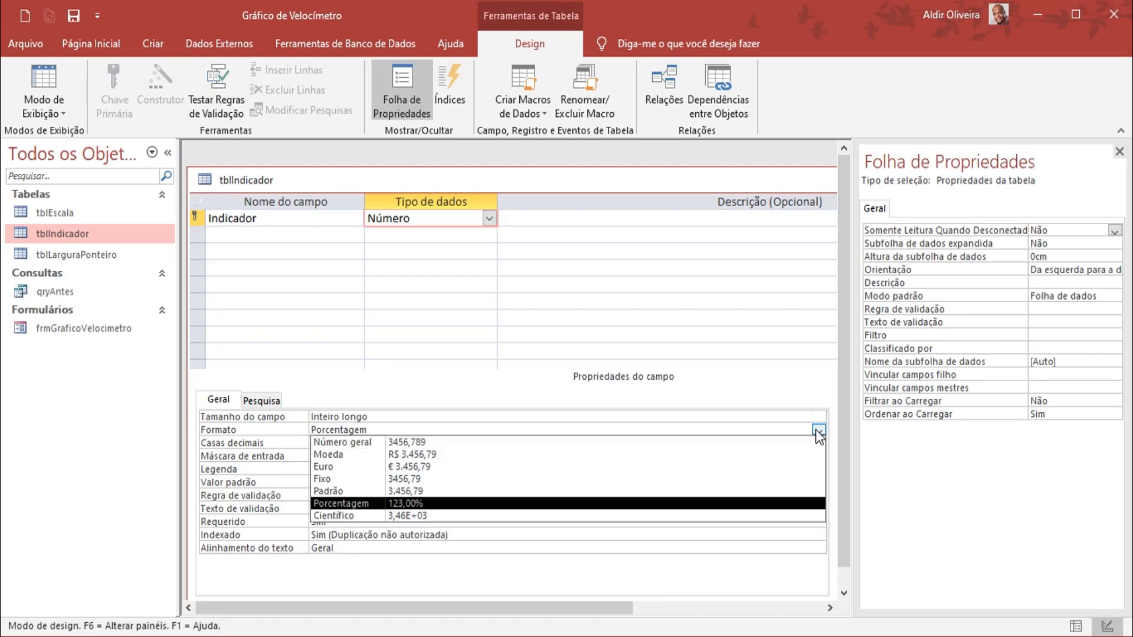
left_click(408, 491)
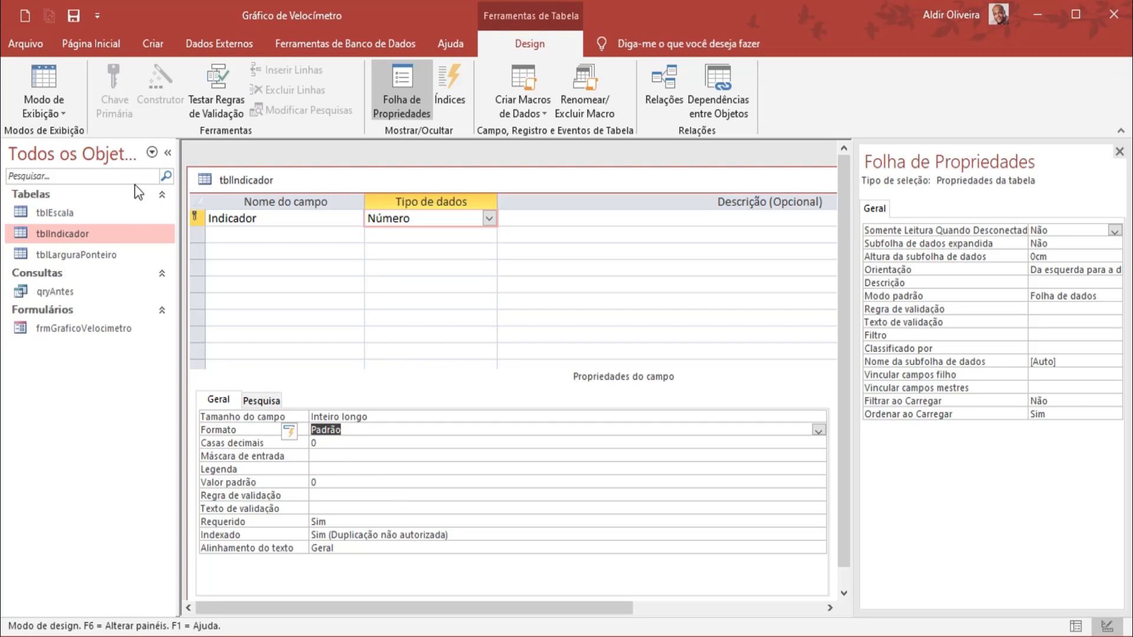
left_click(77, 18)
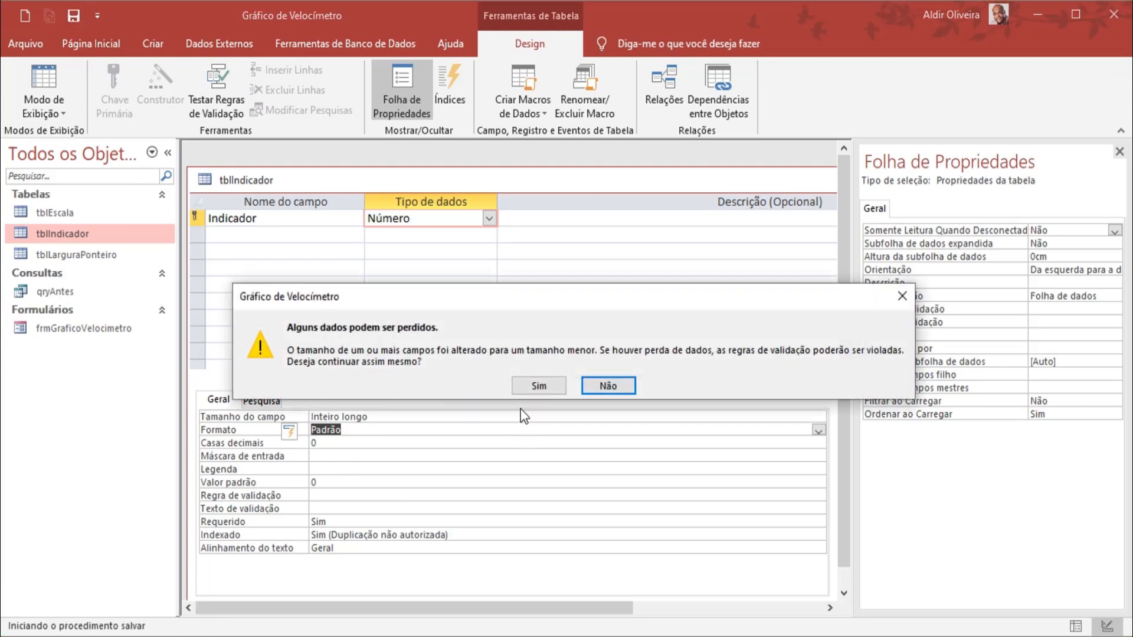
left_click(539, 384)
Step: Switch tblIndicador to datasheet view, set the record's Indicador value to 70 and close the table
left_click(48, 87)
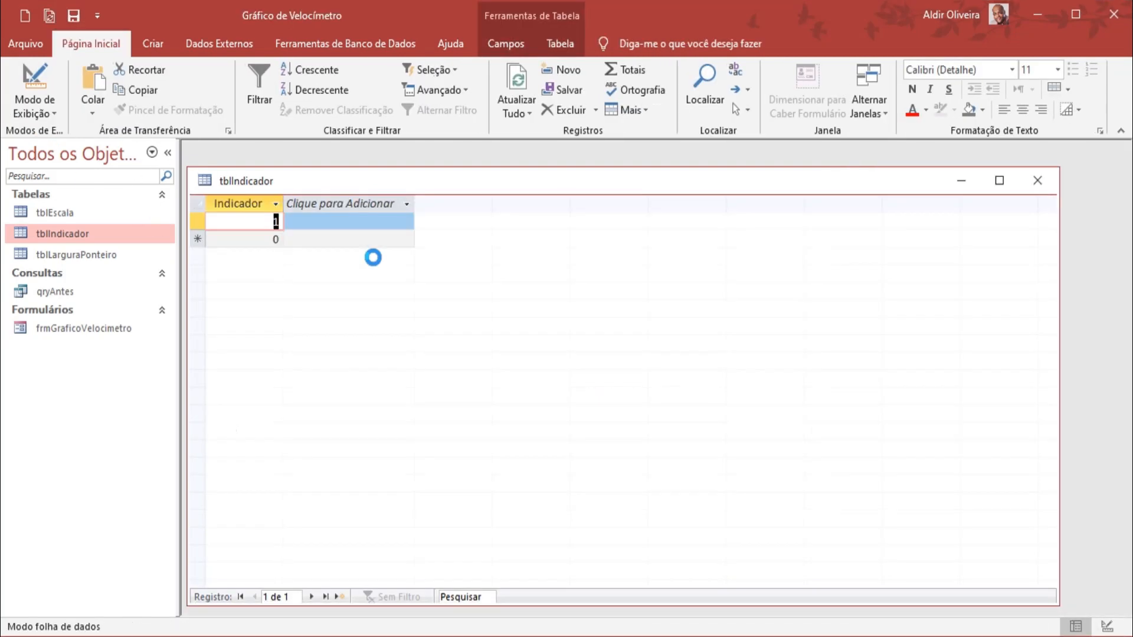
type("7")
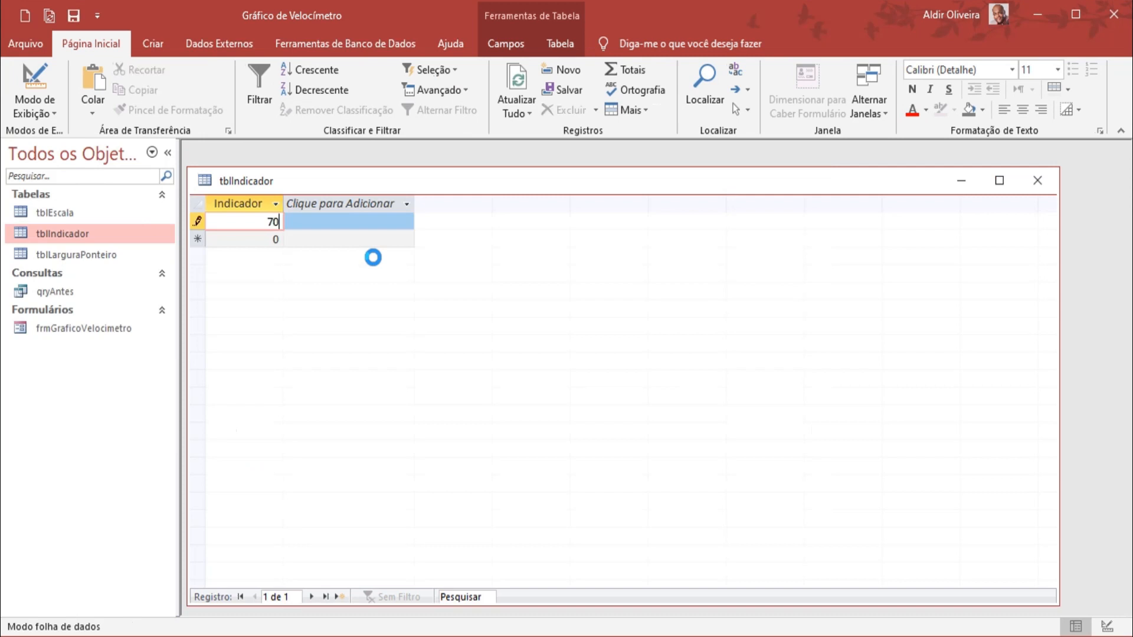
type("0")
left_click(1037, 179)
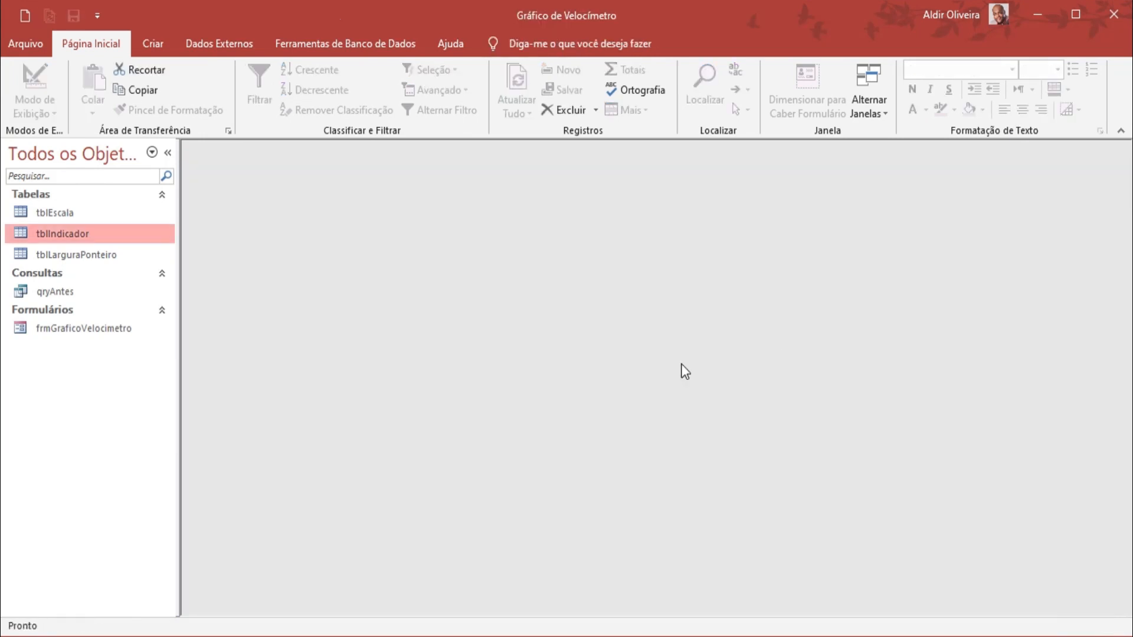
Step: Open the tblLarguraPonteiro datasheet to check the Largura value, and close it
right_click(96, 254)
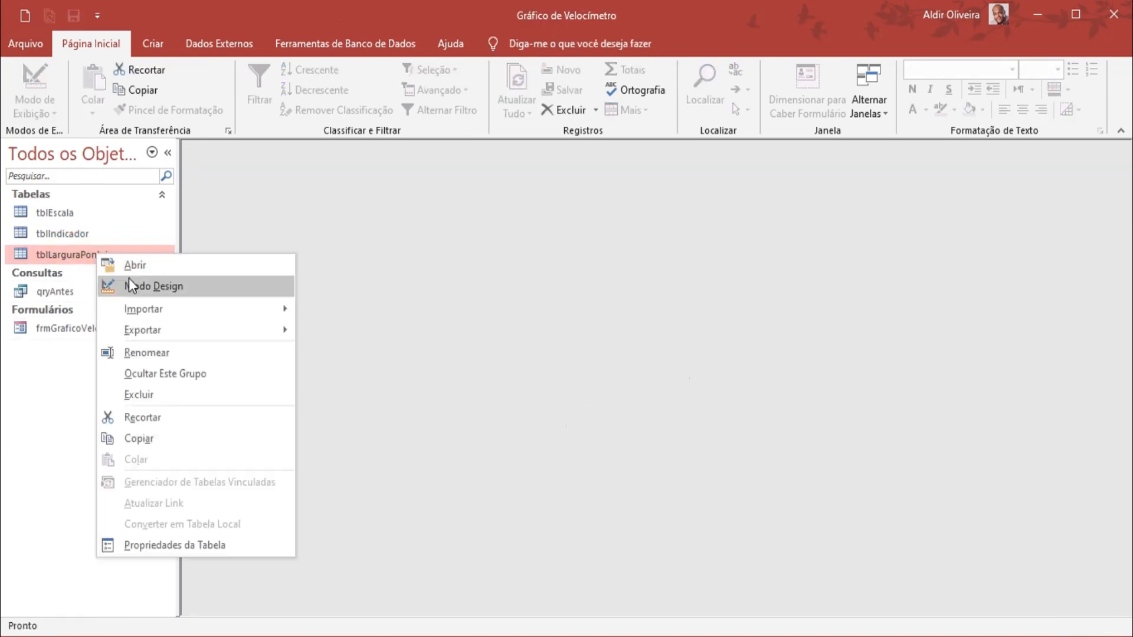
left_click(129, 264)
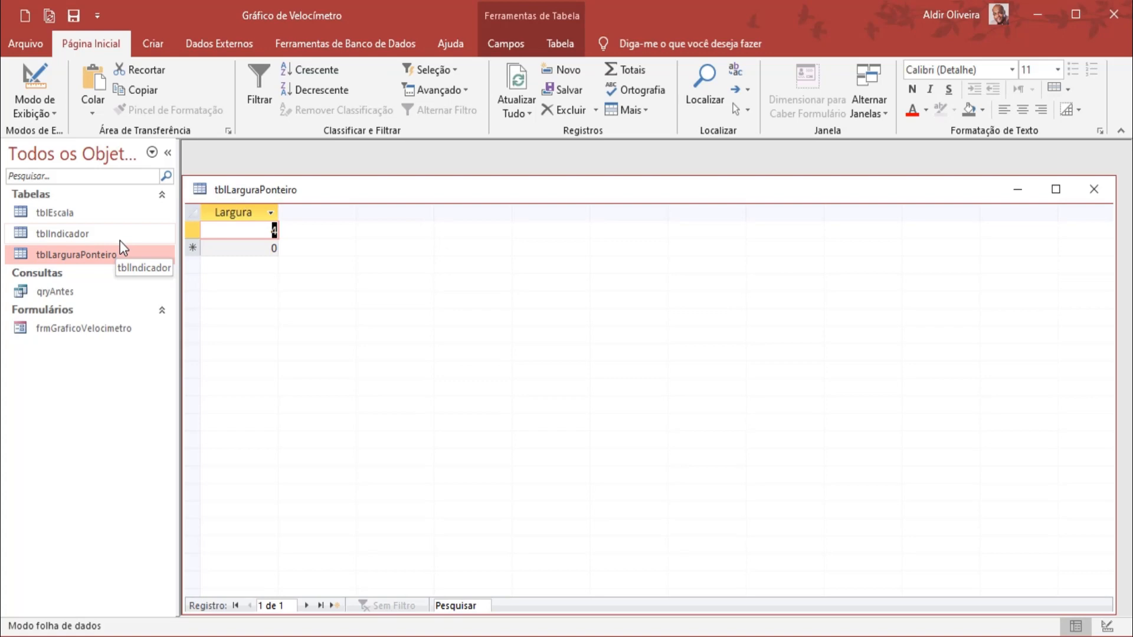
left_click(1094, 189)
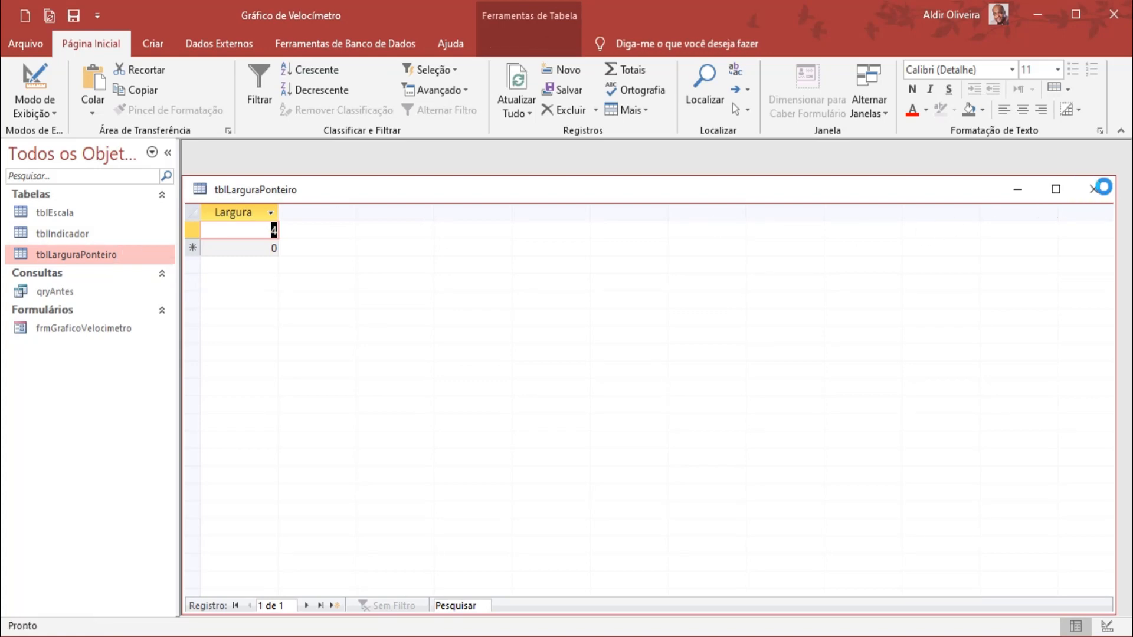
Step: Open qryAntes in design view and run it to check the calculated Antes field
right_click(72, 297)
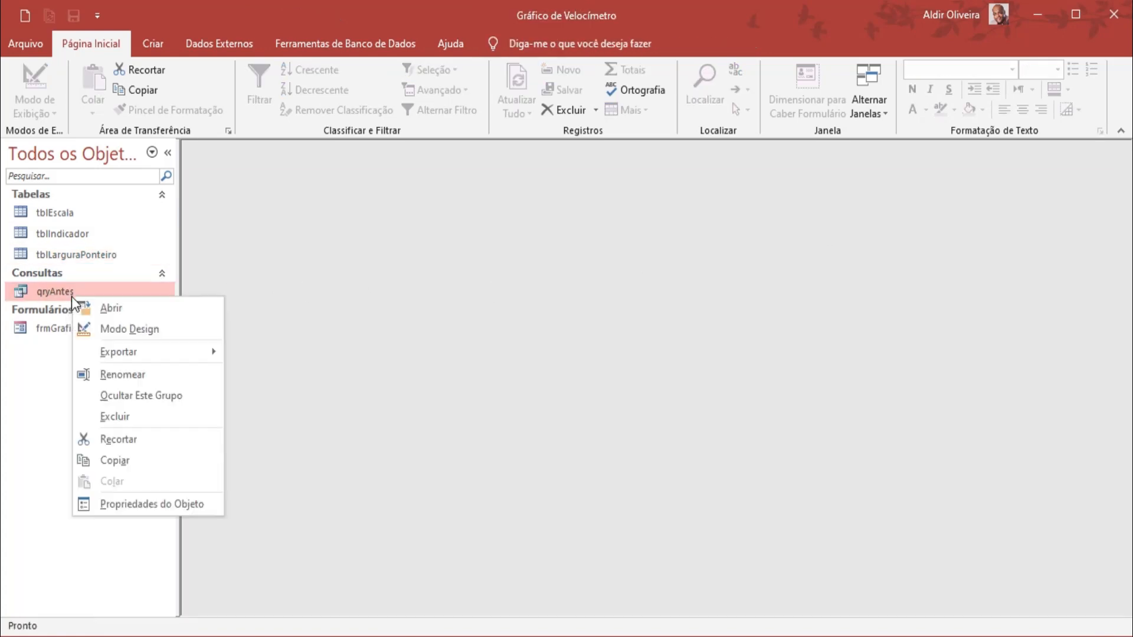
left_click(127, 328)
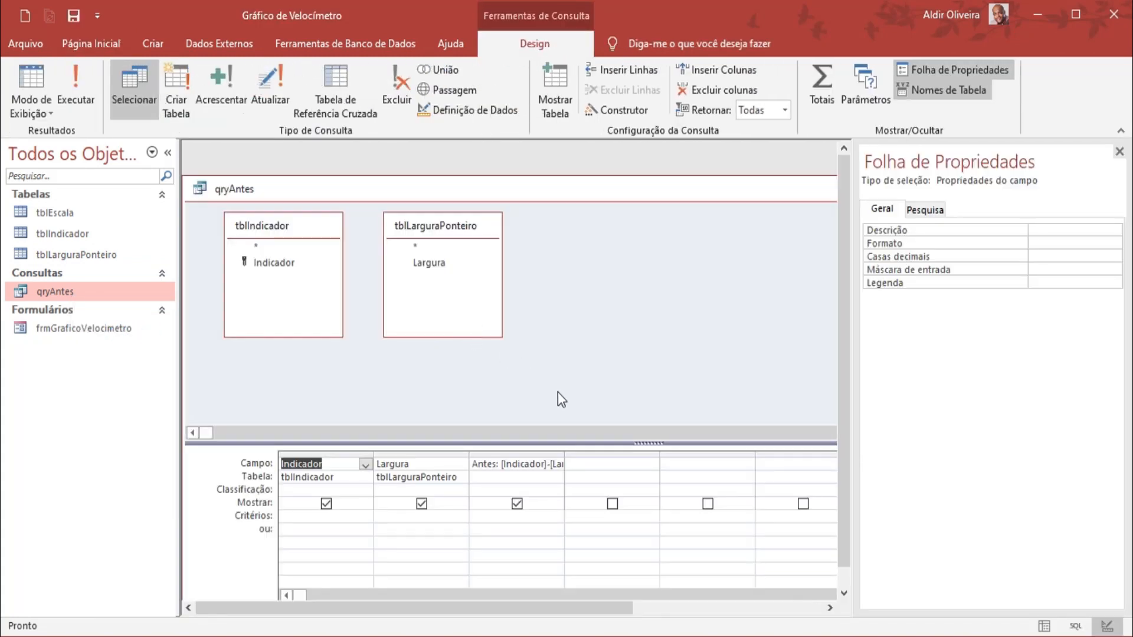
left_click(77, 82)
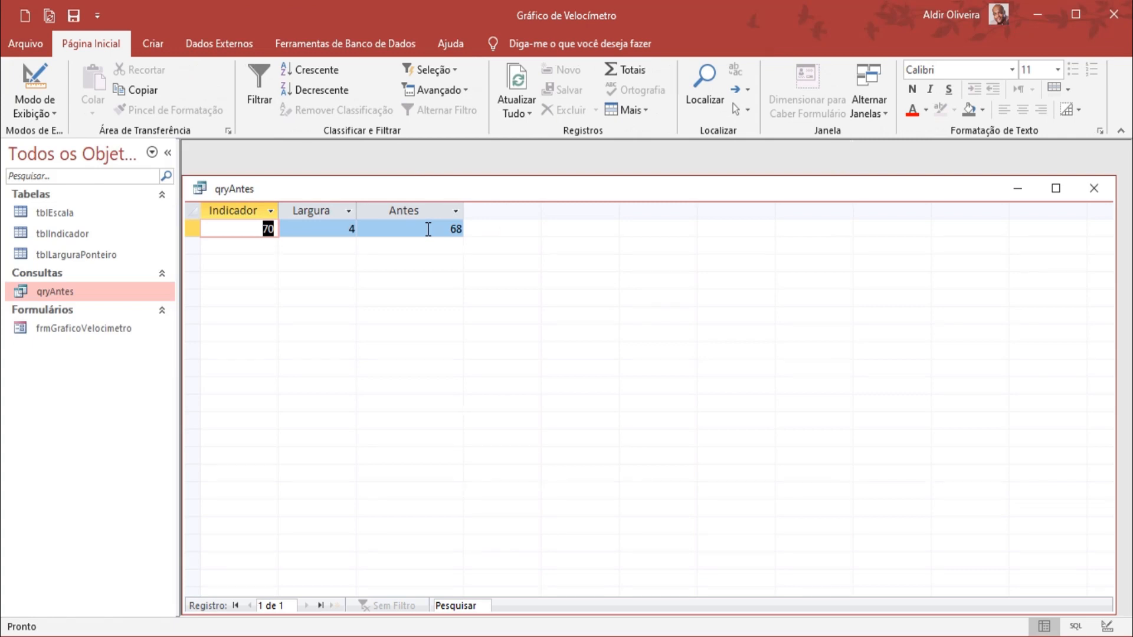
Step: Save and close qryAntes, and open frmGraficoVelocimetro to check the half-circle gauge before closing it
left_click(73, 16)
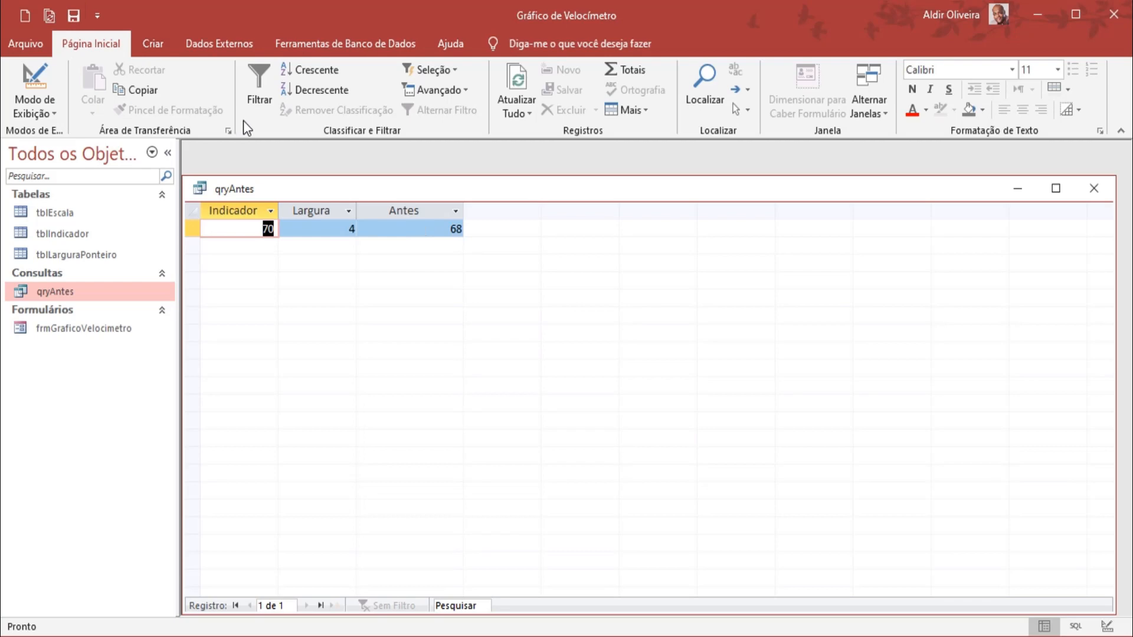
left_click(1094, 188)
double_click(103, 326)
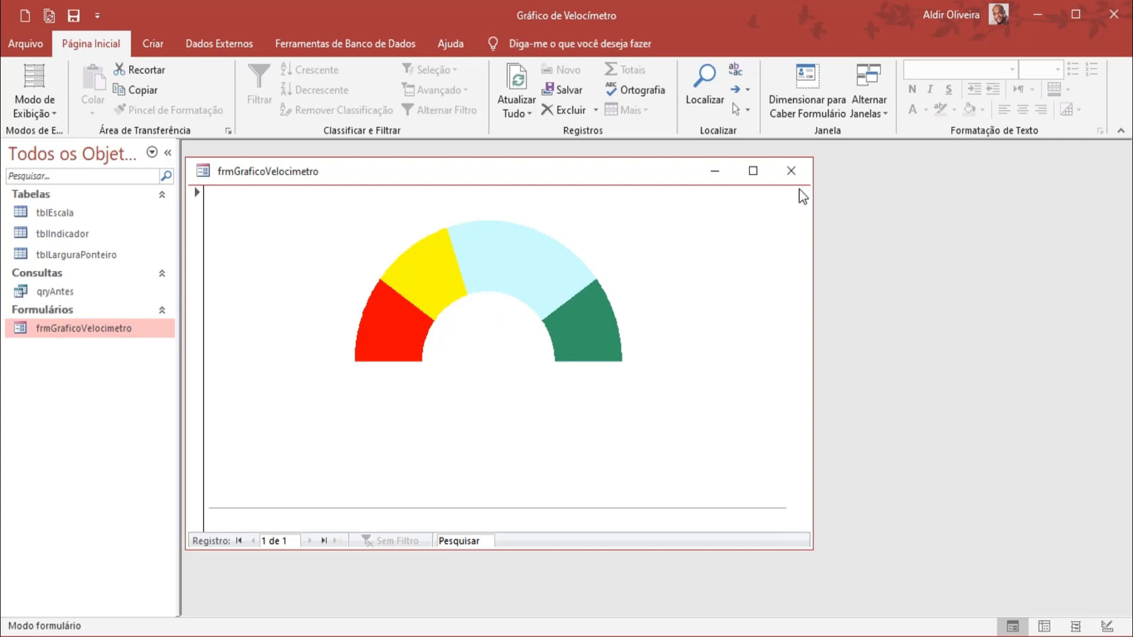
left_click(791, 171)
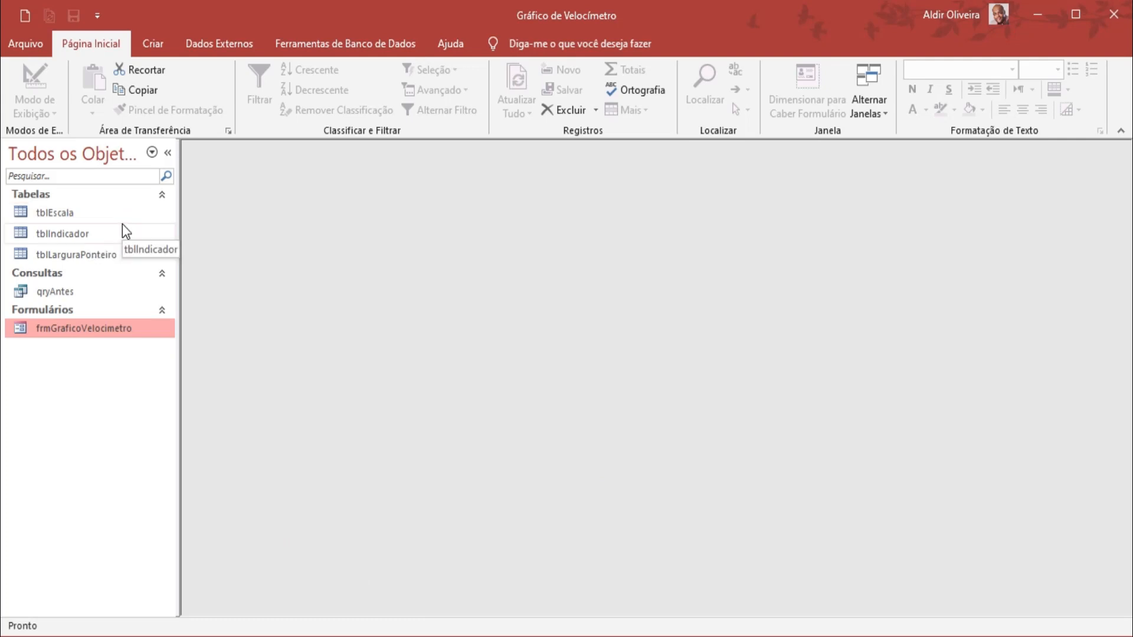
Step: Create a new query in design view with tblEscala as its only source table
left_click(151, 44)
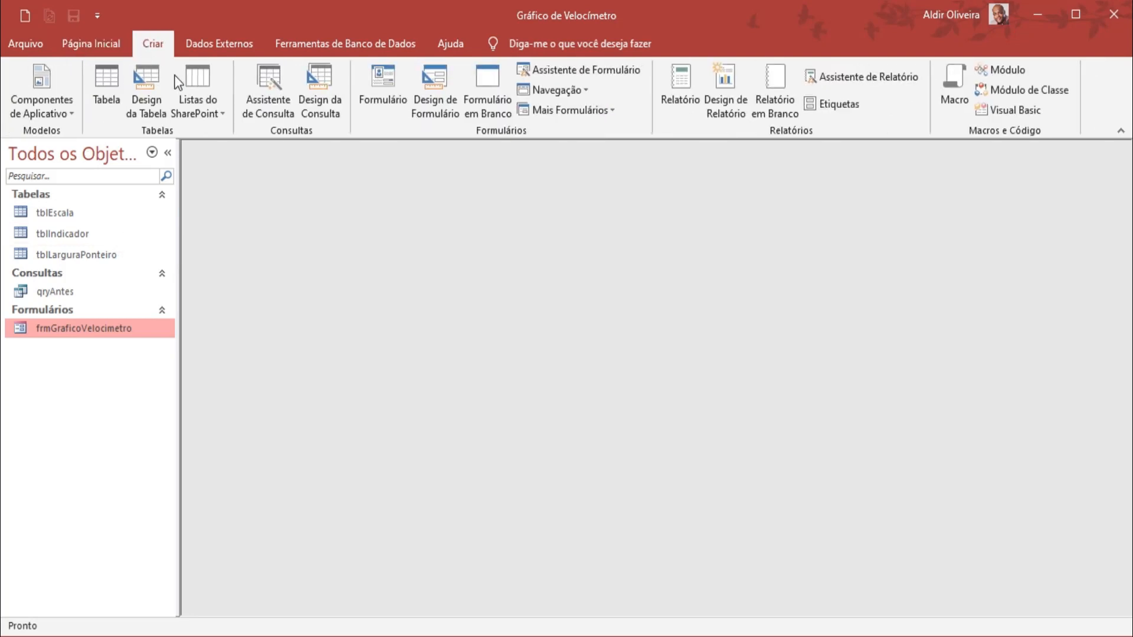
left_click(321, 115)
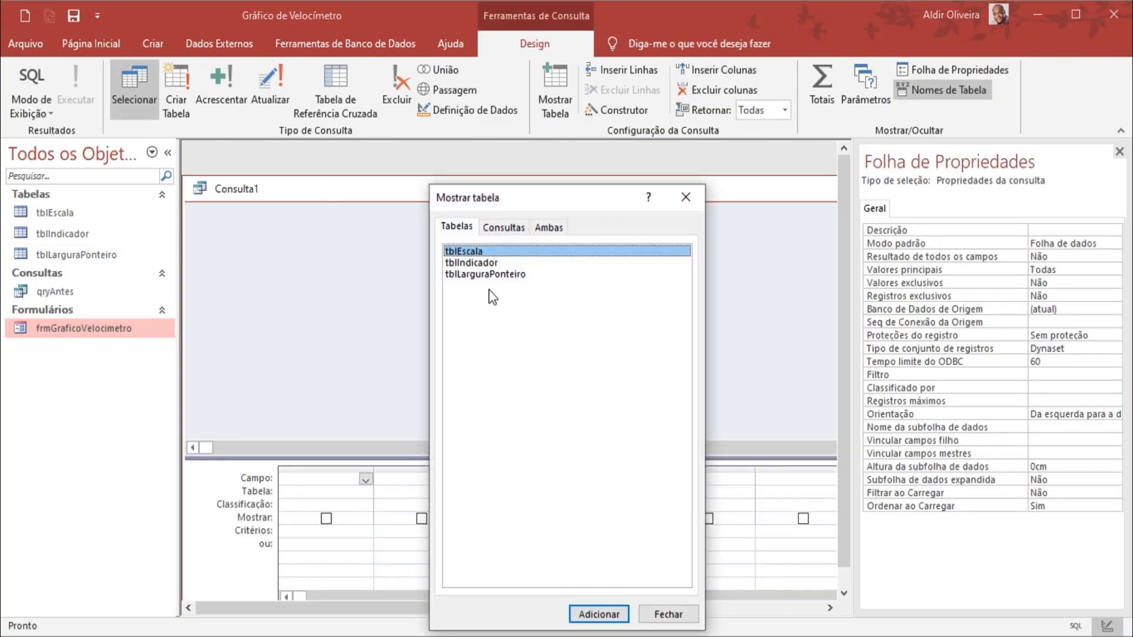
left_click(599, 615)
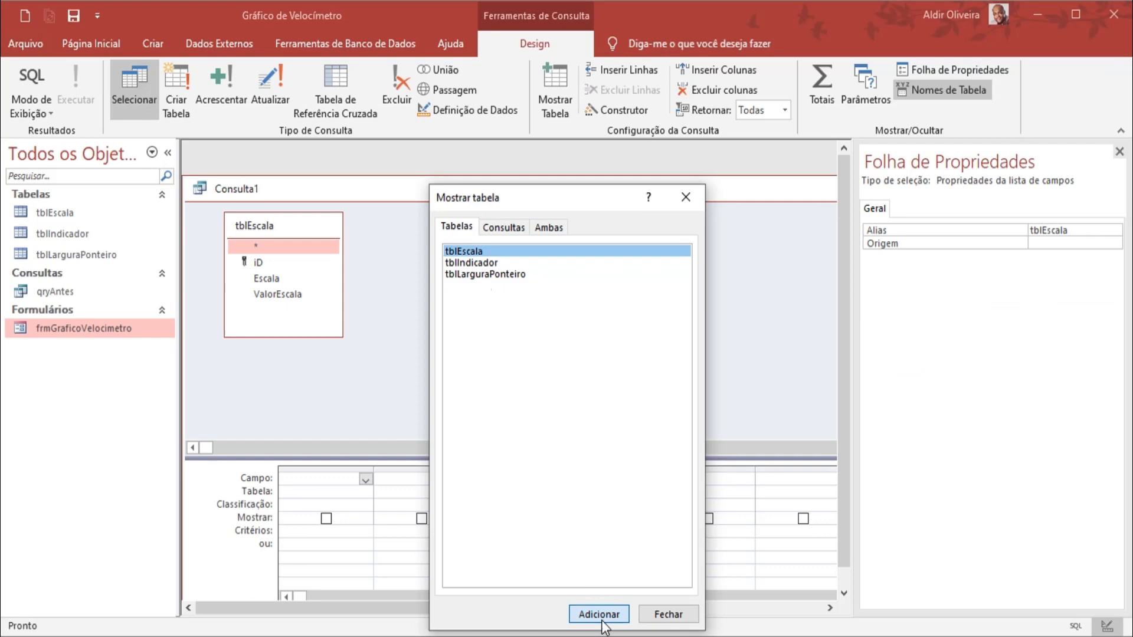
left_click(669, 614)
double_click(283, 278)
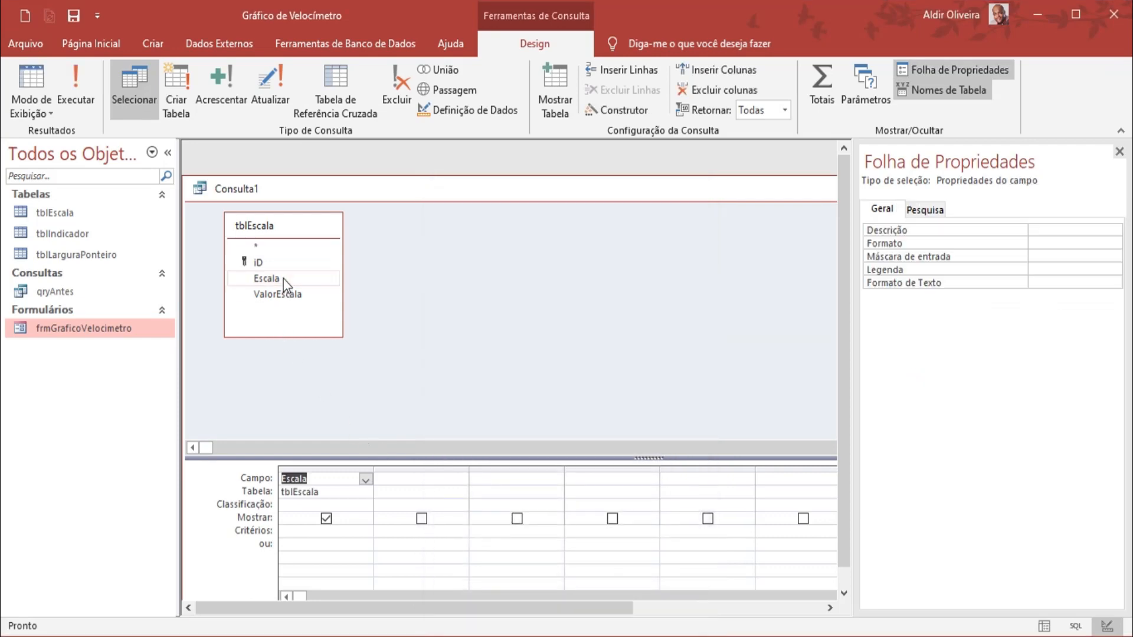
left_click(312, 470)
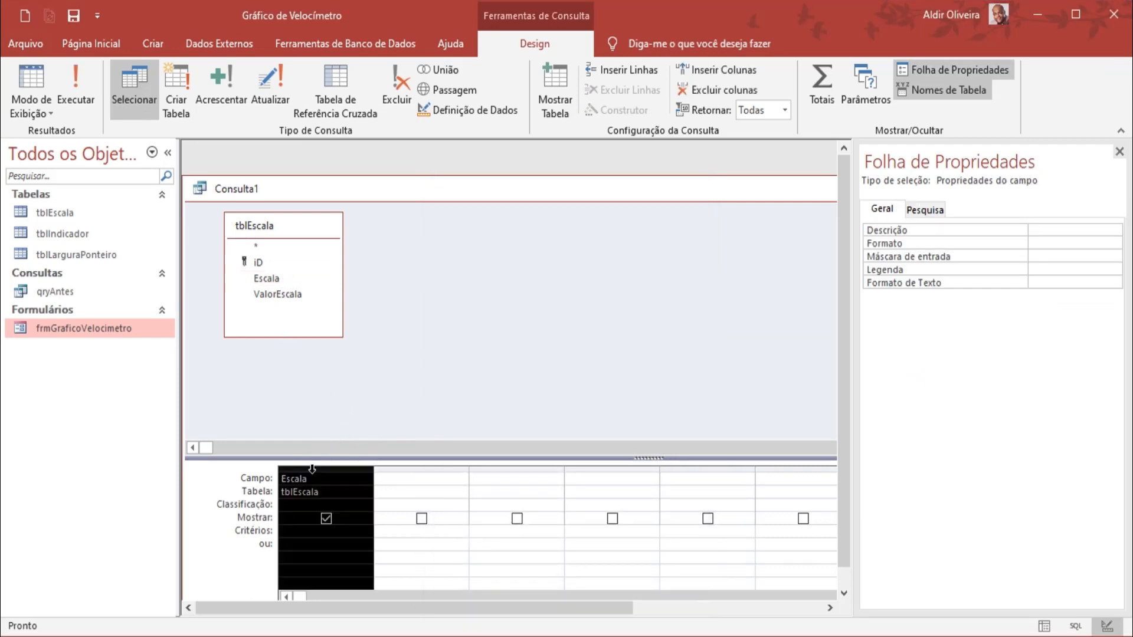
key("Delete")
Step: Add the ValorEscala field to the query and set its total row to Soma
double_click(289, 294)
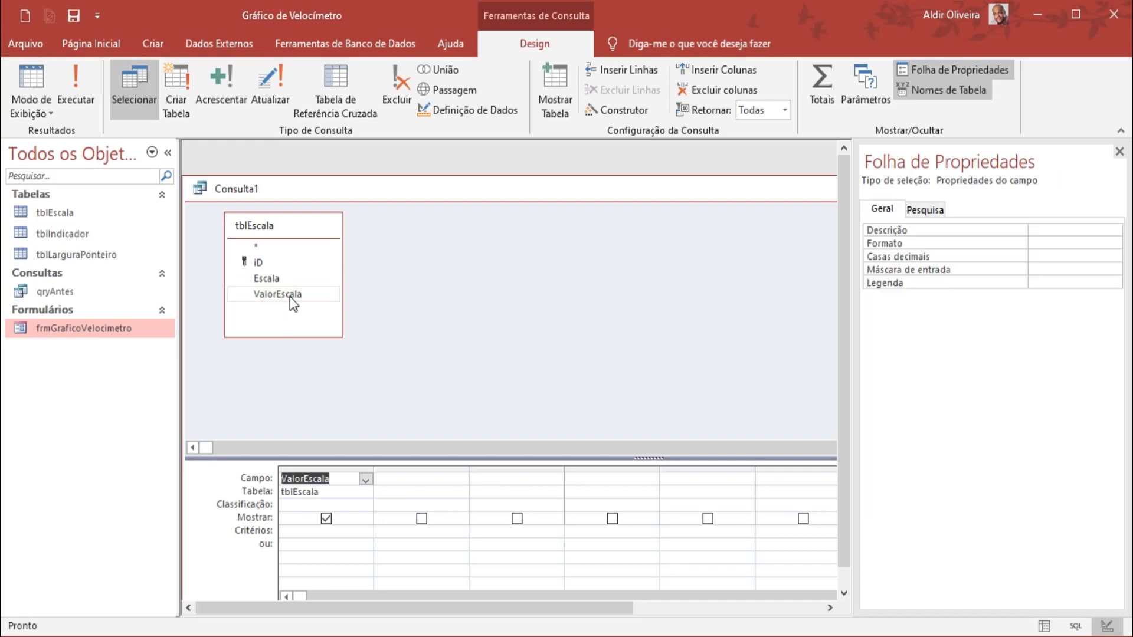
left_click(822, 88)
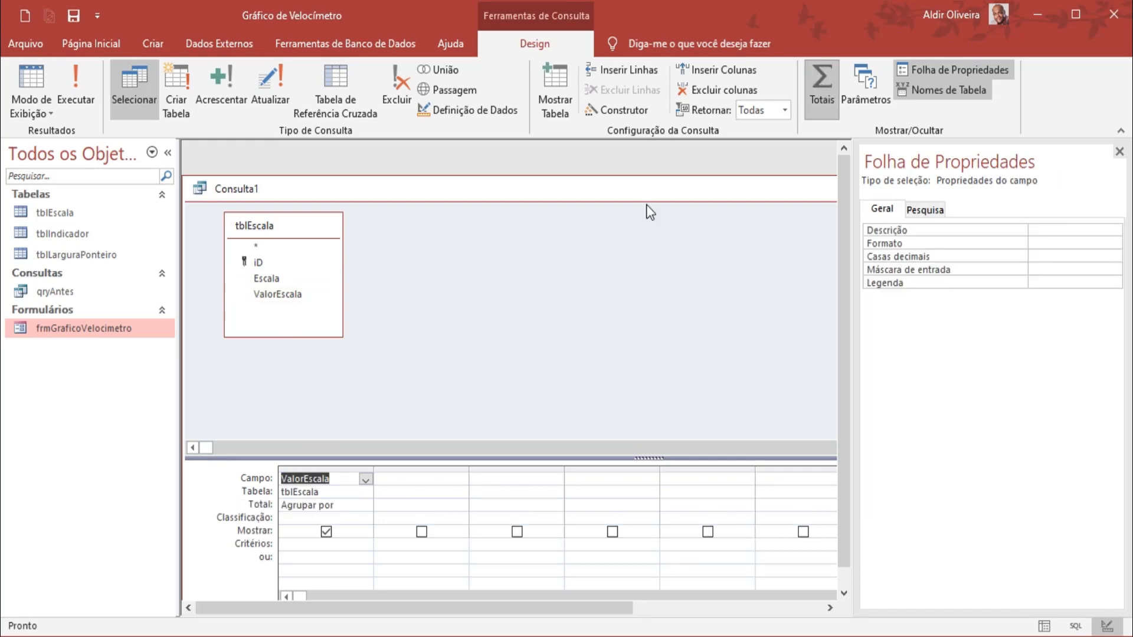
left_click(354, 504)
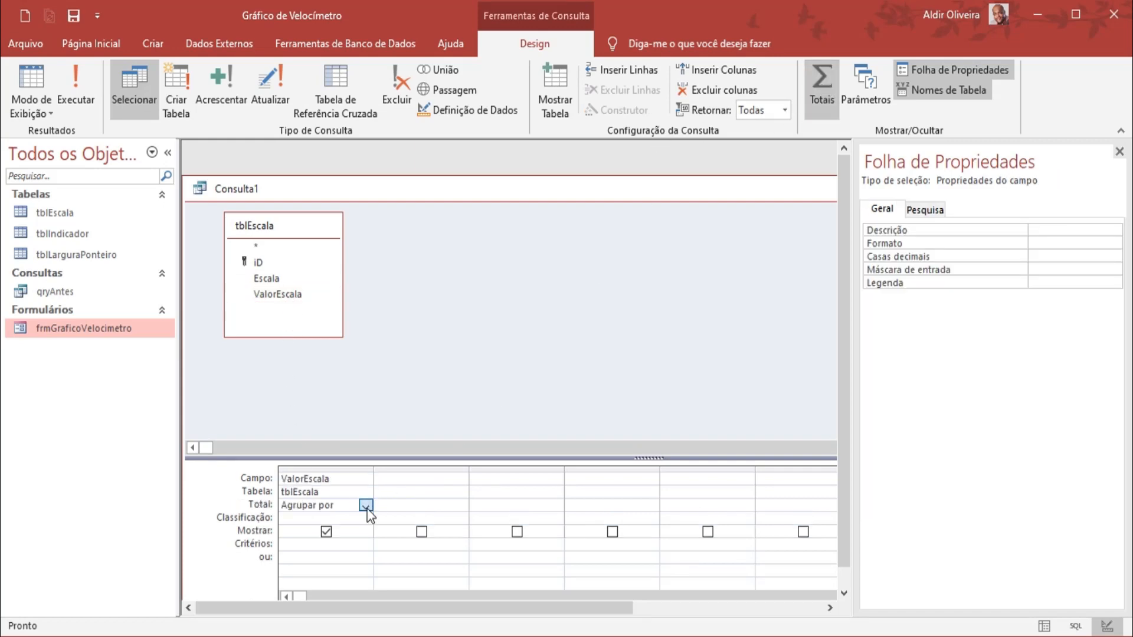
left_click(366, 505)
left_click(308, 371)
Step: Give the summed ValorEscala field the alias TotalEscala and run the query to check it
left_click(292, 478)
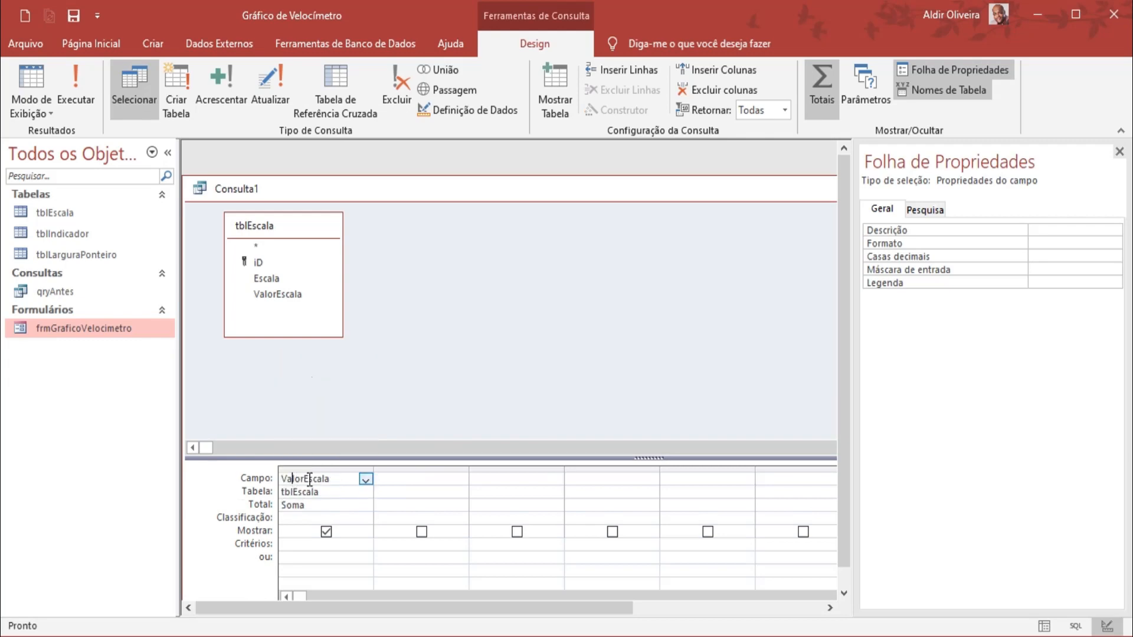
type("TotalEsc")
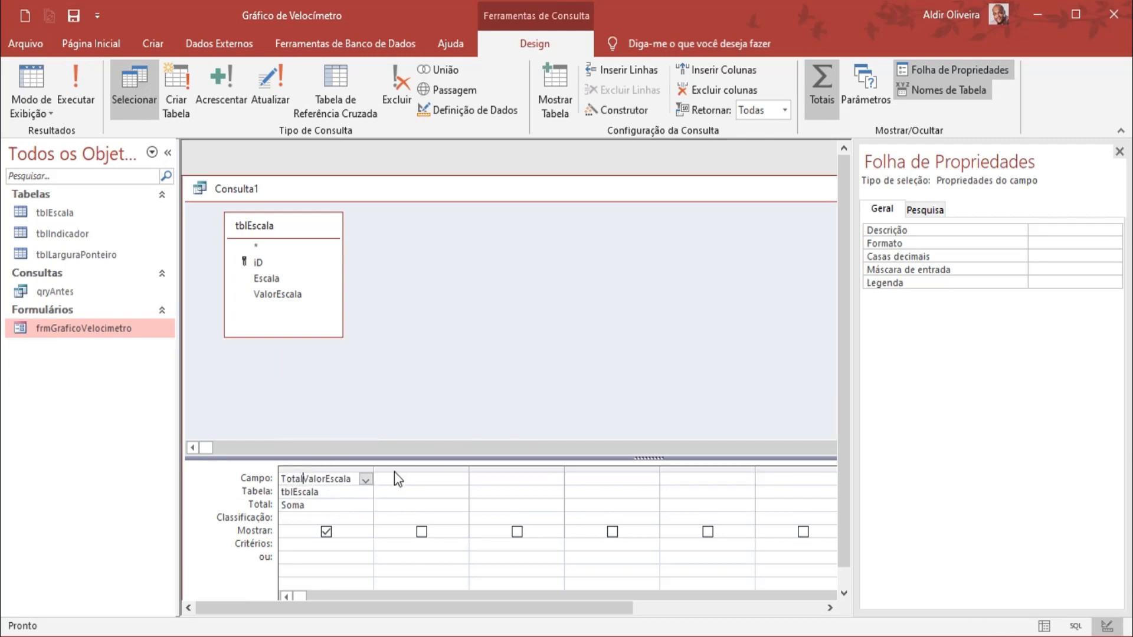
type("ala:")
key("Tab")
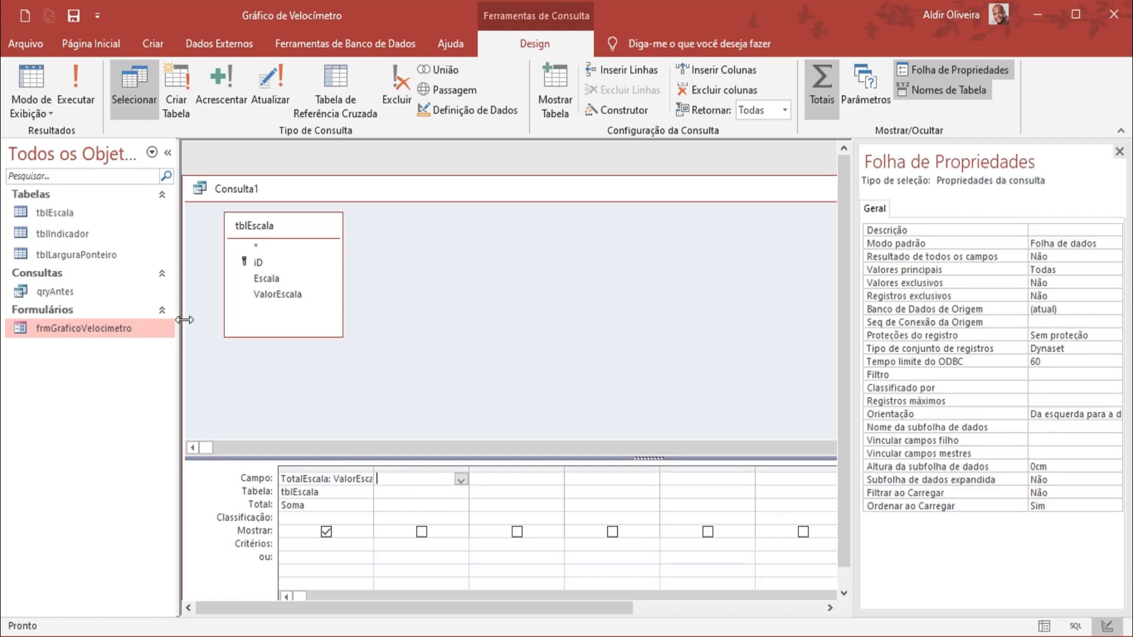
left_click(77, 87)
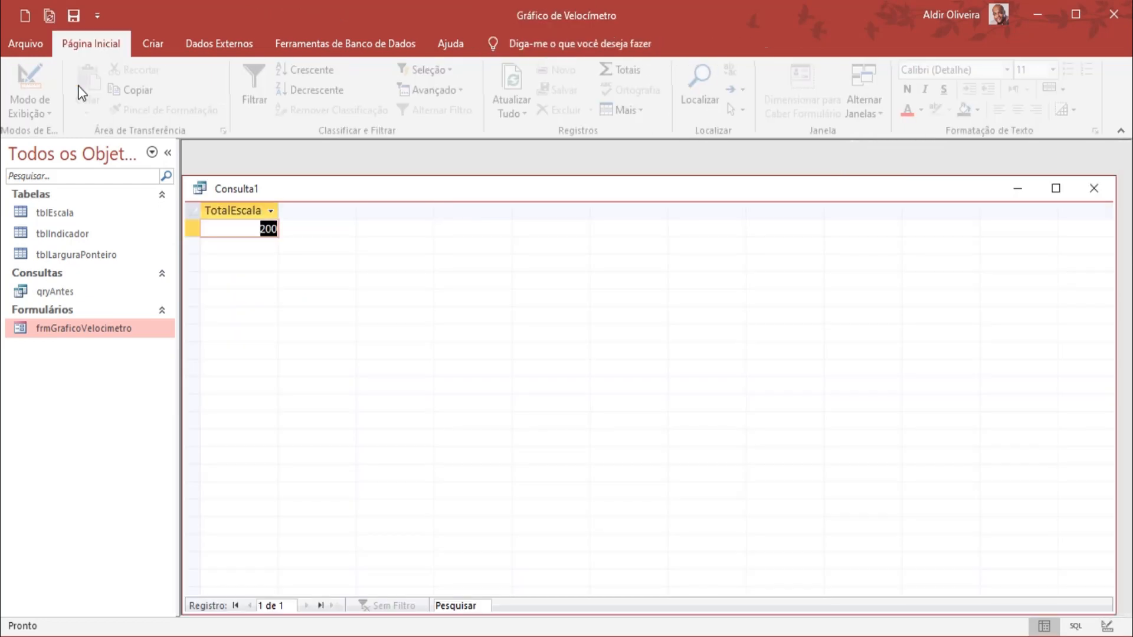
Step: Save the query as qryTotalEscala and close it
right_click(347, 192)
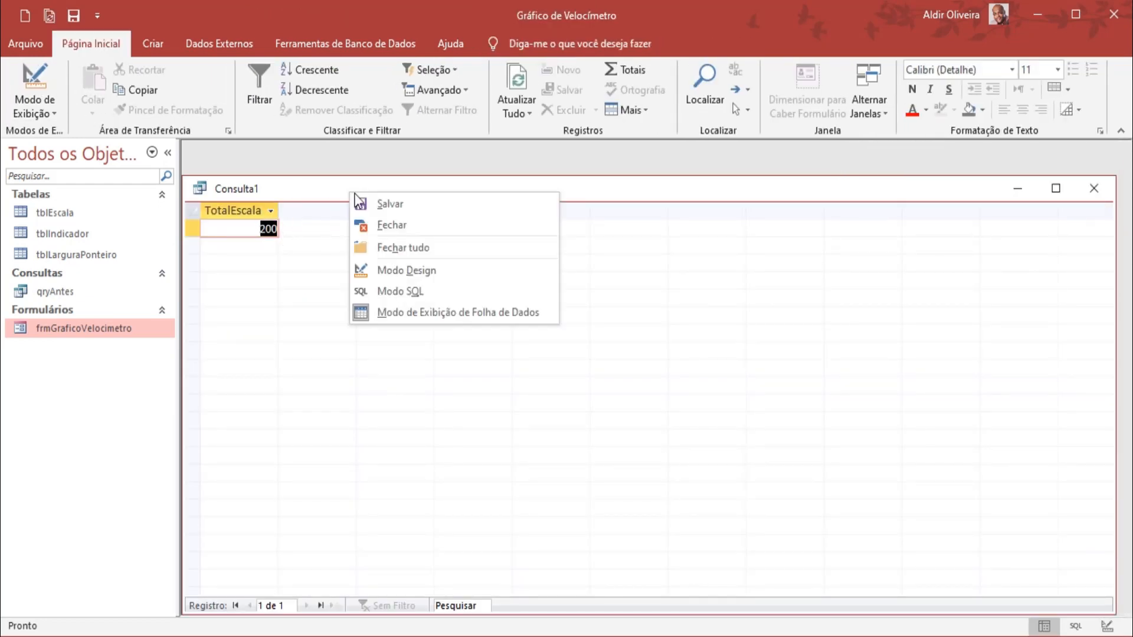
left_click(366, 203)
type("qr")
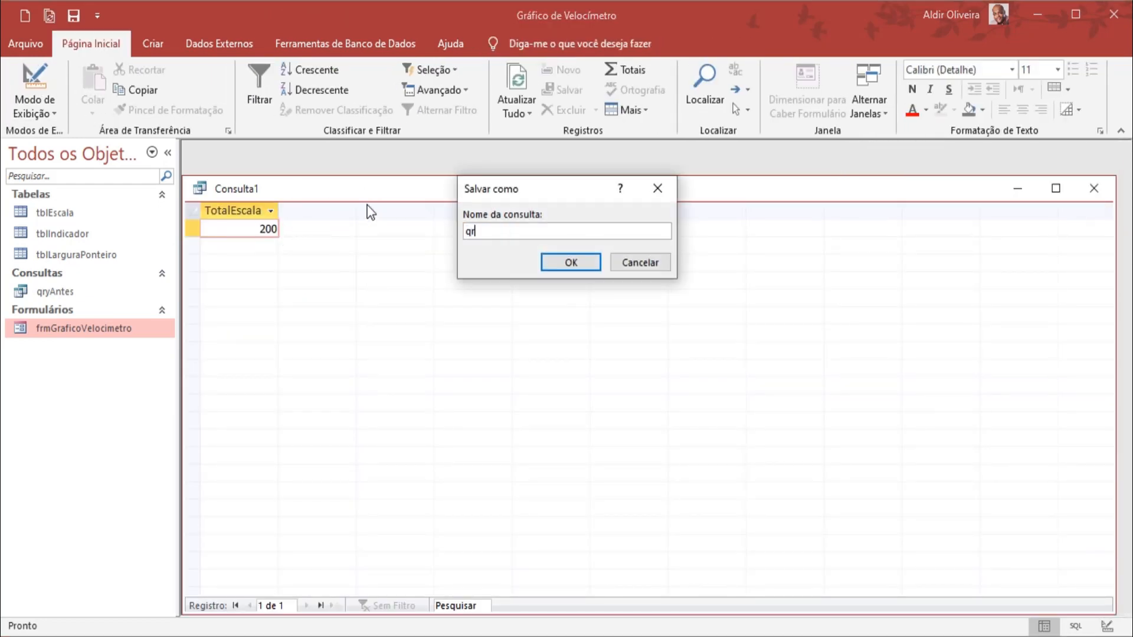
type("yTotalEscala")
key("Return")
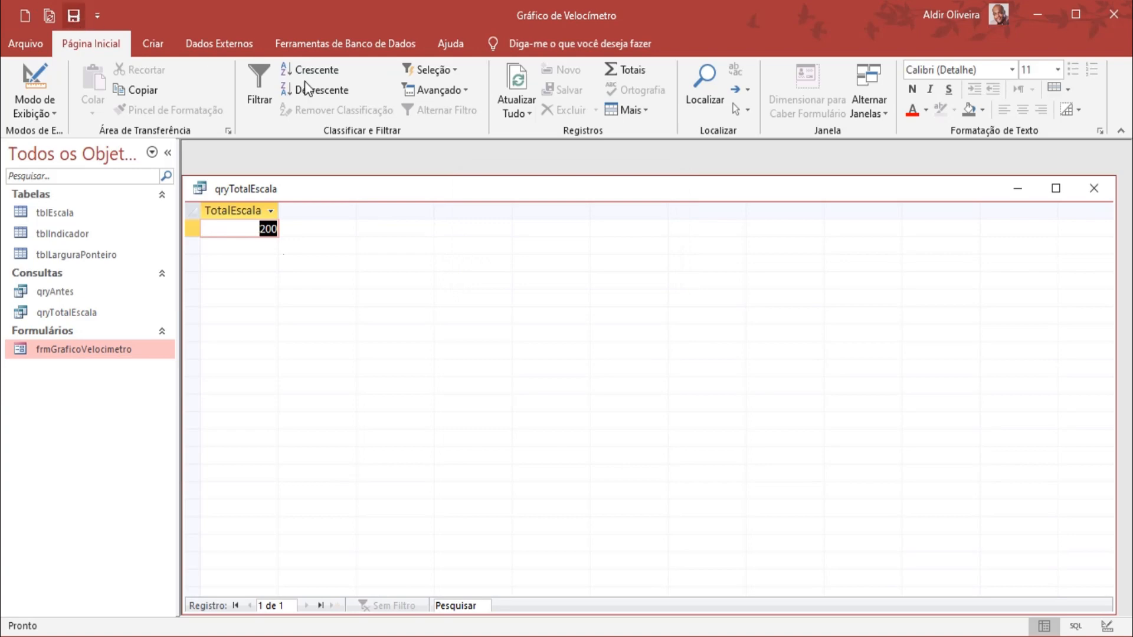
right_click(417, 191)
left_click(443, 219)
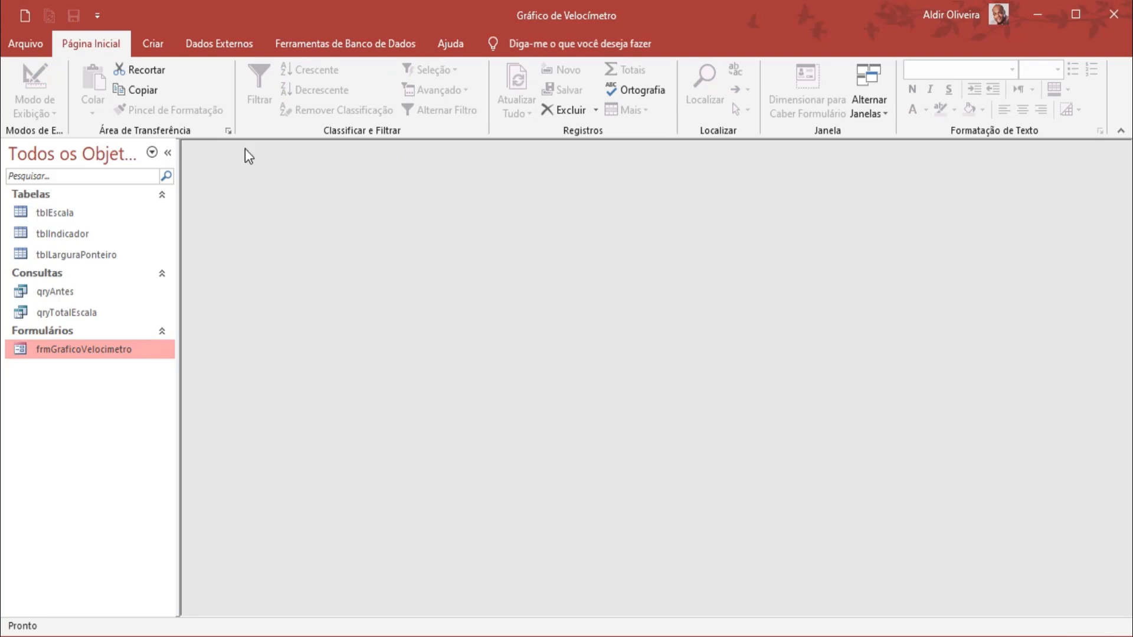
Step: Create a new query in design view with qryTotalEscala, qryAntes and tblLarguraPonteiro as sources
left_click(163, 47)
left_click(339, 101)
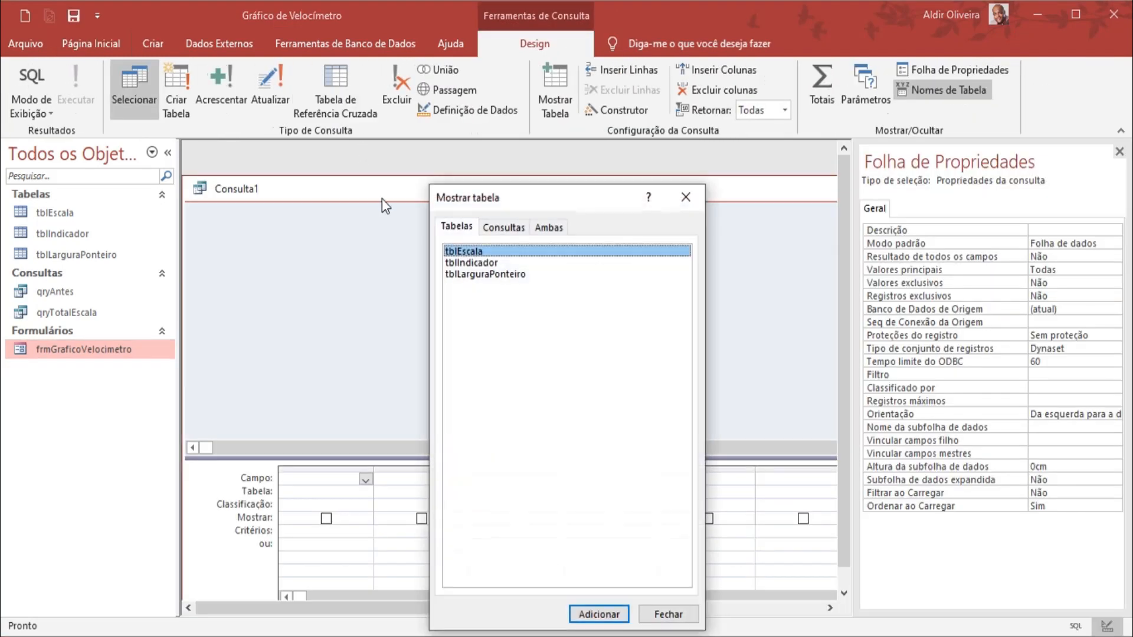
left_click(524, 227)
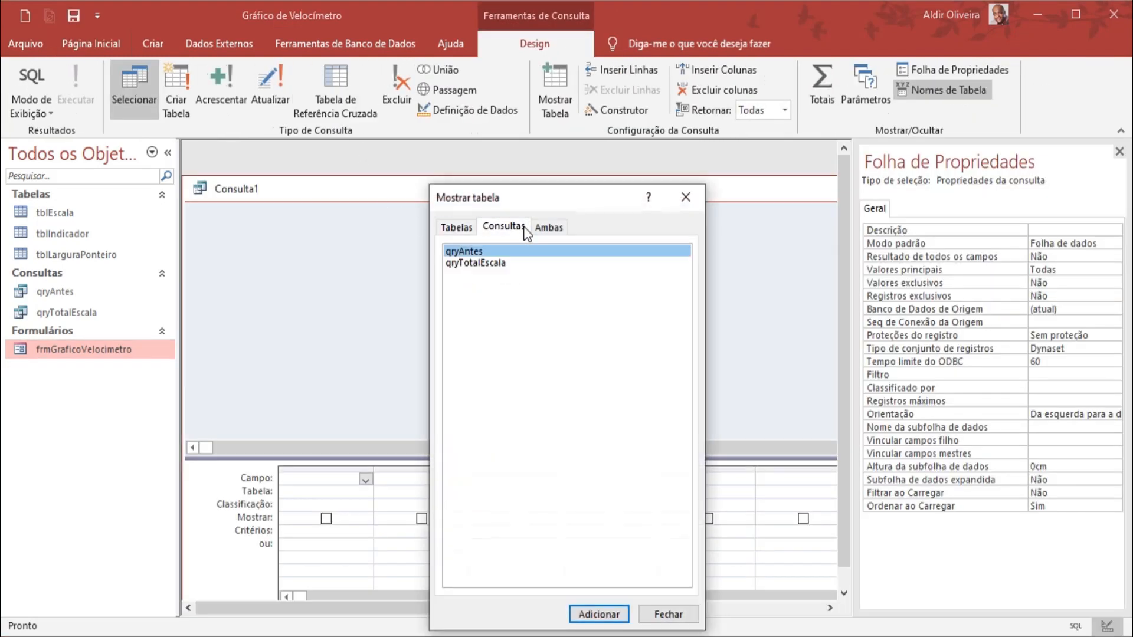
double_click(484, 264)
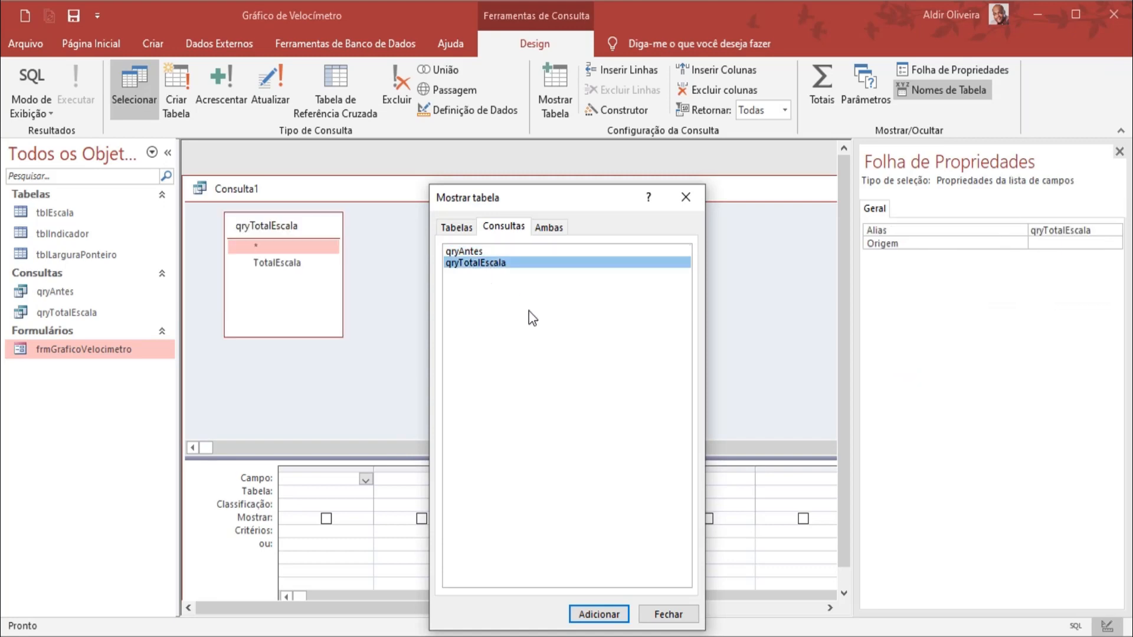
double_click(476, 254)
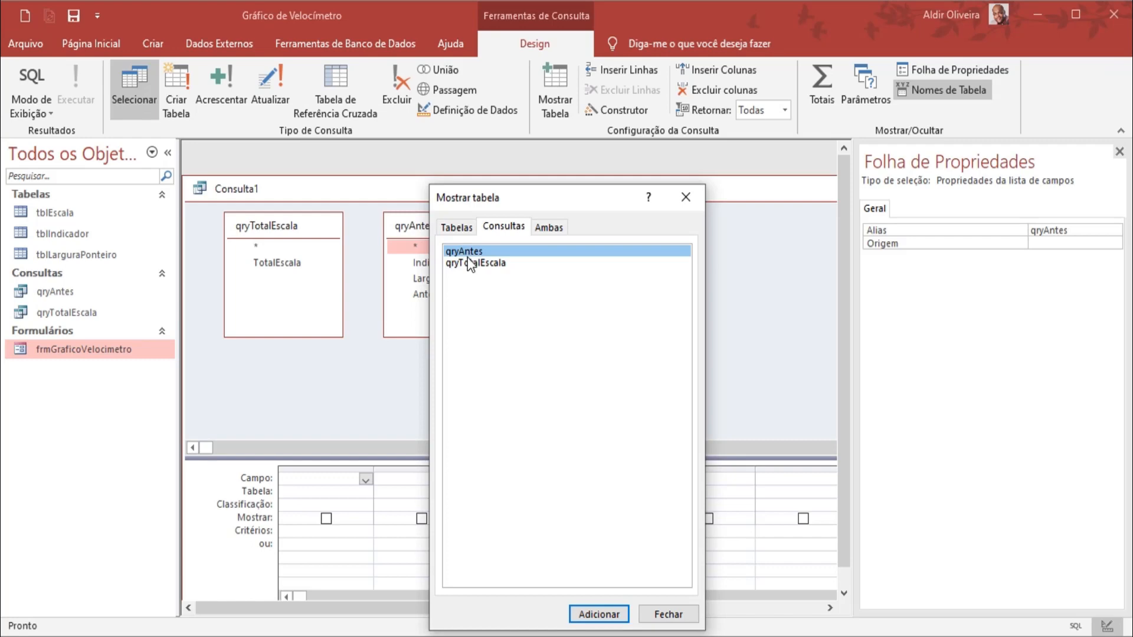
left_click(469, 229)
left_click(462, 275)
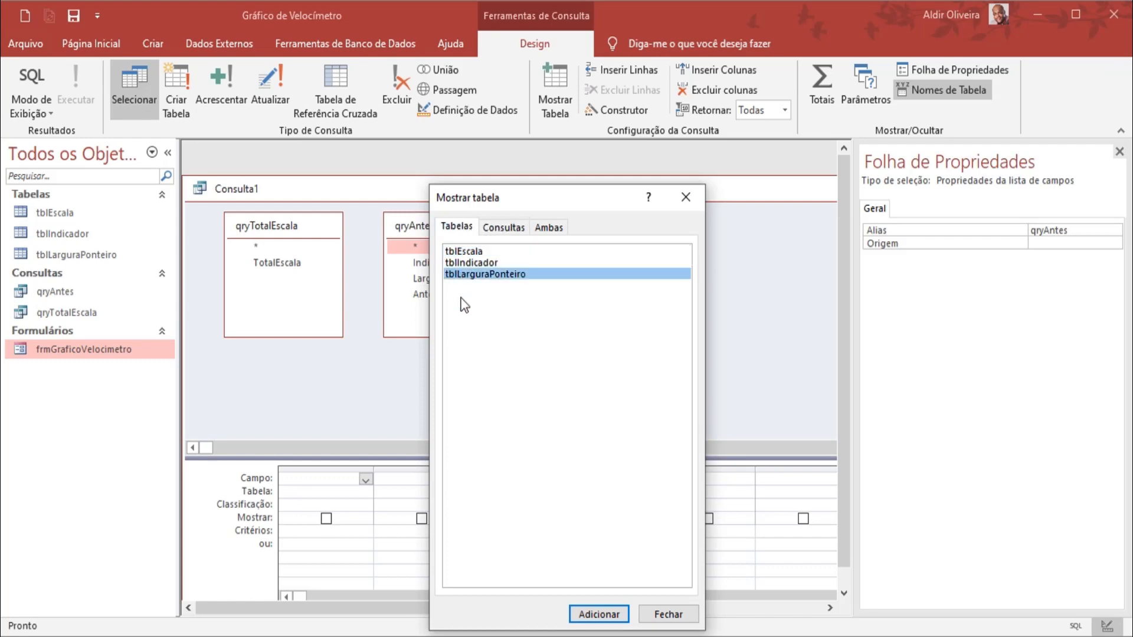
left_click(613, 617)
left_click(668, 614)
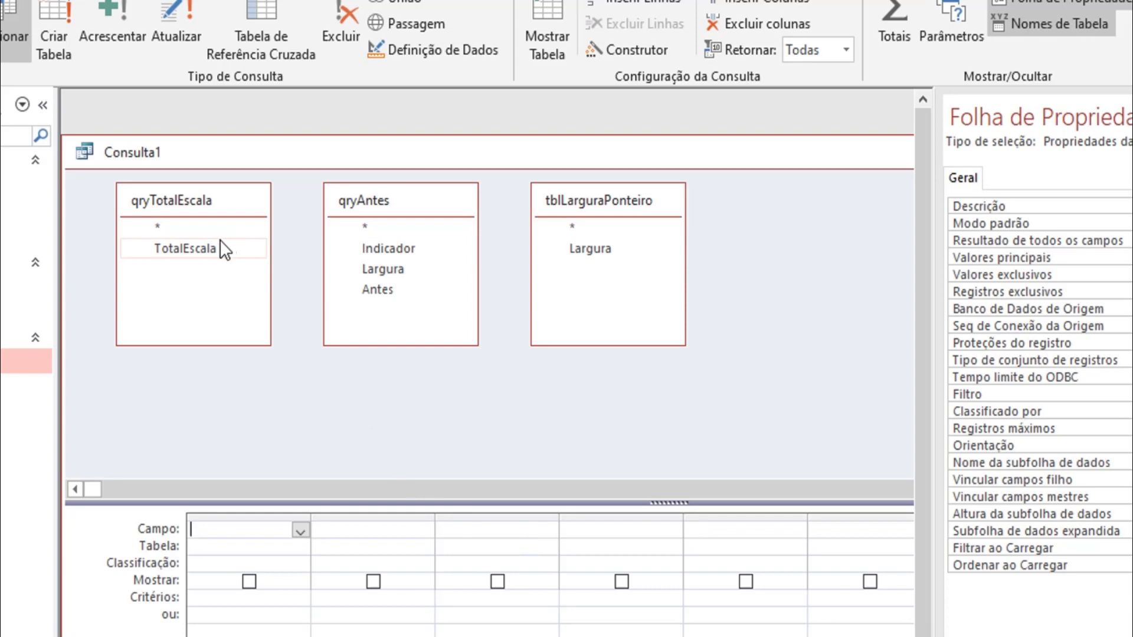
Step: Add TotalEscala from qryTotalEscala, Antes from qryAntes and Largura from tblLarguraPonteiro to the query grid
double_click(193, 249)
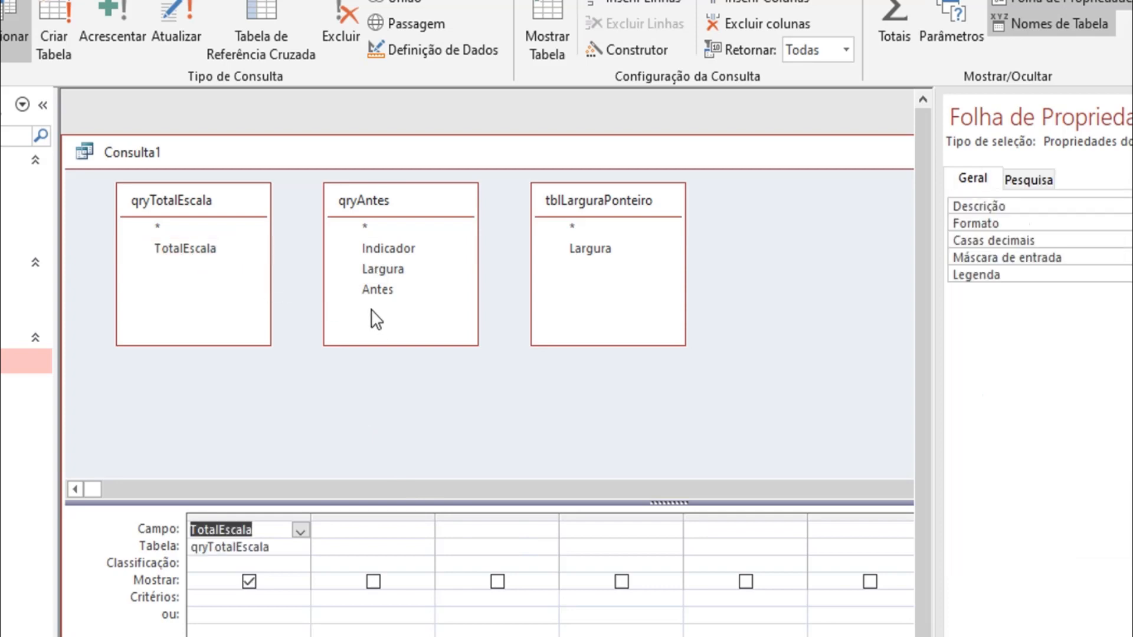
double_click(381, 292)
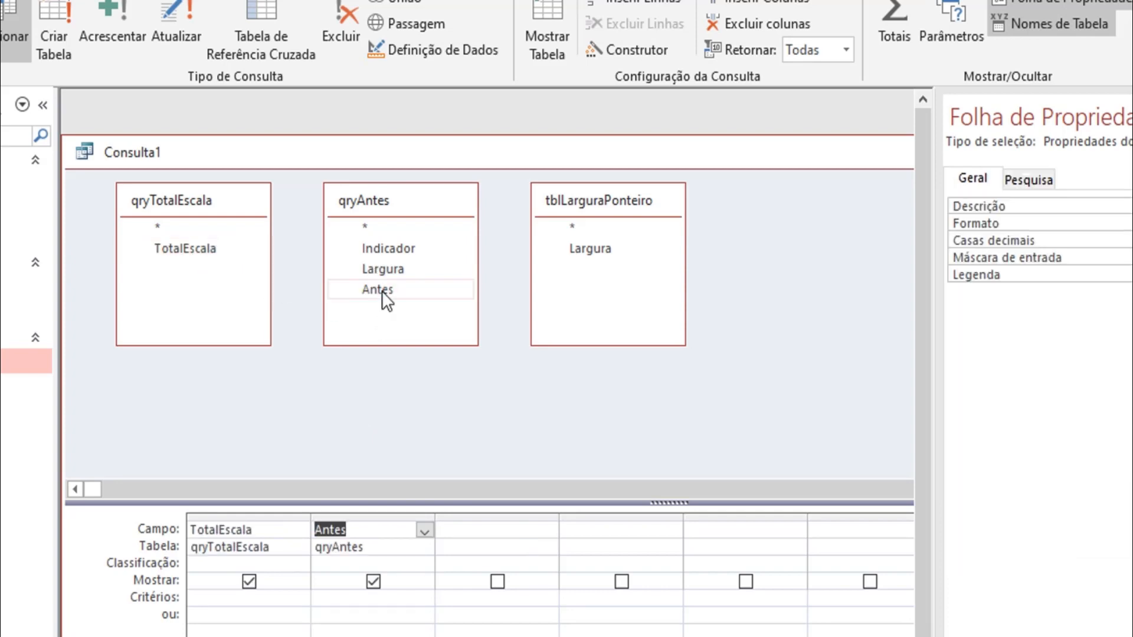
double_click(615, 253)
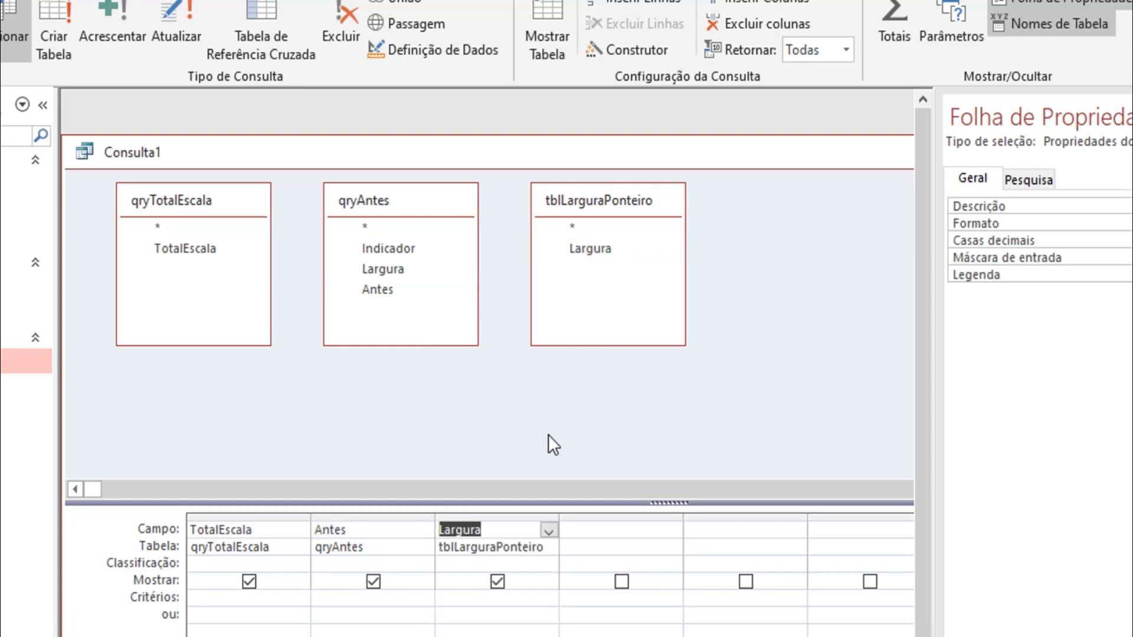
Step: Enter the calculated field Depois: [TotalEscala]-[Antes]-[Largura] in the fourth query column with the expression builder, and try to commit it
left_click(587, 531)
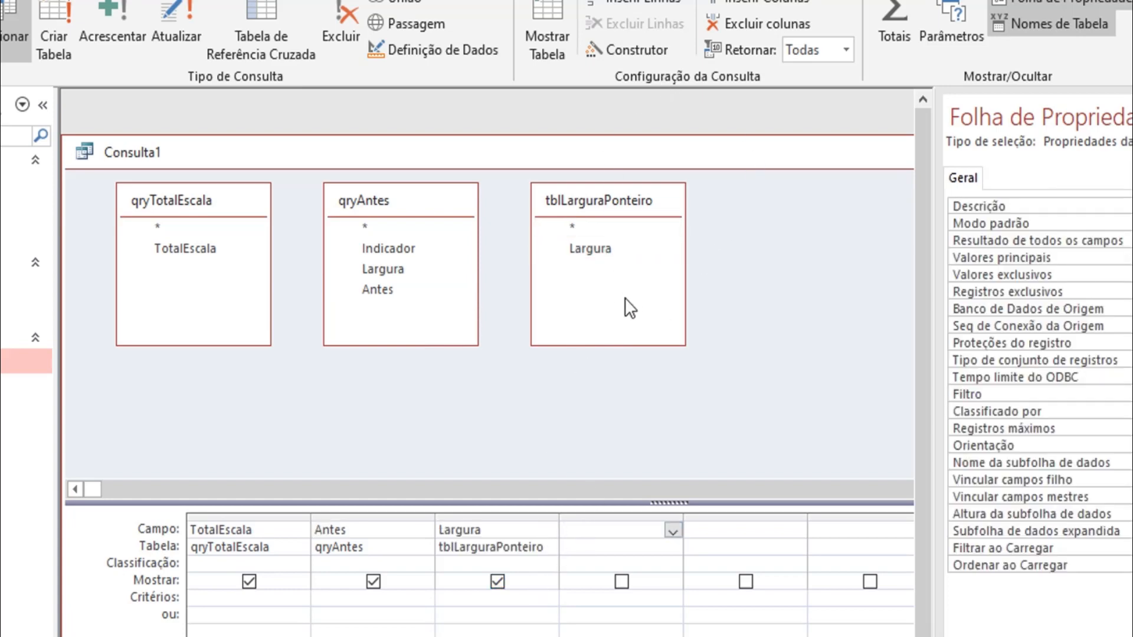
type("Depois:")
left_click(629, 51)
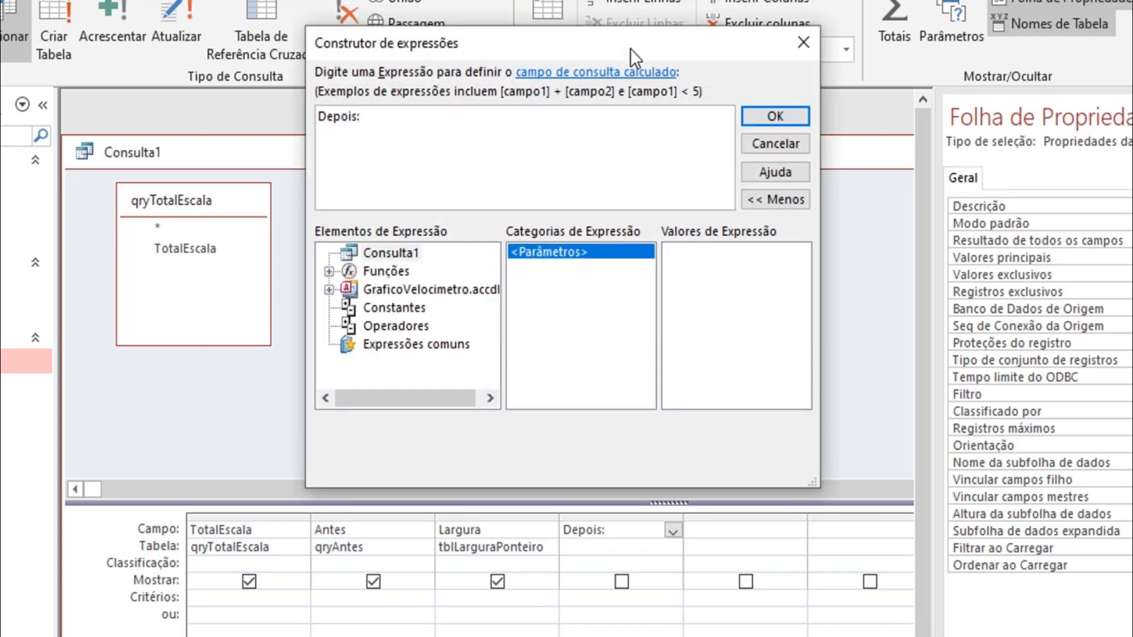
type("[TotalEscala]-")
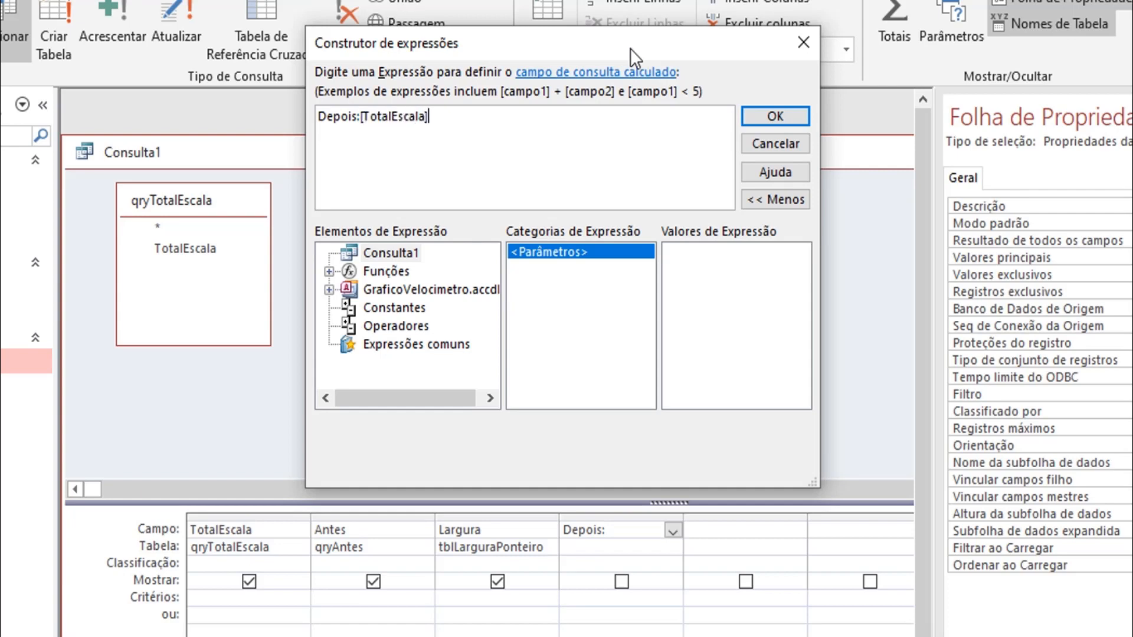
type("[")
type("Antes]-[Largur")
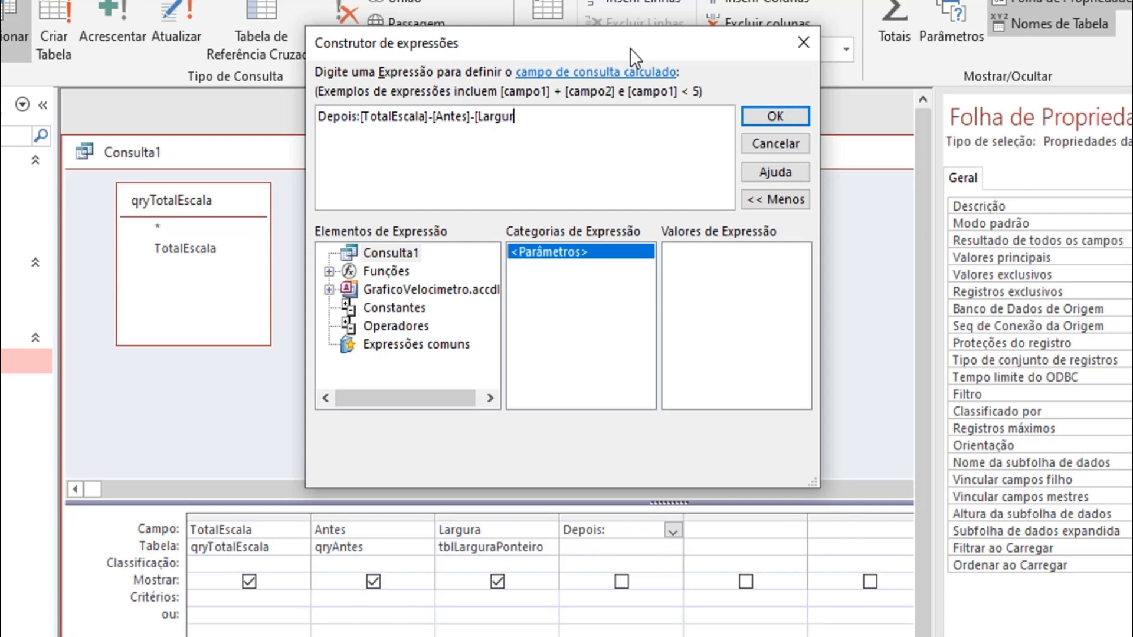
type("a]")
left_click(775, 116)
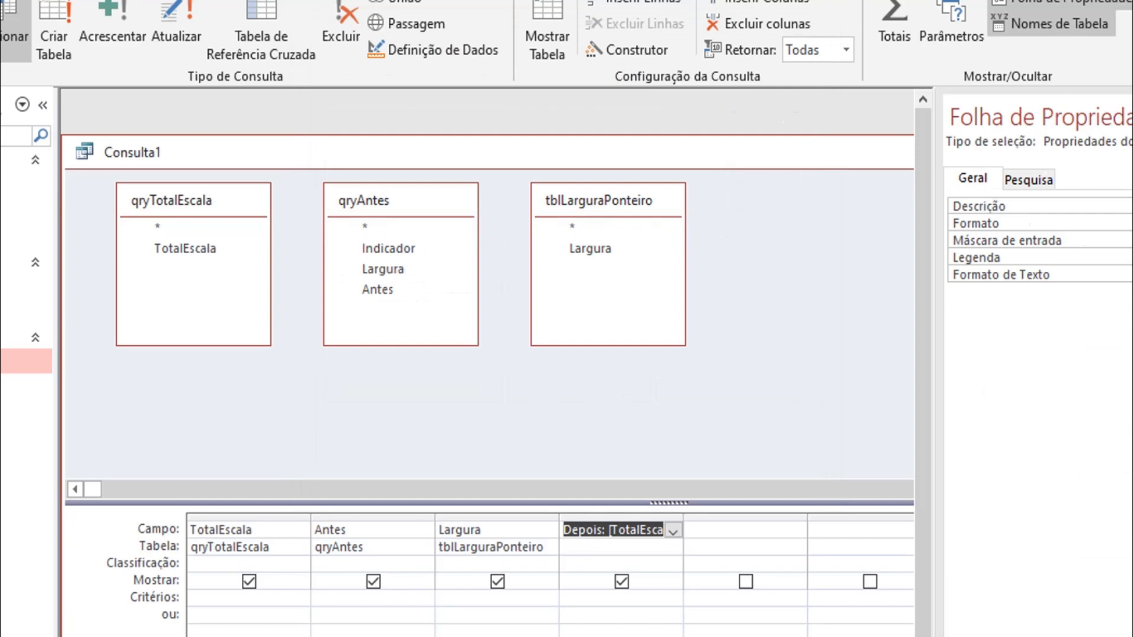
key("Tab")
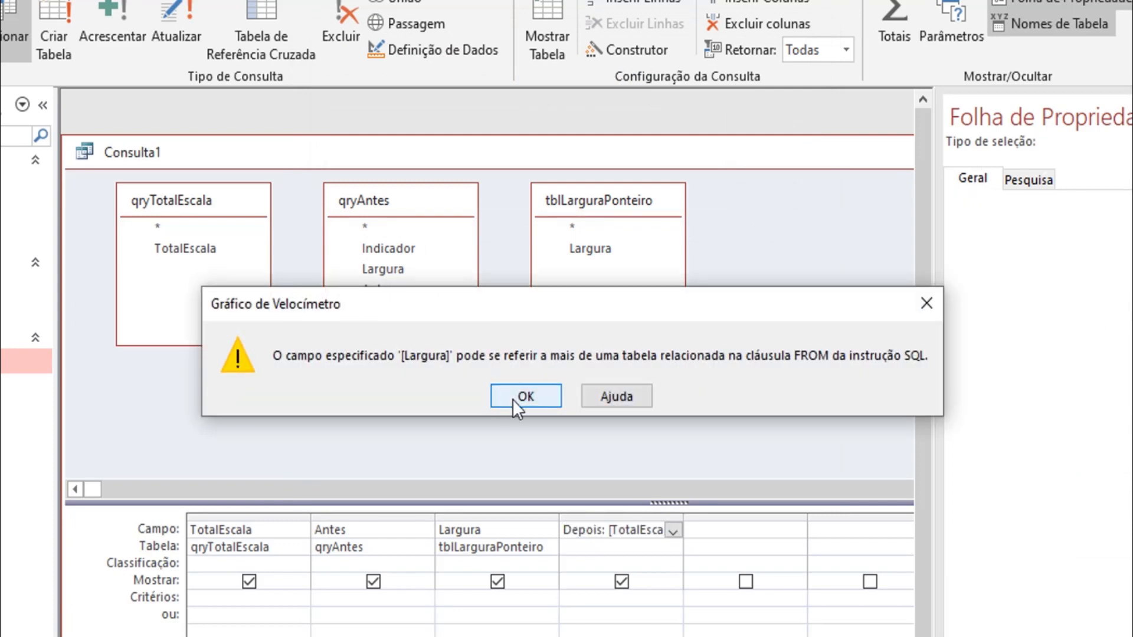
left_click(512, 398)
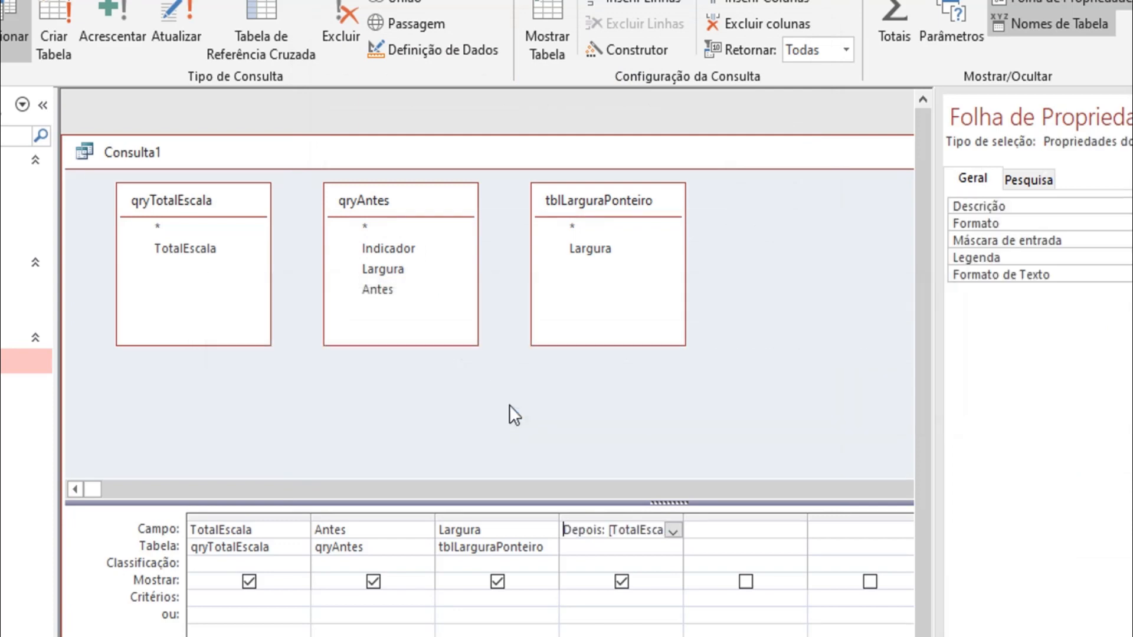
Step: Give the Largura field from tblLarguraPonteiro the alias L in the query grid
left_click(442, 534)
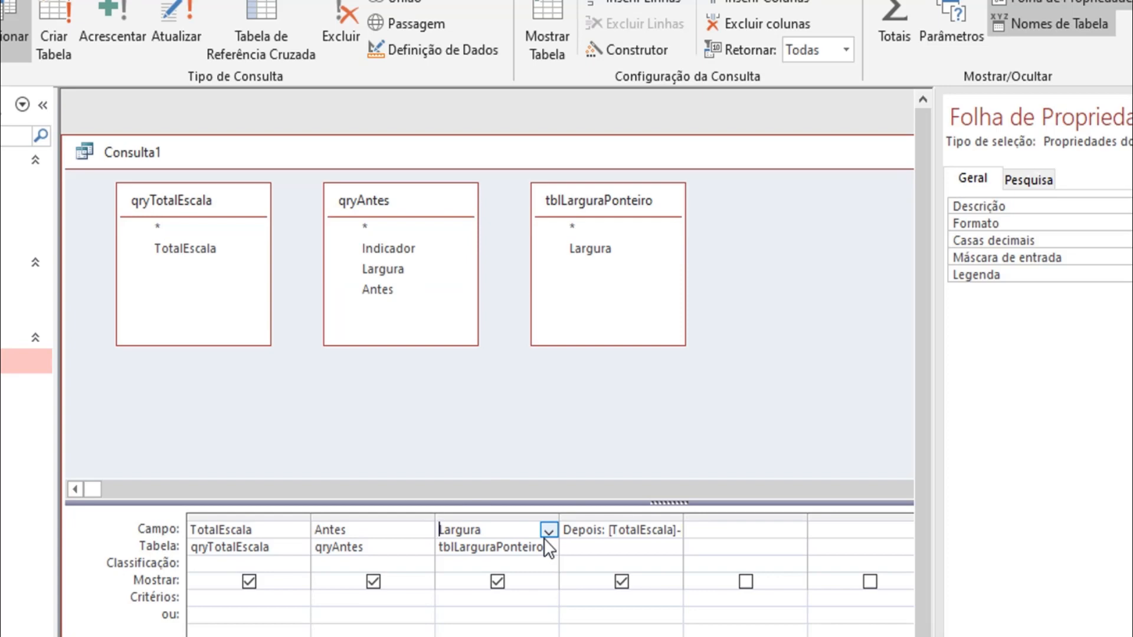
type("L:")
key("Tab")
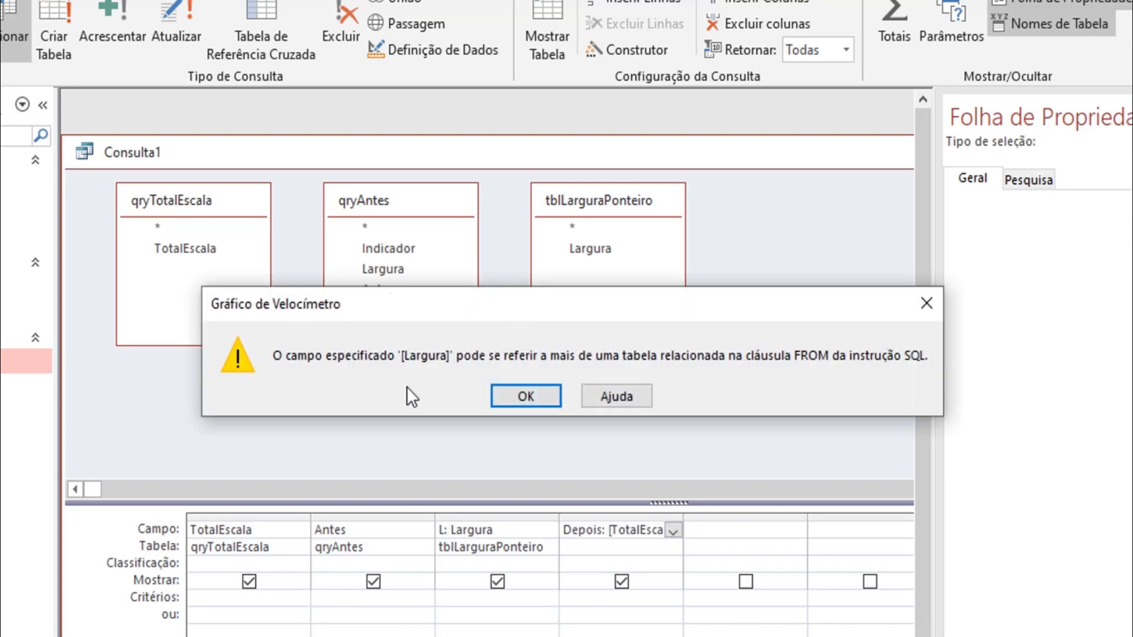
left_click(511, 397)
Step: Change the Depois expression to [TotalEscala]-[Antes]-[L] in the expression builder and run the query
left_click(596, 534)
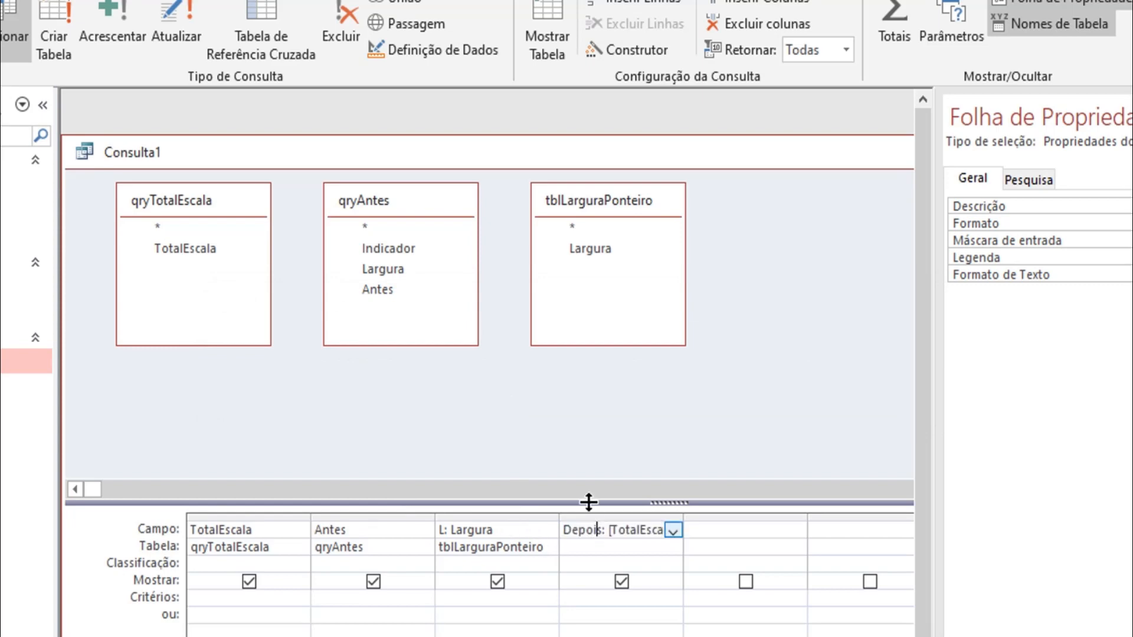
left_click(645, 50)
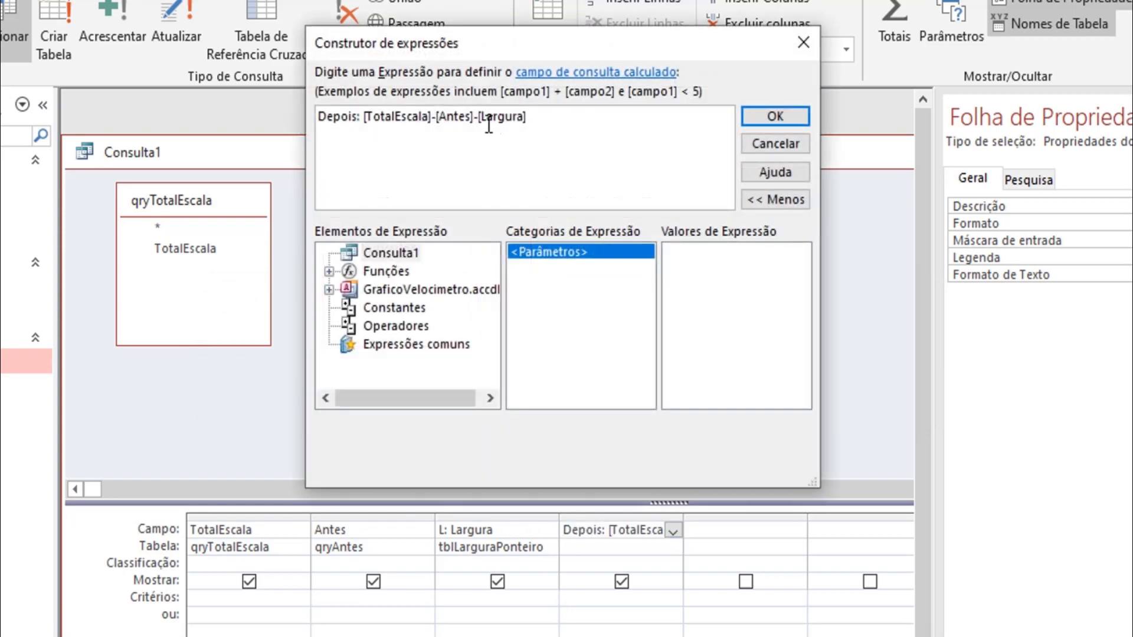
key("BackSpace")
key("BackSpace")
key("BackSpace")
key("BackSpace")
key("BackSpace")
key("BackSpace")
key("BackSpace")
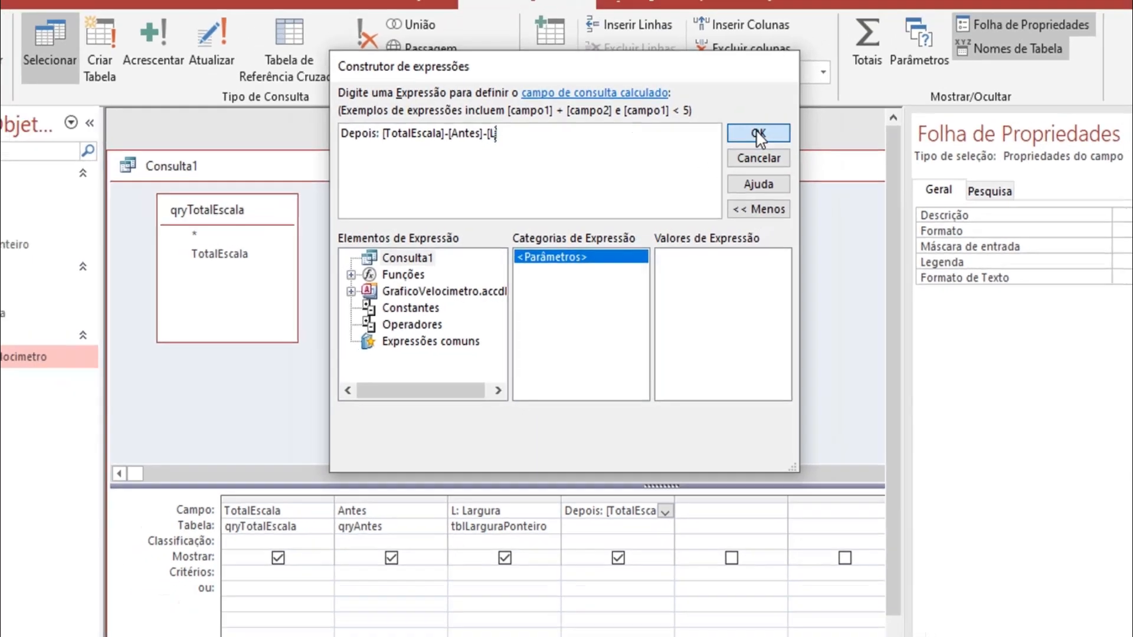
left_click(774, 116)
left_click(73, 90)
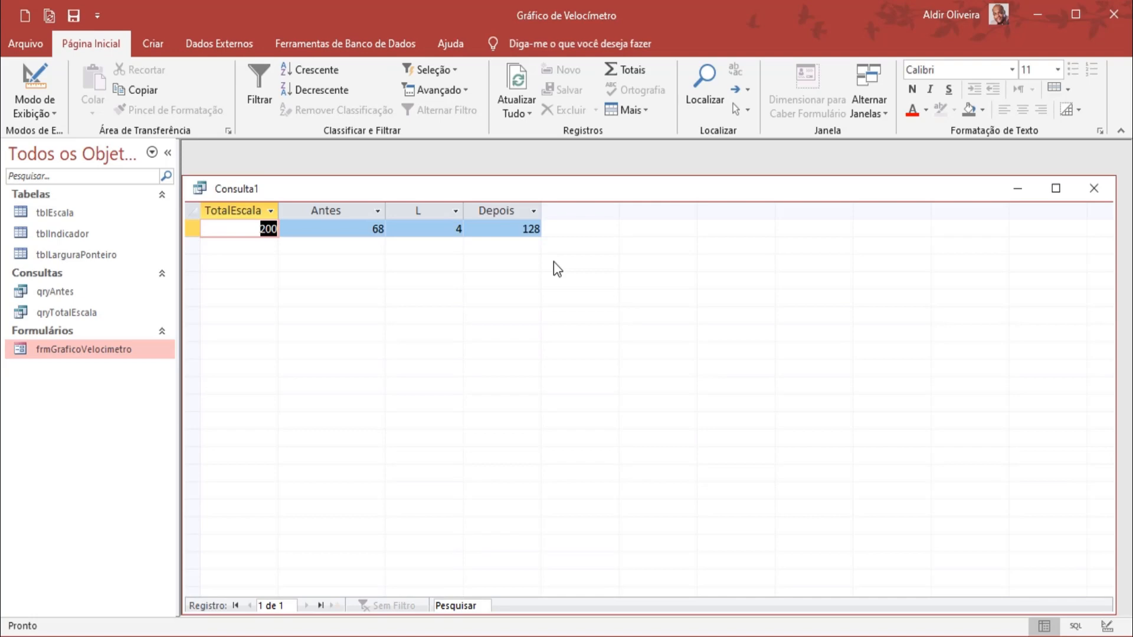
Step: Save the query as qryDepois
right_click(615, 193)
left_click(642, 204)
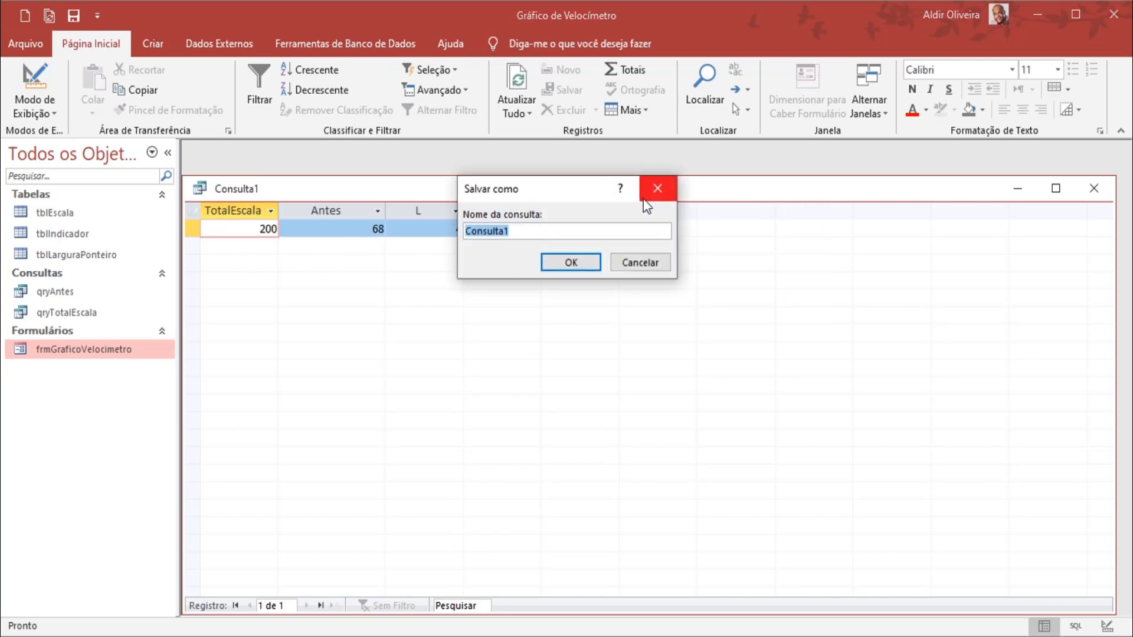
type("qryDe")
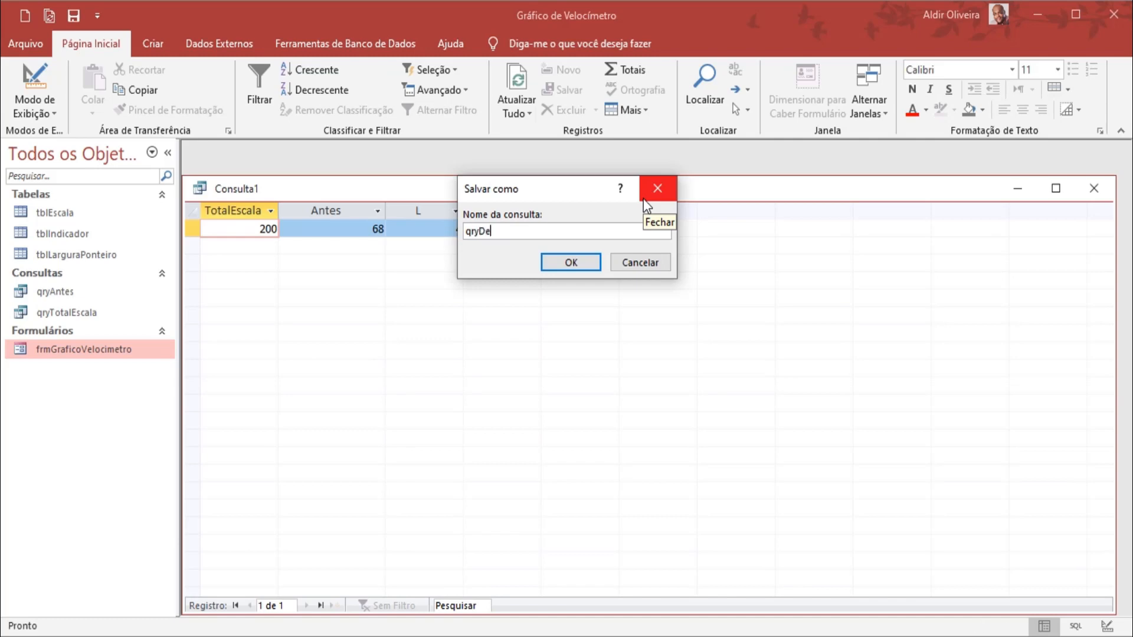
type("pois")
key("Return")
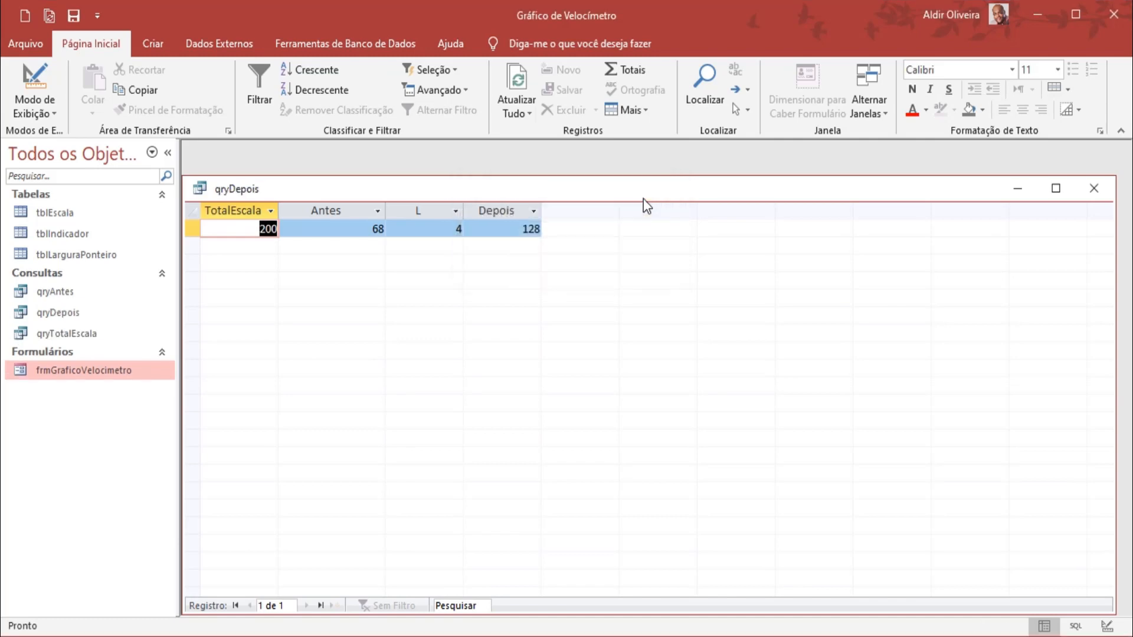
Step: Close the qryDepois query
right_click(657, 202)
left_click(678, 228)
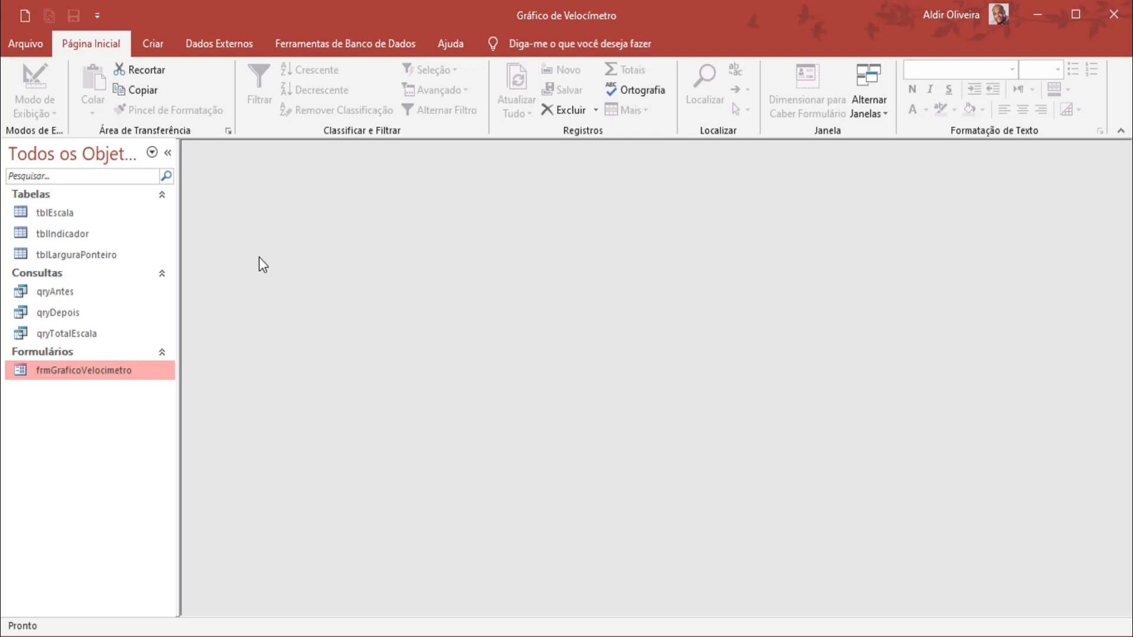
left_click(152, 44)
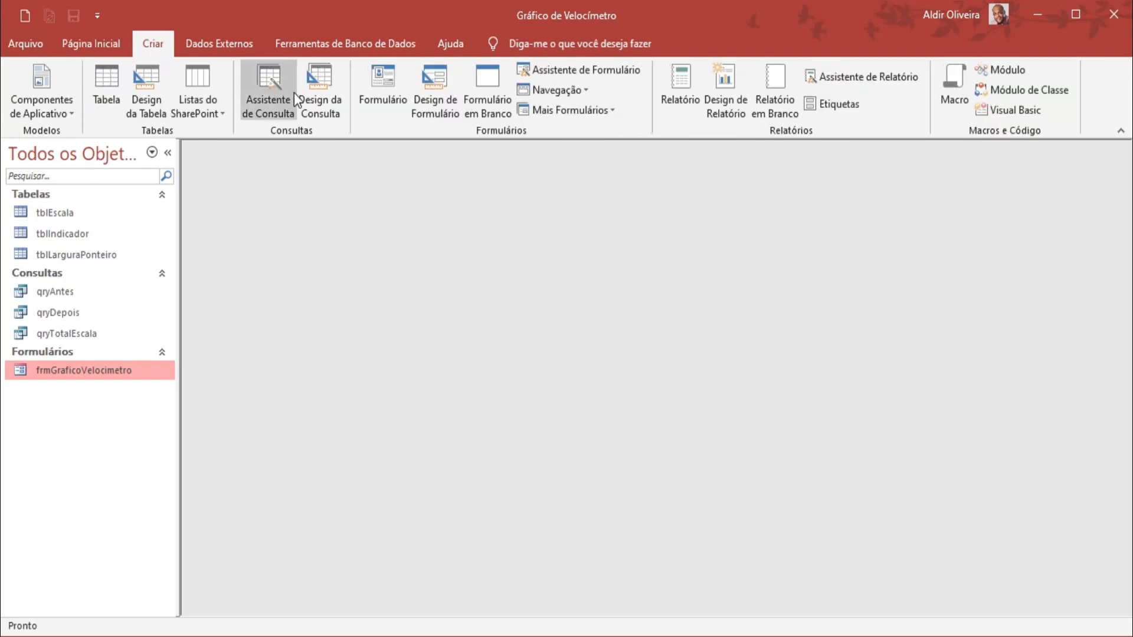
left_click(323, 93)
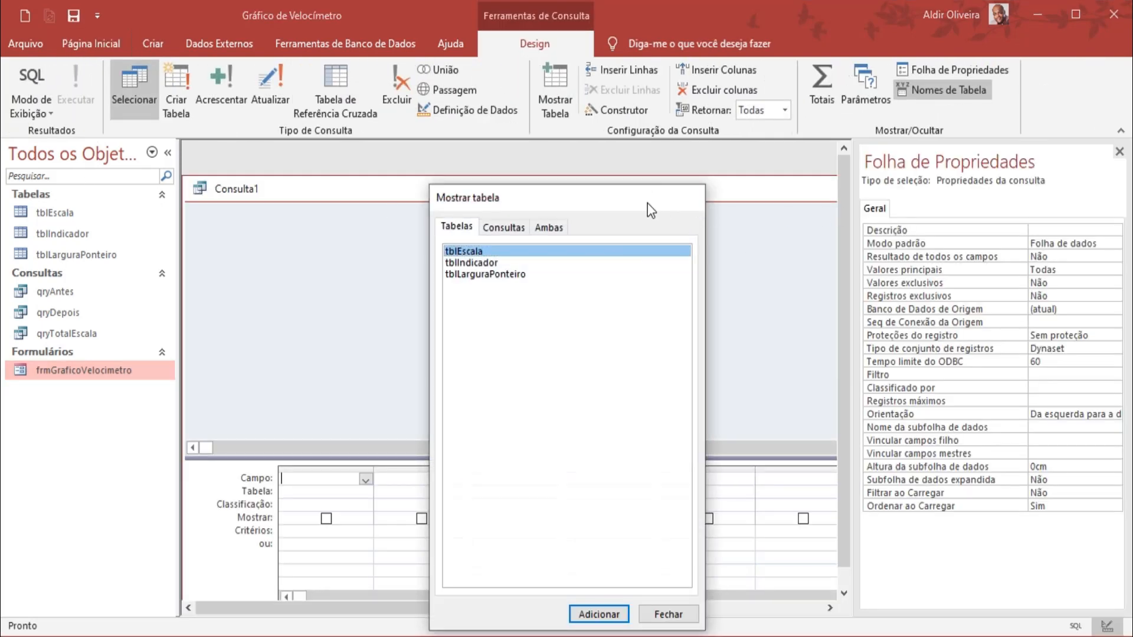
key("Escape")
right_click(543, 199)
left_click(589, 267)
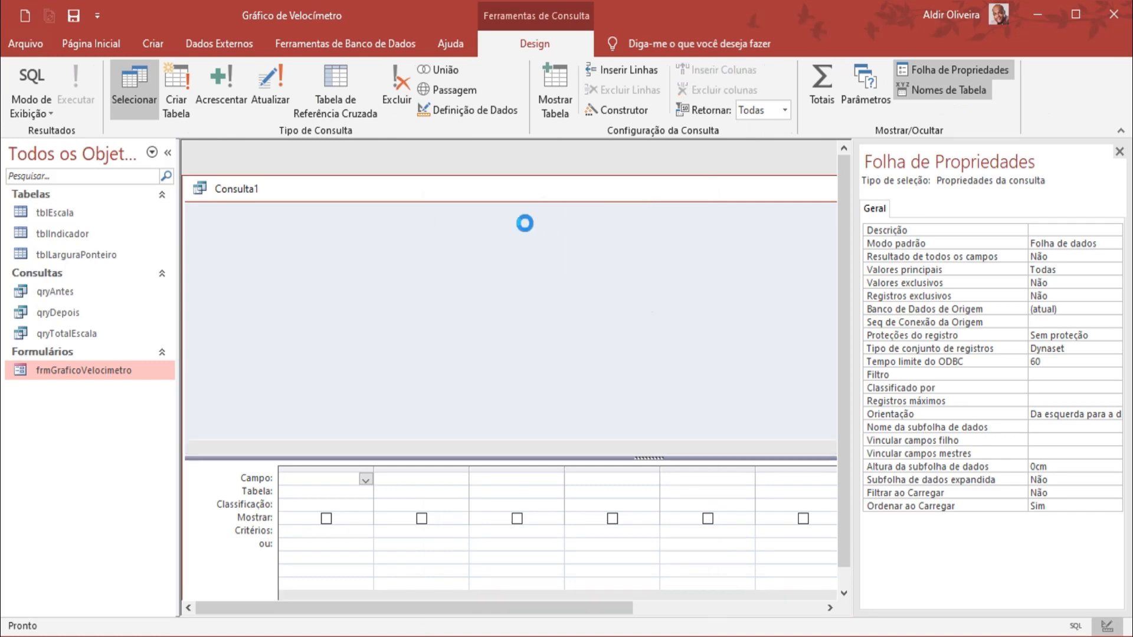
Step: Create a new table and save it as tblPonteiro
left_click(155, 43)
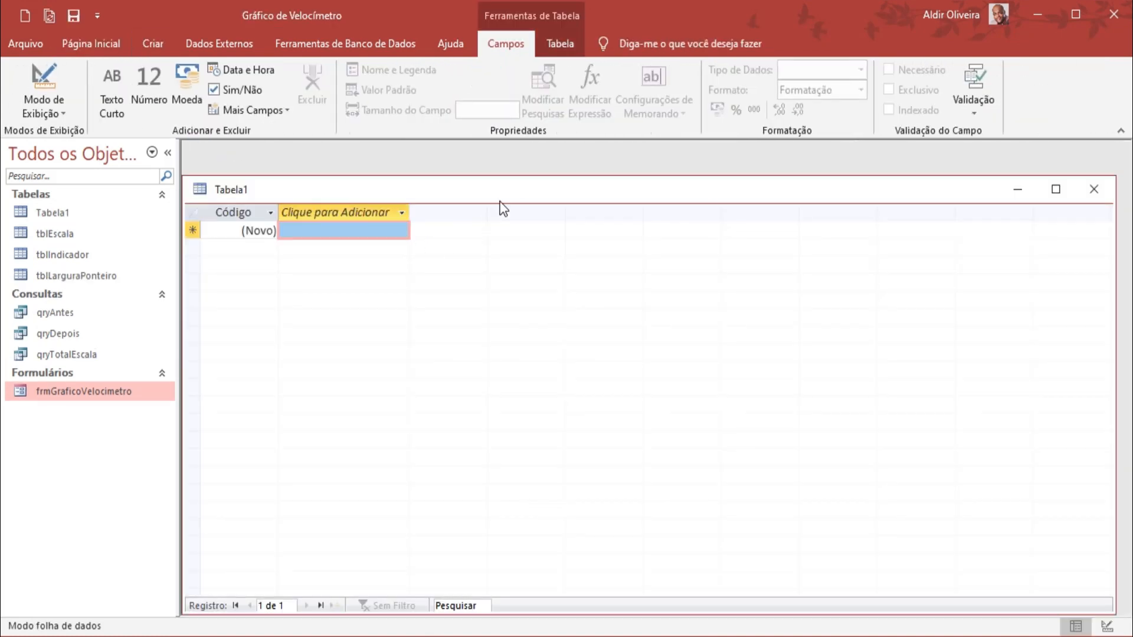
right_click(501, 201)
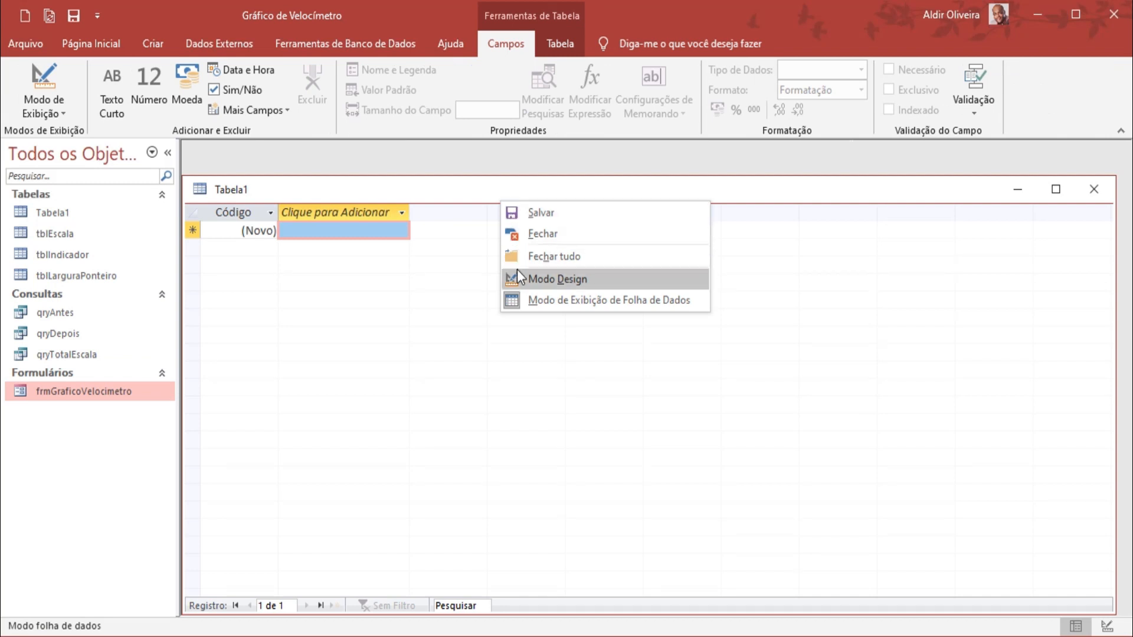
left_click(542, 213)
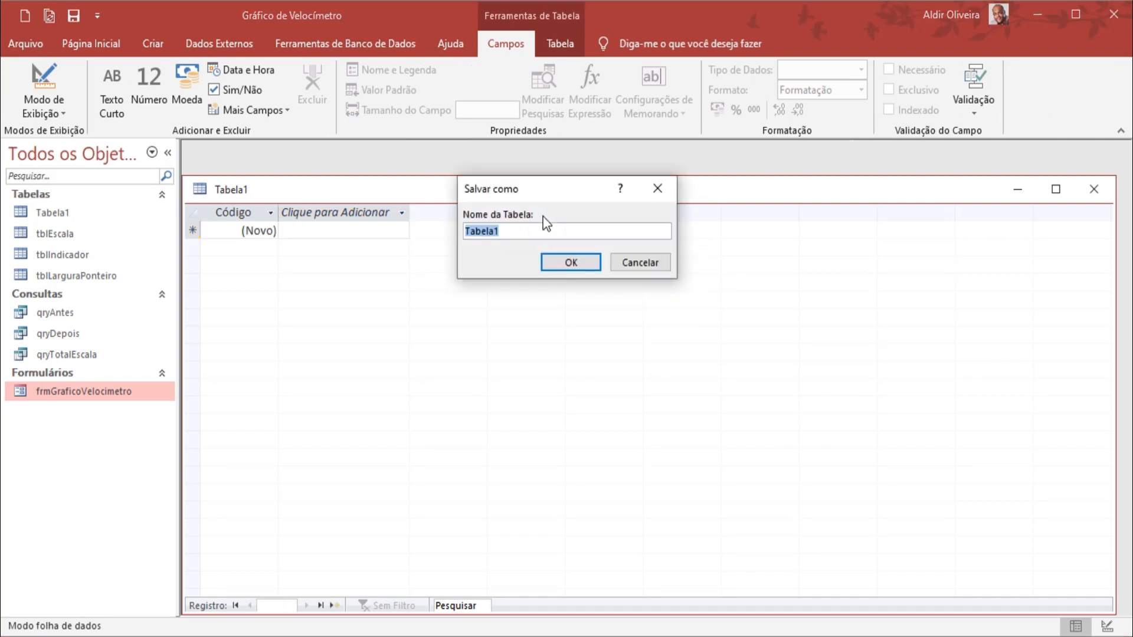
type("tblPonteiro")
key("Return")
Step: In the design of tblPonteiro, name the first field iD, set its data type to Número and remove its primary key
right_click(555, 204)
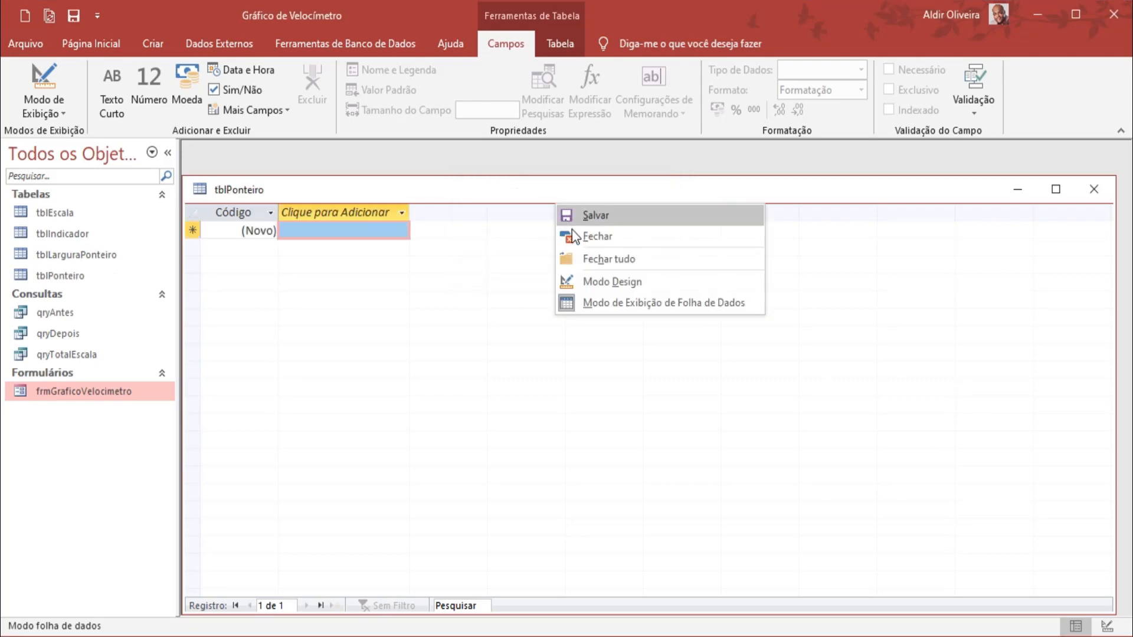
left_click(593, 282)
type("i")
key("Caps_Lock")
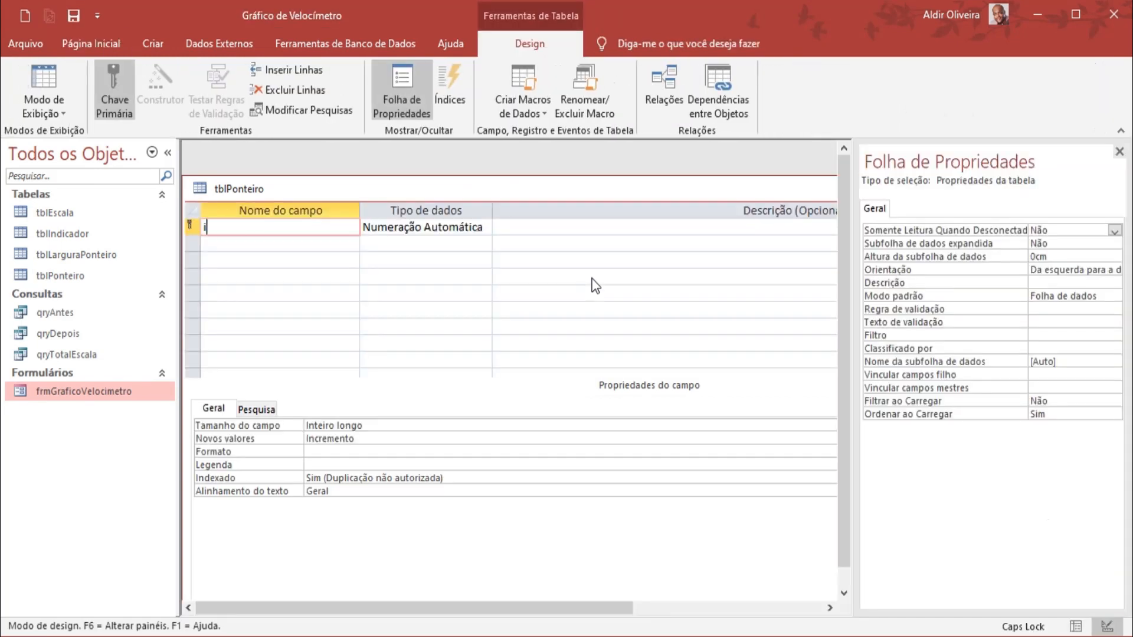
type("D")
key("Tab")
type("N")
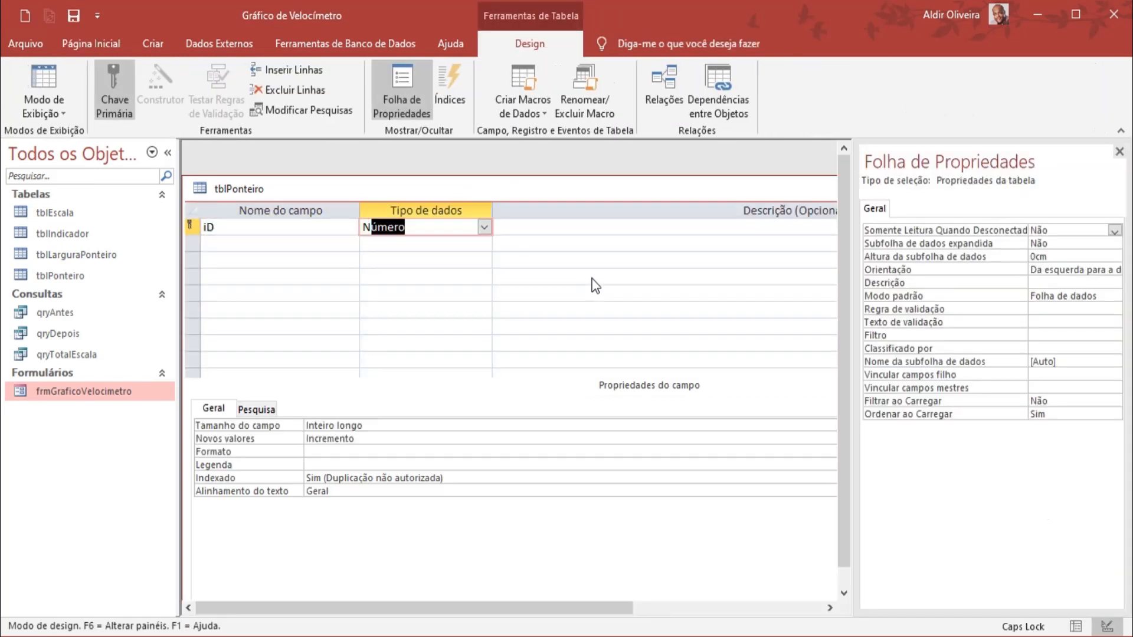
key("Tab")
left_click(123, 101)
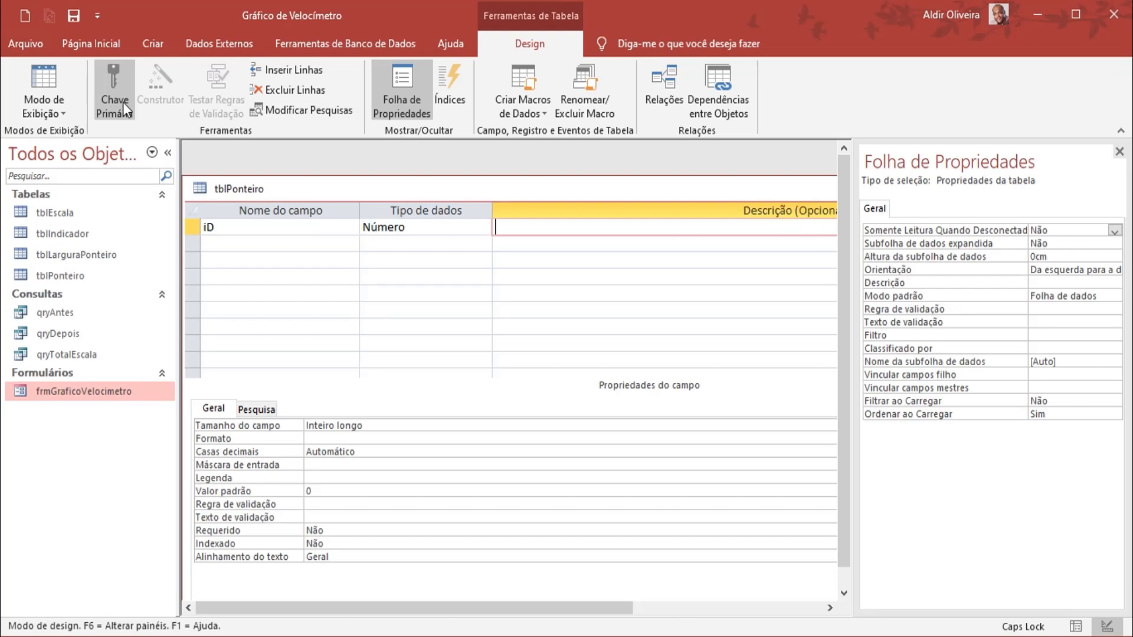
Step: Add a second field named Posica with the data type Texto Curto to tblPonteiro
left_click(213, 244)
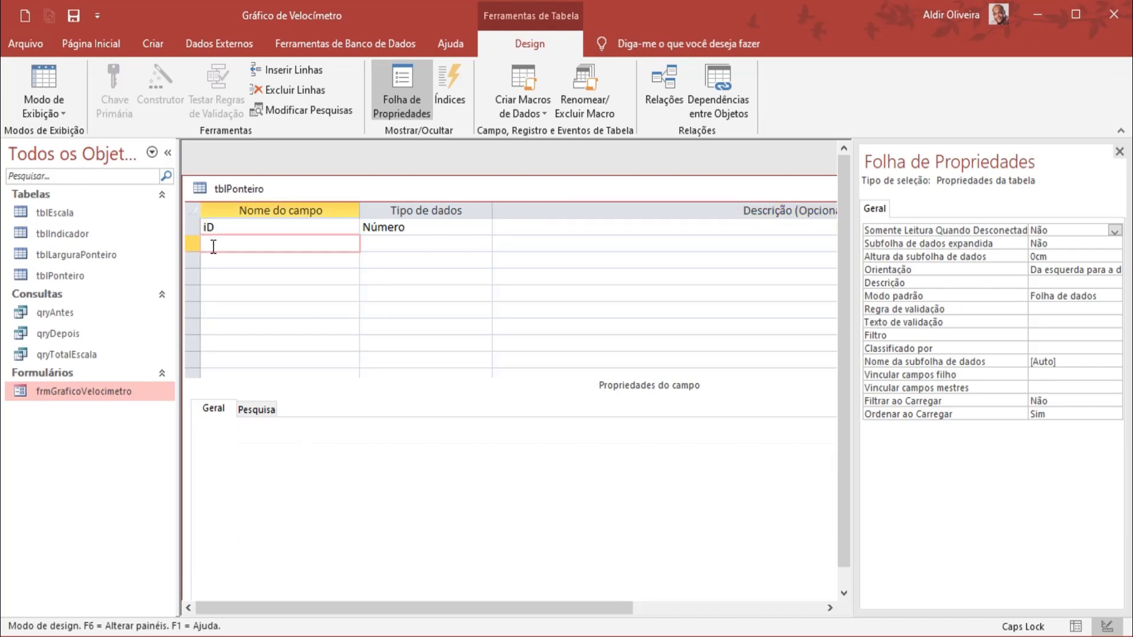
type("pOSICAO")
key("BackSpace")
key("BackSpace")
key("BackSpace")
key("BackSpace")
key("BackSpace")
key("BackSpace")
key("BackSpace")
type("P")
key("Caps_Lock")
type("osica")
key("Tab")
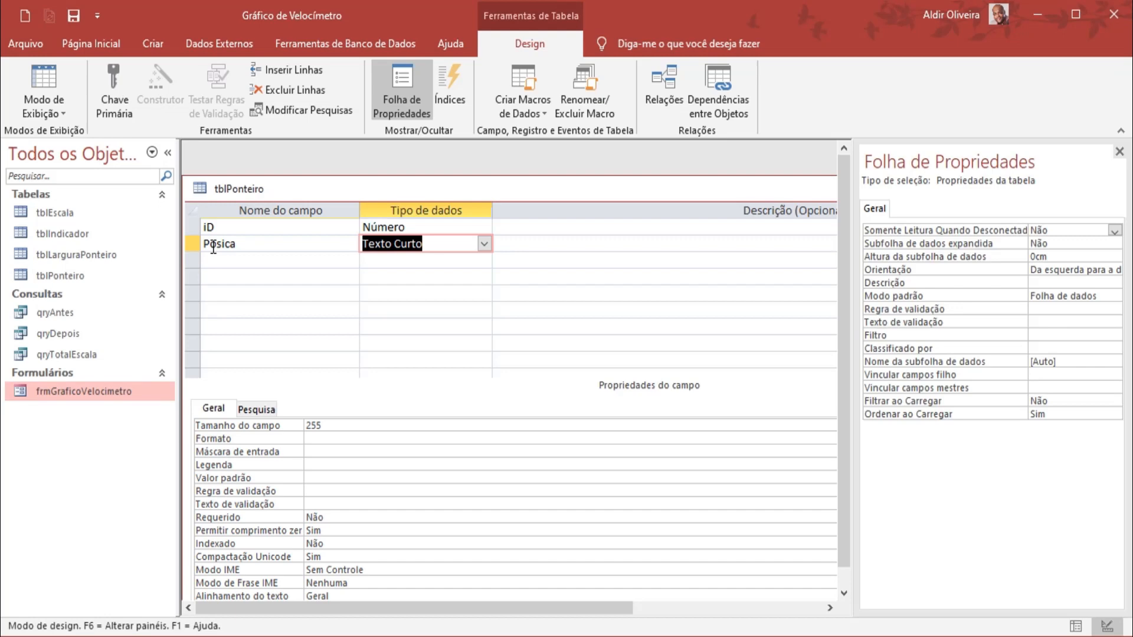
key("Tab")
key("Tab")
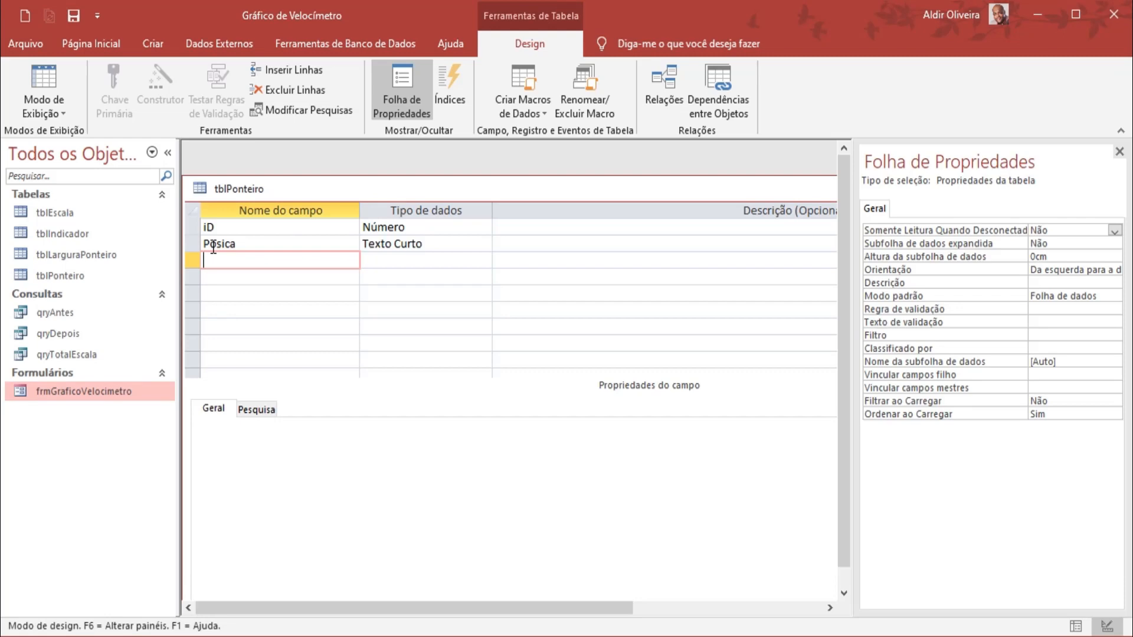
Step: Add a third field named Numeracao with the data type Número to tblPonteiro
type("Numeracao")
key("Tab")
type("N")
key("Tab")
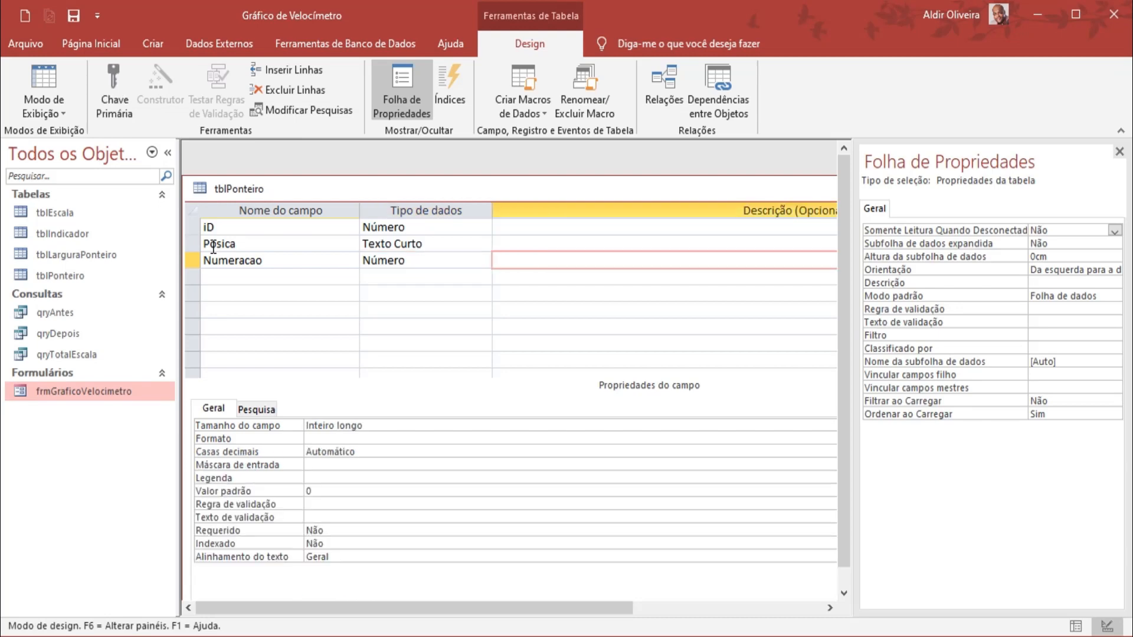
Step: Close the tblPonteiro design with its changes saved, and check the table's fields in datasheet view
right_click(363, 185)
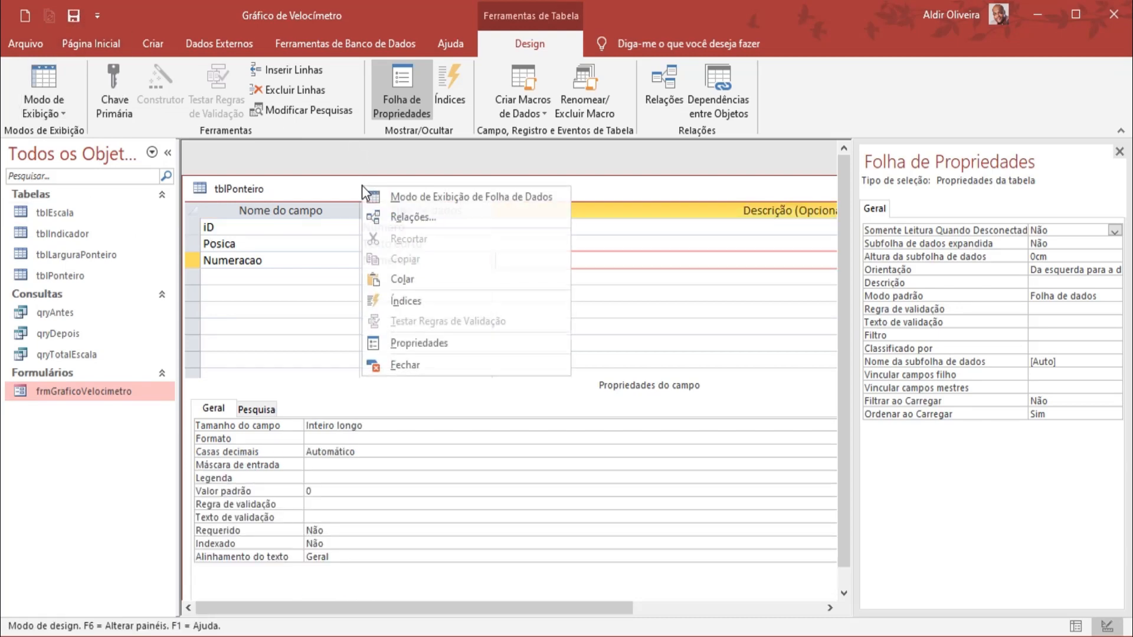
left_click(405, 364)
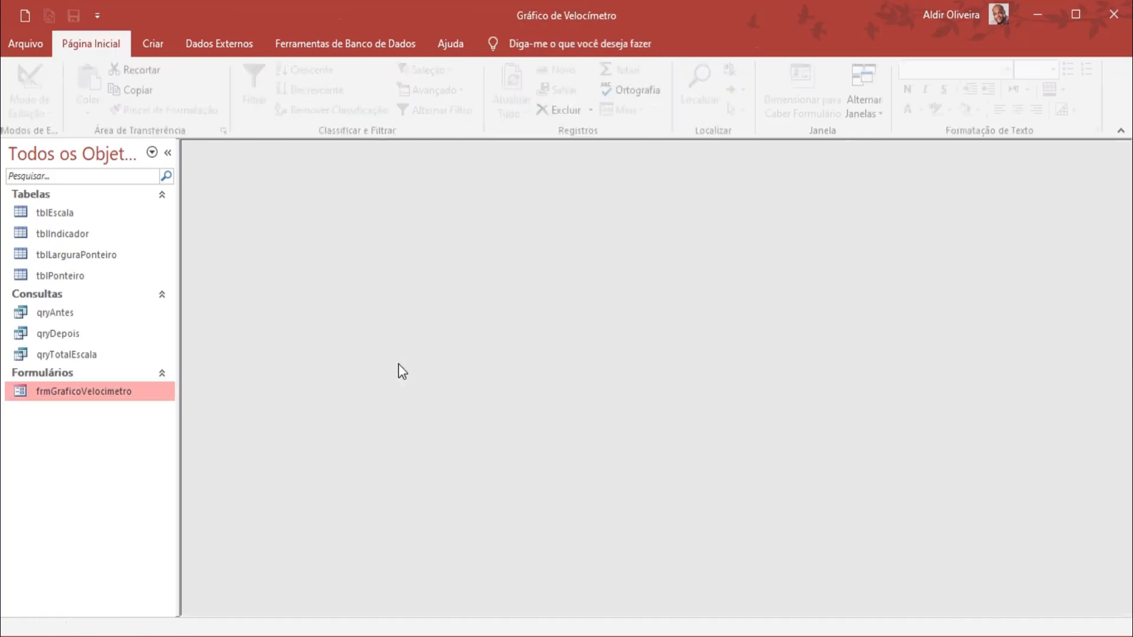
double_click(79, 277)
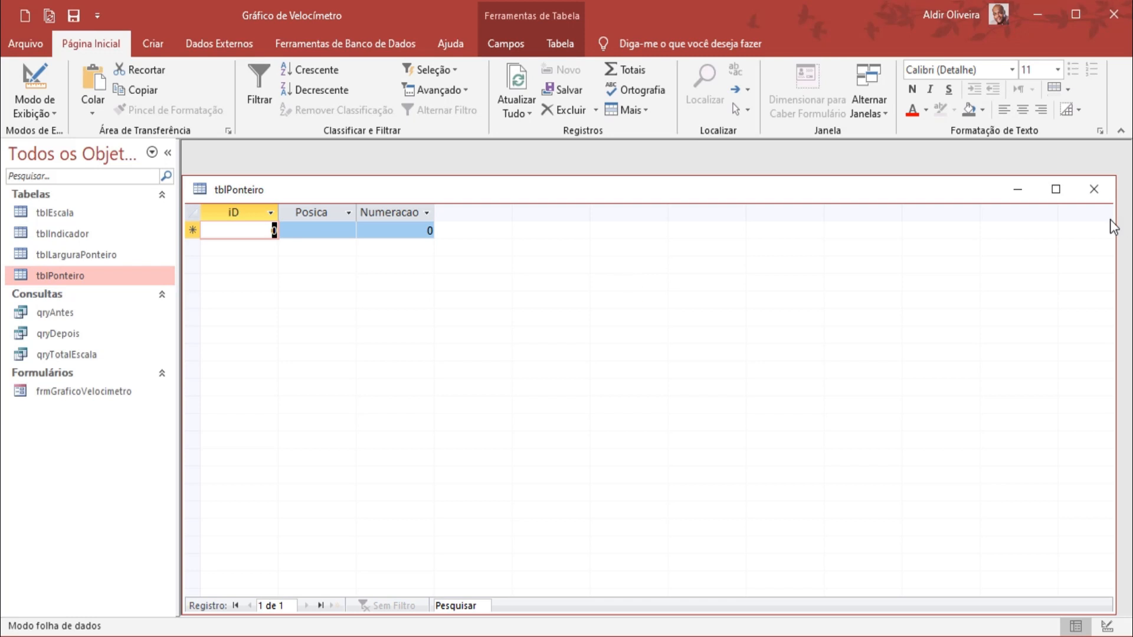
left_click(1094, 189)
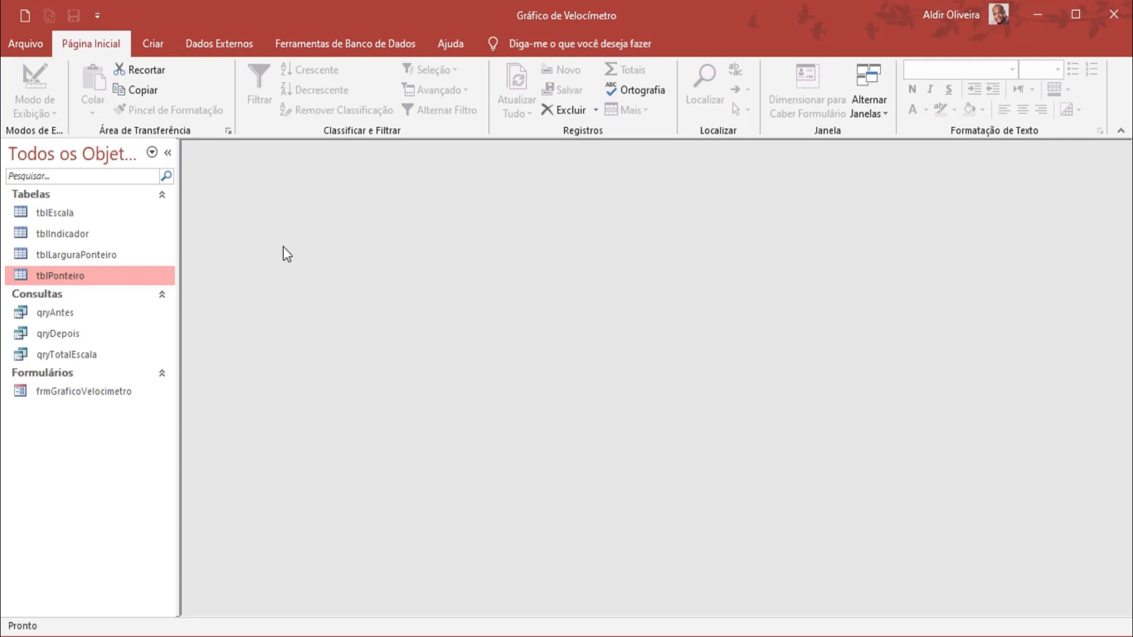
Step: Start a new query in design view with the qryAntes query as its source
left_click(153, 47)
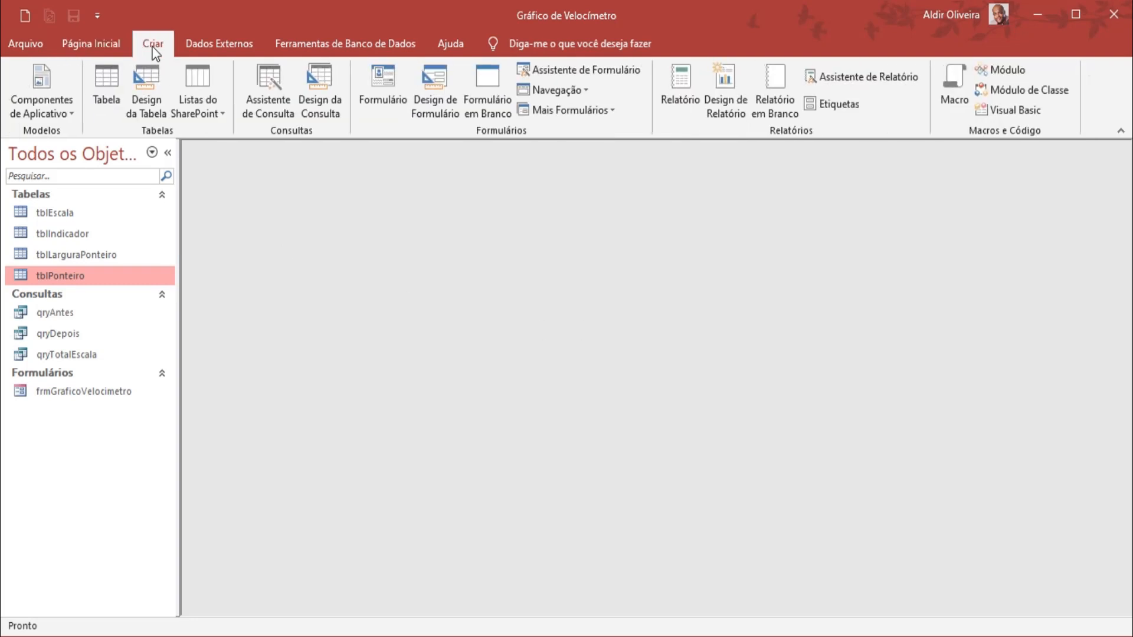
left_click(319, 91)
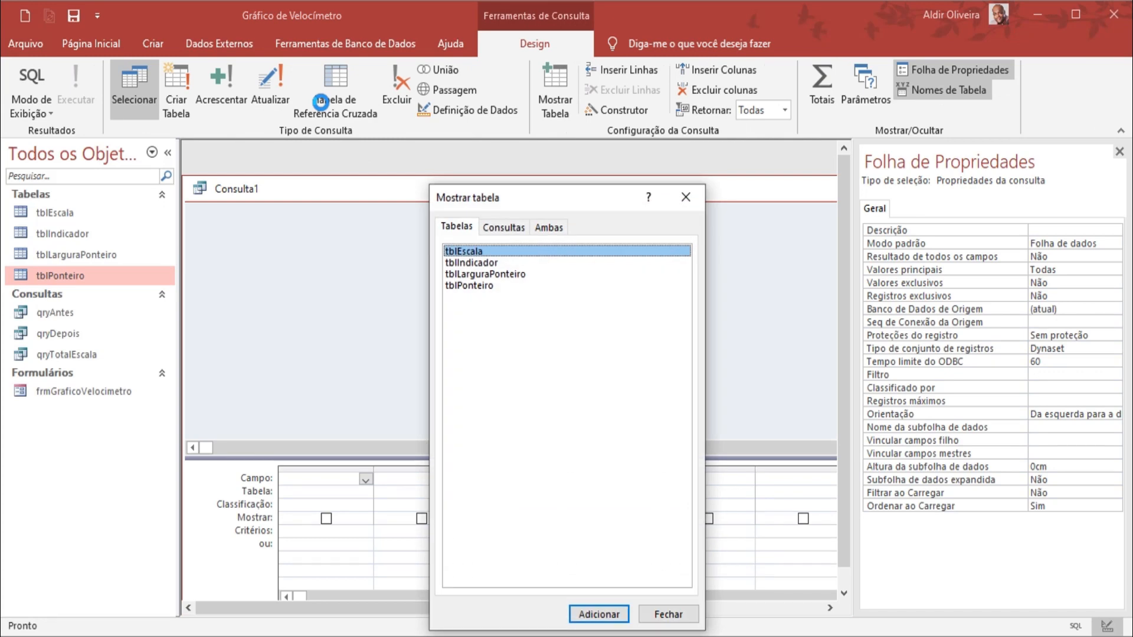
left_click(499, 228)
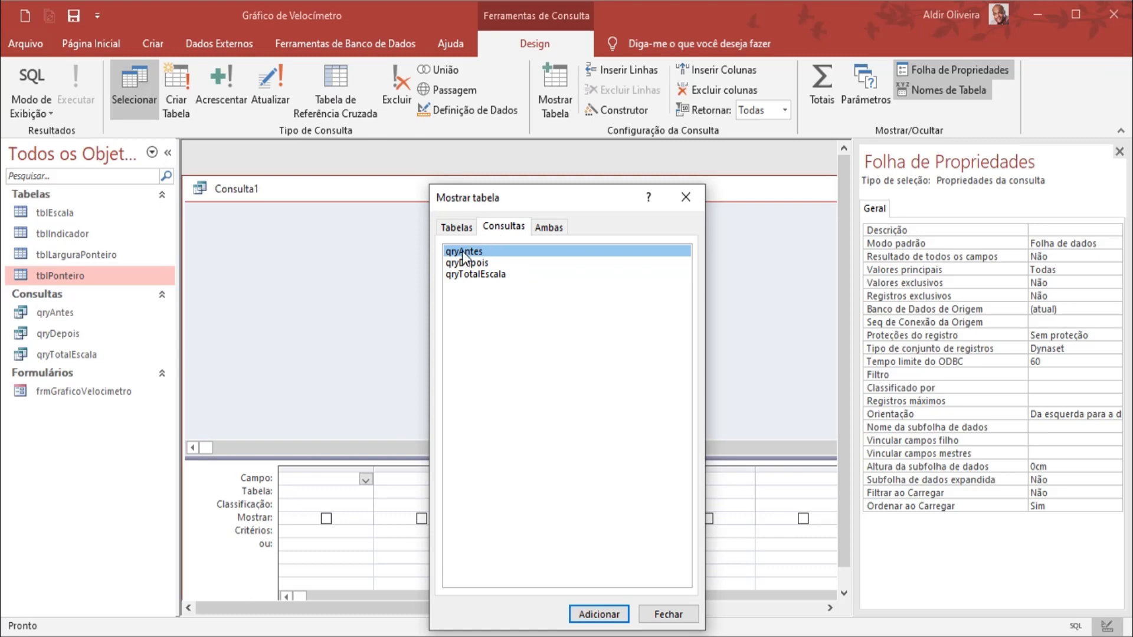
left_click(597, 614)
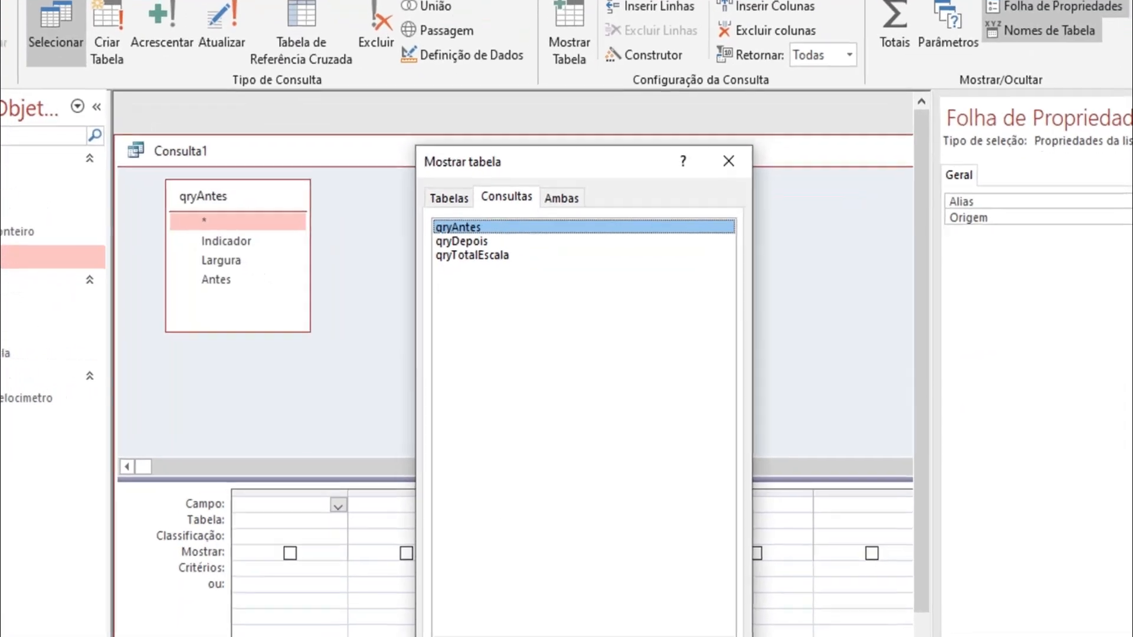
left_click(682, 623)
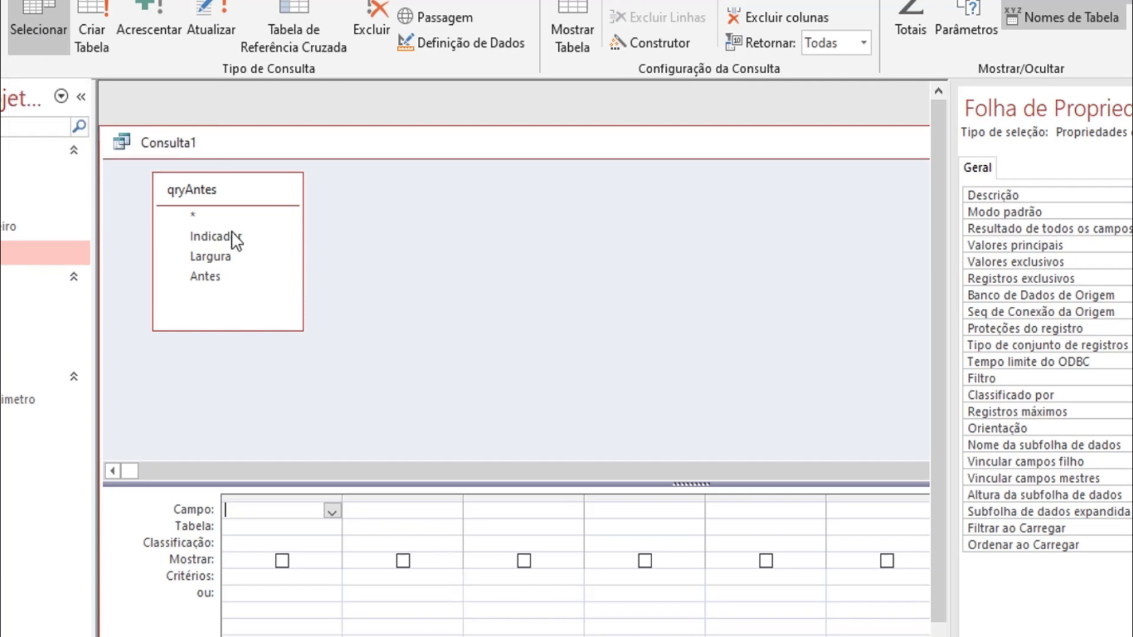
Step: Turn the query into an append query that targets tblPonteiro in the current database
left_click(151, 23)
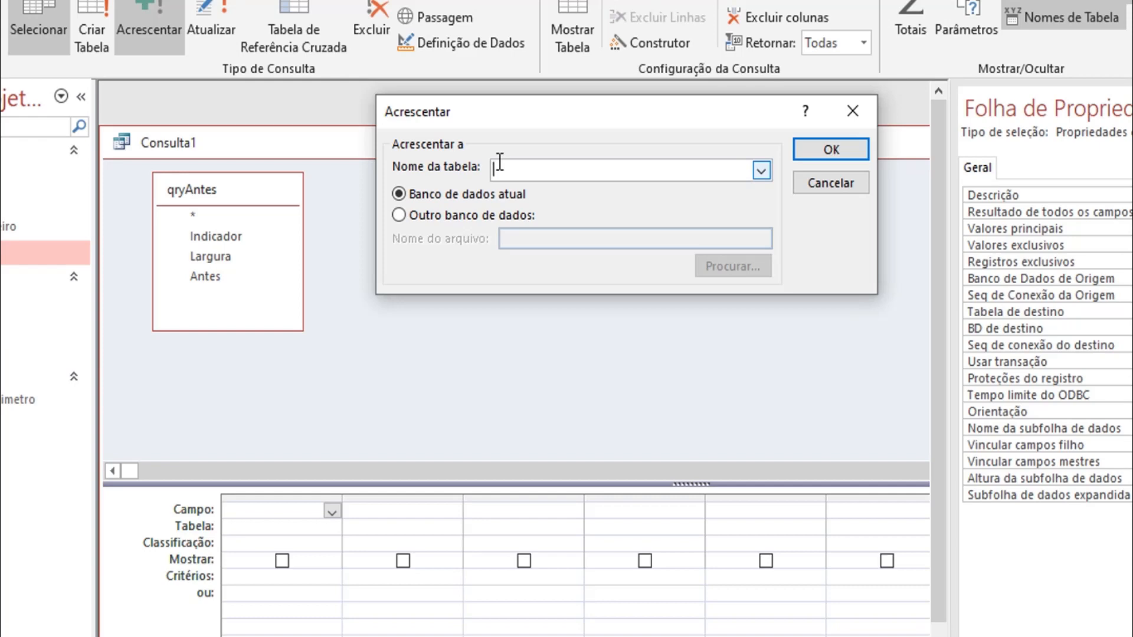
left_click(760, 171)
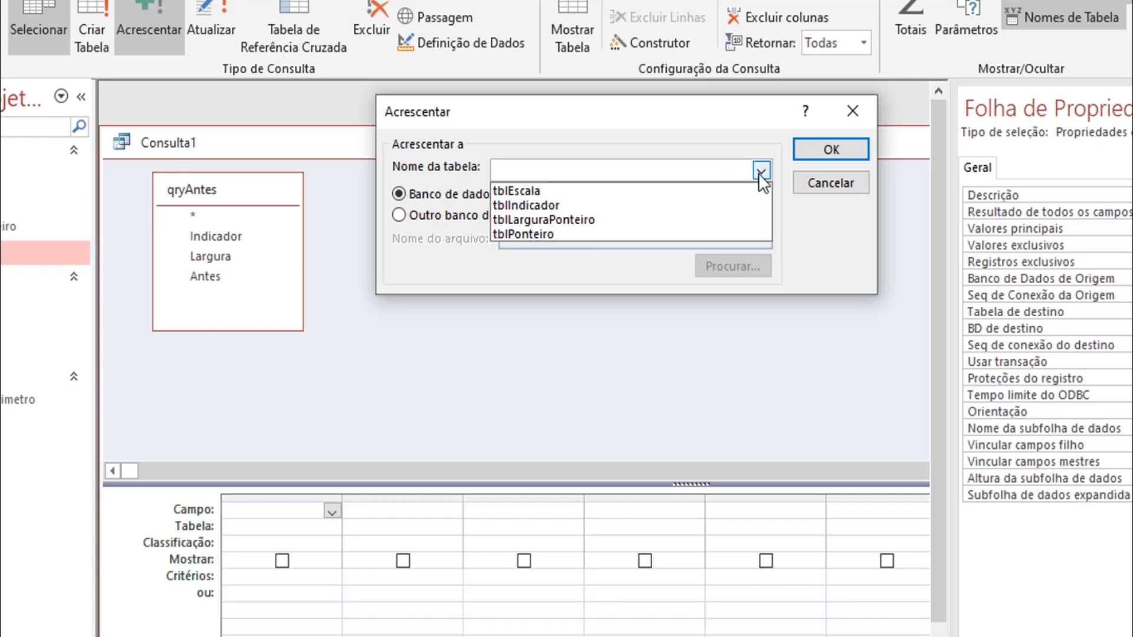
left_click(586, 230)
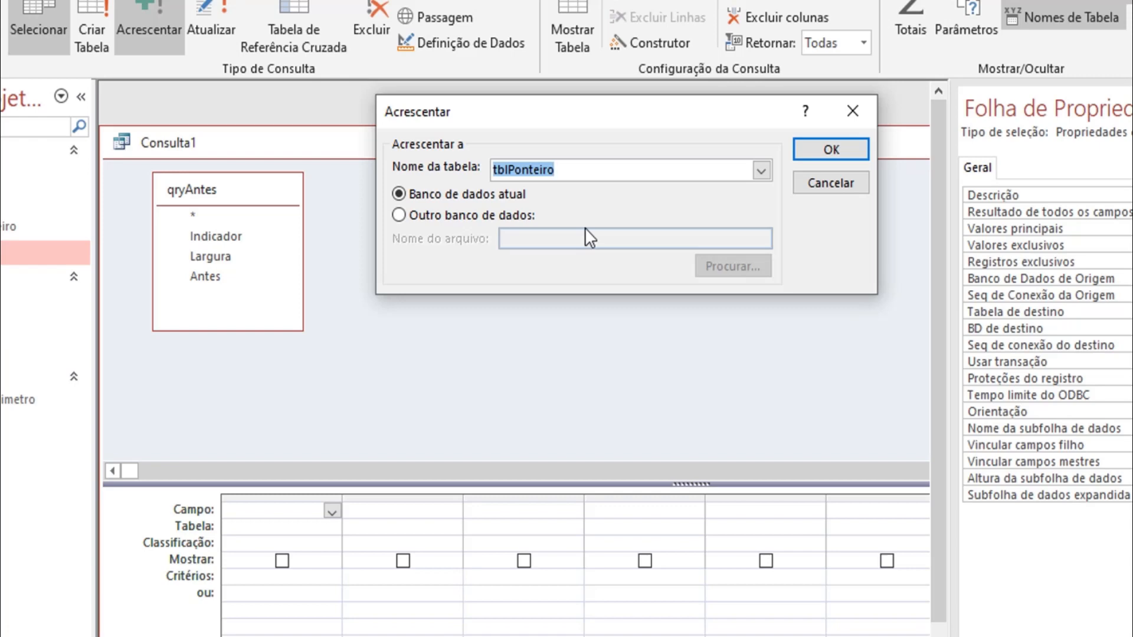
left_click(820, 151)
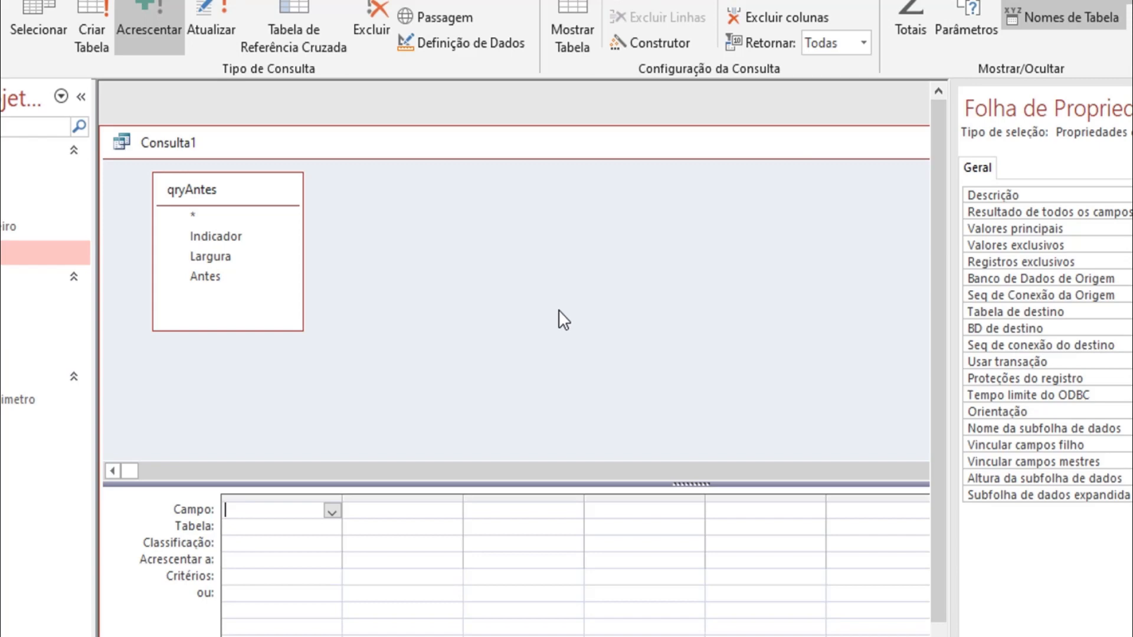
Step: Define the first query column as the expression Expr1: 1 and append it to the iD field
type("E")
type("xpr1")
type(":")
type("1:")
type("1")
left_click(266, 565)
left_click(331, 563)
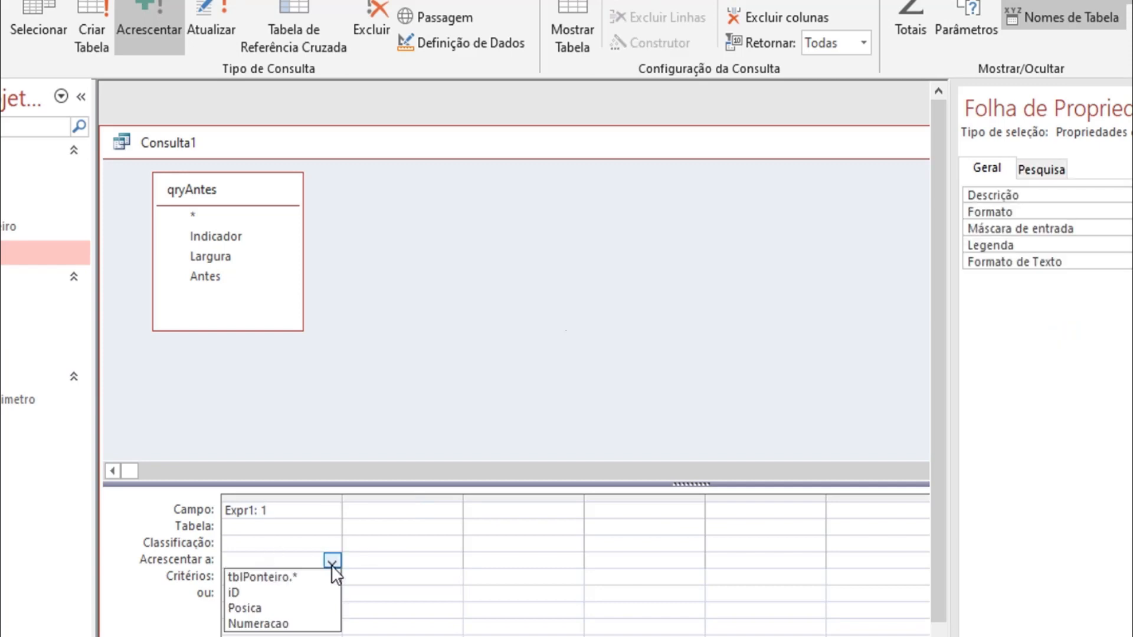
left_click(274, 596)
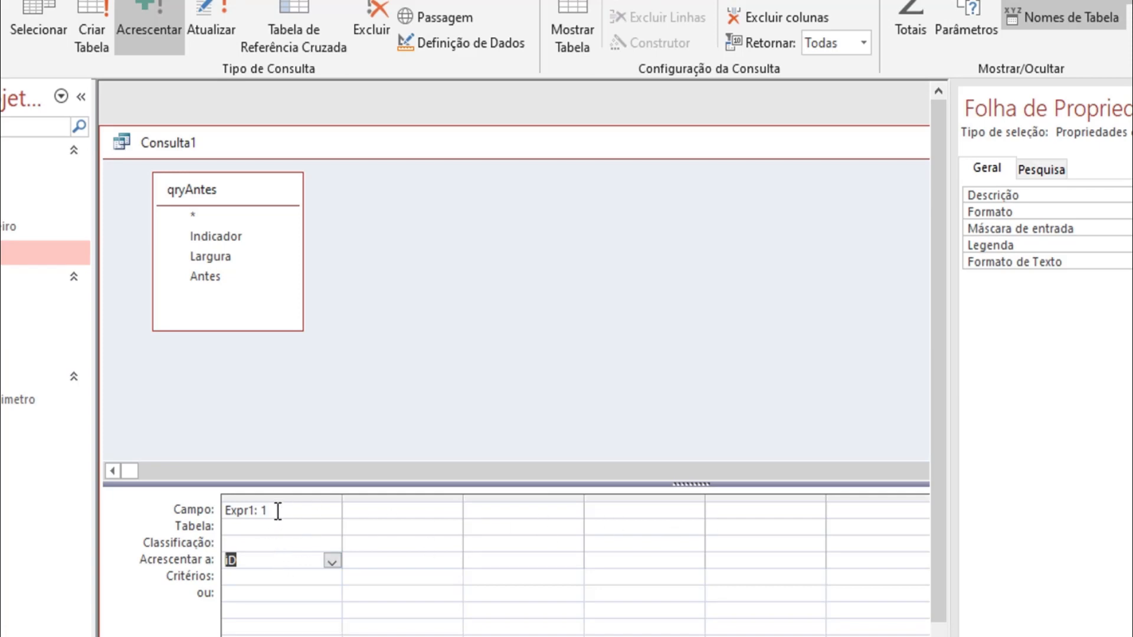
left_click(374, 512)
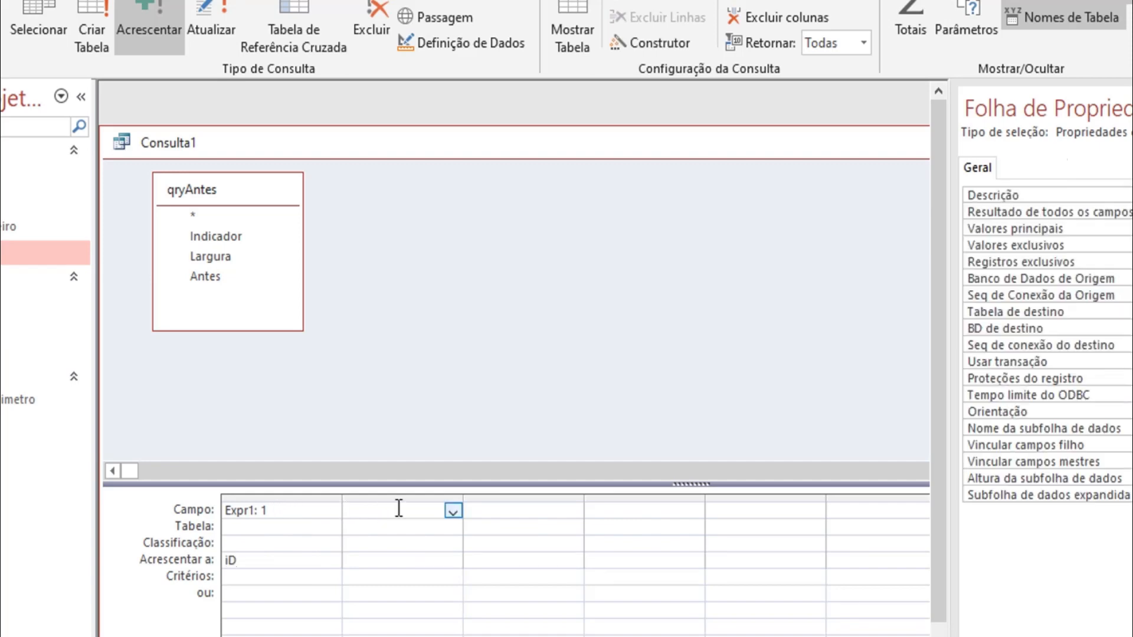
double_click(210, 277)
left_click(392, 568)
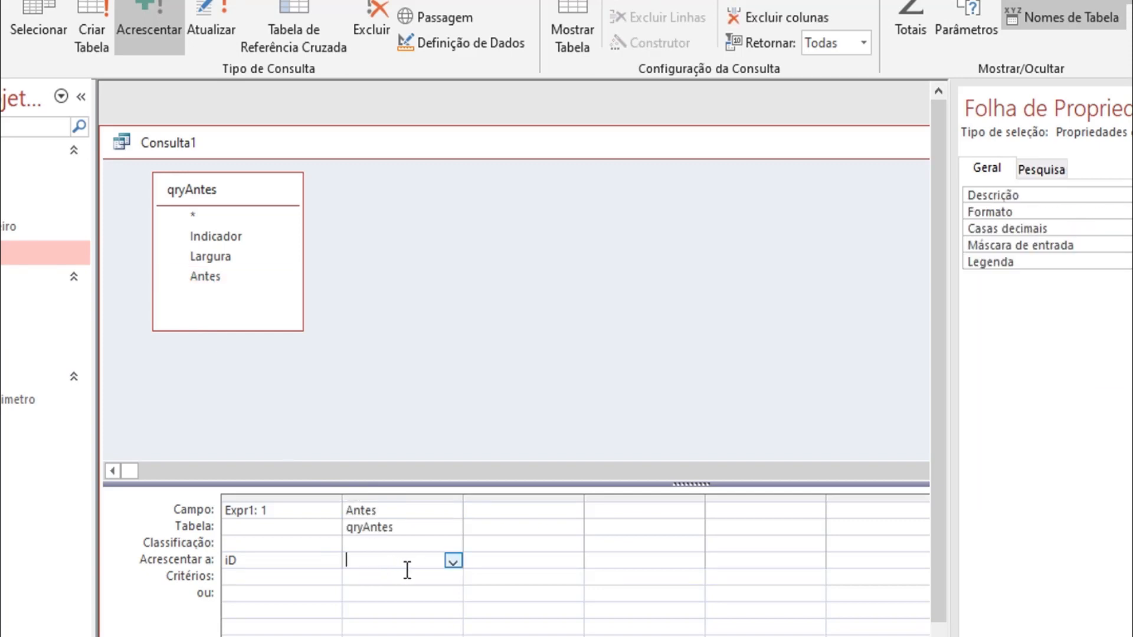
left_click(452, 560)
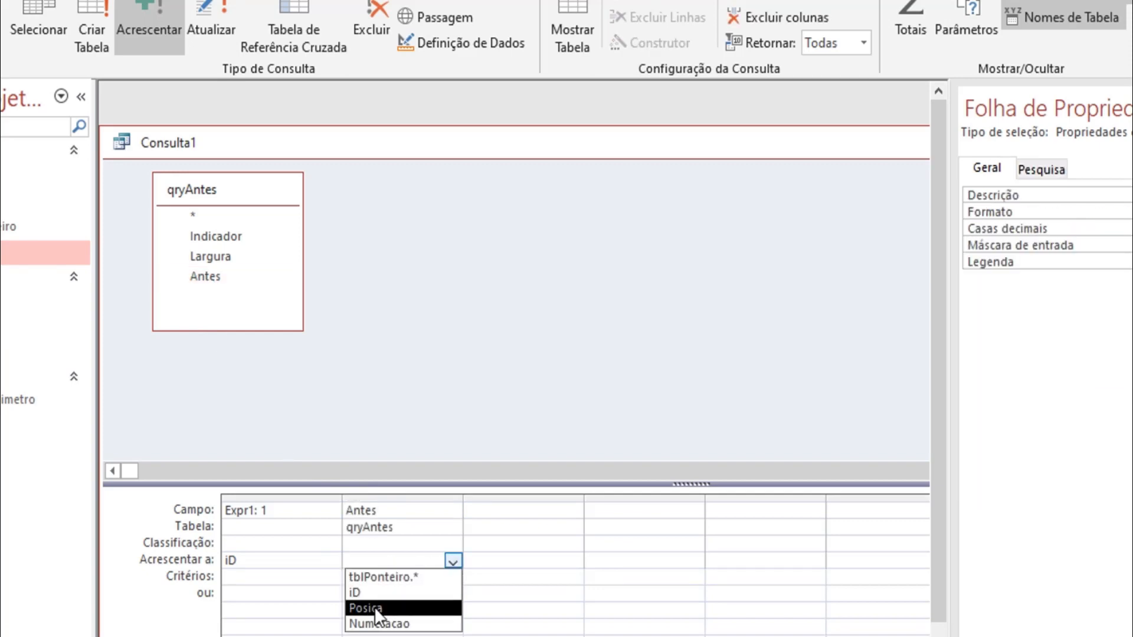
left_click(382, 495)
key("Delete")
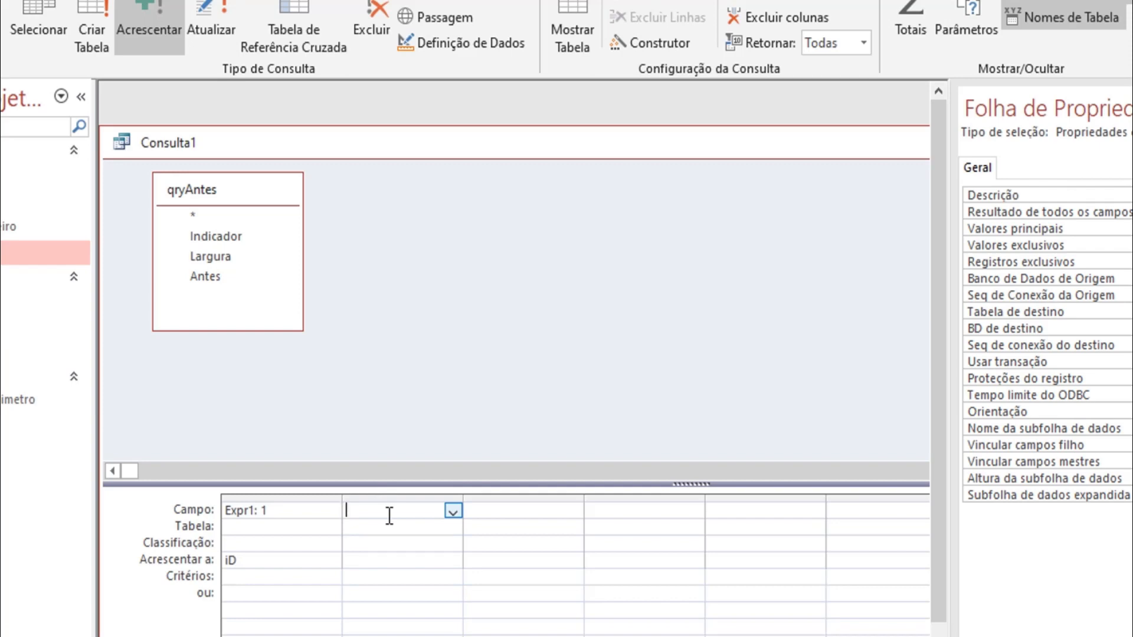
Step: Define the second query column as the expression Expr2: "Antes" and append it to the Posica field
type("Expr")
type("2:")
type("'")
type("Antes")
type("\"")
left_click(373, 560)
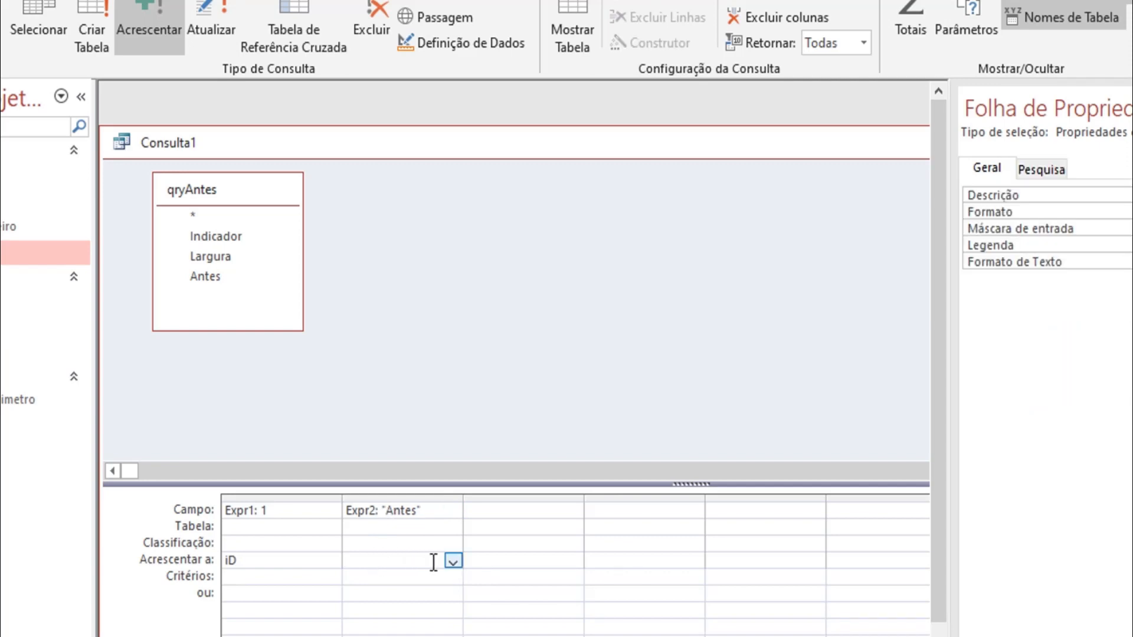
left_click(453, 561)
left_click(390, 606)
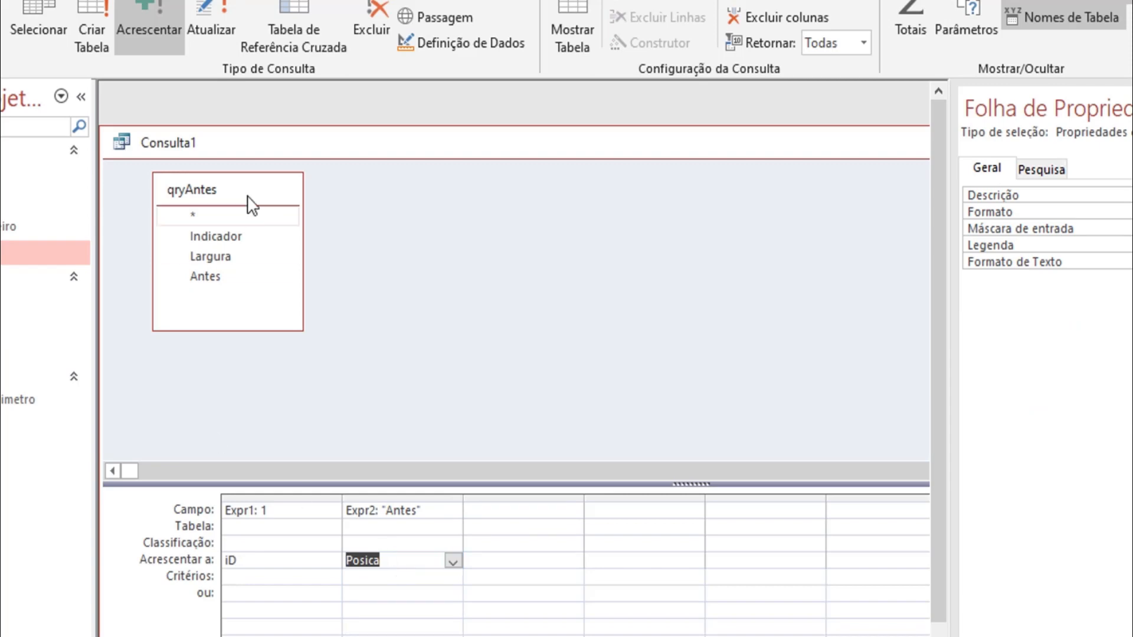
Step: Save the append query under the name Consulta1 and close it
right_click(331, 144)
left_click(355, 145)
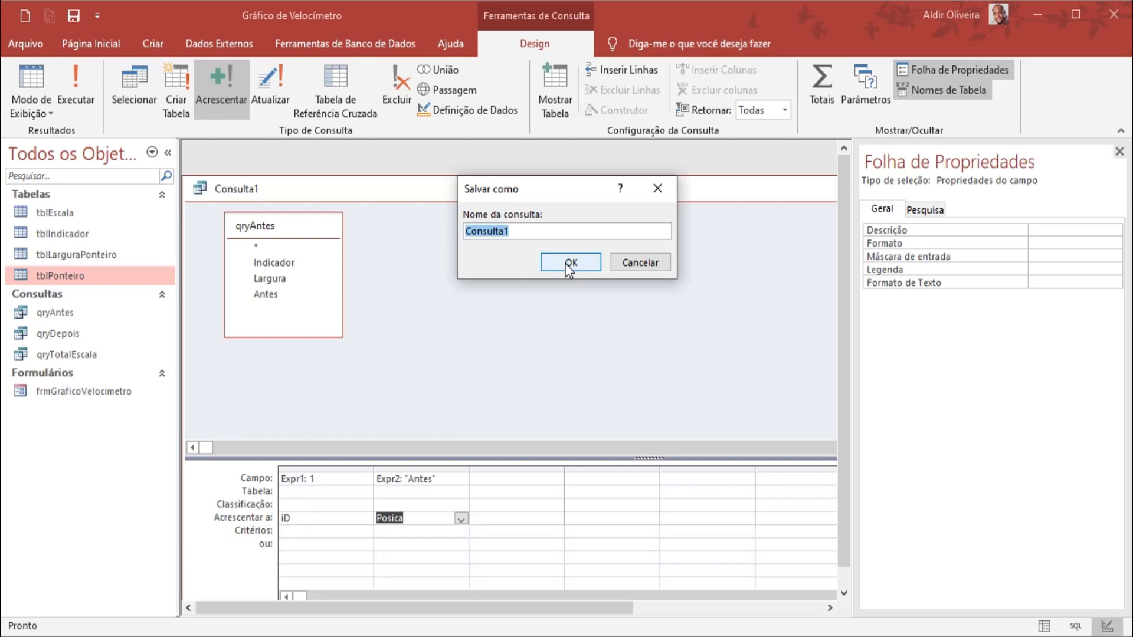
left_click(569, 265)
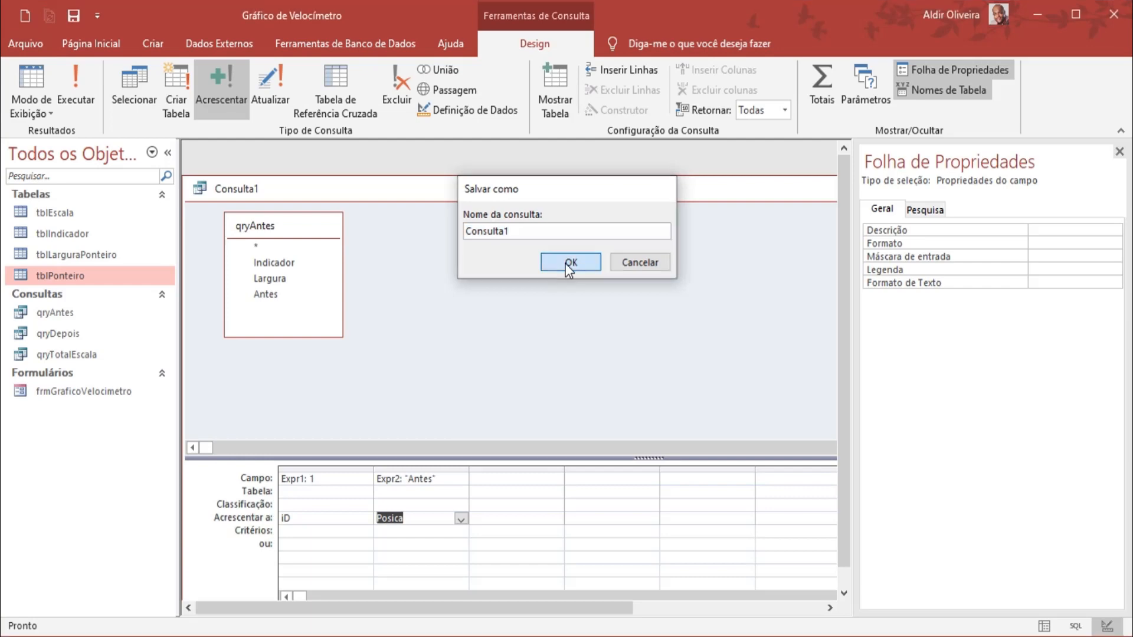
right_click(565, 188)
left_click(587, 221)
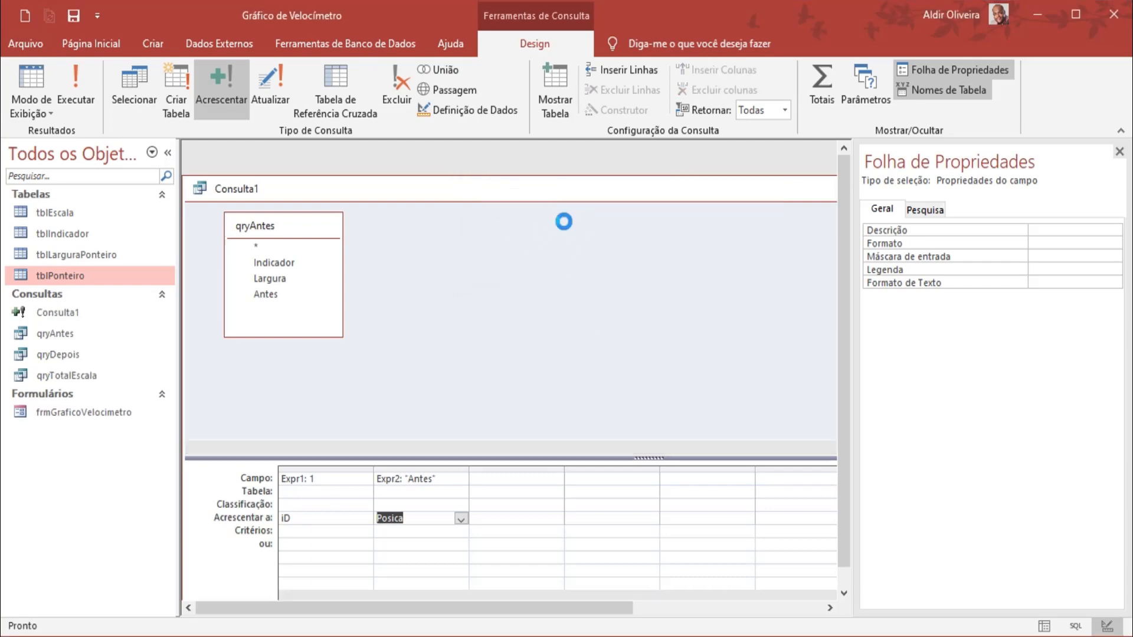
Step: Correct the name of tblPonteiro's short-text field to Posicao, then close the table design with the change saved
right_click(82, 279)
left_click(115, 305)
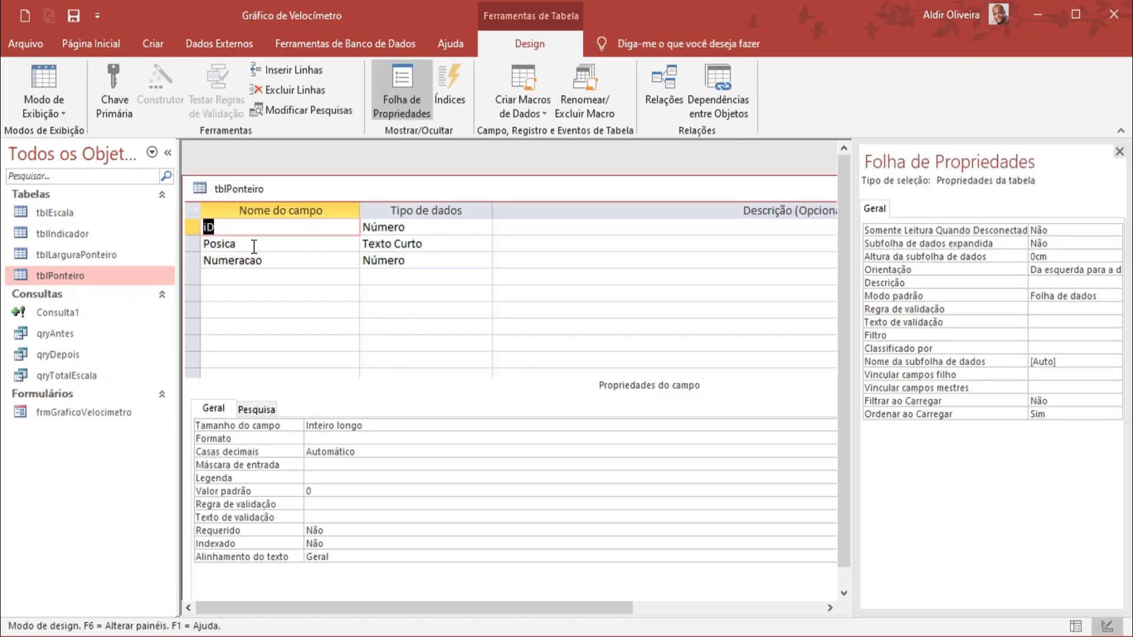
left_click(254, 247)
type("o")
key("Tab")
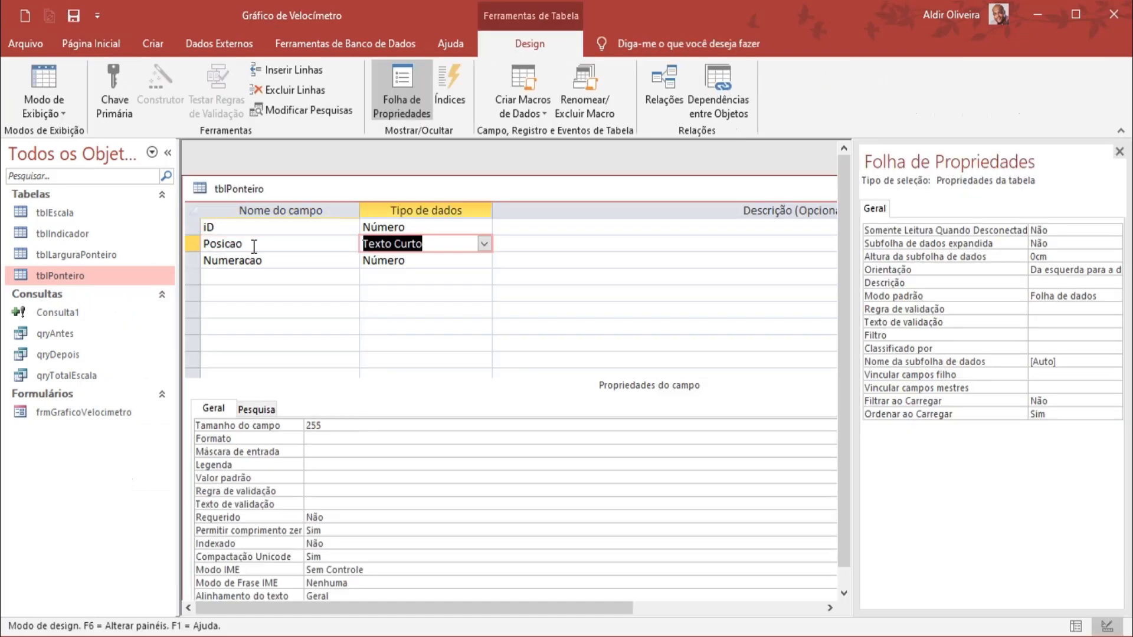
right_click(466, 184)
left_click(515, 362)
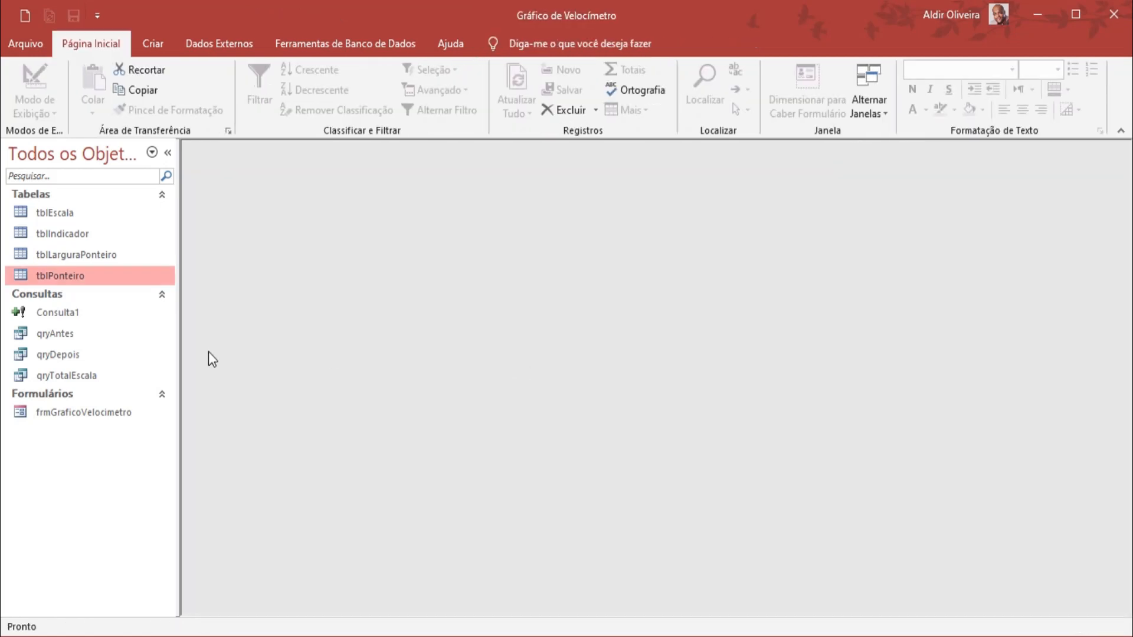
Step: Reopen Consulta1 in design view and add the Antes field of qryAntes as the third column, appended to Numeracao
left_click(40, 318)
right_click(40, 317)
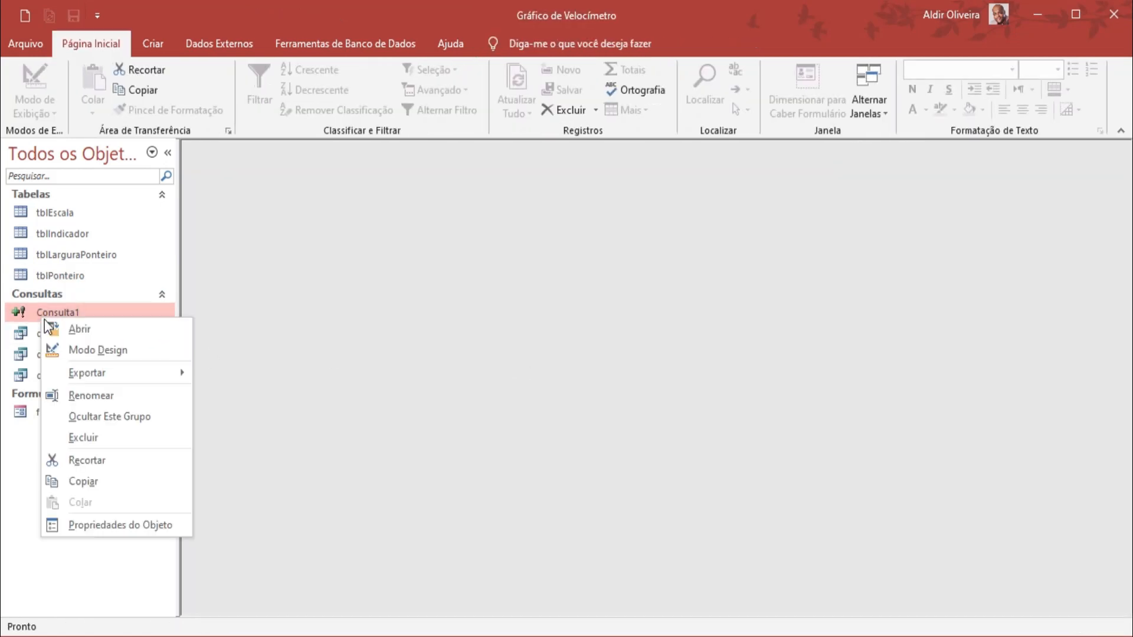
left_click(67, 344)
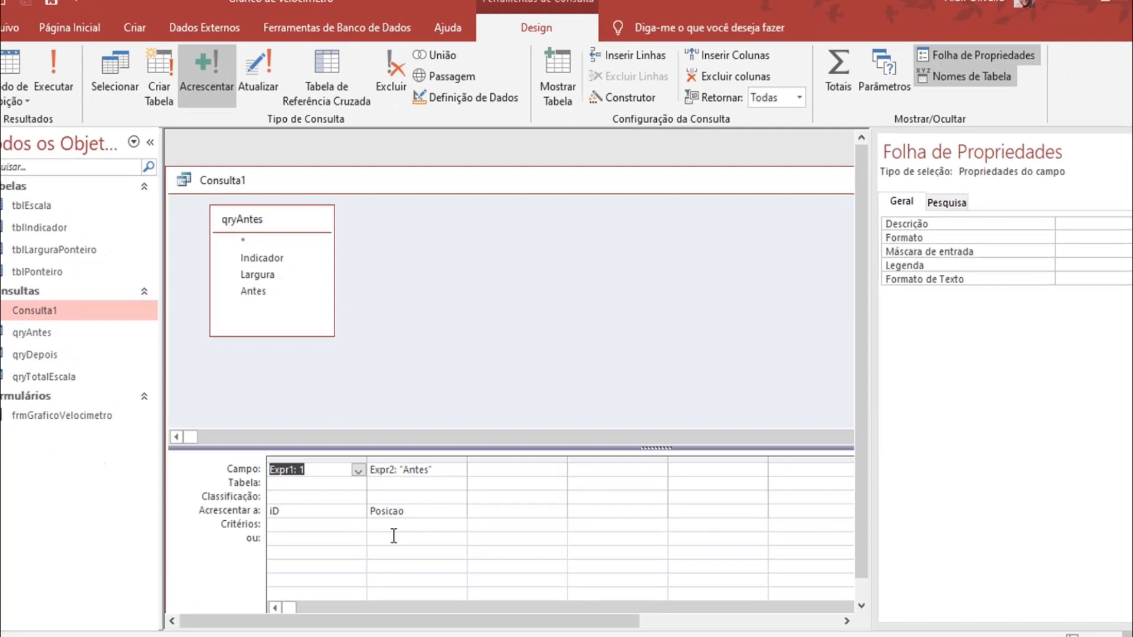
left_click(416, 505)
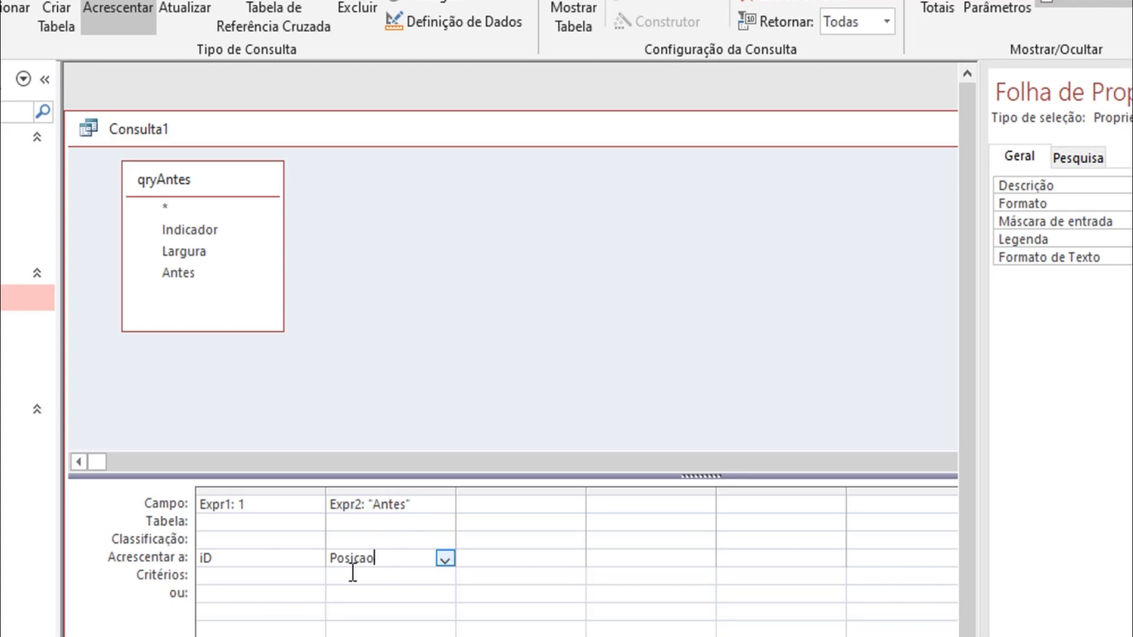
left_click(486, 507)
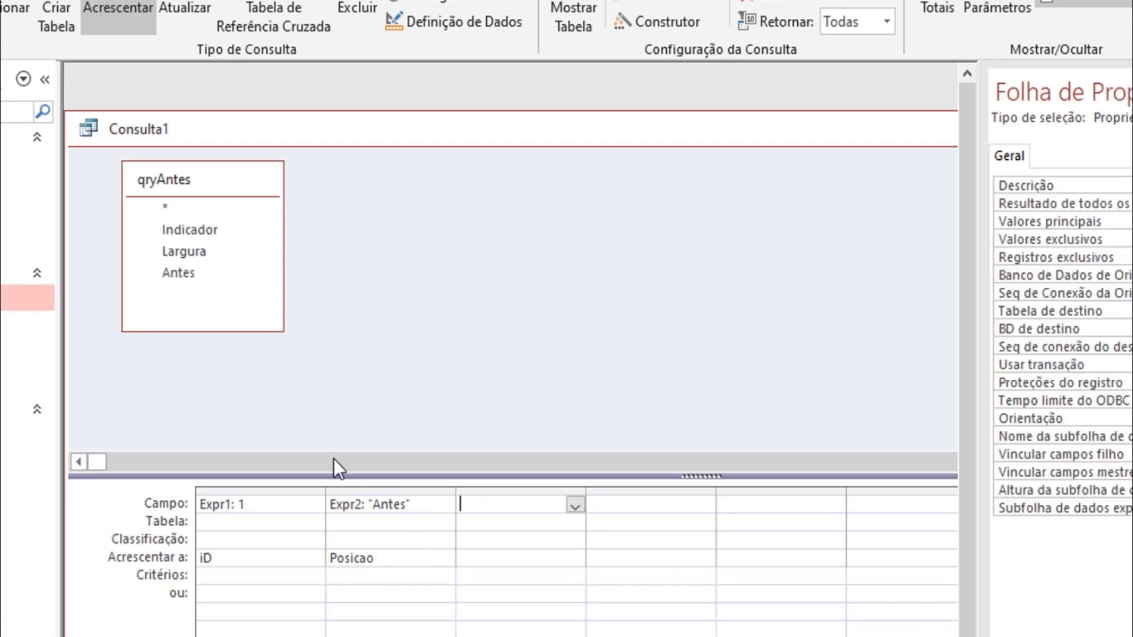
double_click(196, 277)
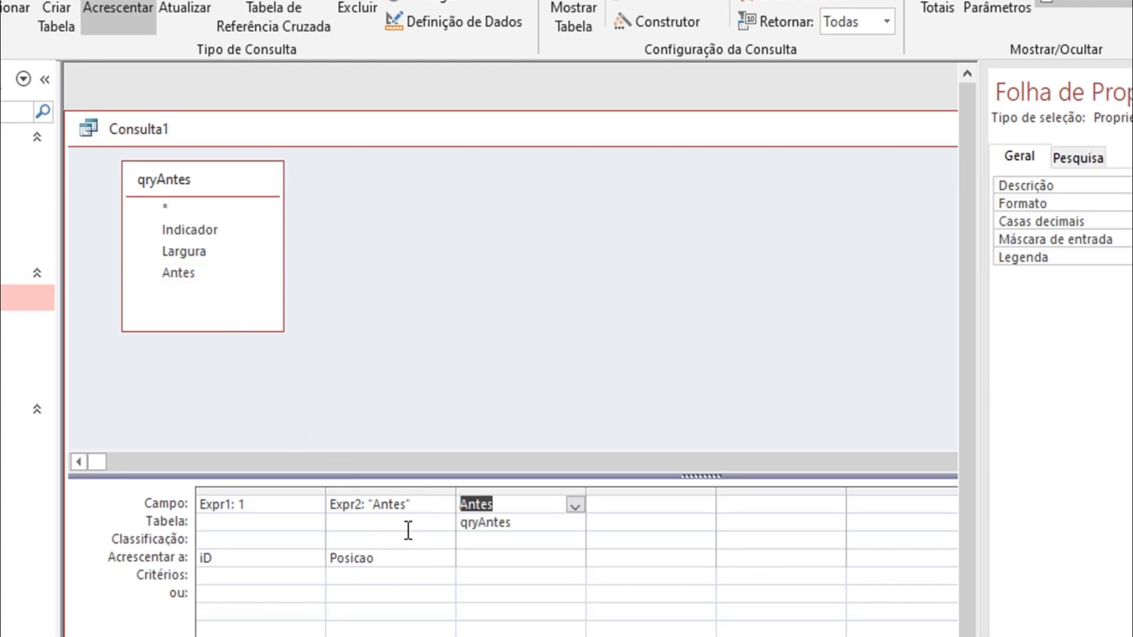
left_click(471, 561)
left_click(575, 558)
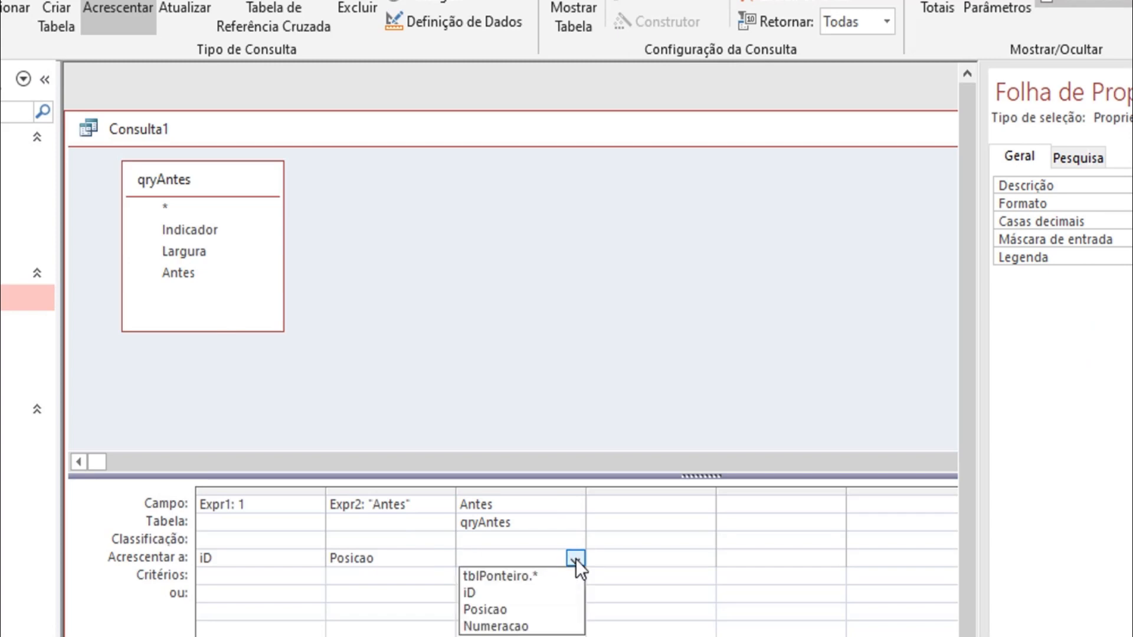
left_click(522, 628)
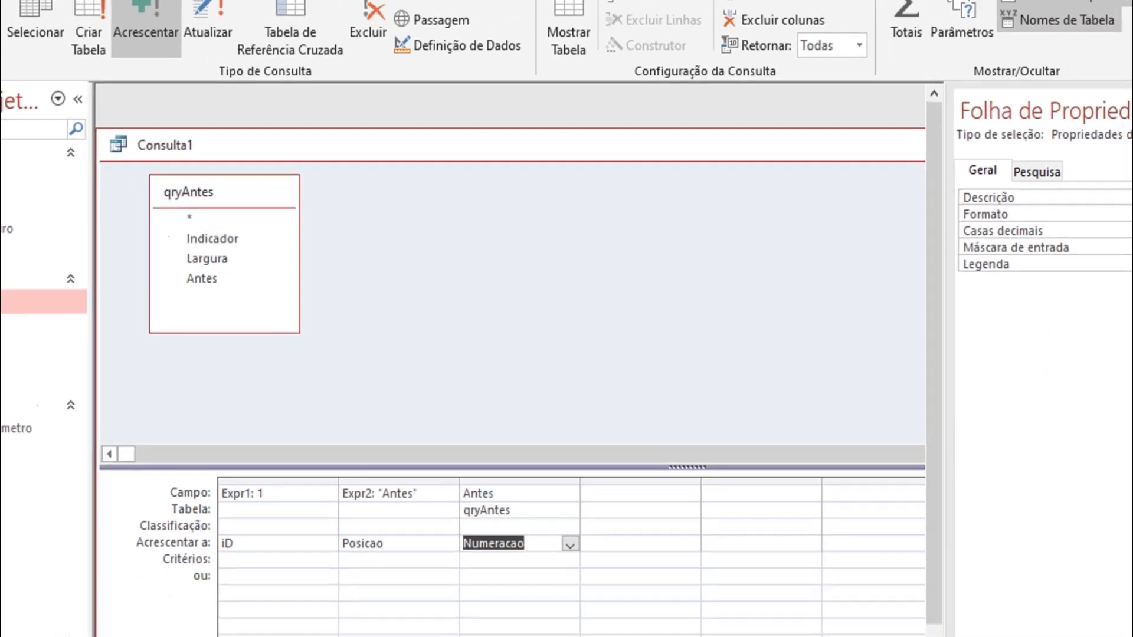
Step: Run the append query and accept adding the row, then save and close the query
left_click(76, 83)
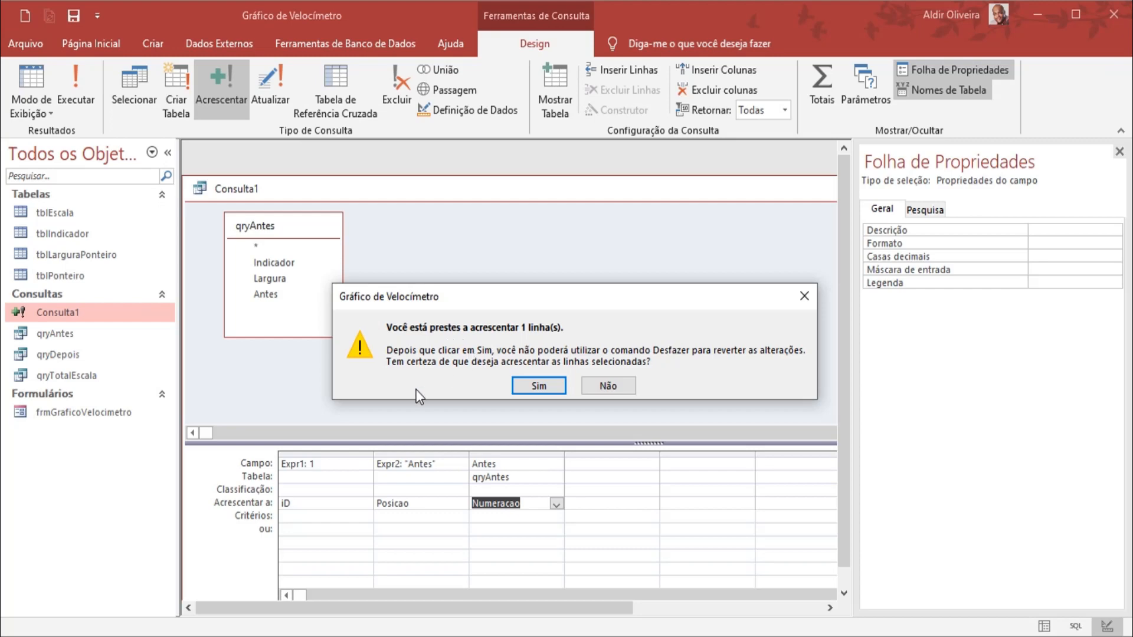
left_click(552, 387)
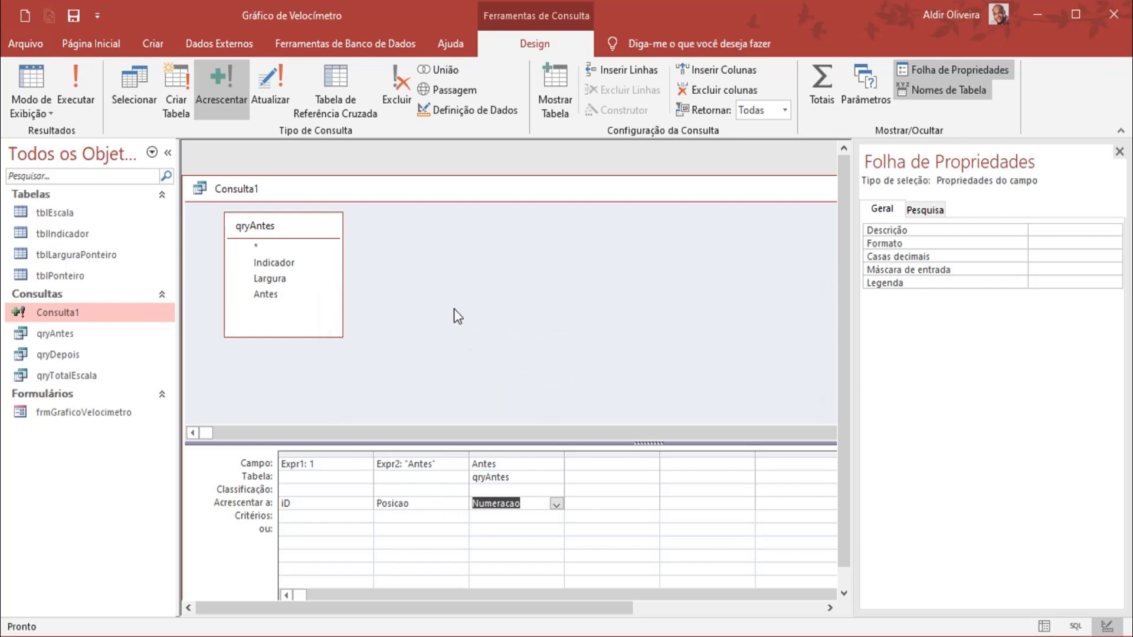
right_click(511, 192)
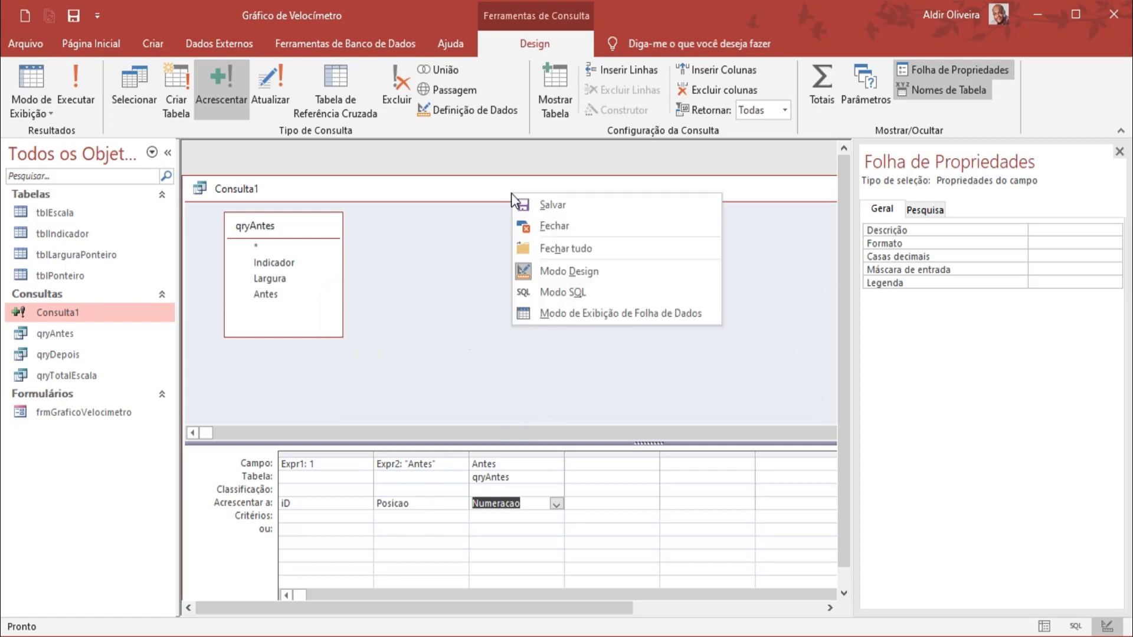
left_click(545, 204)
right_click(555, 193)
left_click(572, 214)
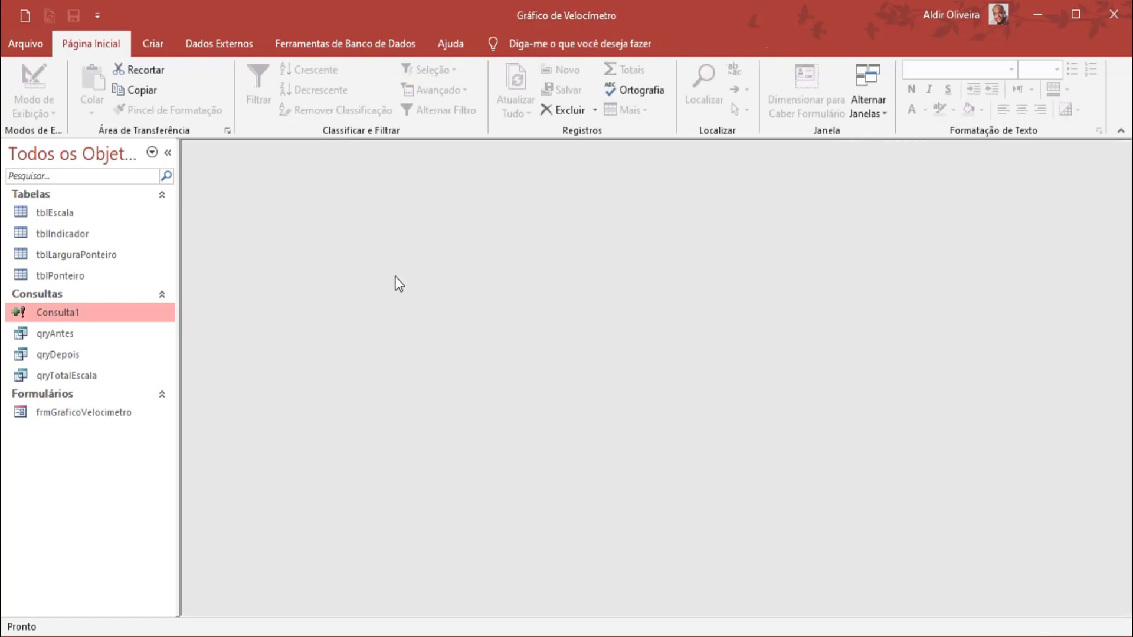
Step: Rename the Consulta1 query as qryAcresc_Antes
key("F2")
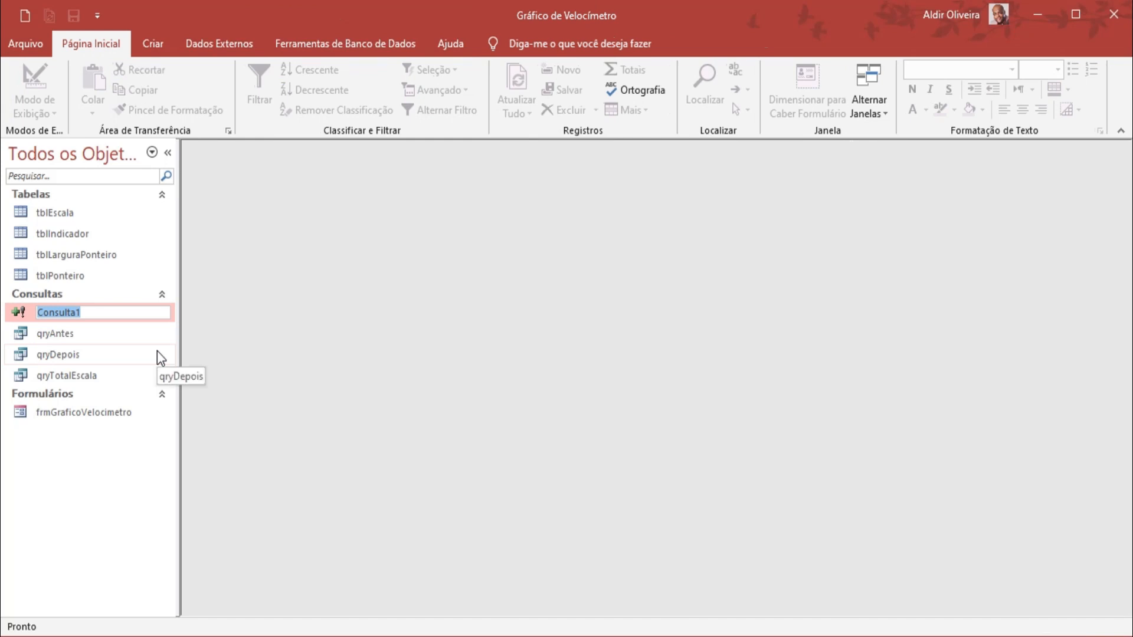
type("qryA")
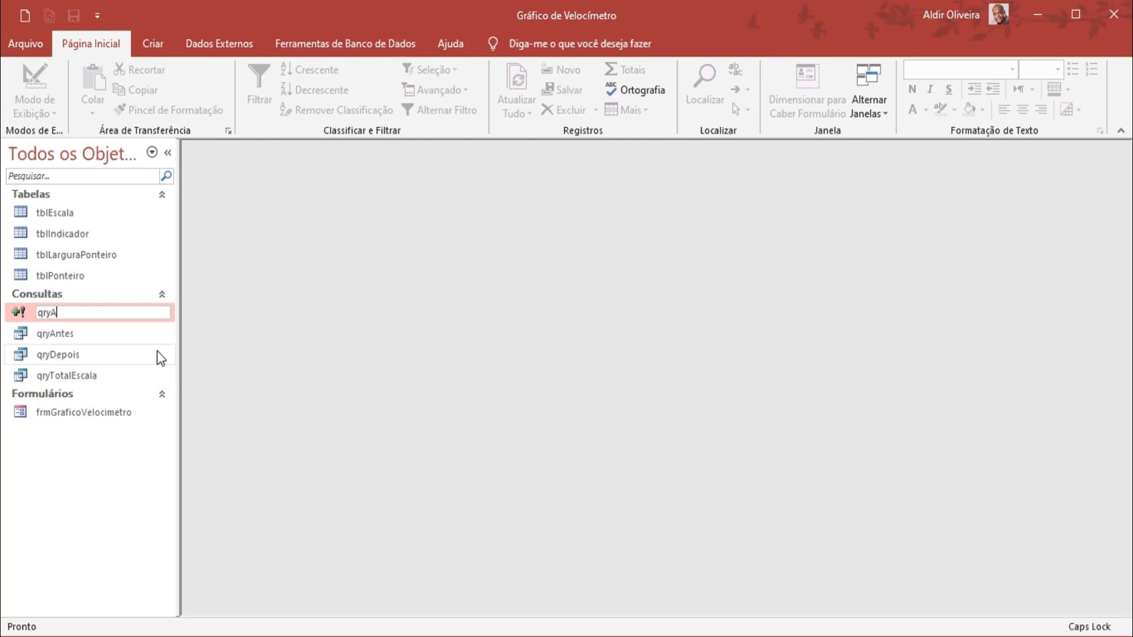
type("cresc_Antes")
key("Return")
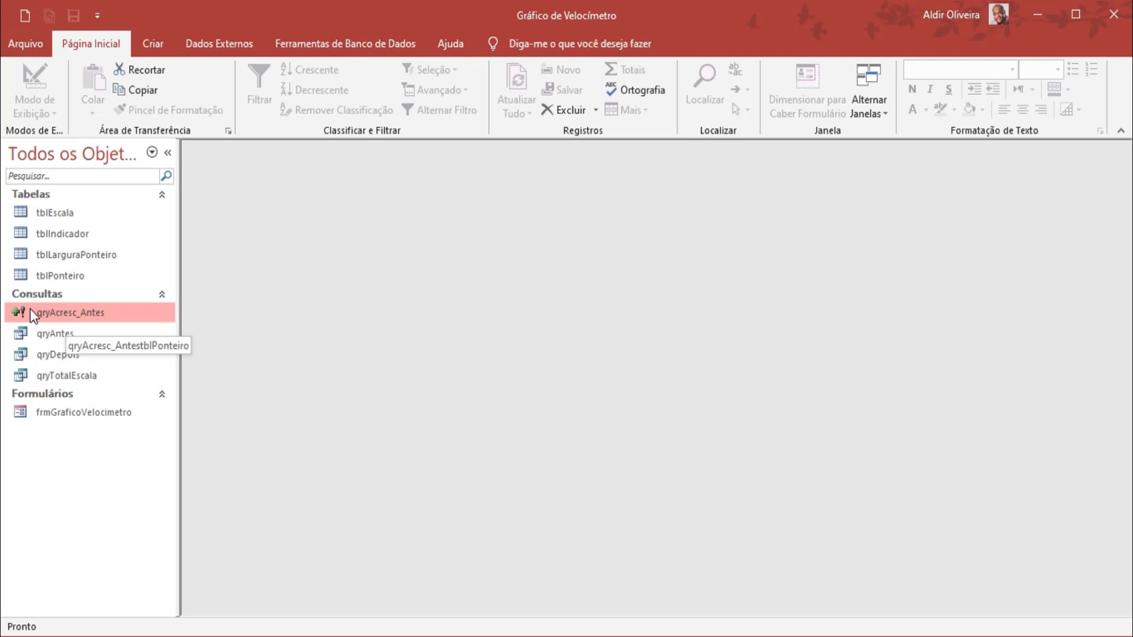
Step: Open tblPonteiro to check the appended record, then close the table
double_click(65, 276)
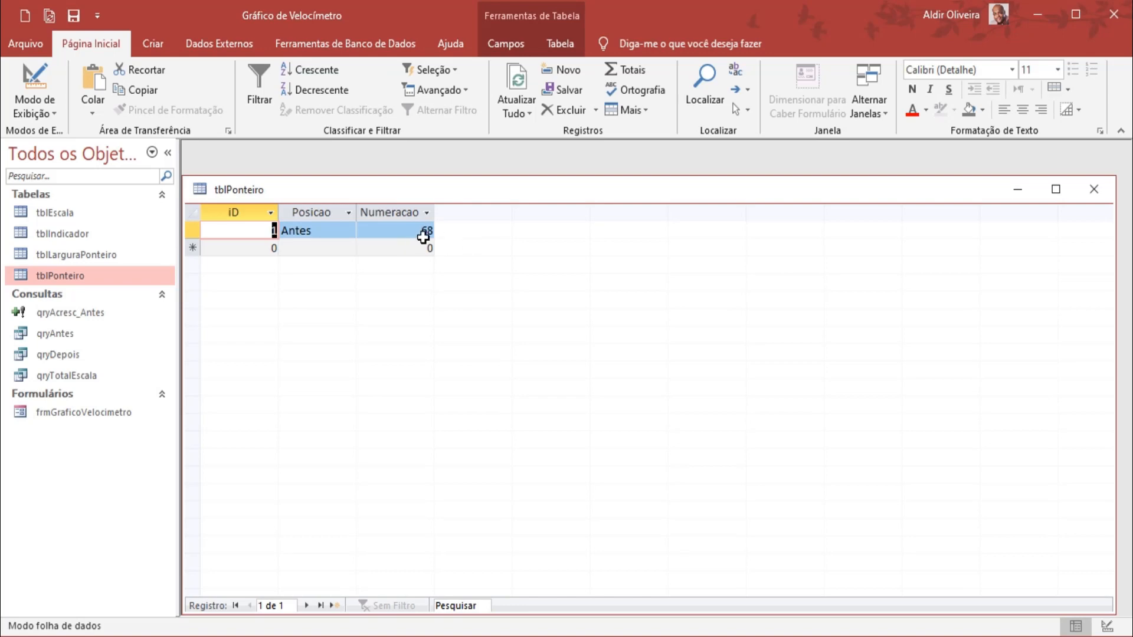
right_click(510, 194)
left_click(532, 223)
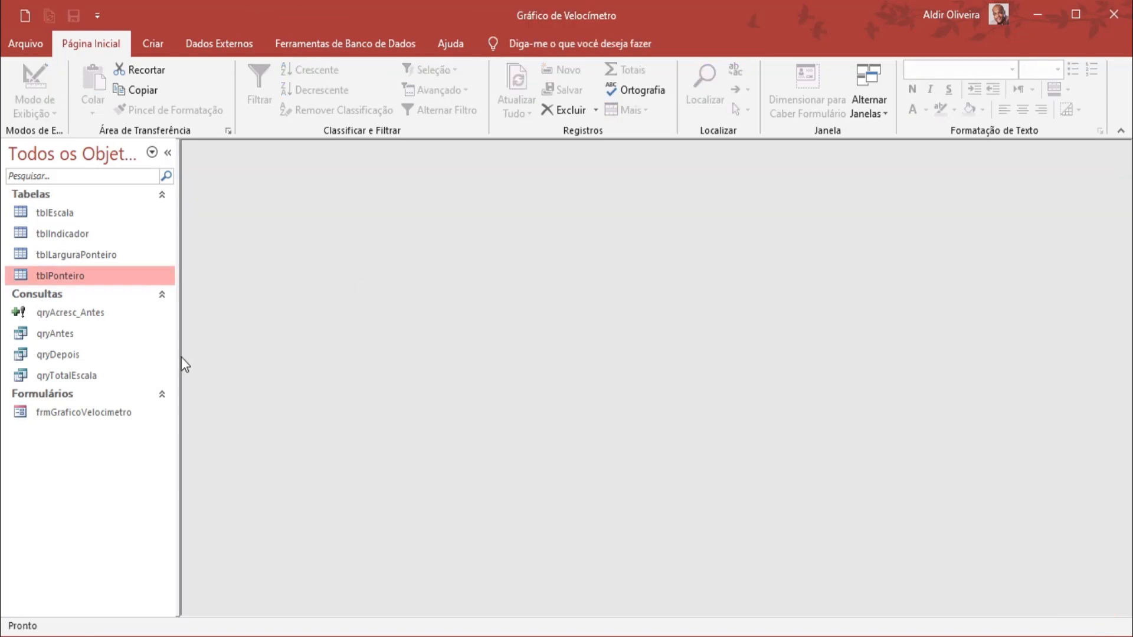
Step: Duplicate the qryAcresc_Antes query under the name qryAcresc_Ponteiro
left_click(95, 315)
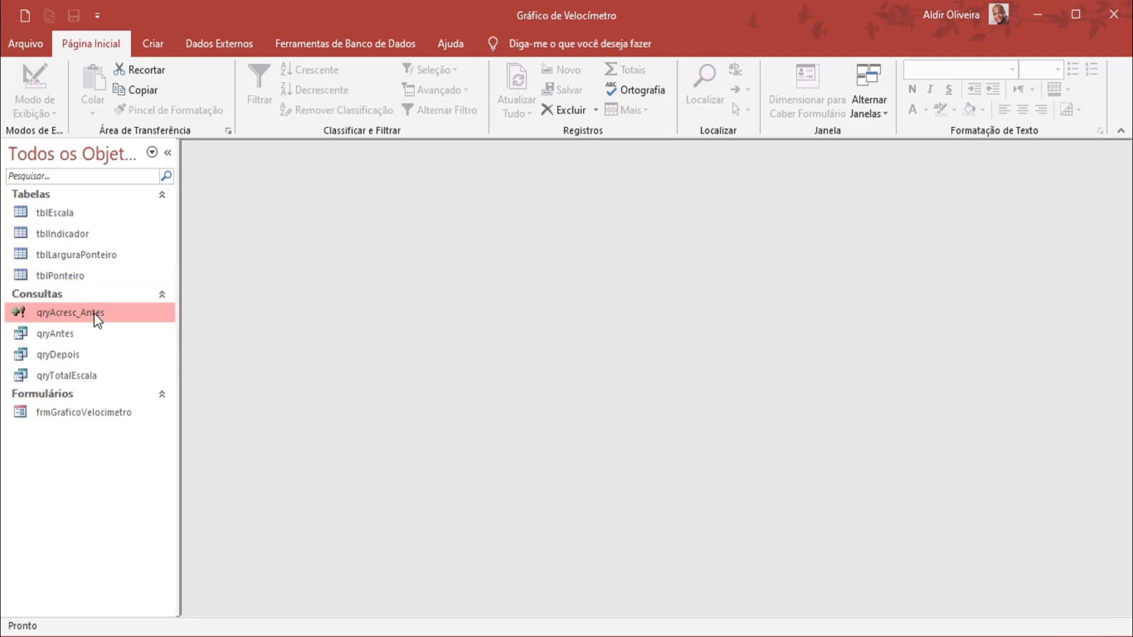
key("ctrl+c")
key("ctrl+v")
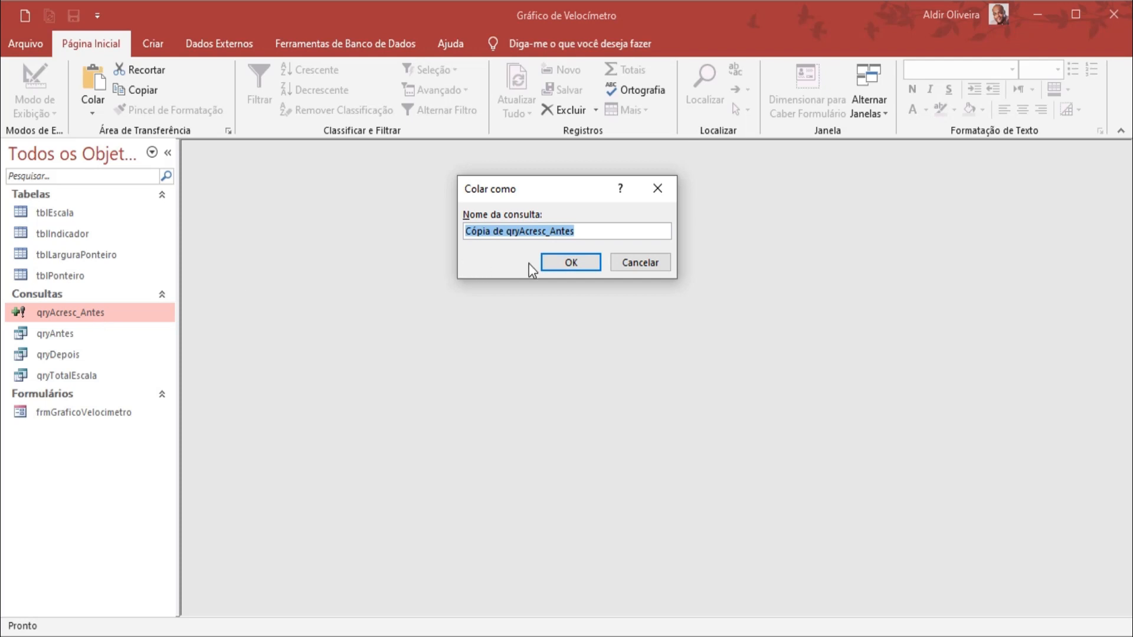
left_click(507, 231)
left_click_drag(508, 231, 292, 232)
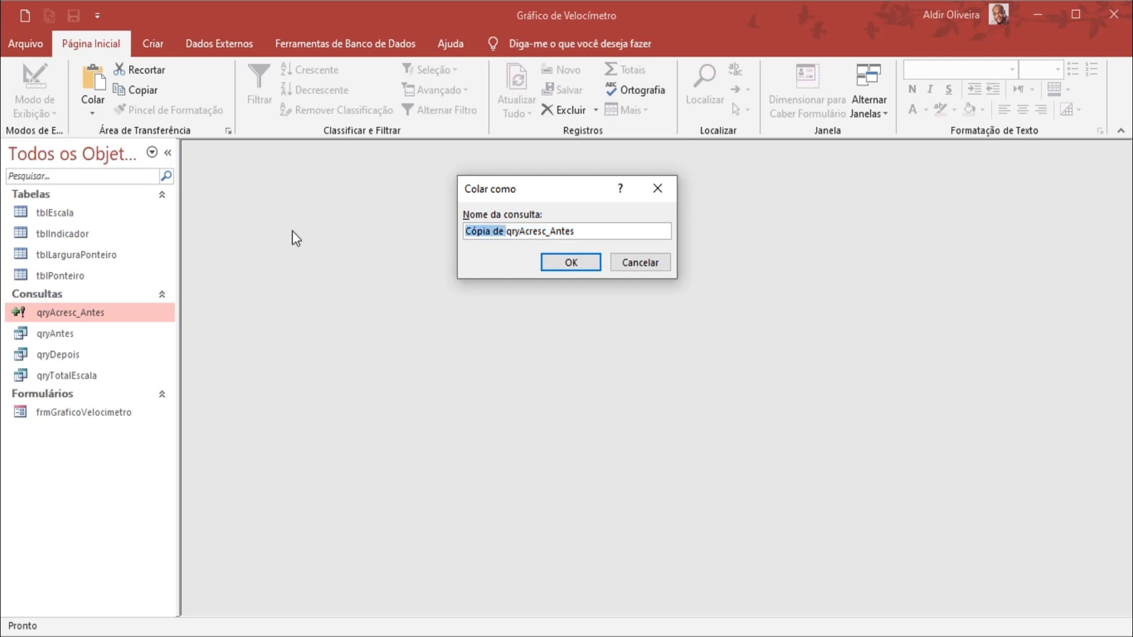
key("Delete")
left_click(510, 231)
left_click(550, 231, "shift")
type("Ponteiro")
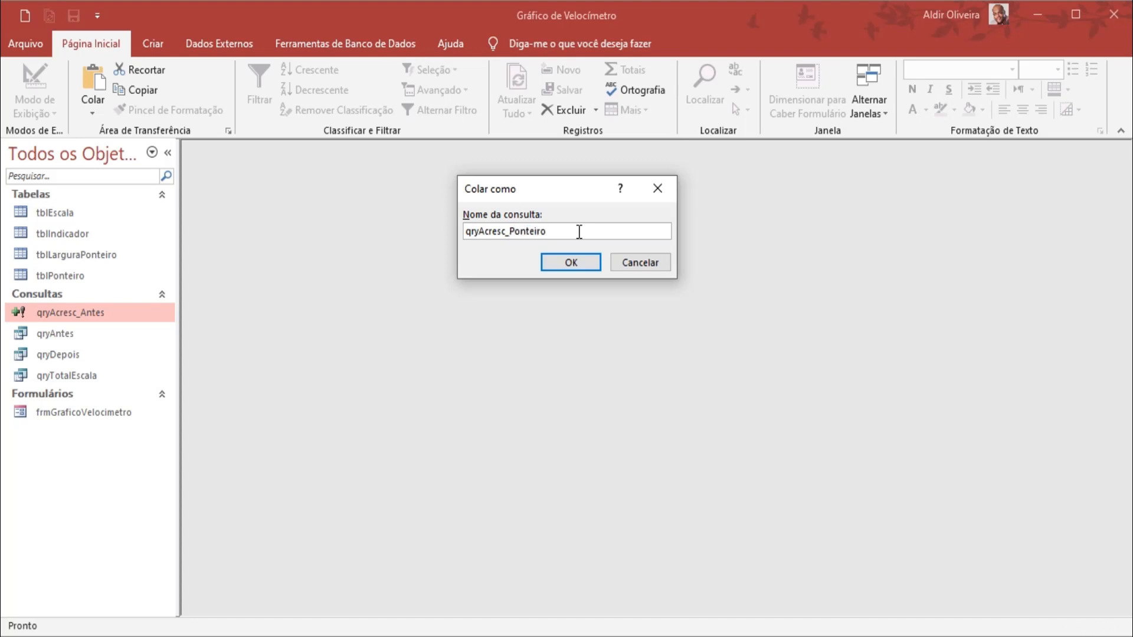
key("Return")
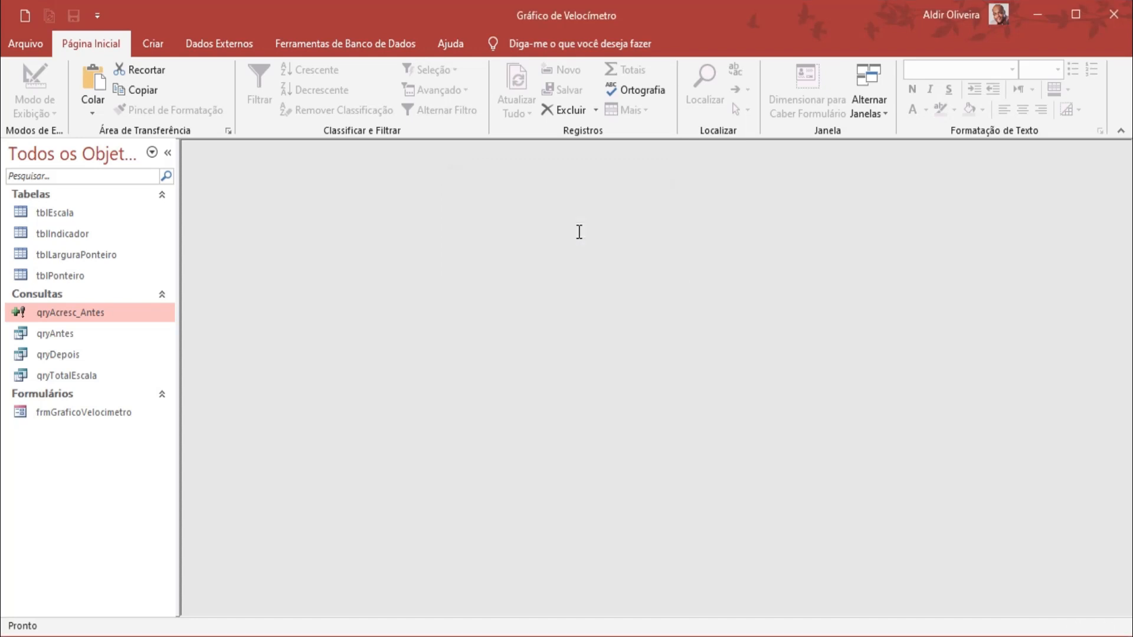
Step: Open qryAcresc_Ponteiro in design view and remove qryAntes as its source
right_click(89, 338)
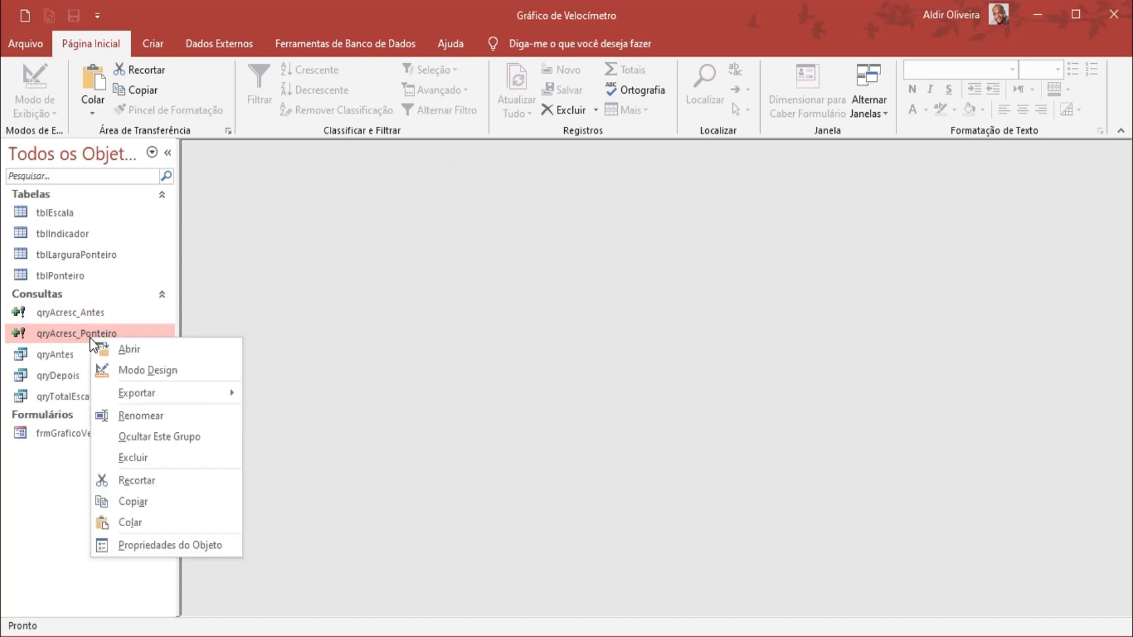
left_click(134, 369)
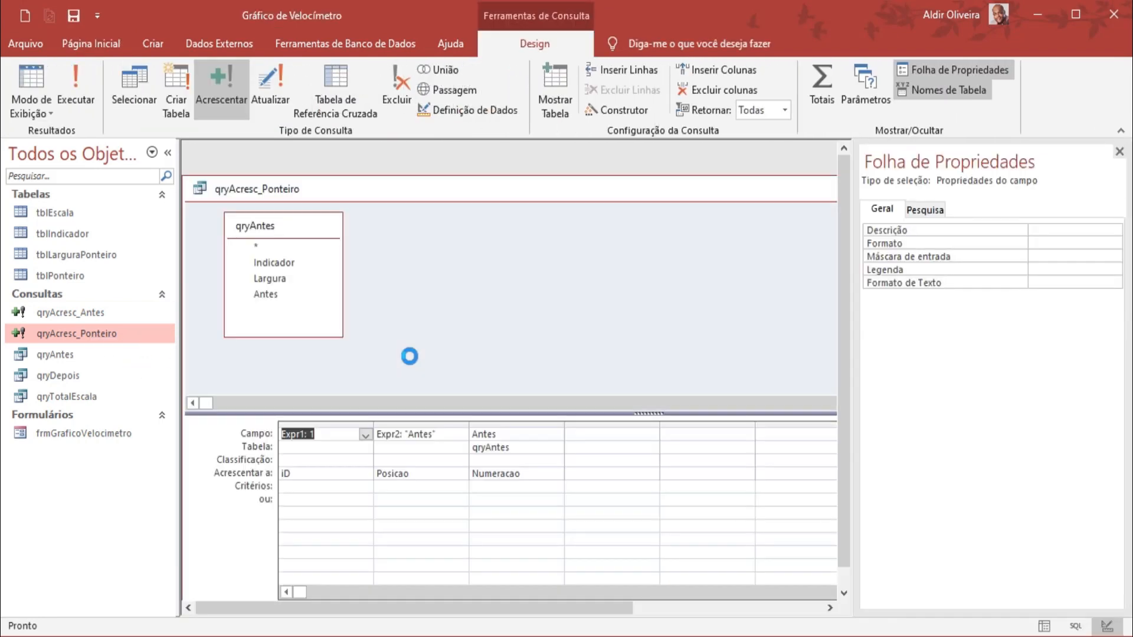
left_click(307, 228)
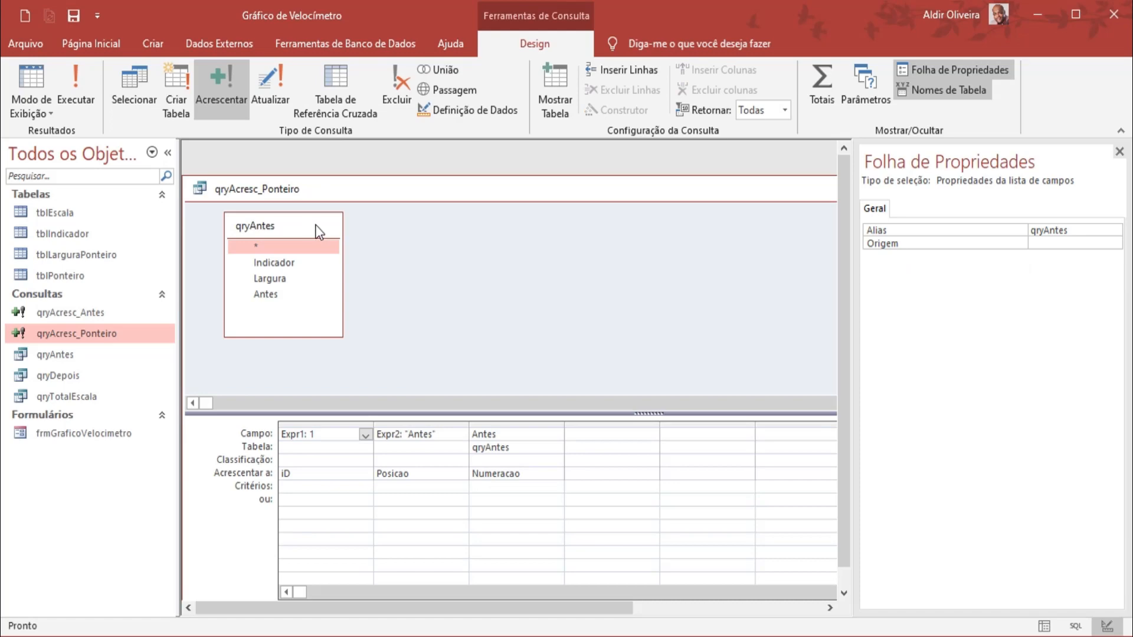
key("Delete")
Step: Add the tblLarguraPonteiro table as the source of the qryAcresc_Ponteiro query
right_click(315, 229)
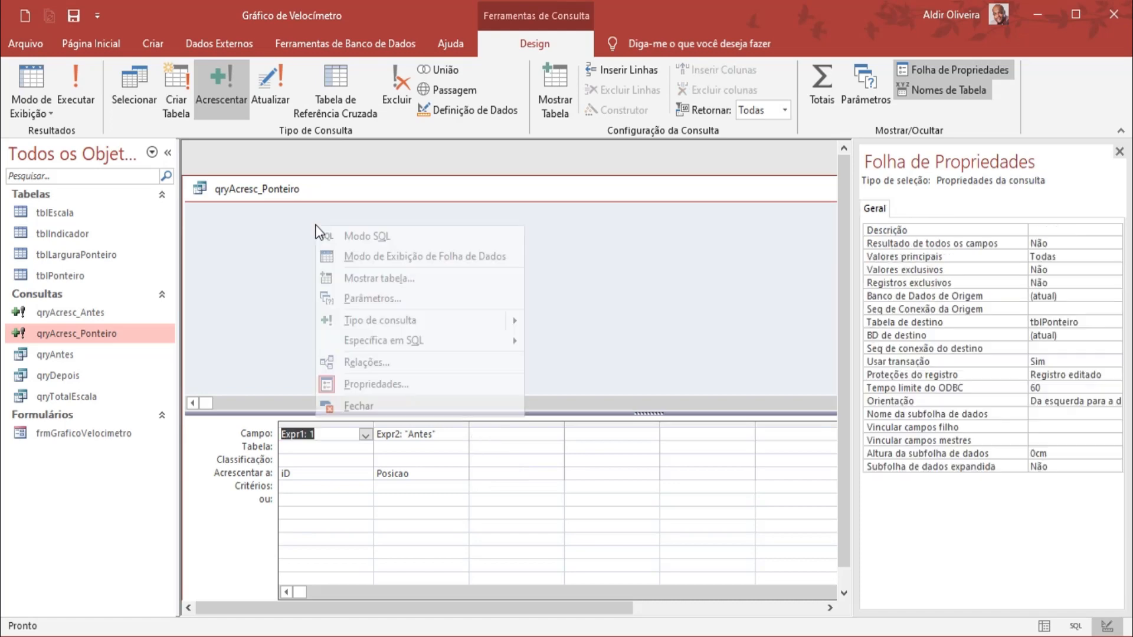
left_click(358, 278)
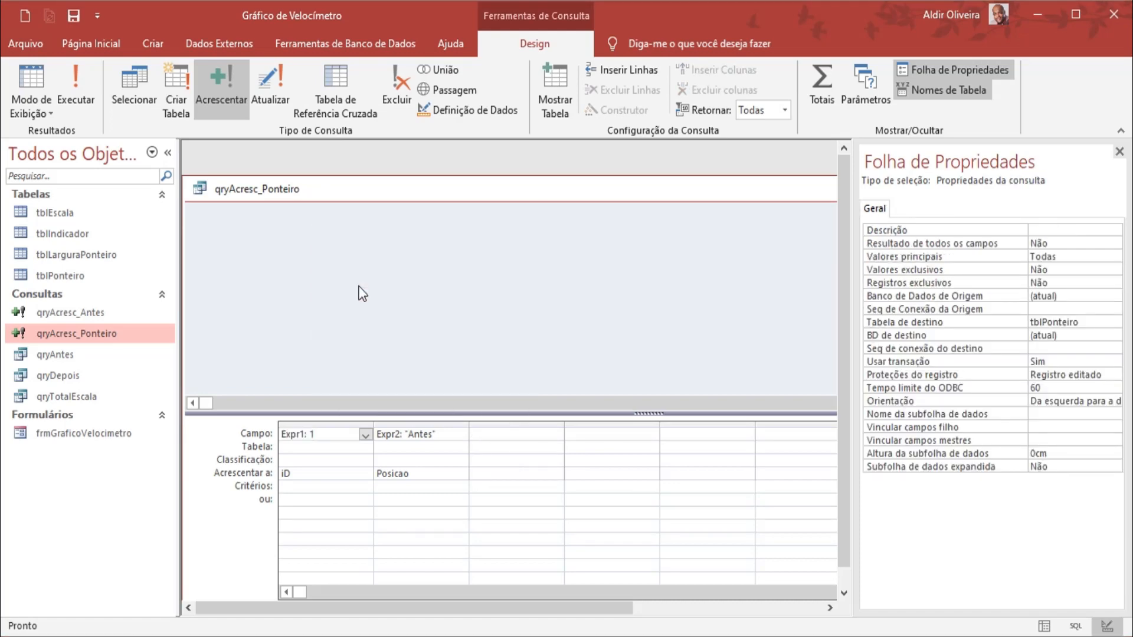
left_click(485, 274)
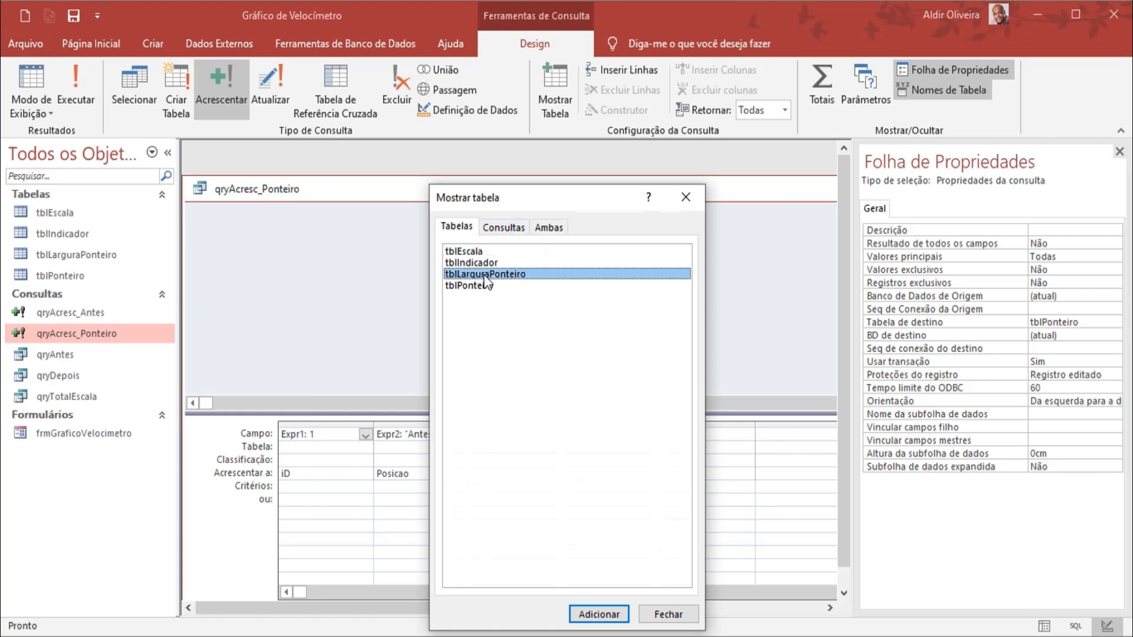
left_click(598, 614)
left_click(678, 632)
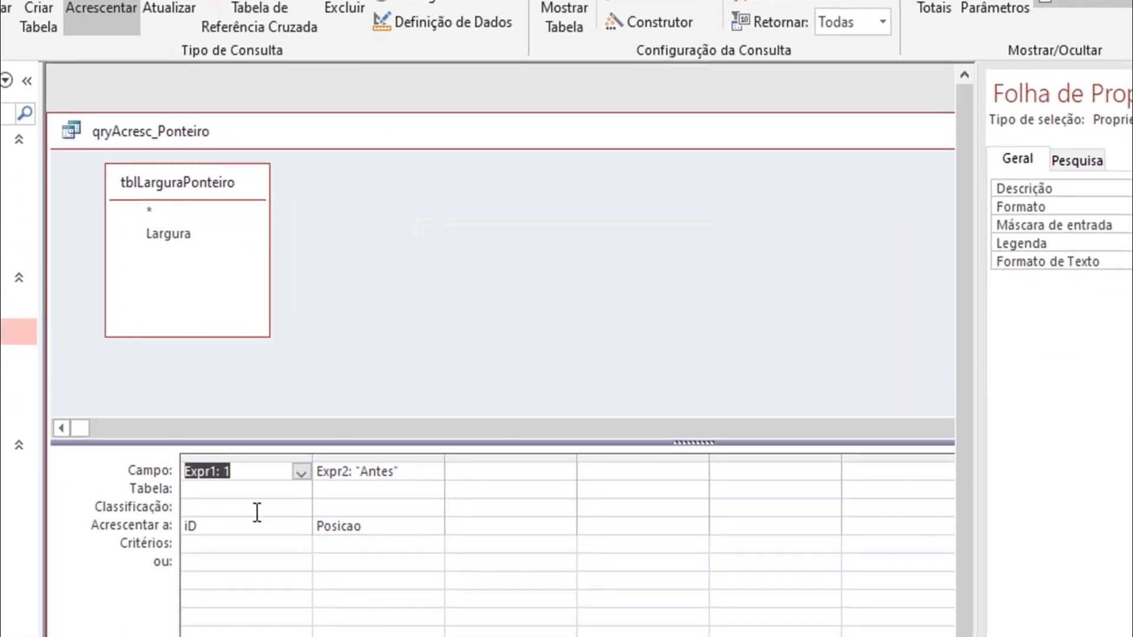
Step: Change the expression appended to iD to 2 and the one appended to Posicao to "Ponteiro"
left_click(338, 441)
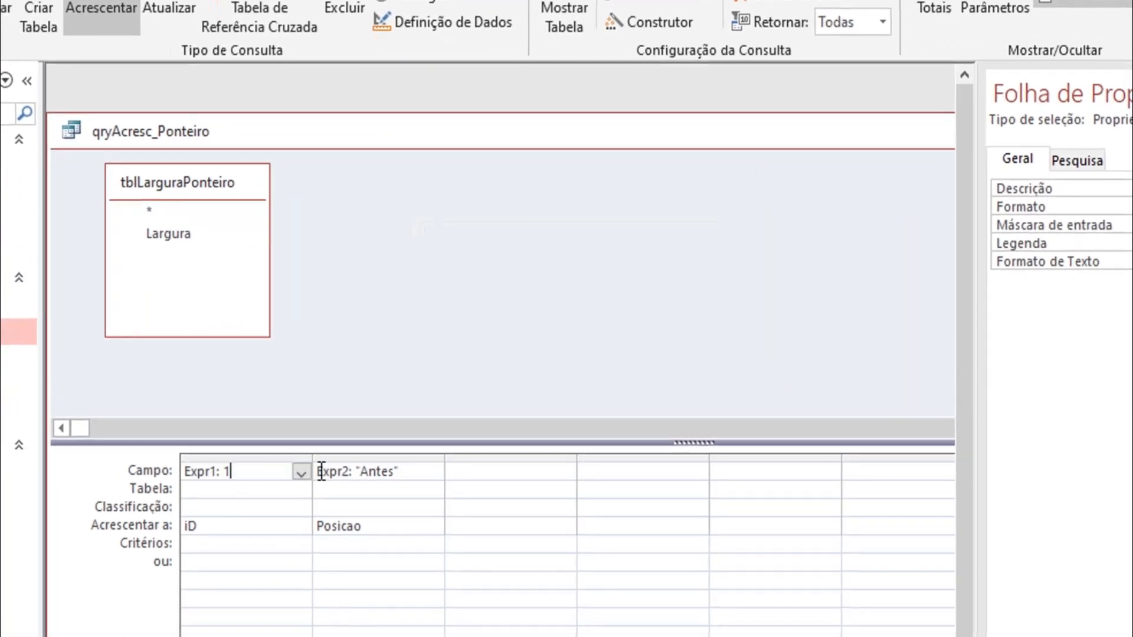
key("BackSpace")
type("2")
left_click(231, 527)
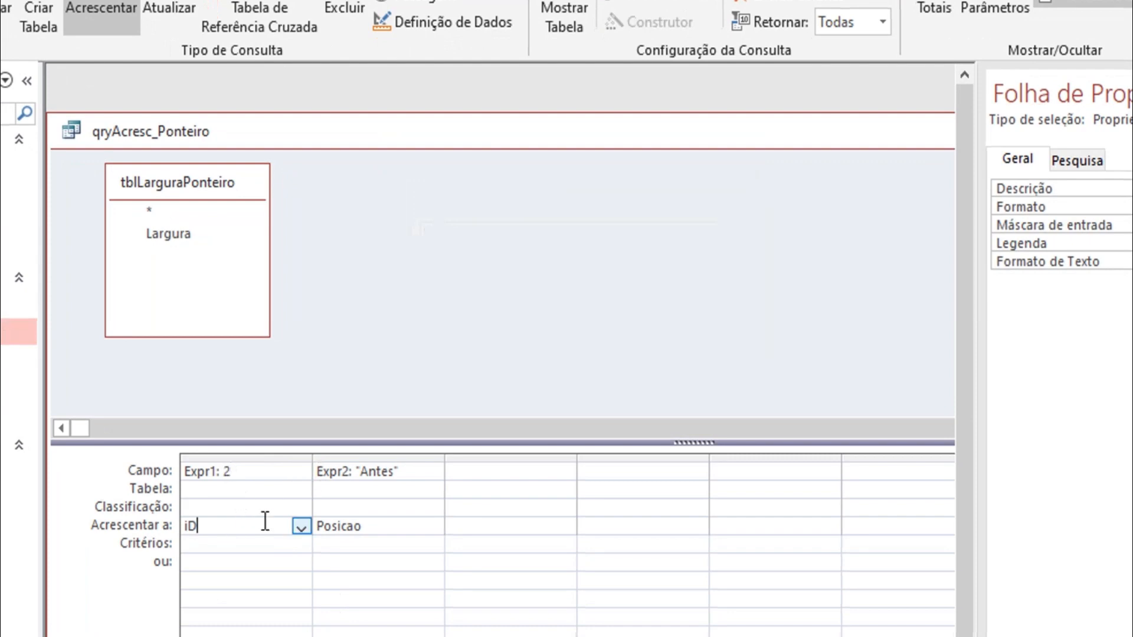
left_click(388, 475)
left_click_drag(361, 472, 394, 476)
type("Ponteiro")
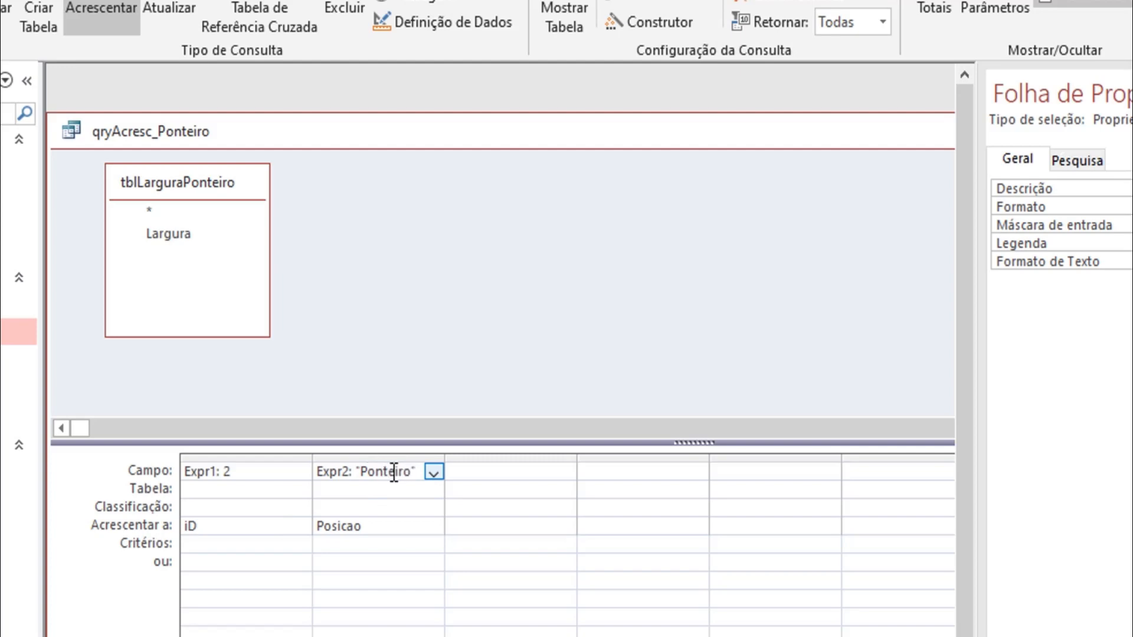
Step: Add the Largura field to the third column of the query and append it to Numeracao
left_click(473, 471)
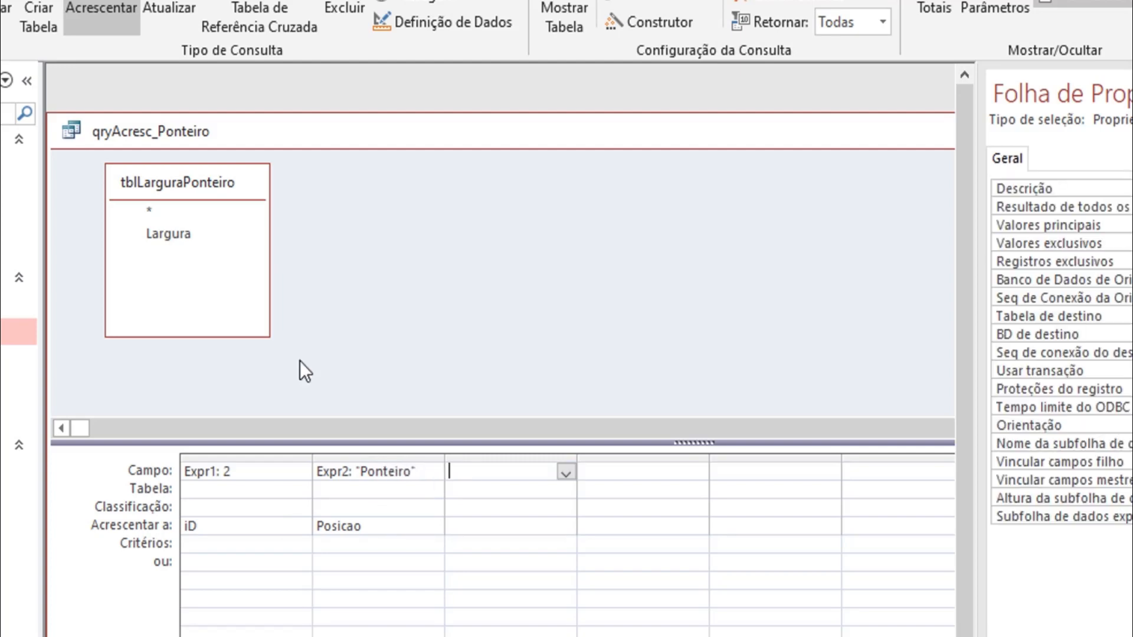
left_click(183, 233)
double_click(182, 233)
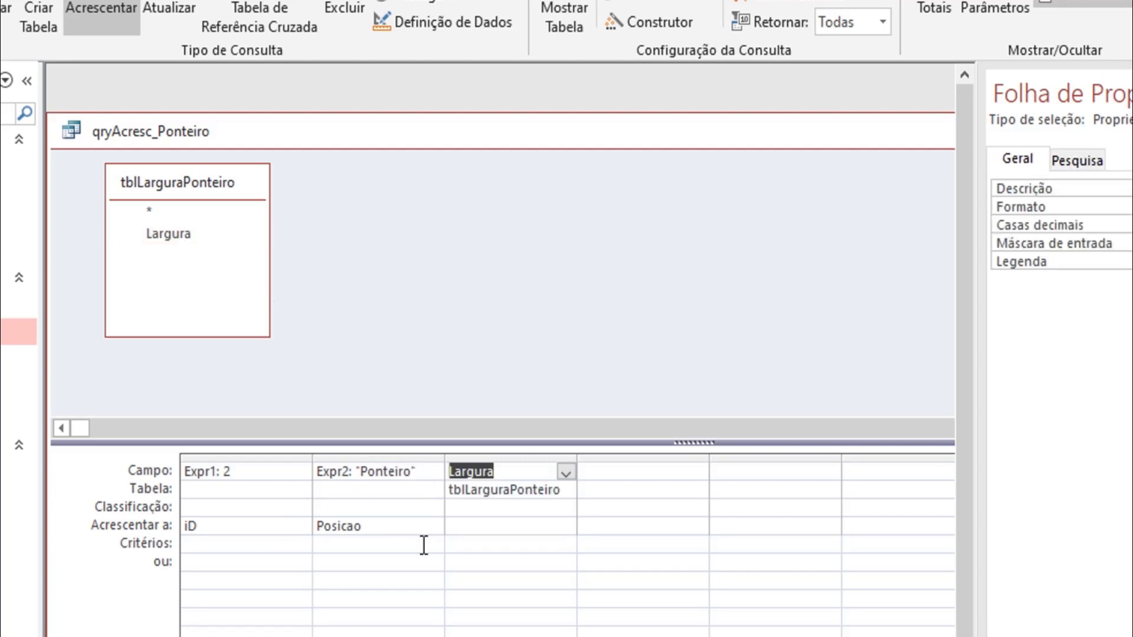
left_click(478, 528)
left_click(565, 525)
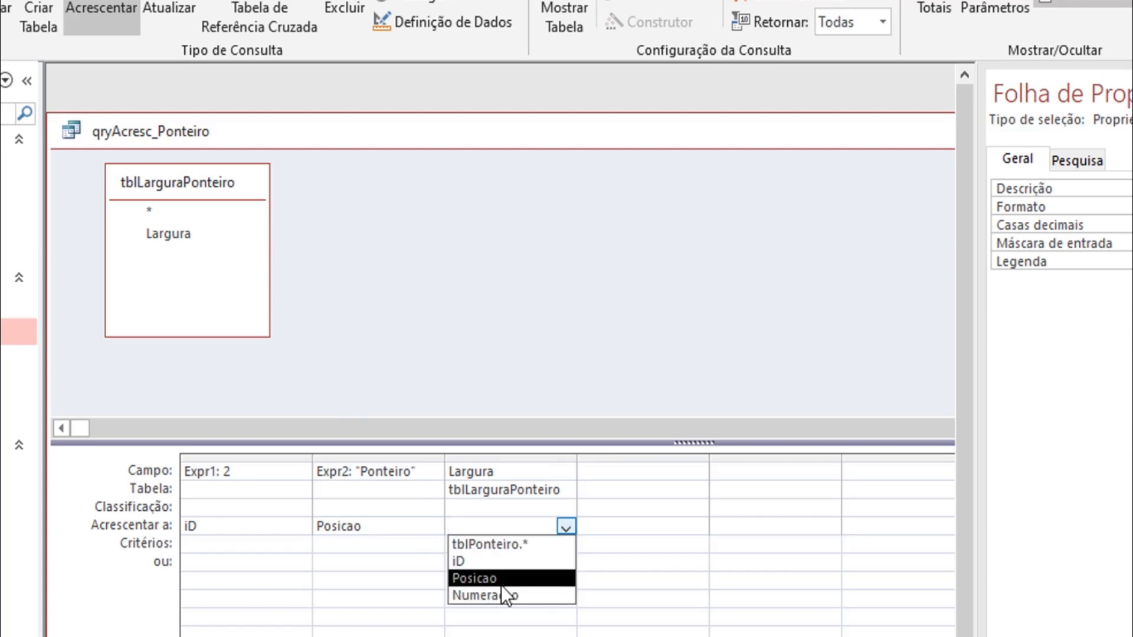
left_click(501, 591)
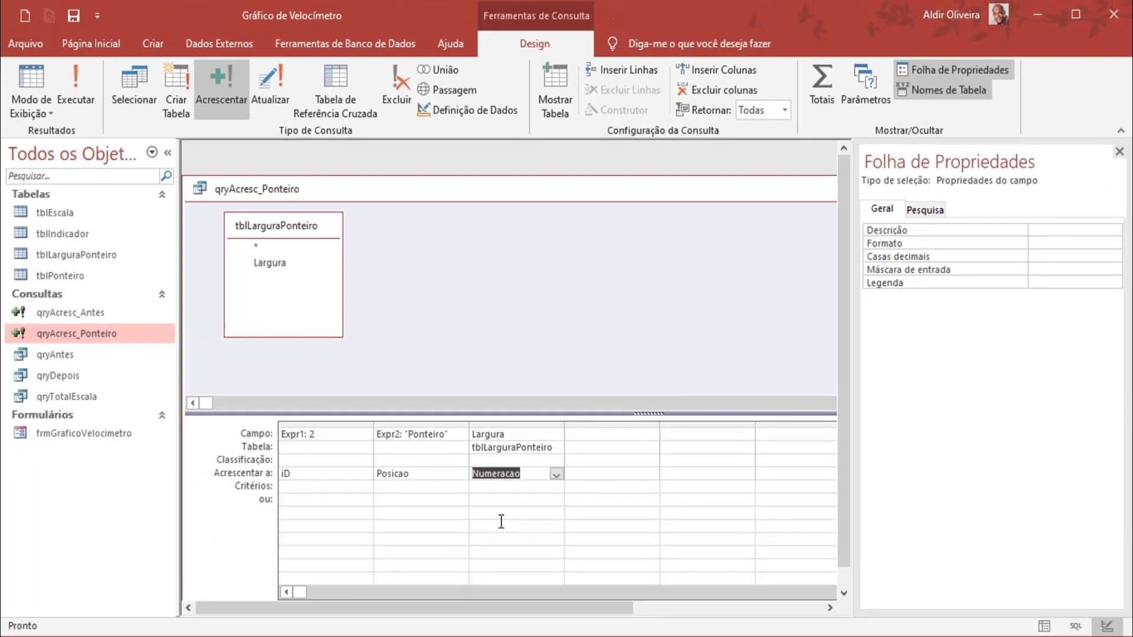
Step: Run qryAcresc_Ponteiro to append its row to tblPonteiro, then save and close the query
left_click(68, 93)
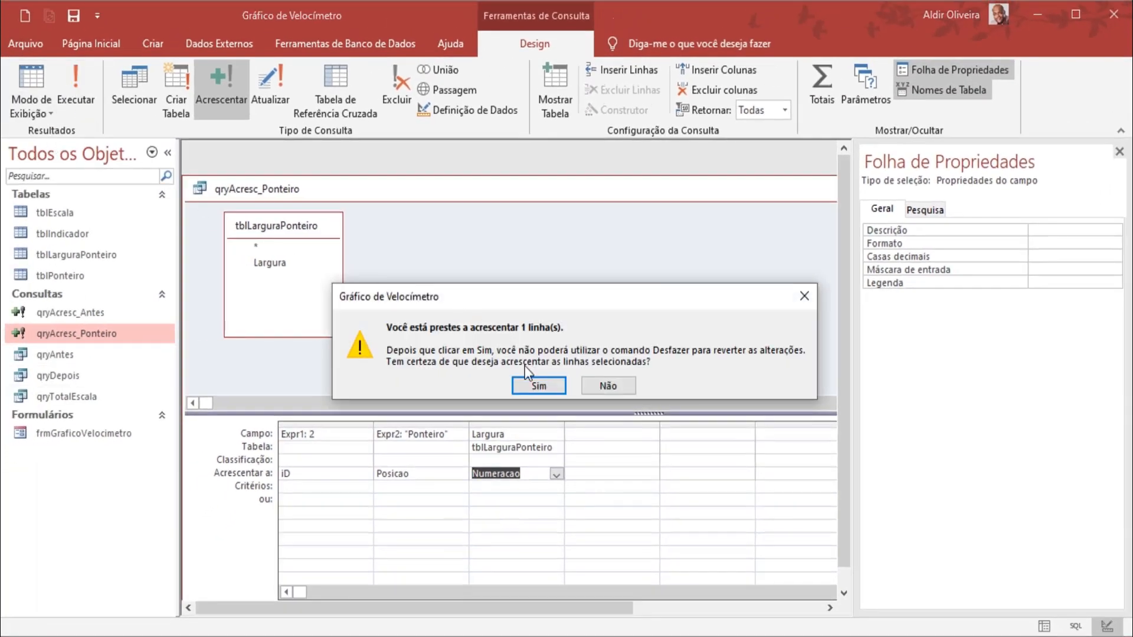
left_click(530, 388)
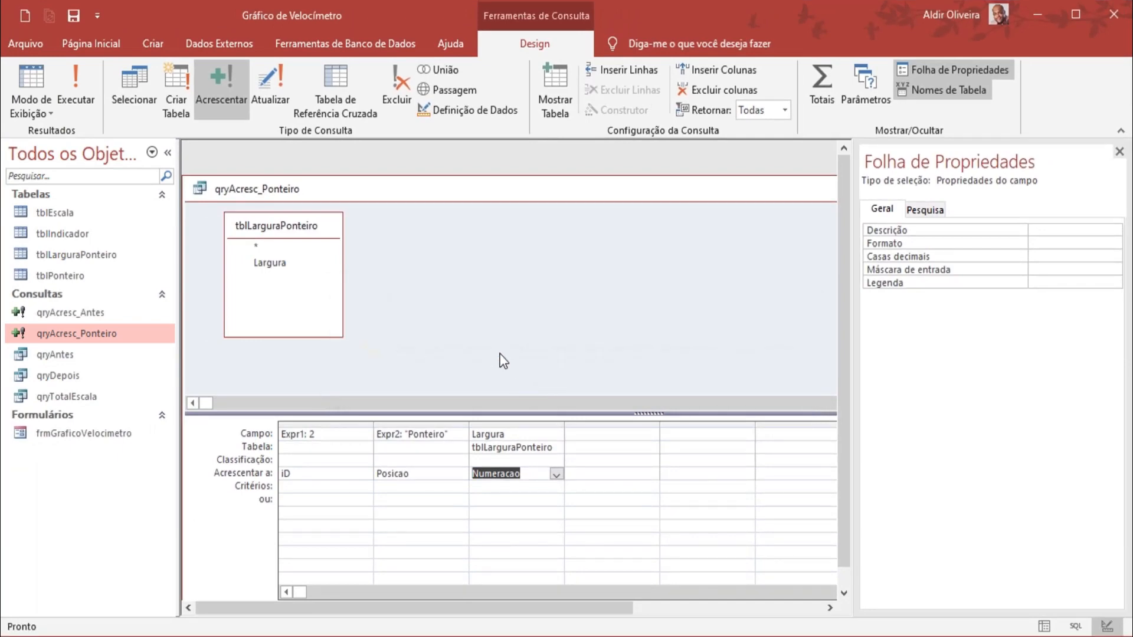
right_click(531, 192)
left_click(545, 204)
right_click(526, 195)
left_click(545, 227)
Step: Open tblPonteiro to check the appended Ponteiro record, then close the table
double_click(84, 276)
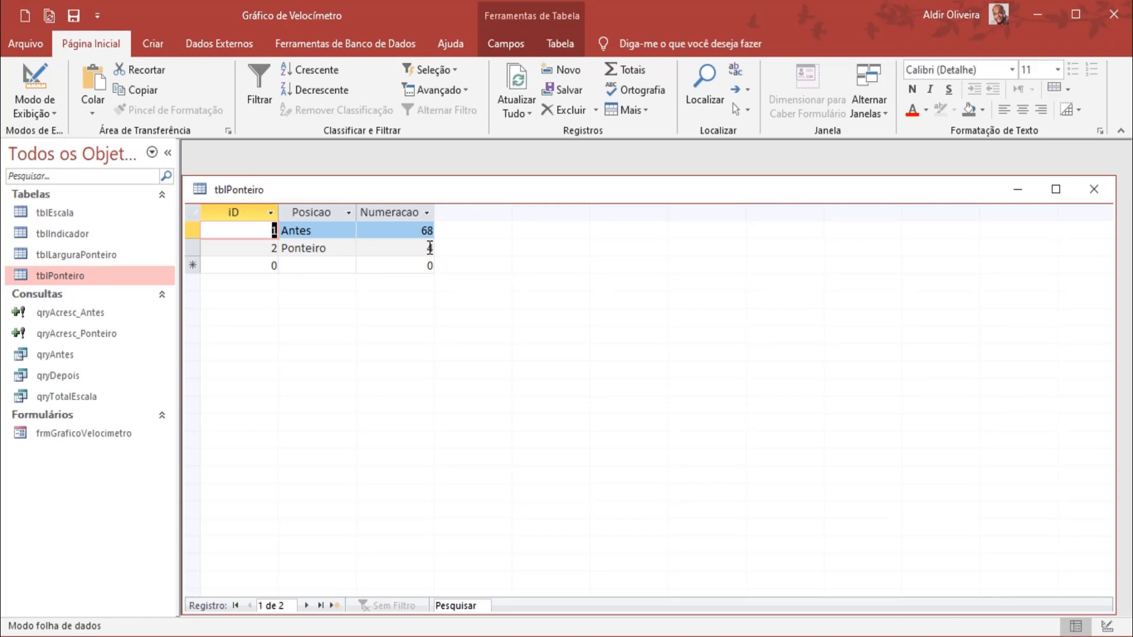
right_click(456, 204)
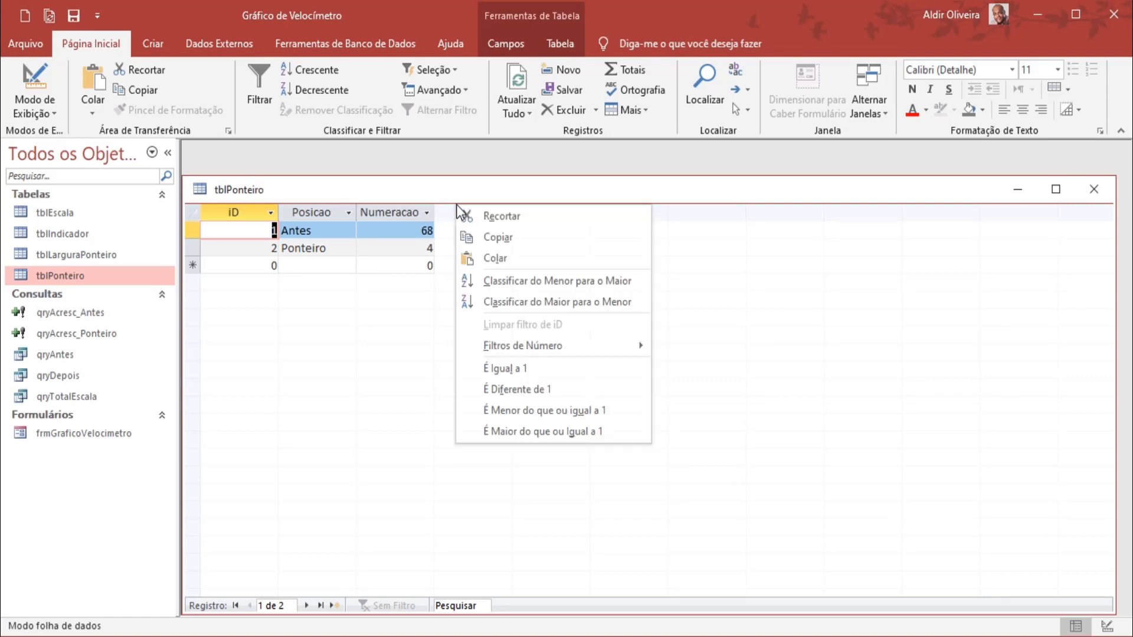
right_click(489, 187)
left_click(522, 224)
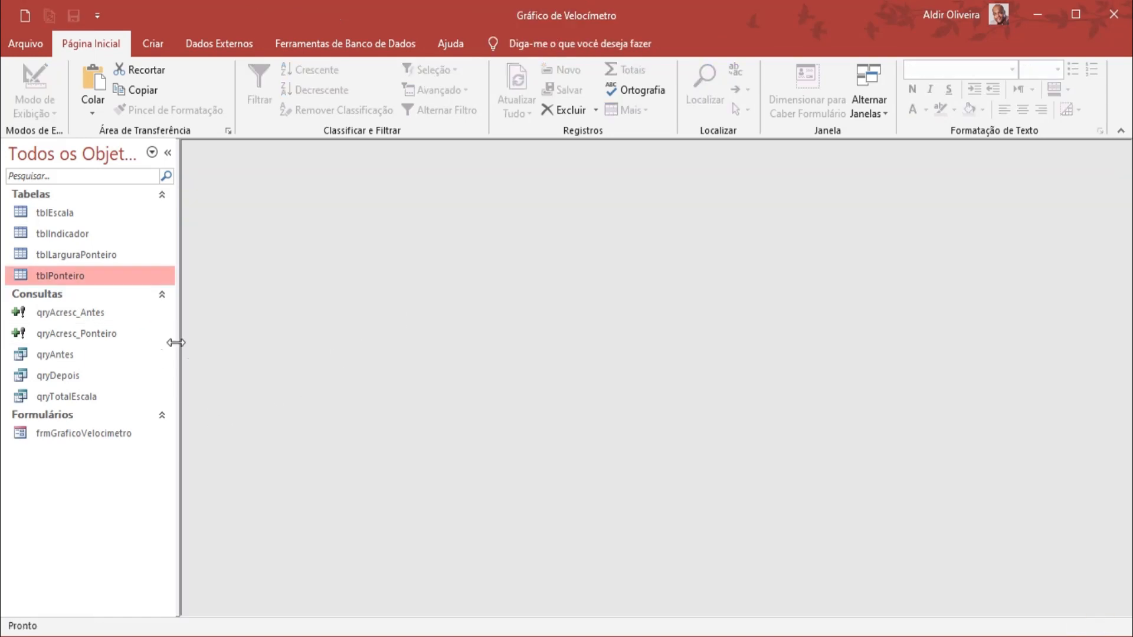
Step: Duplicate the qryAcresc_Ponteiro query under the name qryAcresc_Depois
left_click(92, 335)
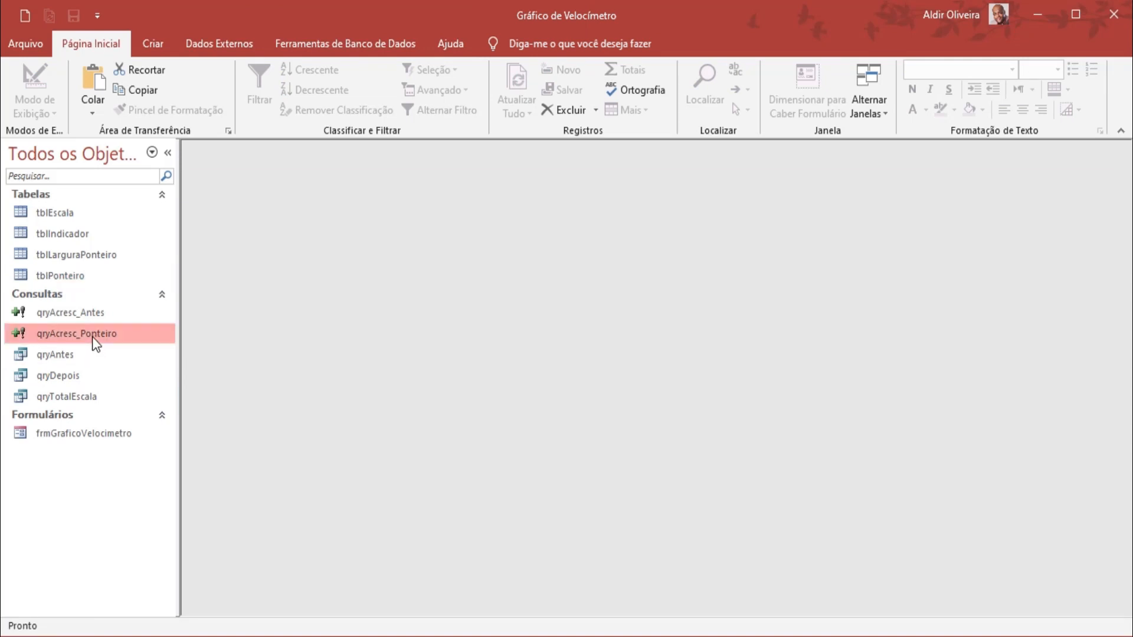
key("ctrl+v")
left_click(546, 231)
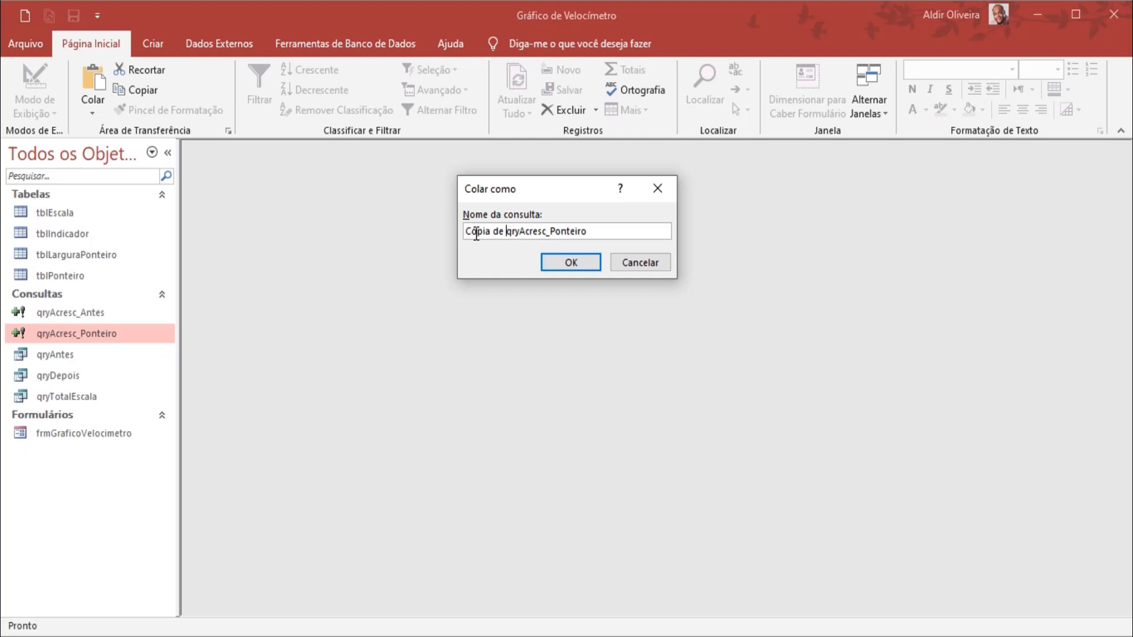
left_click_drag(506, 231, 232, 234)
key("Delete")
left_click_drag(509, 231, 621, 232)
type("Depois")
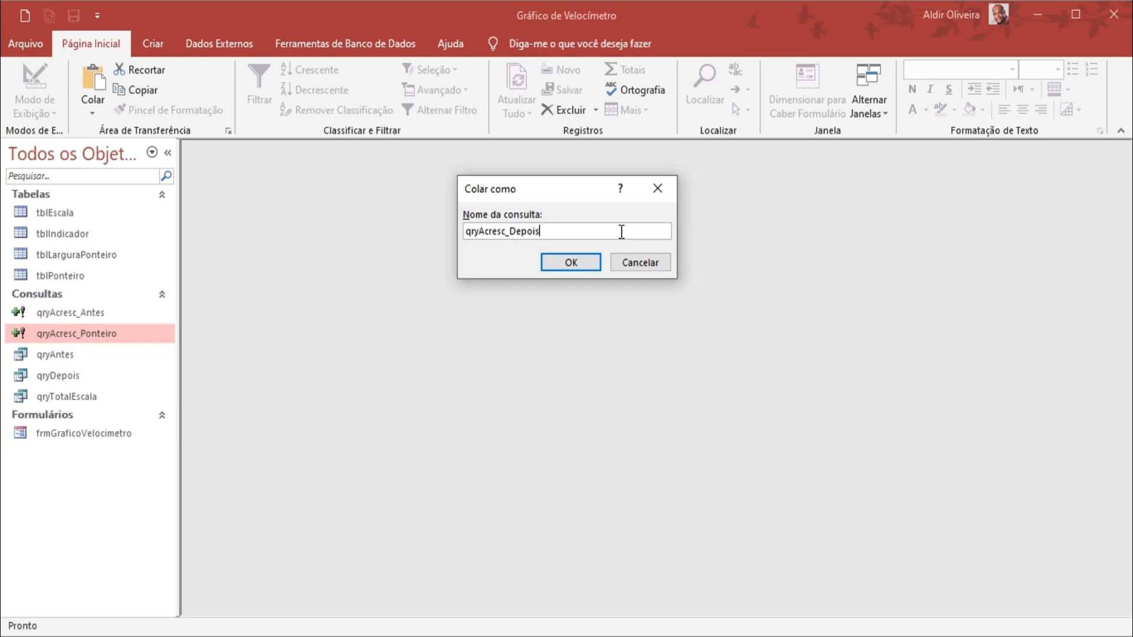
key("Return")
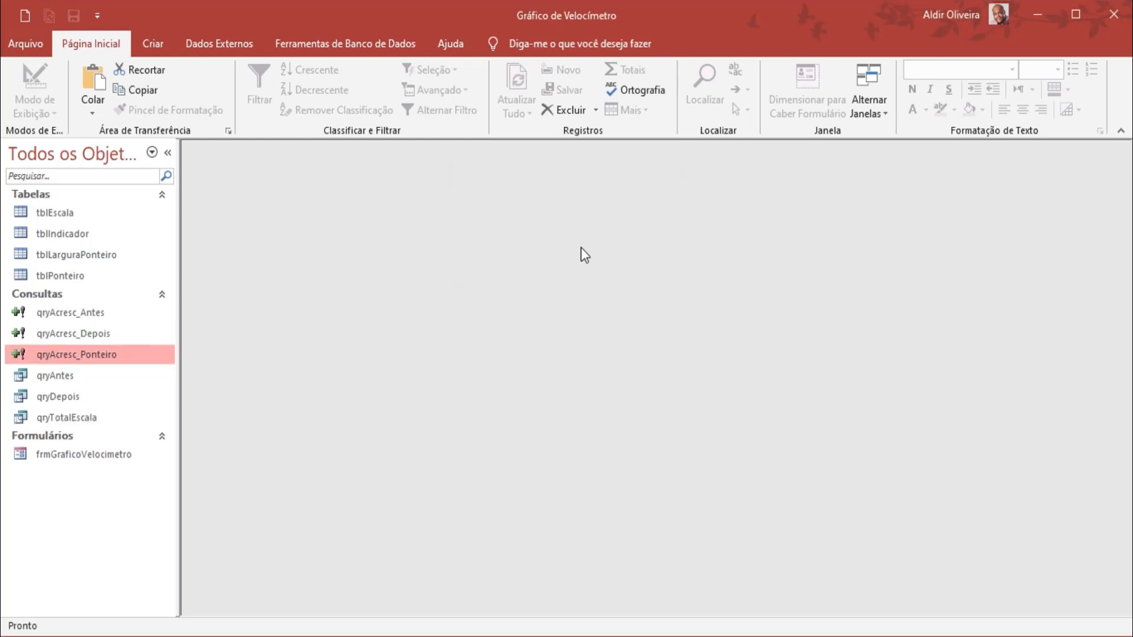
Step: Open qryAcresc_Depois in design view and replace its source tblLarguraPonteiro with the qryDepois query
right_click(112, 331)
left_click(146, 363)
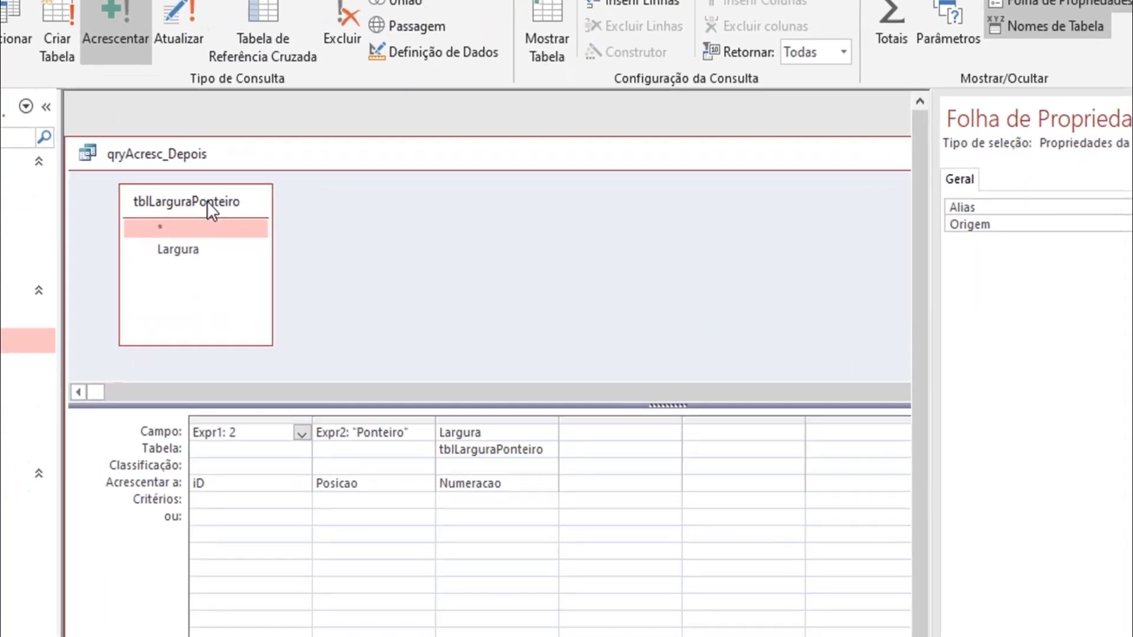
key("Delete")
right_click(204, 199)
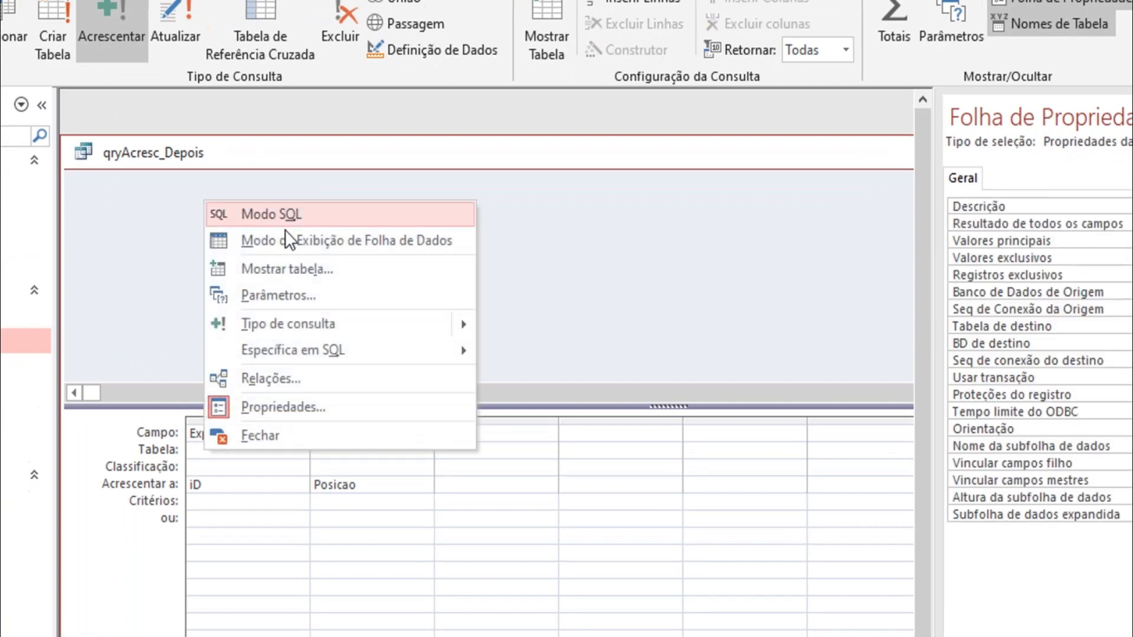
left_click(293, 266)
left_click(479, 201)
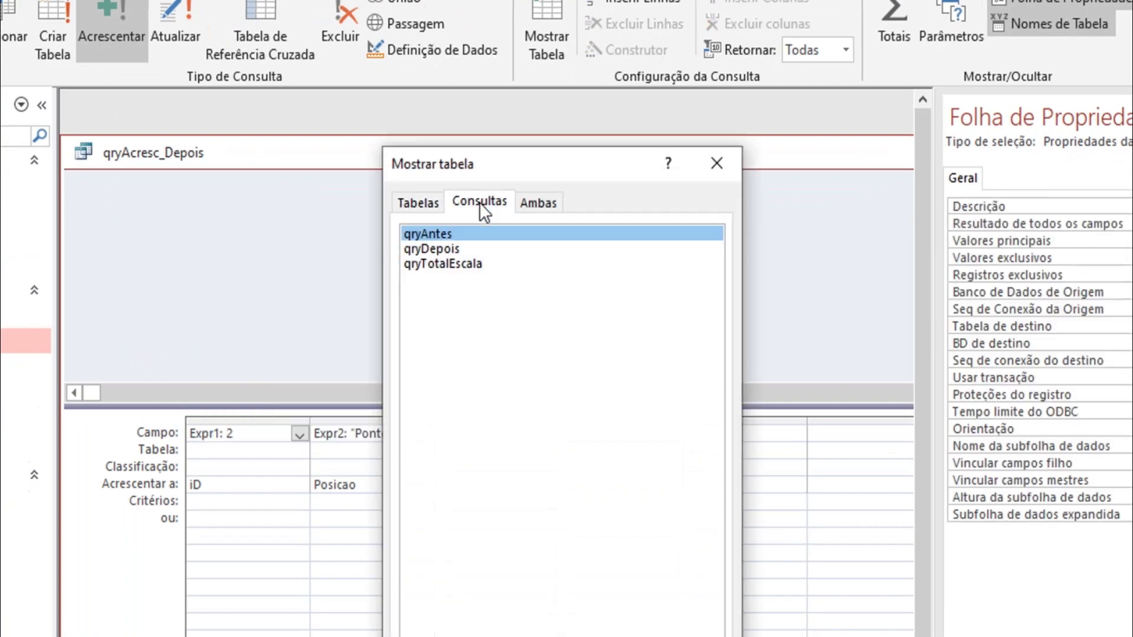
left_click(451, 249)
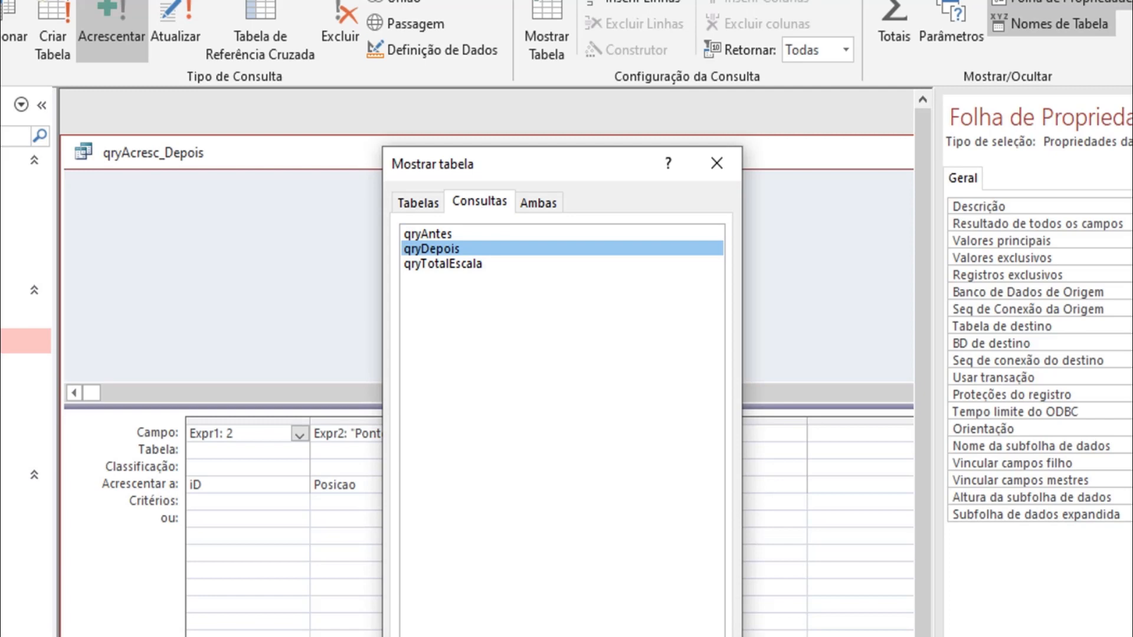
double_click(451, 248)
key("Escape")
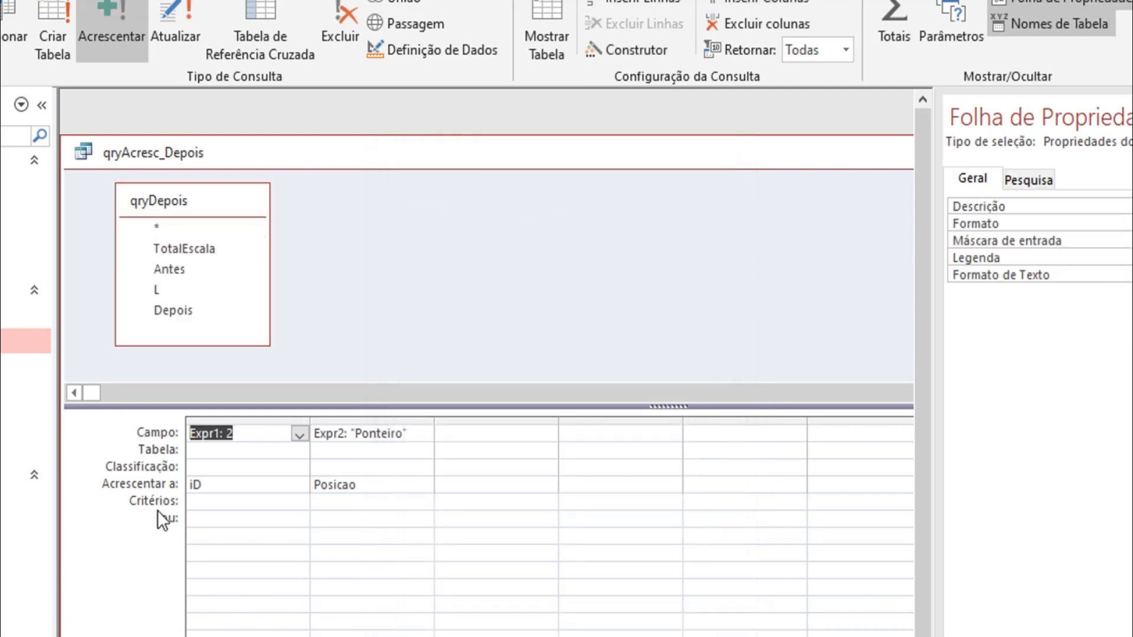
Step: Change the expression appended to iD to 3 and the one appended to Posicao to "Depois"
left_click(247, 433)
key("BackSpace")
type("3")
left_click(358, 433)
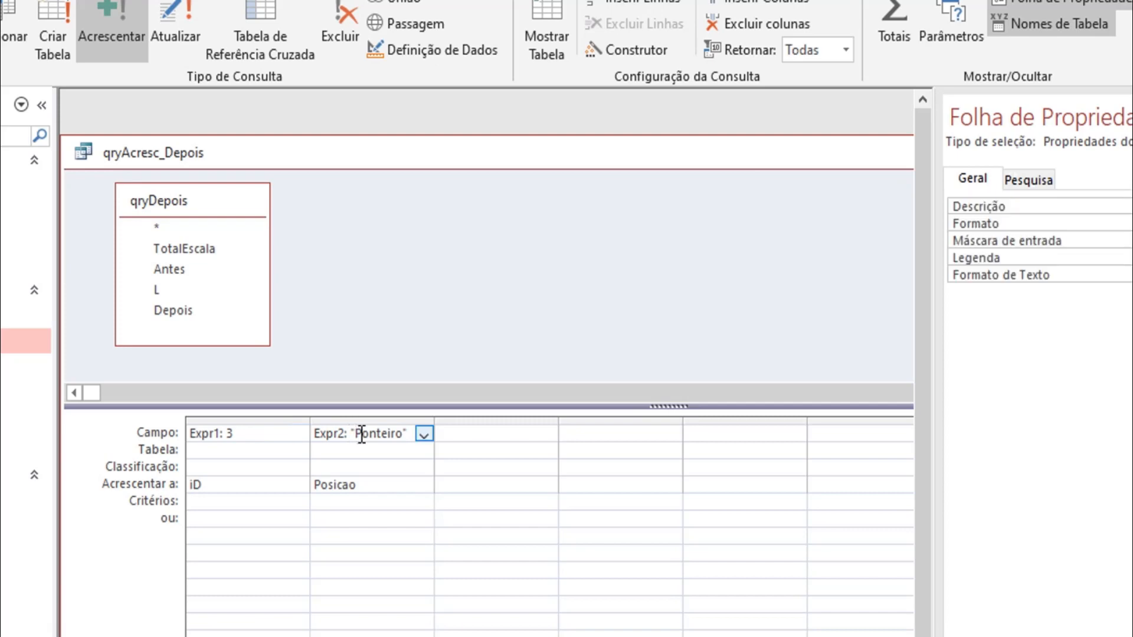
left_click_drag(358, 433, 400, 436)
key("BackSpace")
key("Delete")
key("BackSpace")
type("Depois")
Step: Add the Depois field from qryDepois to the third column and append it to Numeracao
left_click(262, 354)
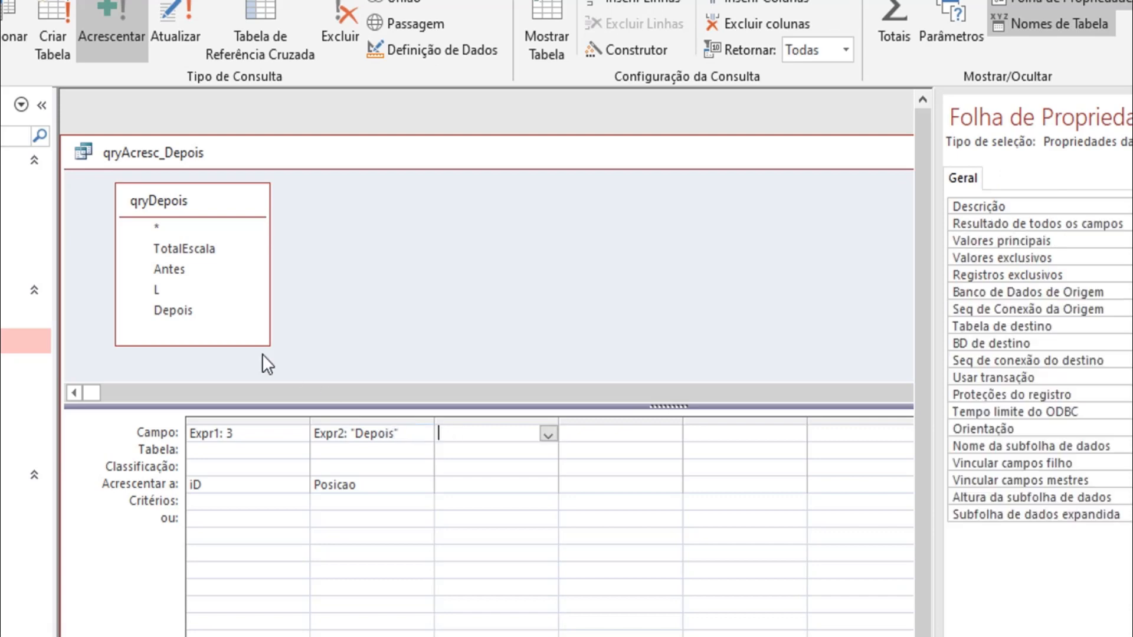
double_click(190, 310)
left_click(510, 484)
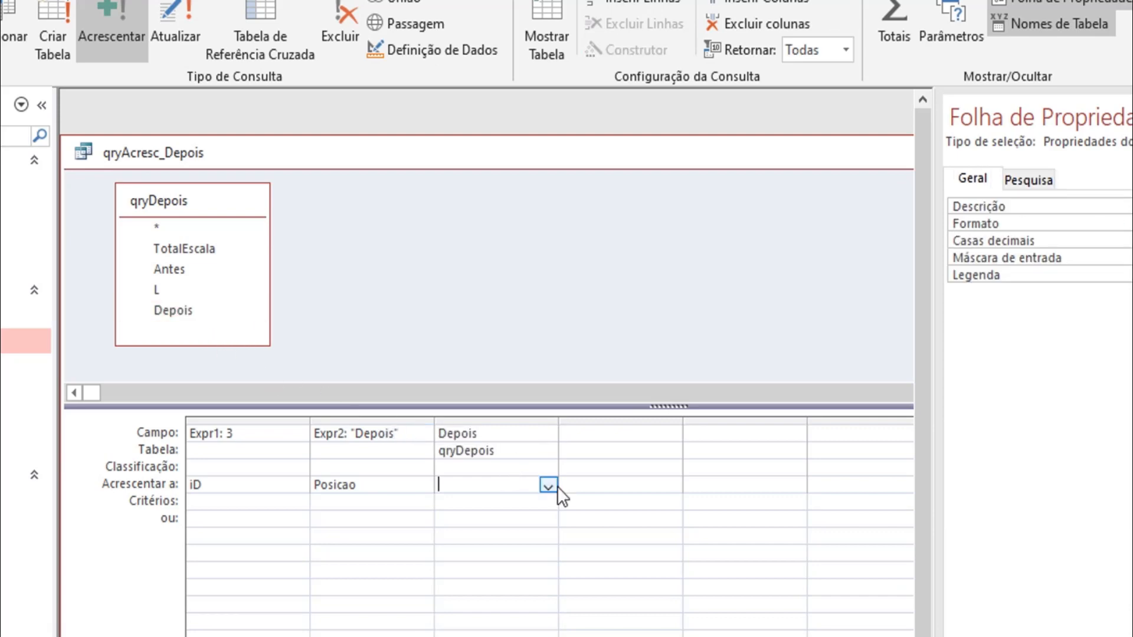
left_click(549, 485)
left_click(472, 549)
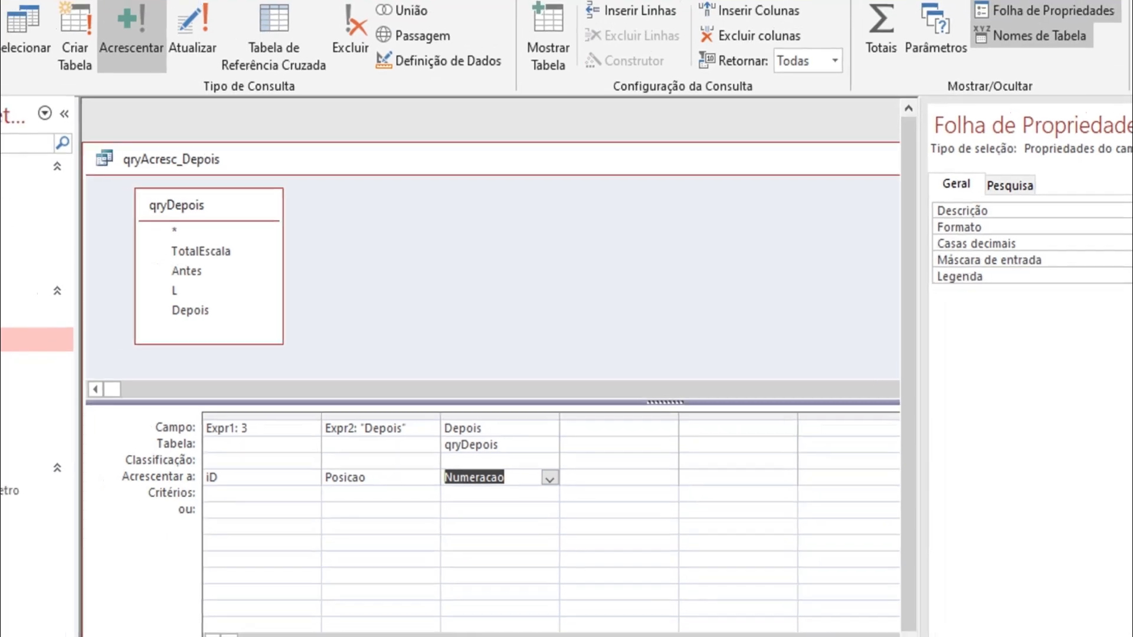
Step: Run qryAcresc_Depois to append its row to tblPonteiro, then save and close the query
left_click(71, 96)
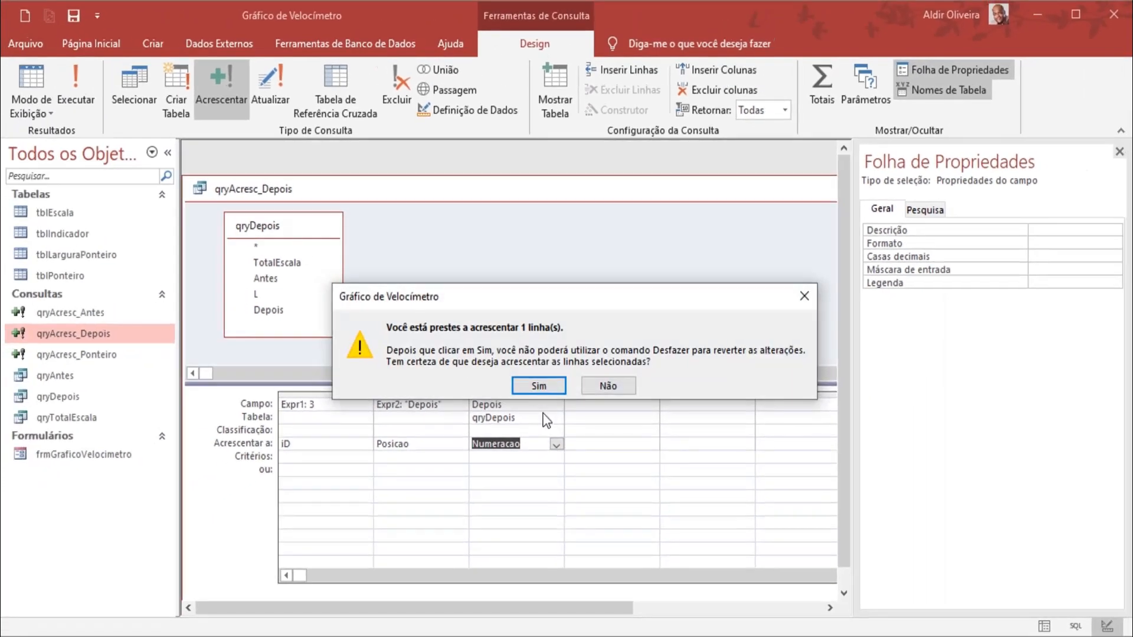
left_click(531, 403)
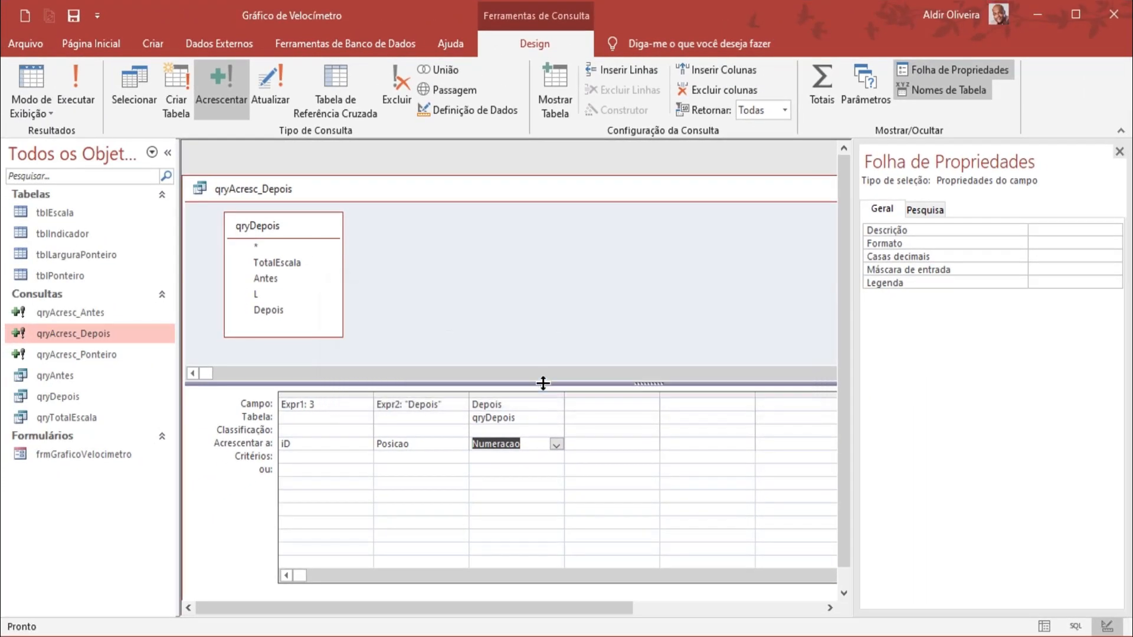
right_click(469, 195)
key("Escape")
right_click(512, 195)
left_click(534, 220)
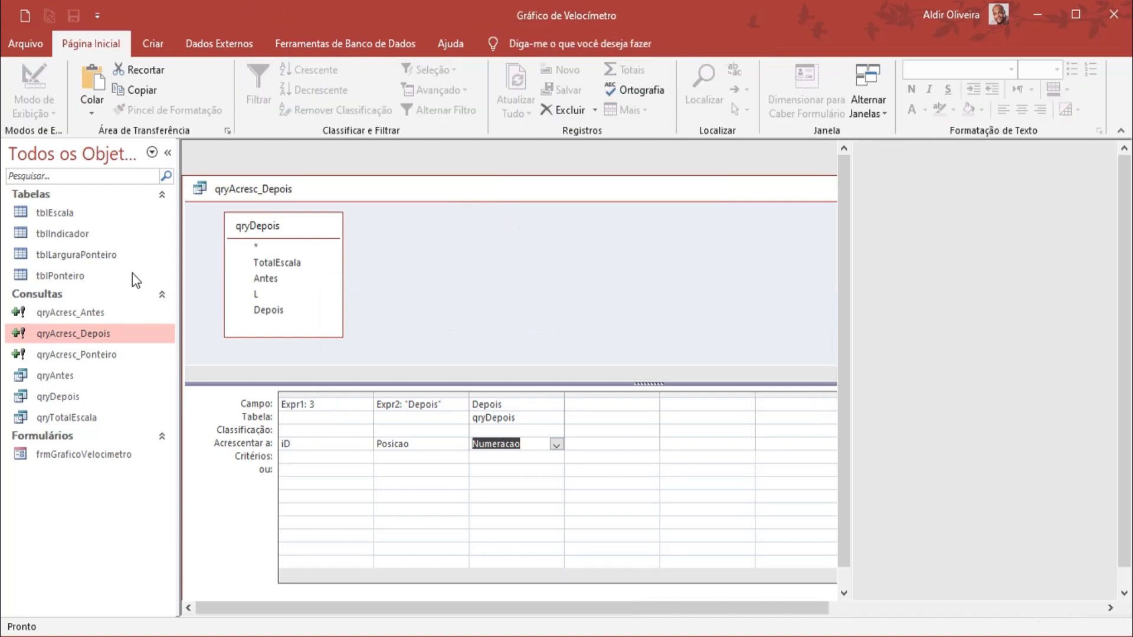
Step: Open tblPonteiro to check the records for Antes, Ponteiro and Depois, then close the table
double_click(89, 277)
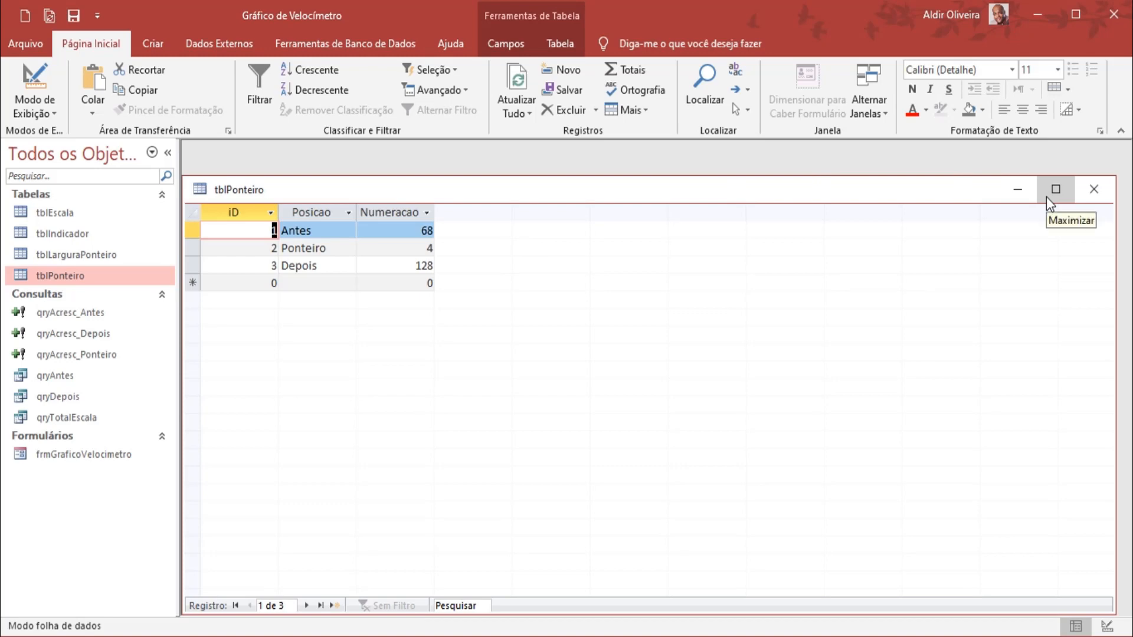
left_click(1099, 199)
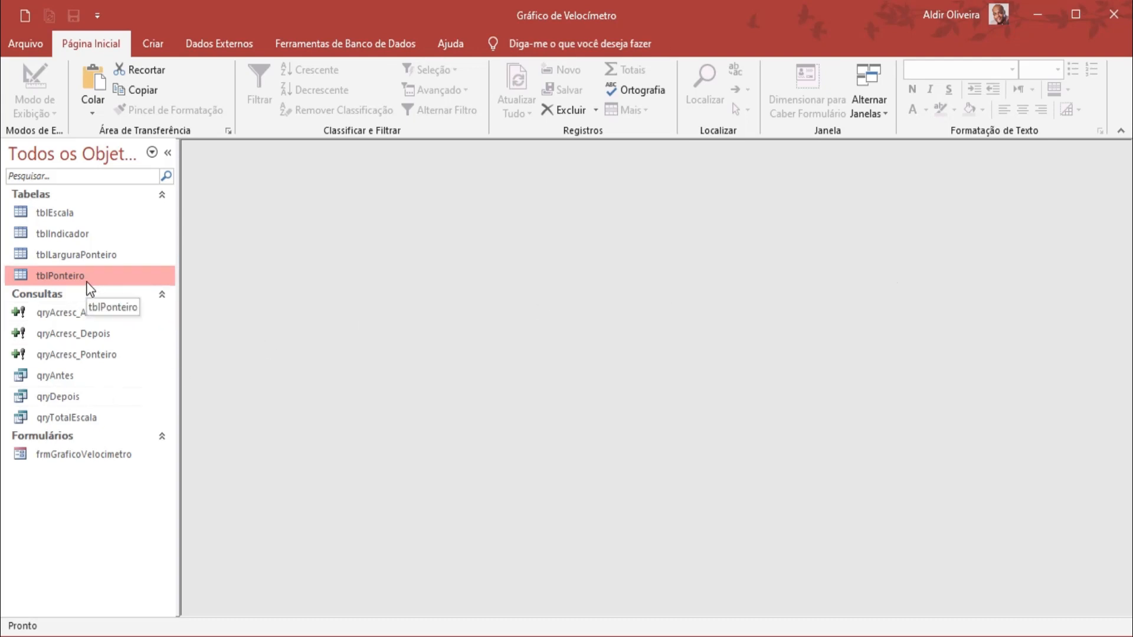
Step: Open frmGraficoVelocimetro in design view and open the chart's row source in the query builder
right_click(99, 459)
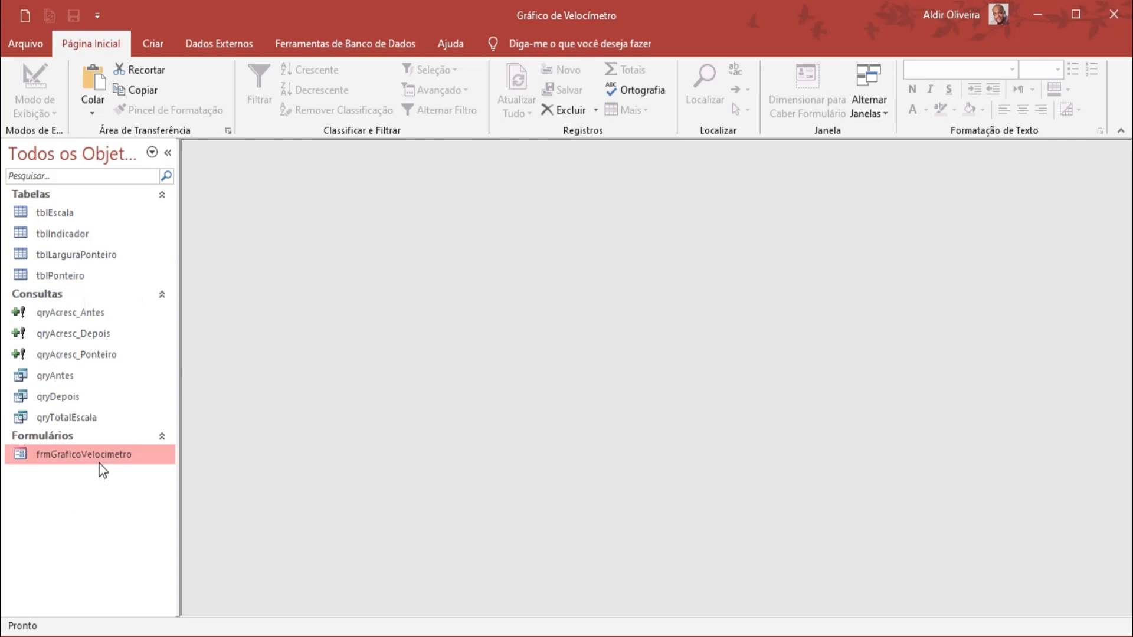
left_click(208, 277)
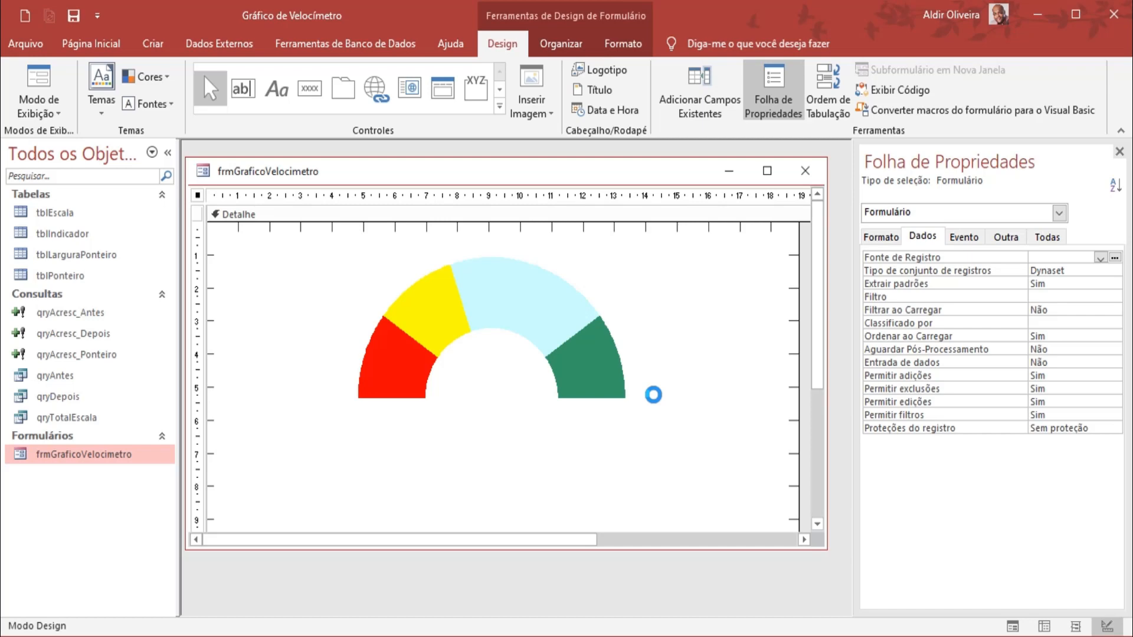
left_click(639, 392)
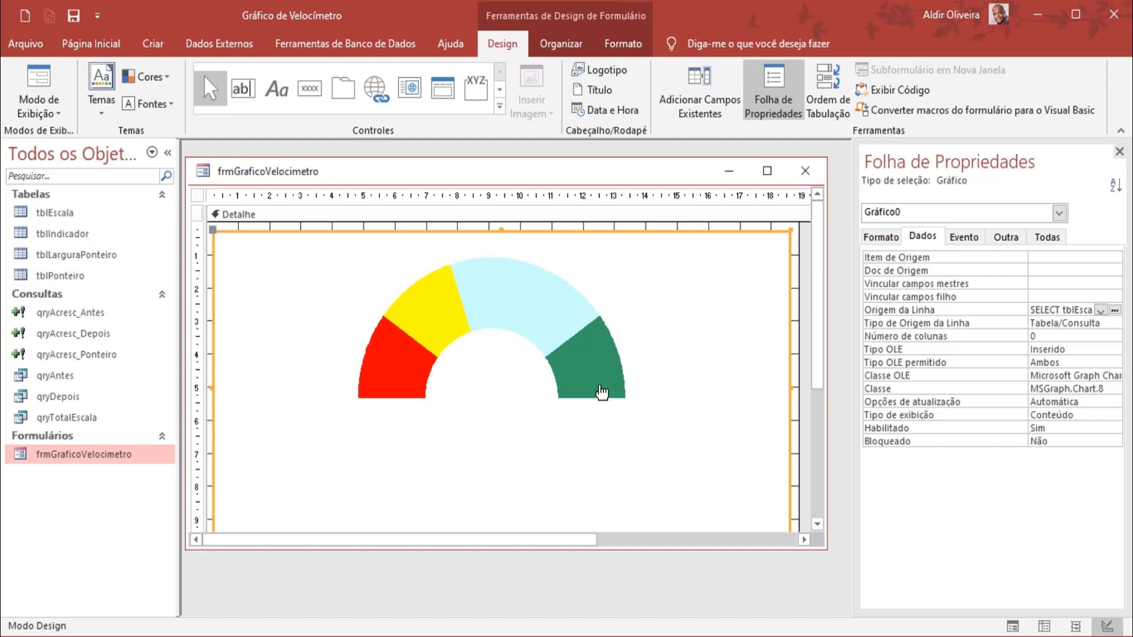
left_click(1114, 310)
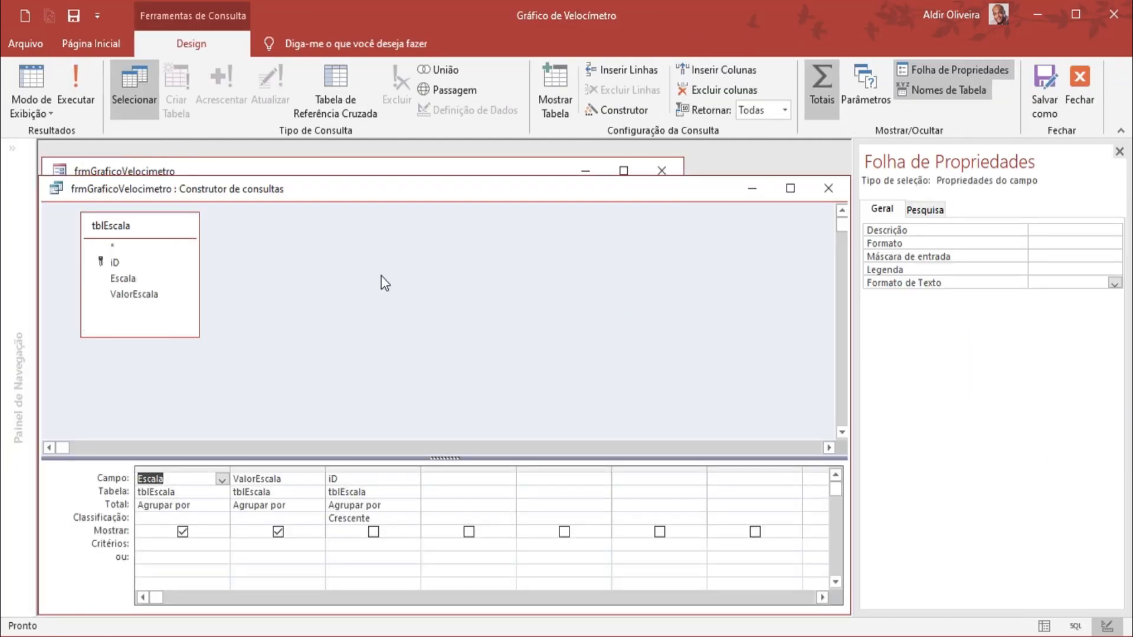
Step: Add tblPonteiro to the chart's row source query beside tblEscala
right_click(356, 250)
left_click(399, 305)
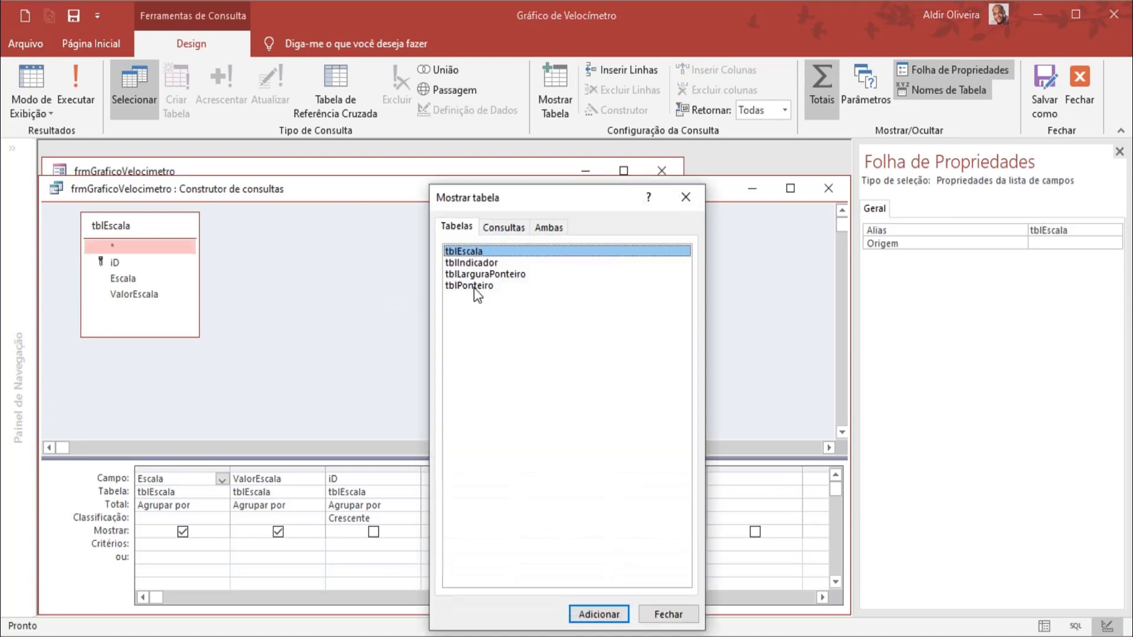
left_click(473, 287)
left_click(599, 614)
left_click(666, 615)
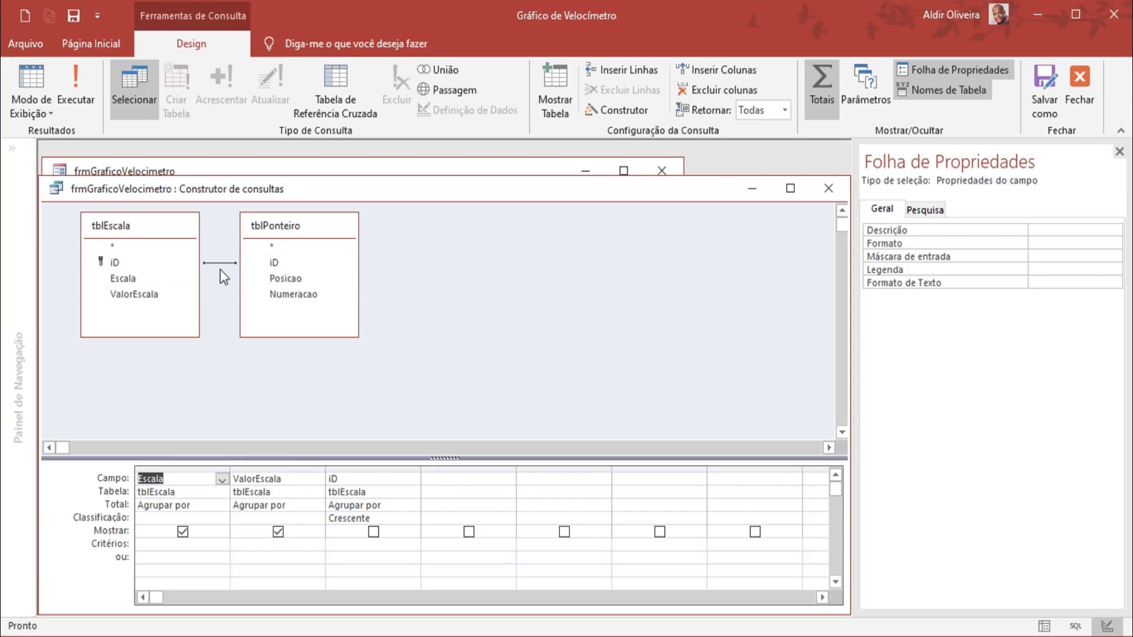
Step: Run the row source query to examine its rows with the default join, then return to design view
left_click(80, 89)
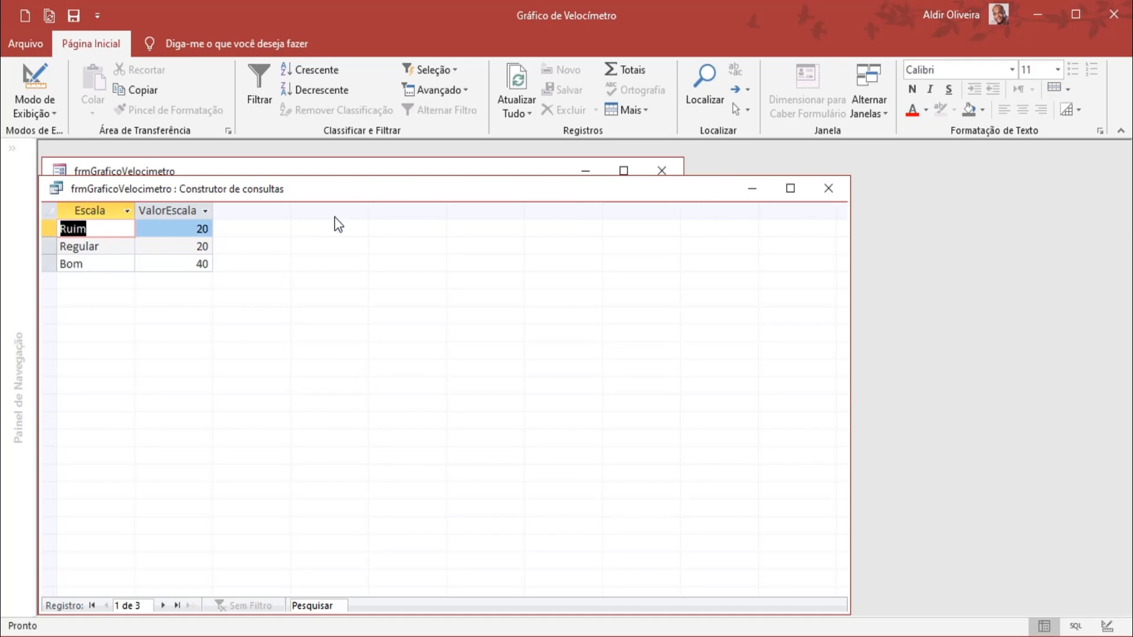
right_click(643, 184)
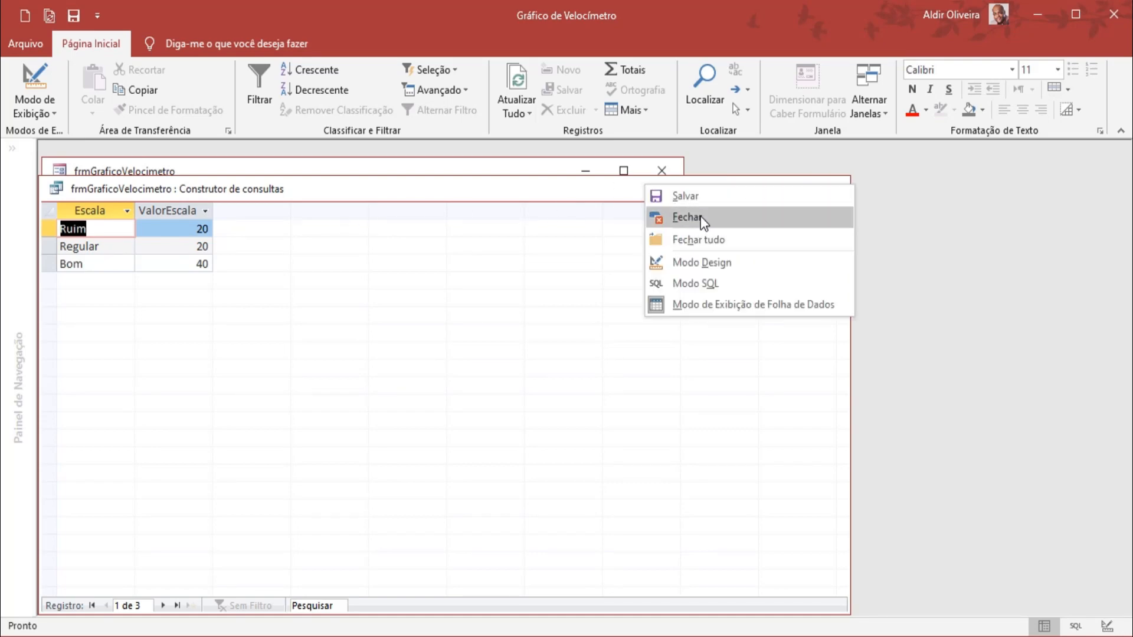
left_click(697, 262)
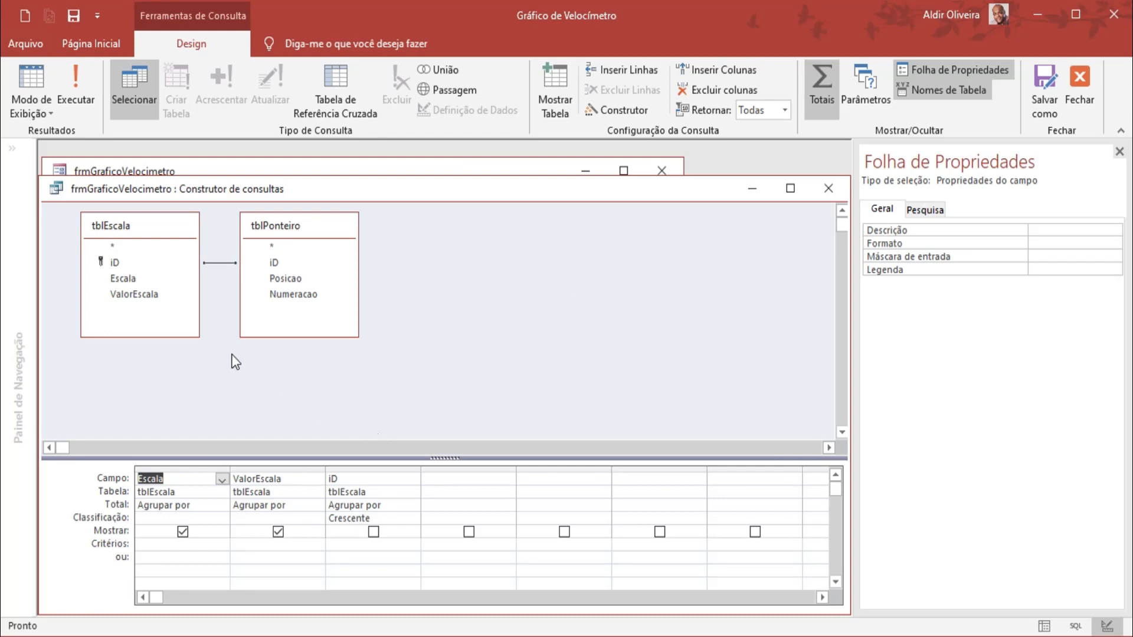
Step: Set the iD join to include all tblEscala records and only matching tblPonteiro records, and add the Numeracao field to the query
double_click(220, 263)
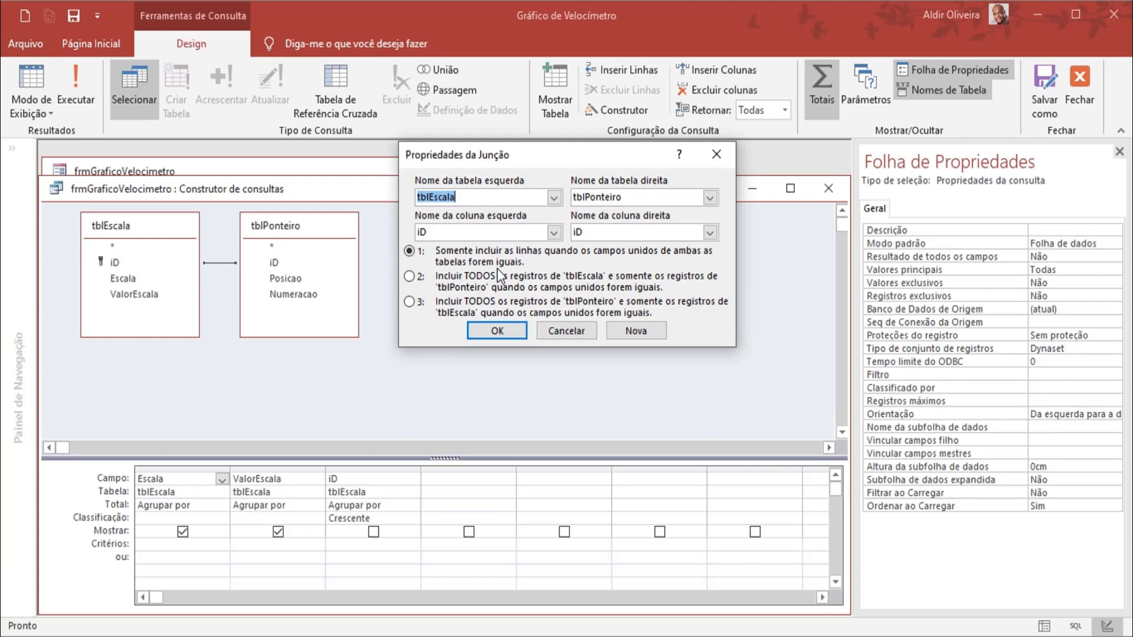
left_click(415, 283)
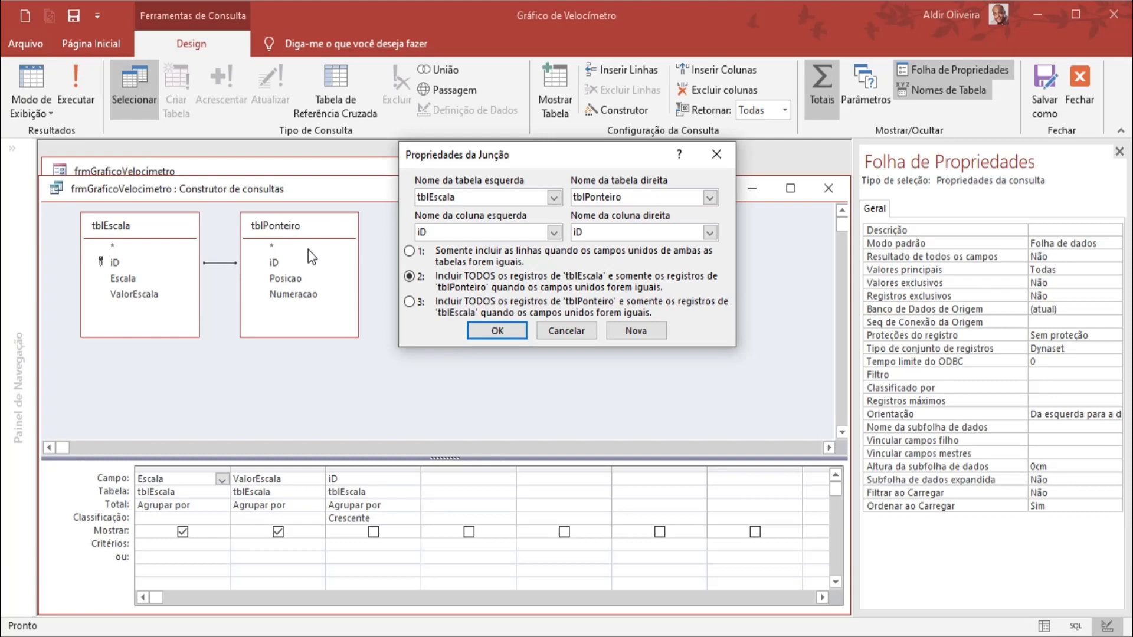
left_click(480, 328)
double_click(278, 295)
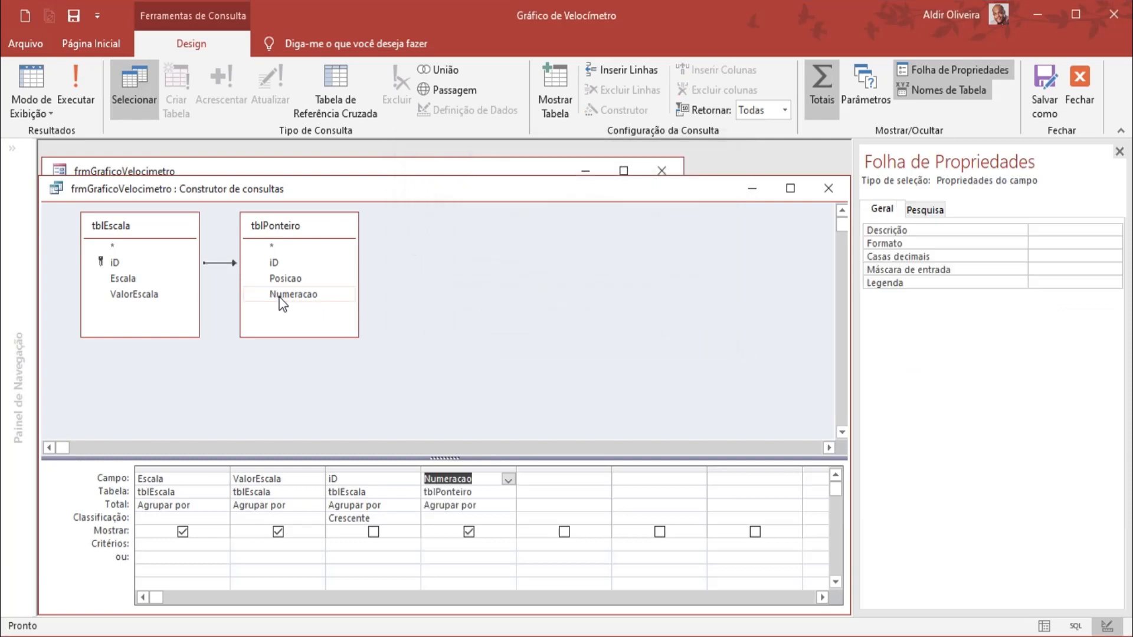
Step: Run the row source query to check its rows, then close it and save the changes to the chart's row source
left_click(83, 87)
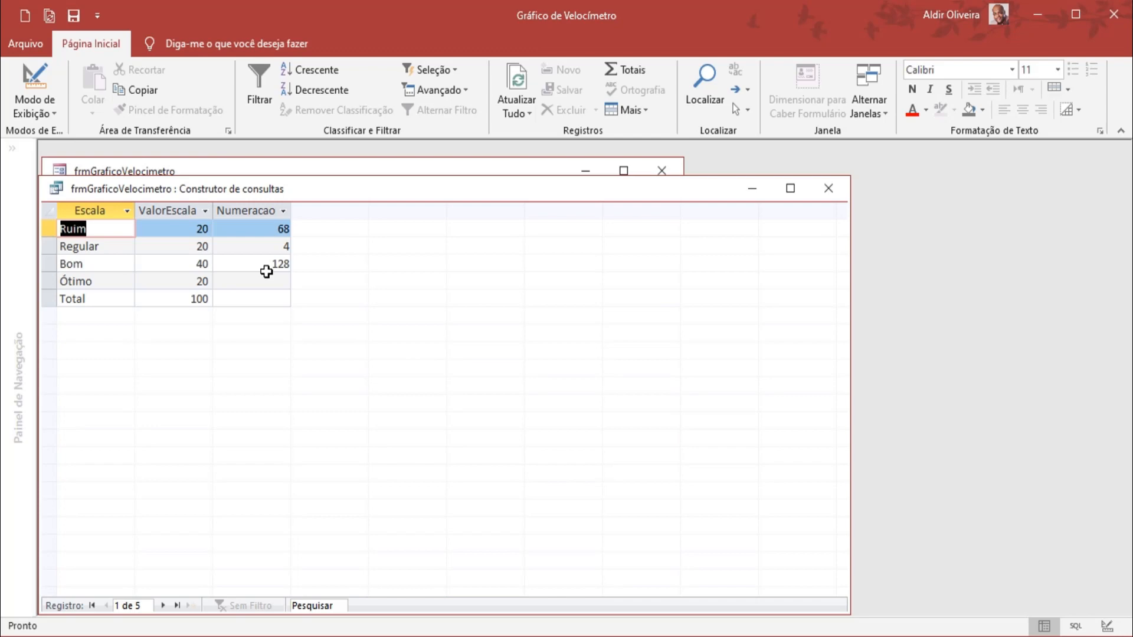
left_click(829, 188)
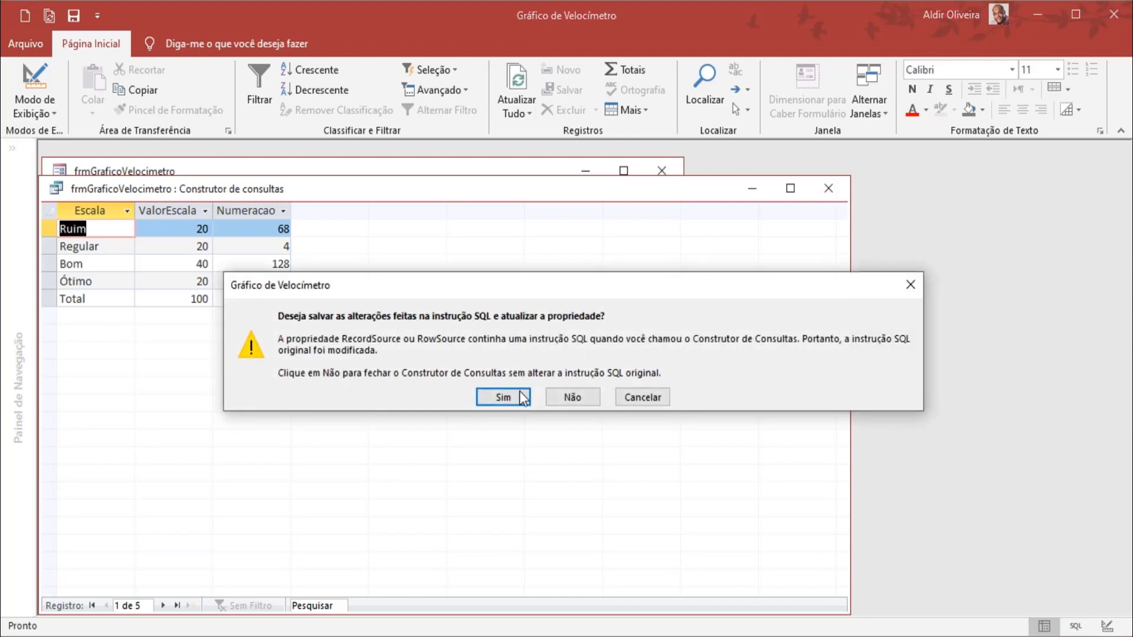
key("Return")
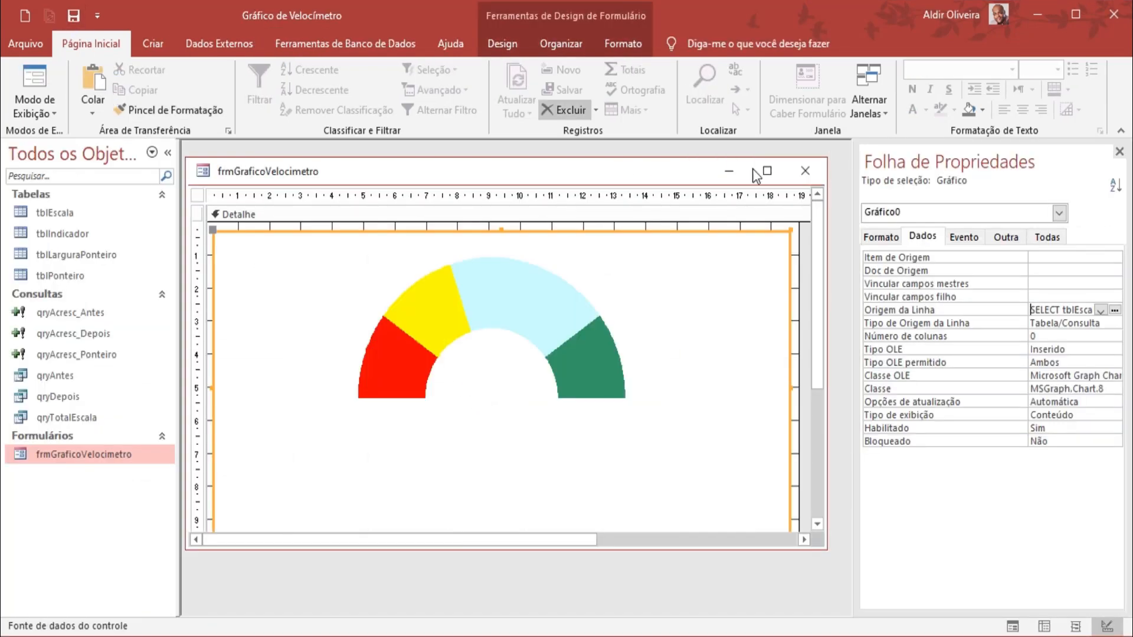
Step: Close frmGraficoVelocimetro, reopen it in form view and refresh the data to examine the chart
left_click(805, 171)
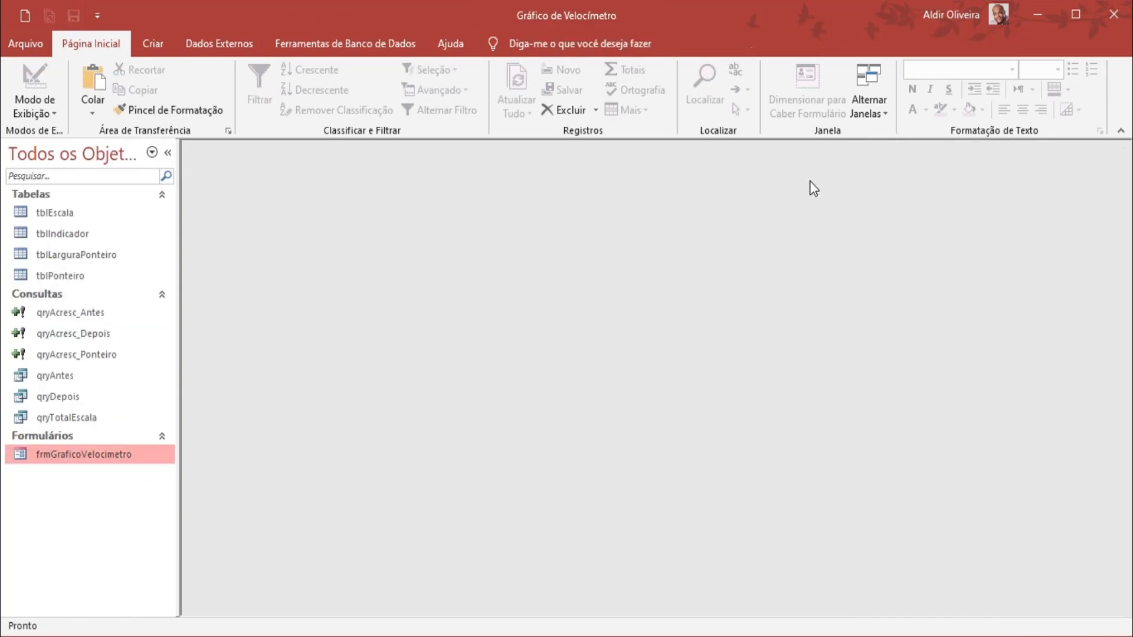
double_click(101, 456)
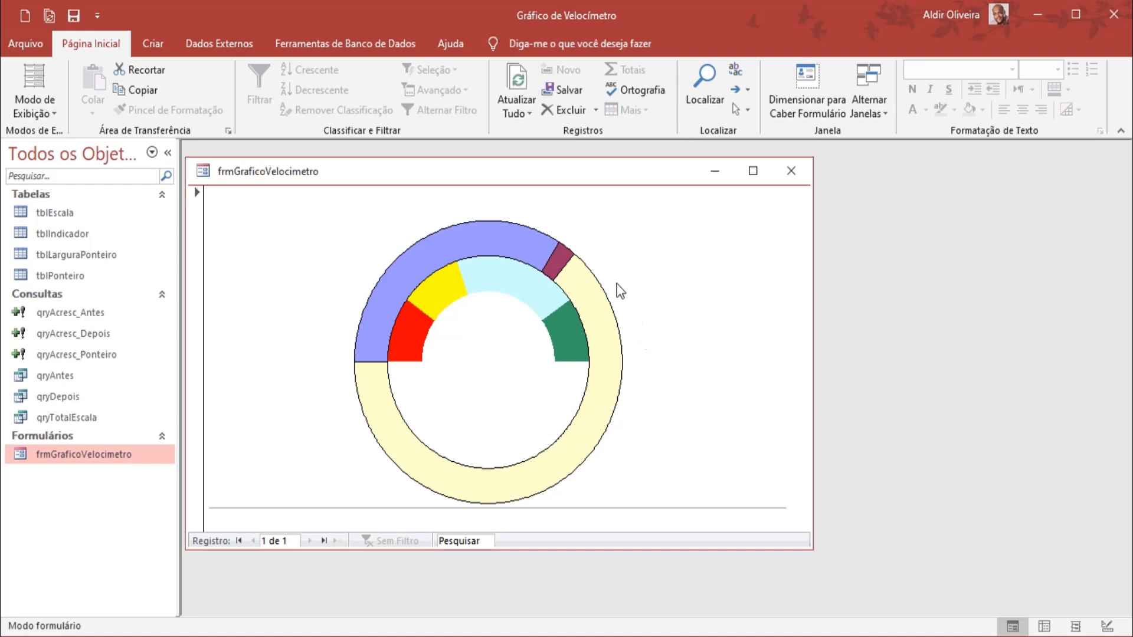
left_click(507, 112)
left_click(521, 134)
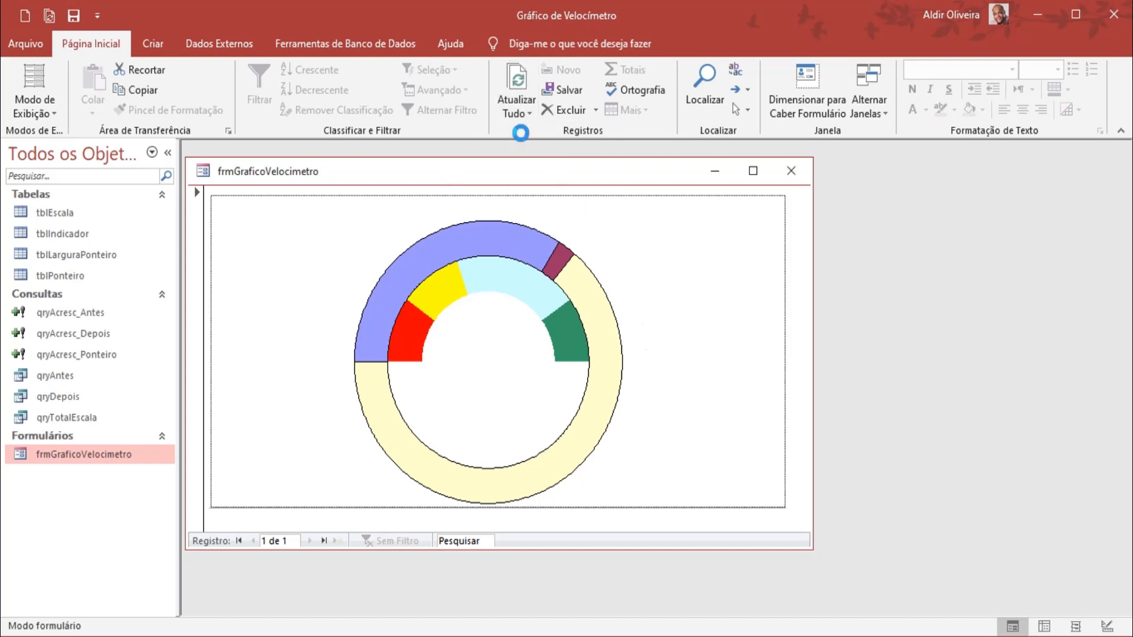
Step: Return frmGraficoVelocimetro to design view and open its chart for editing
right_click(793, 199)
left_click(818, 253)
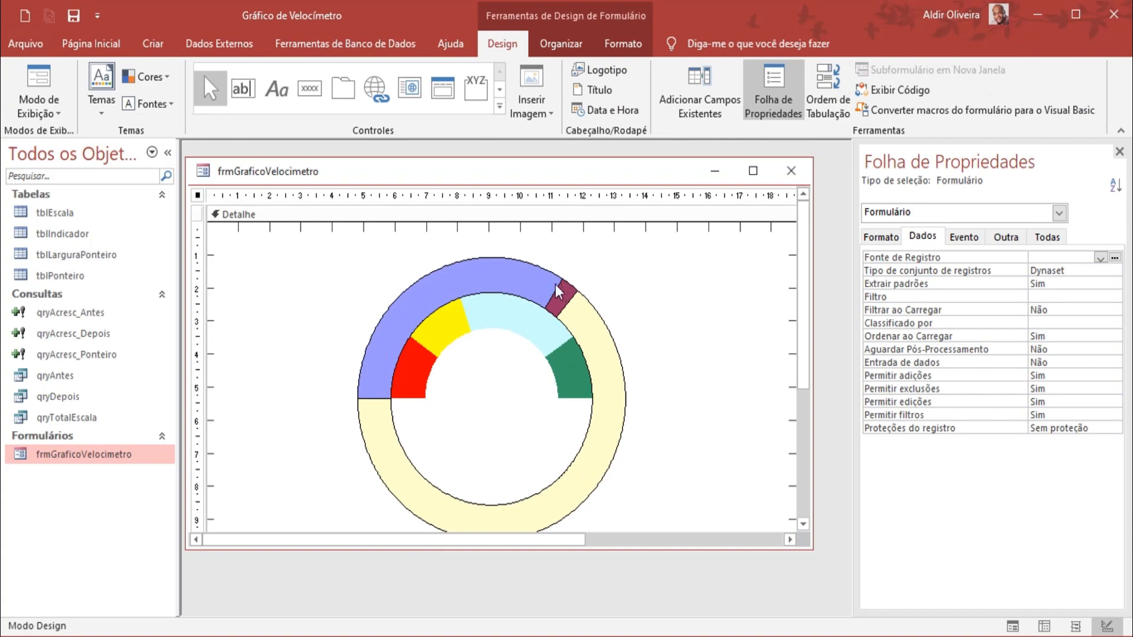
left_click(633, 281)
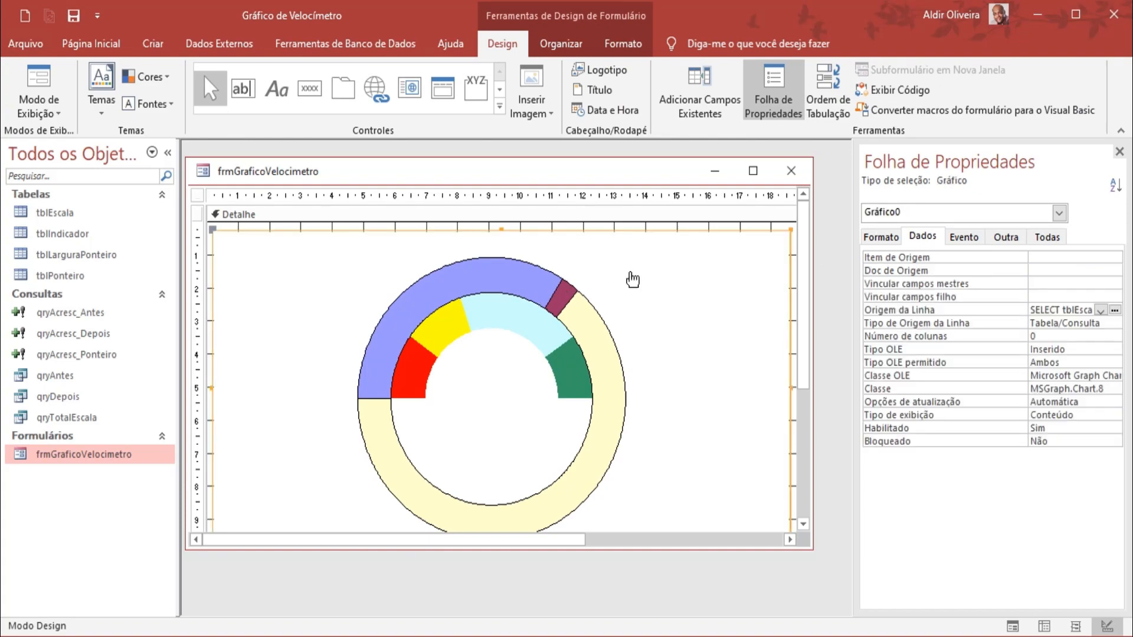
double_click(631, 279)
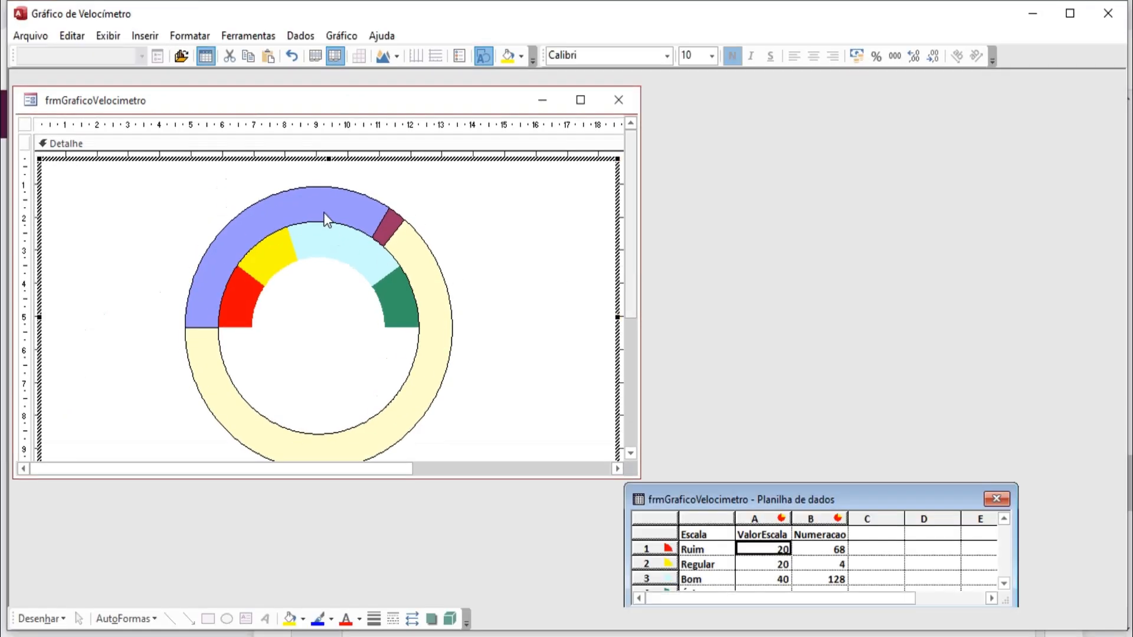
Step: Change the chart type of the outer Numeracao series to Pizza, applied to the selected series only
left_click(328, 206)
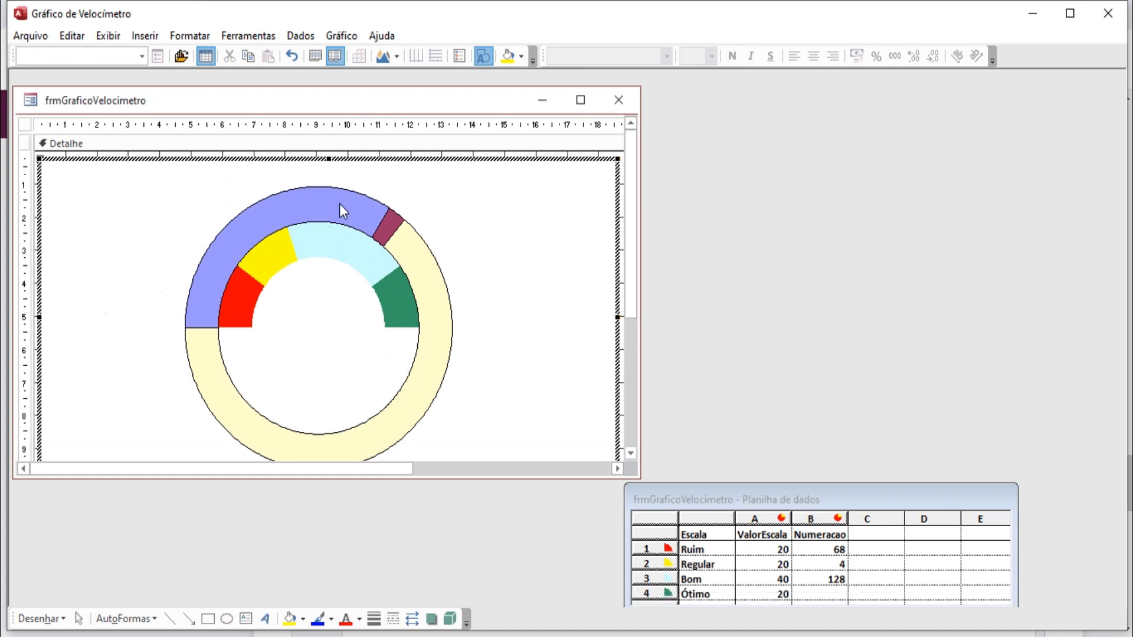
left_click(340, 205)
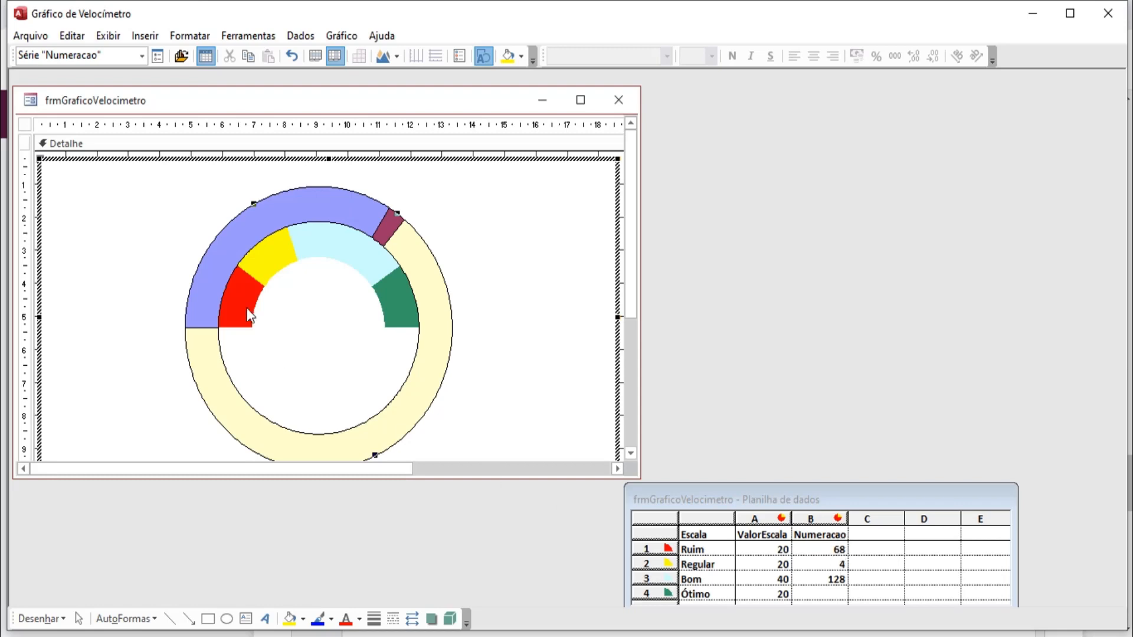
right_click(331, 208)
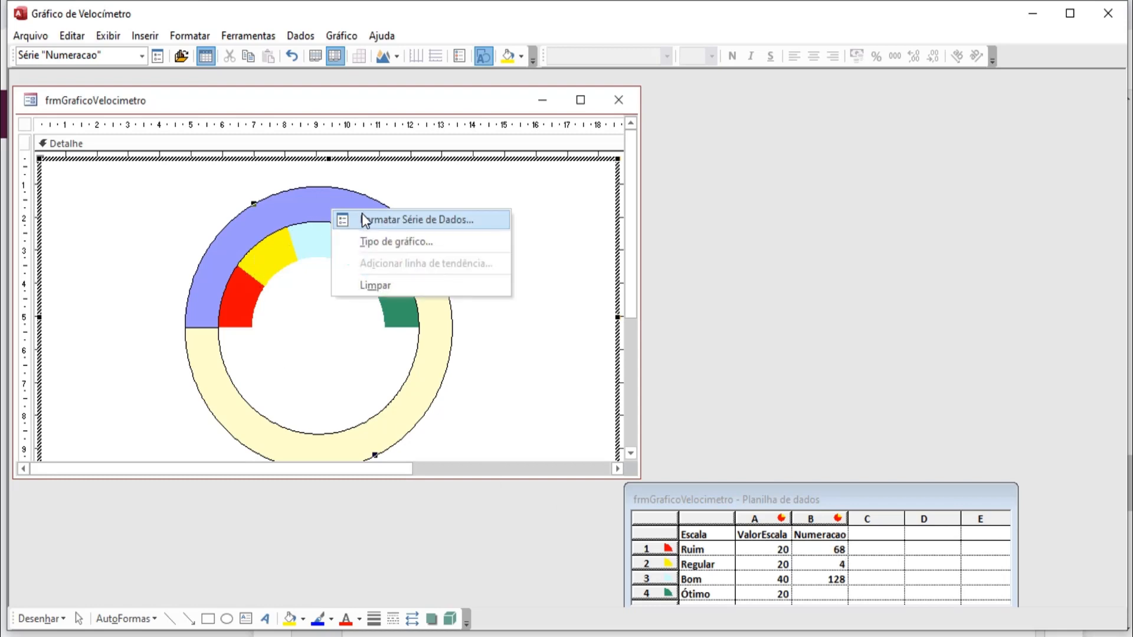
left_click(366, 232)
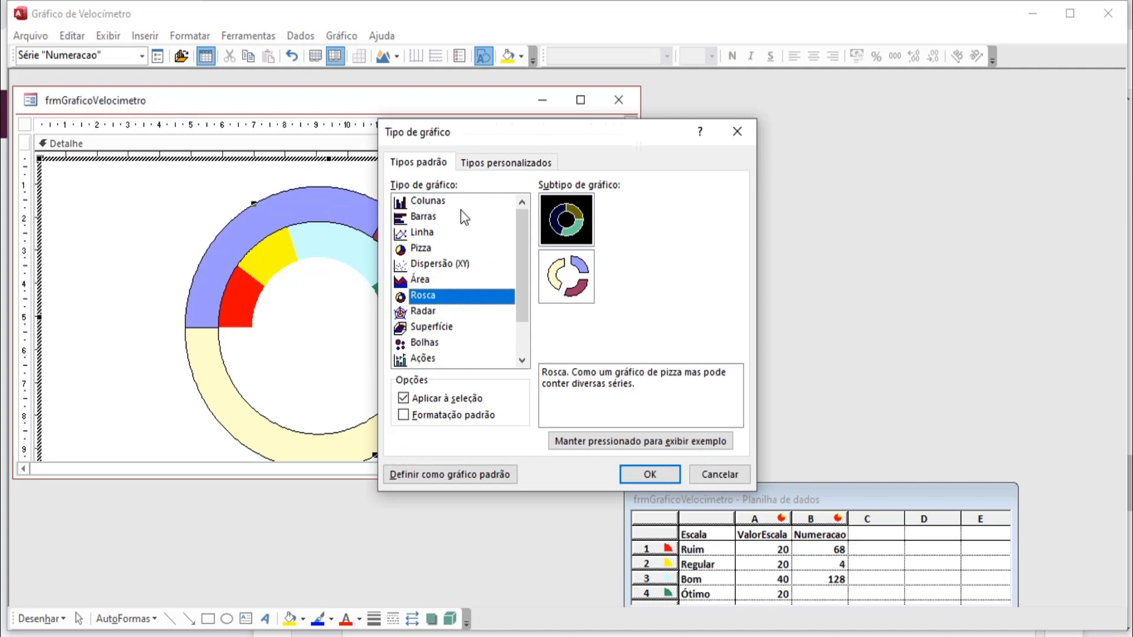
left_click(423, 248)
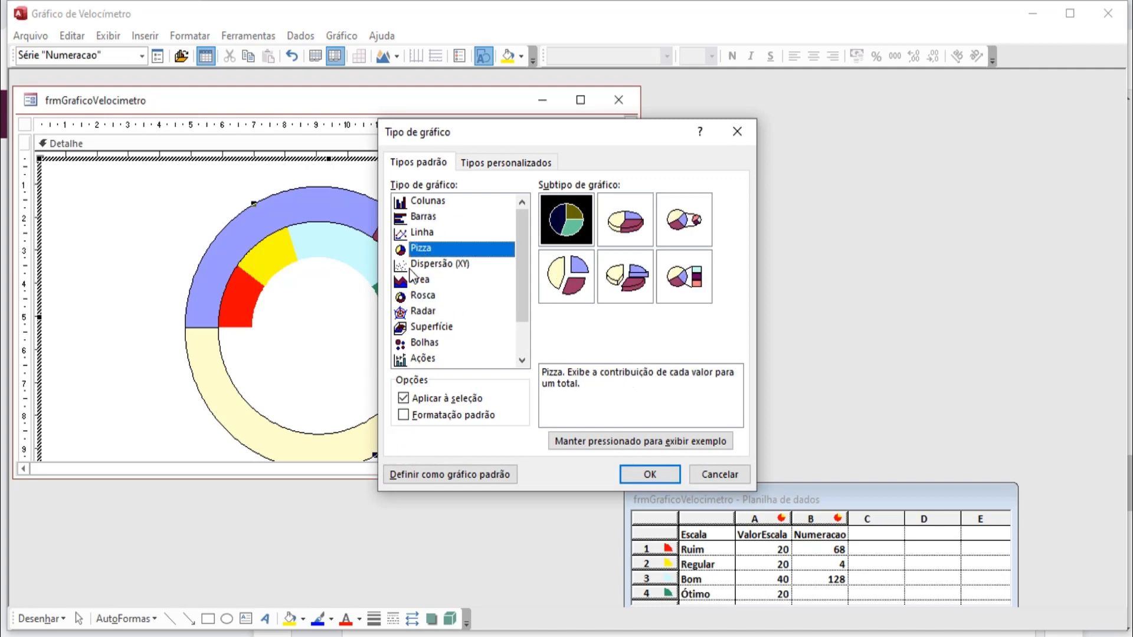
left_click(650, 478)
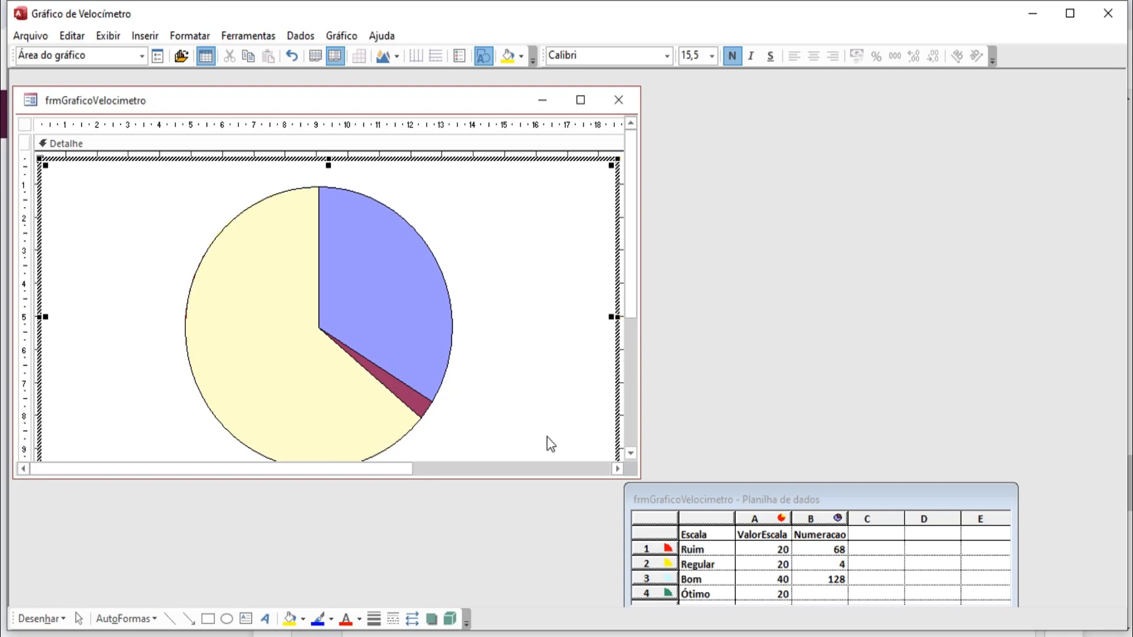
Step: Set the angle of the first slice of the Numeracao pie series to 270 degrees
left_click(383, 282)
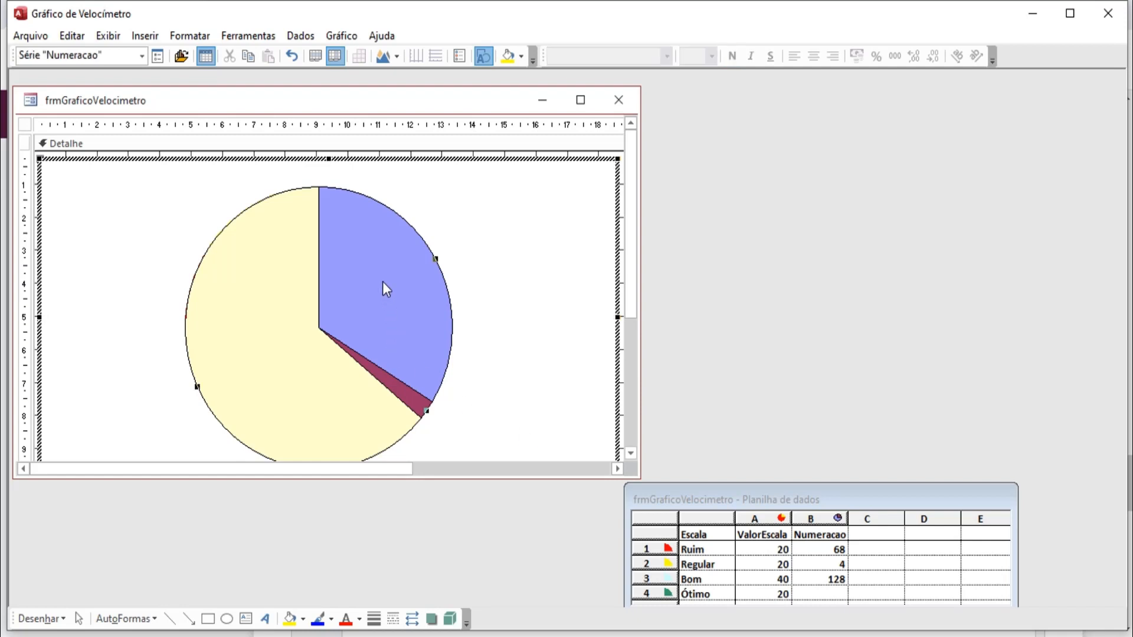
right_click(382, 281)
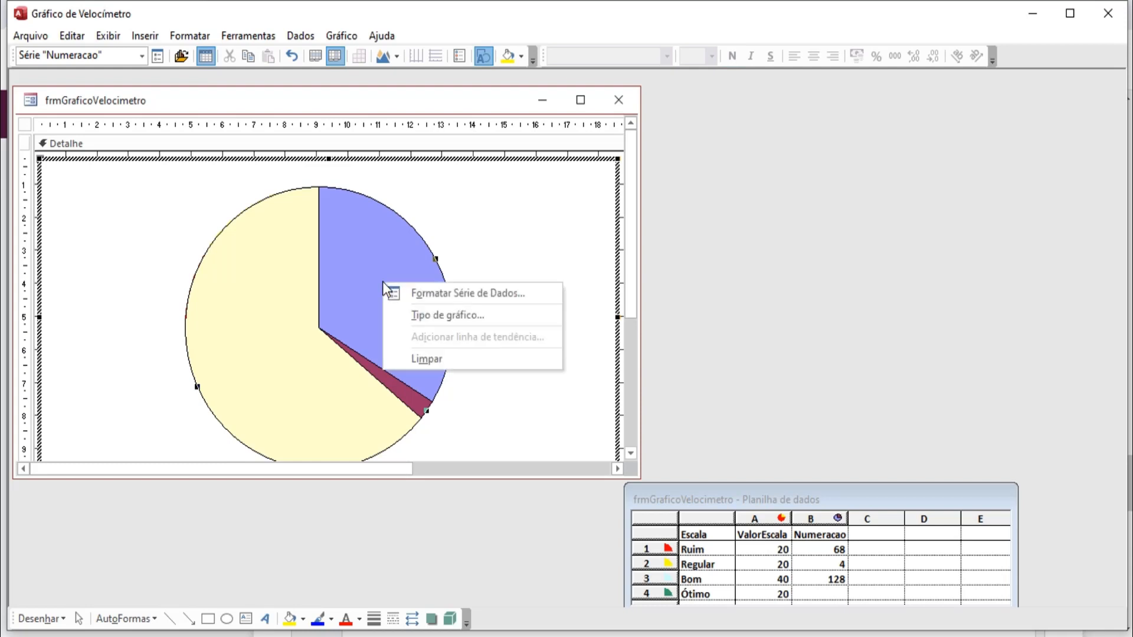
left_click(416, 294)
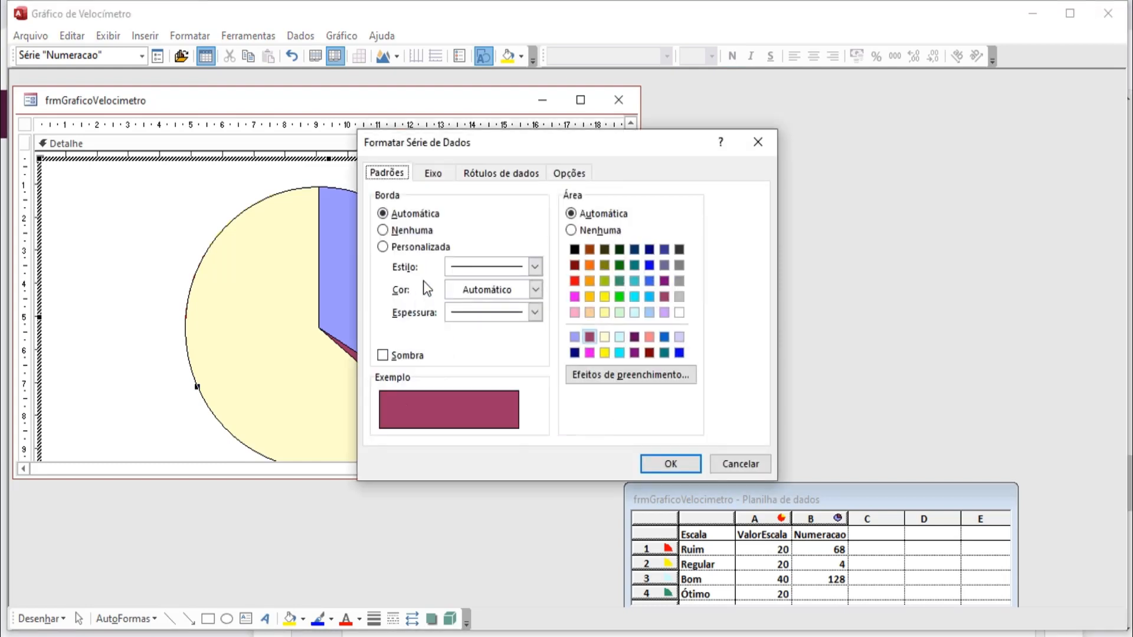
left_click(570, 174)
double_click(555, 198)
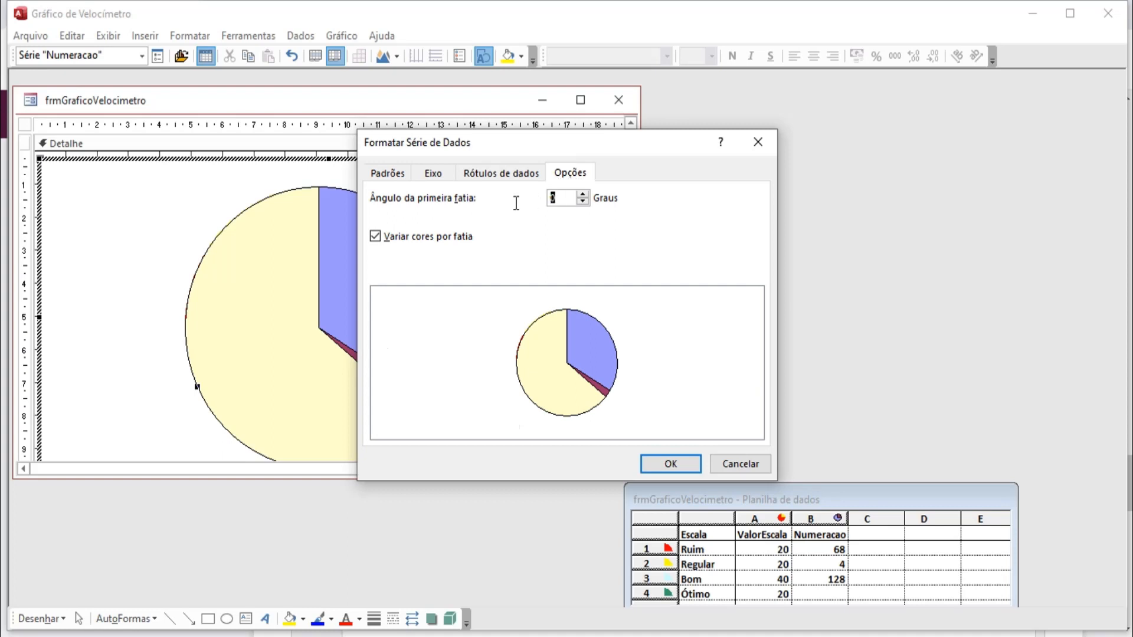
type("270")
left_click(692, 469)
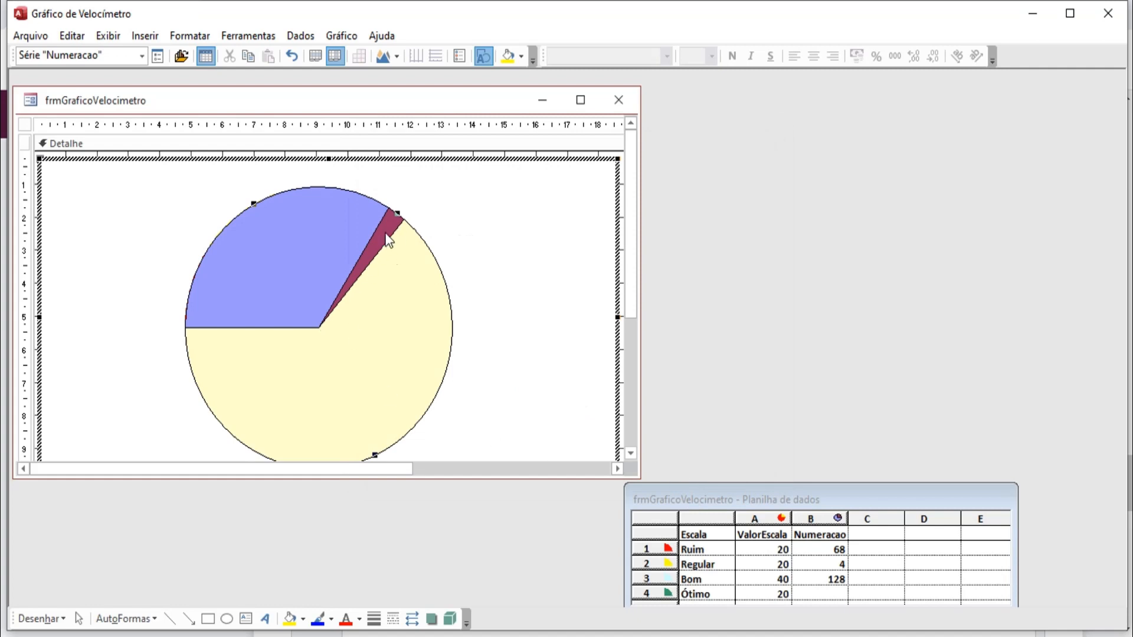
Step: Set the border of the whole Numeracao pie series to Nenhuma
right_click(397, 253)
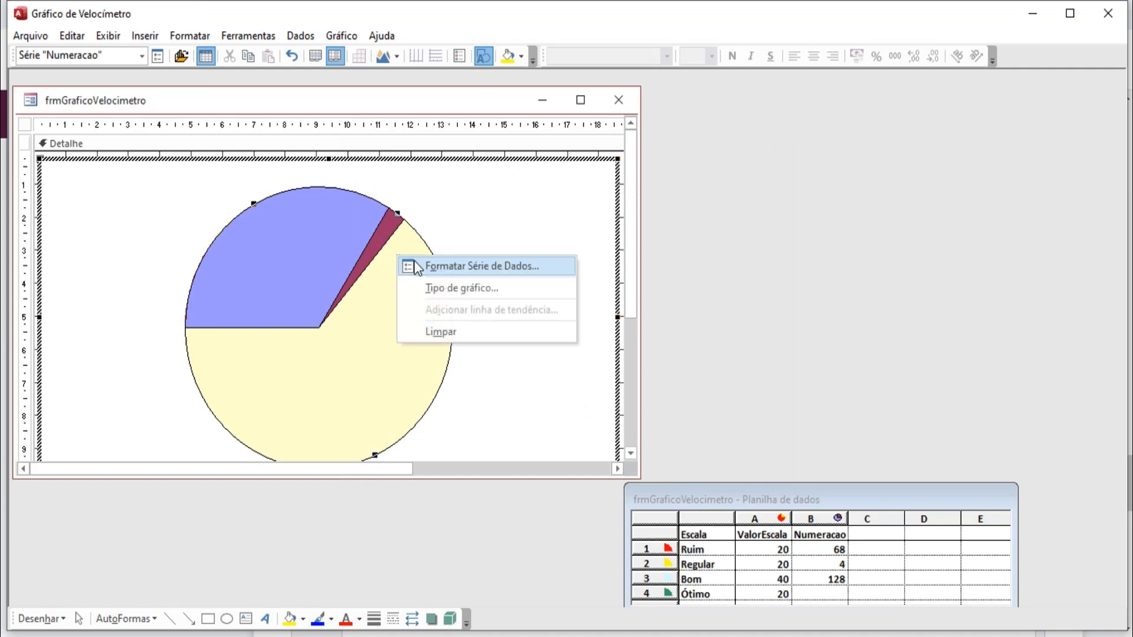
left_click(413, 264)
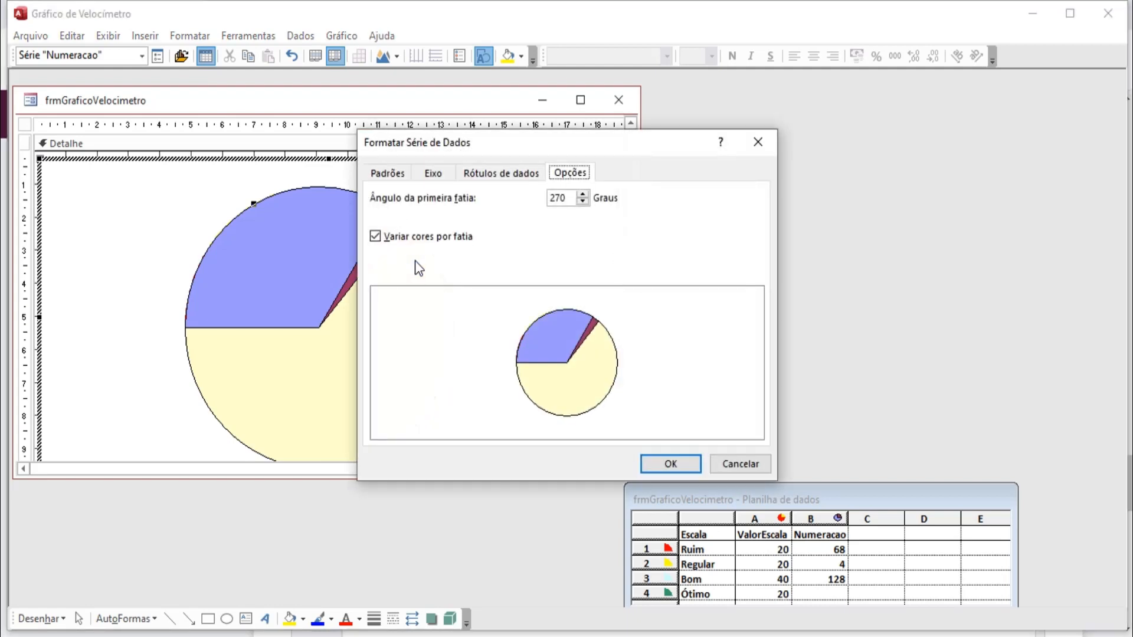
left_click(395, 173)
left_click(388, 234)
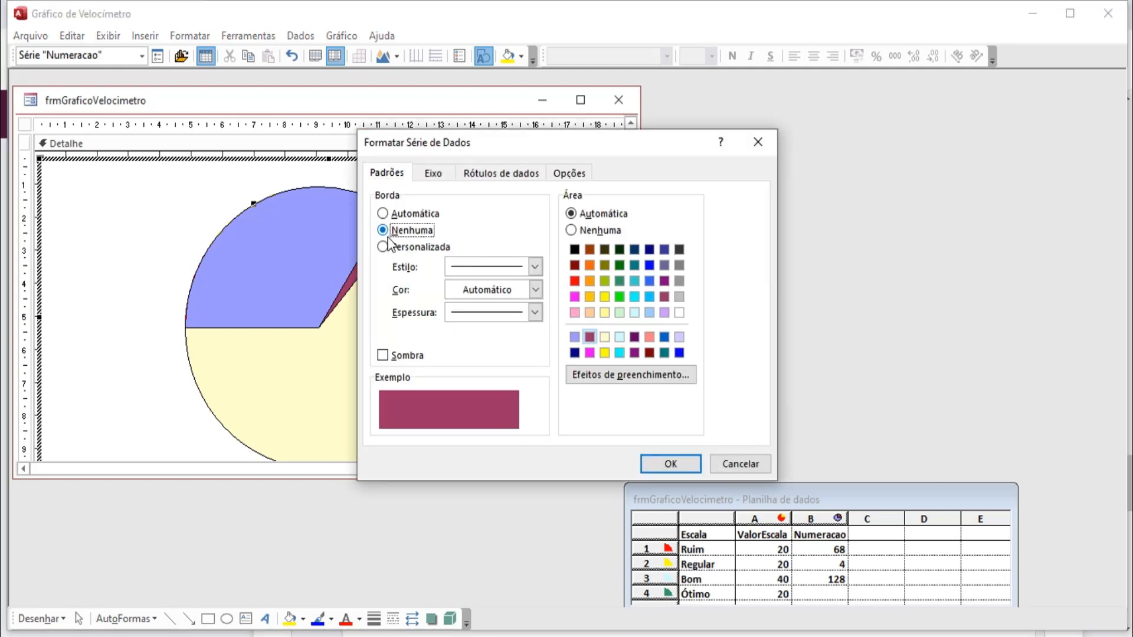
left_click(665, 463)
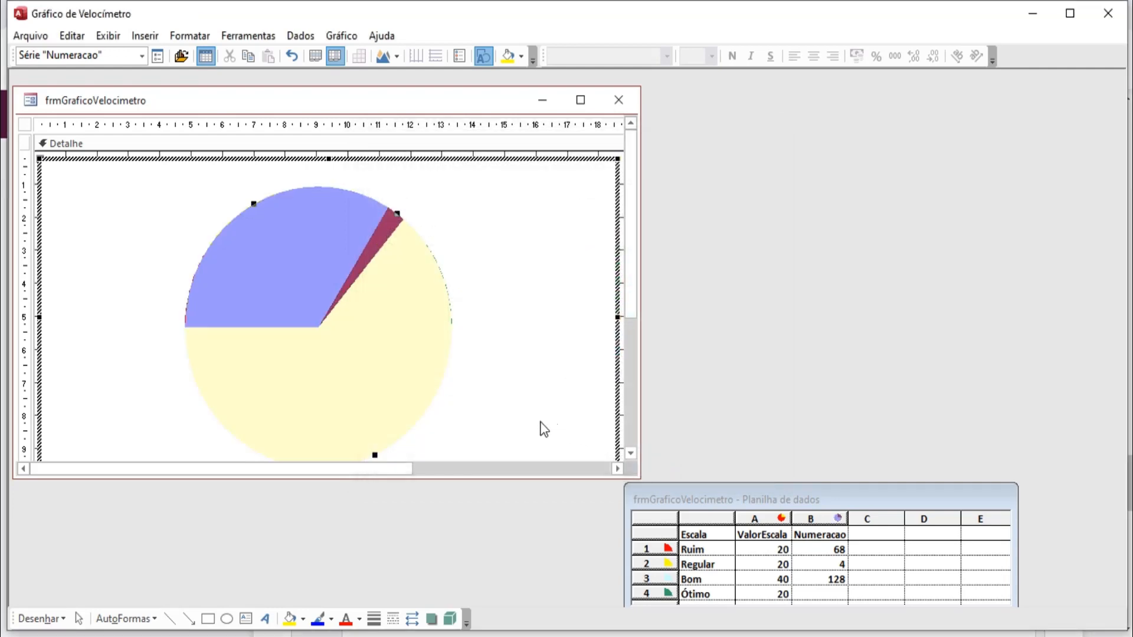
Step: Set the area fill of the large pale yellow Numeracao slice to Nenhuma
left_click(388, 350)
right_click(401, 350)
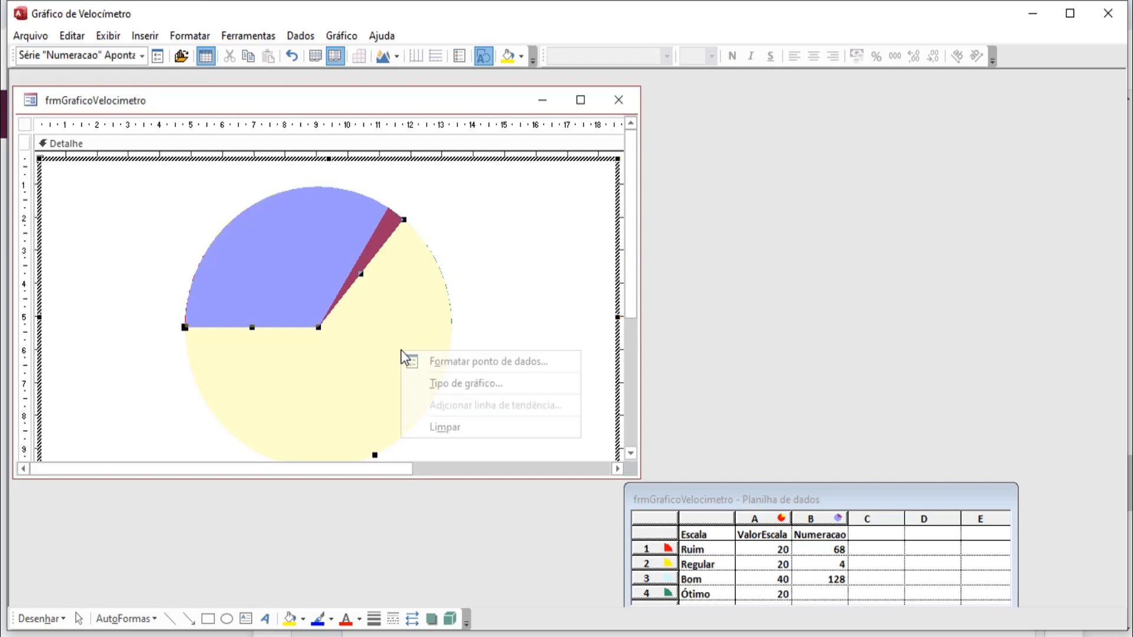
left_click(435, 361)
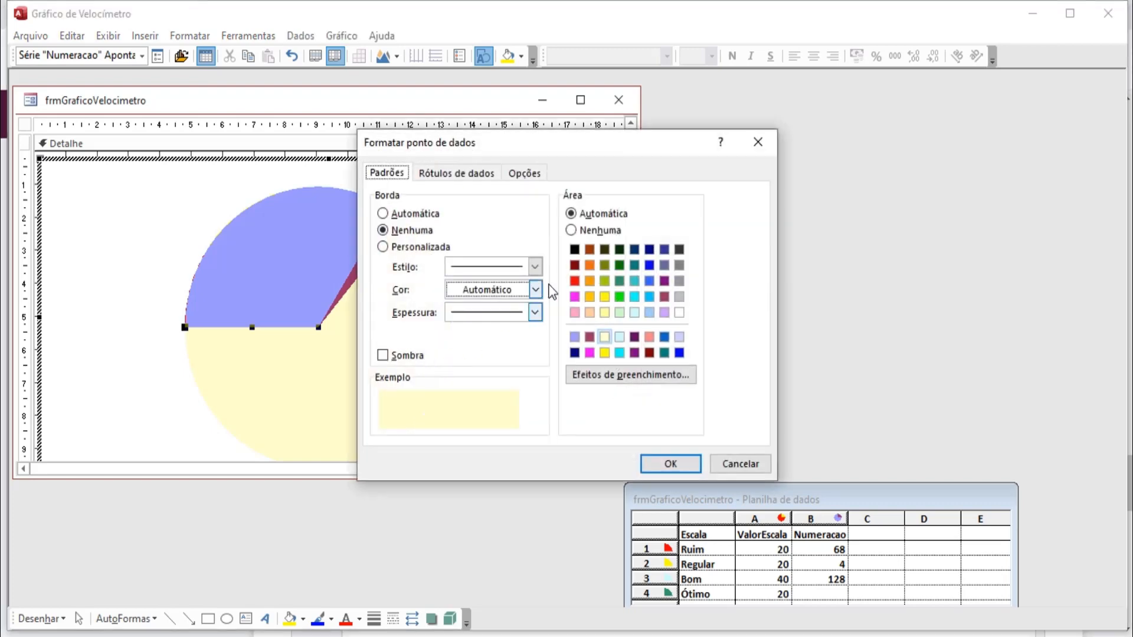
left_click(601, 231)
left_click(652, 464)
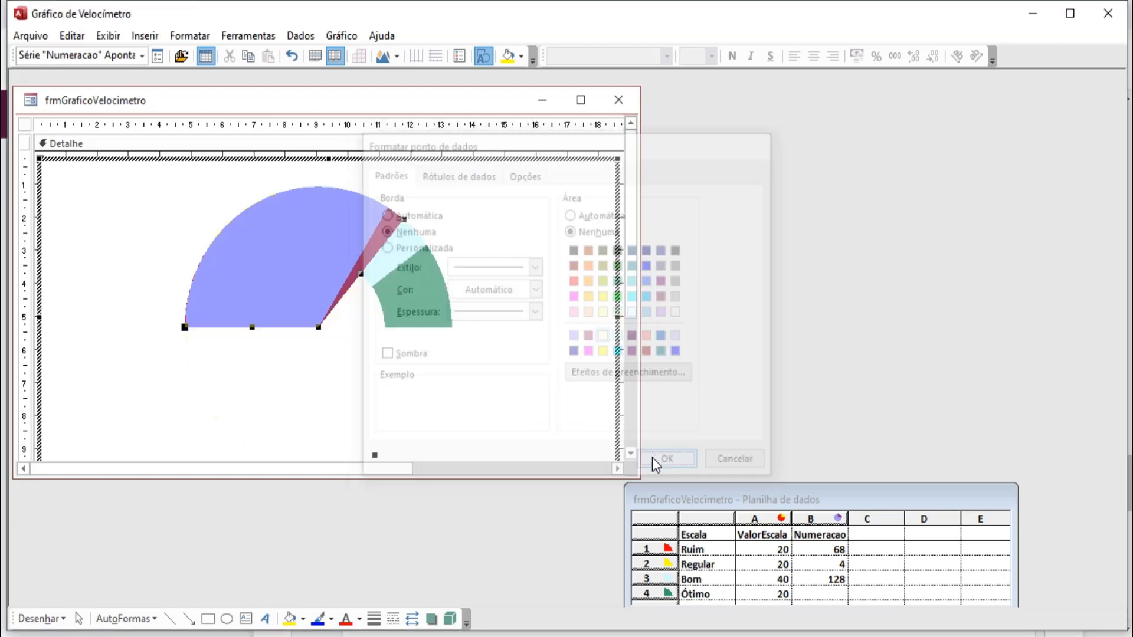
Step: Set the area fill of the light blue Numeracao slice to Nenhuma
left_click(306, 258)
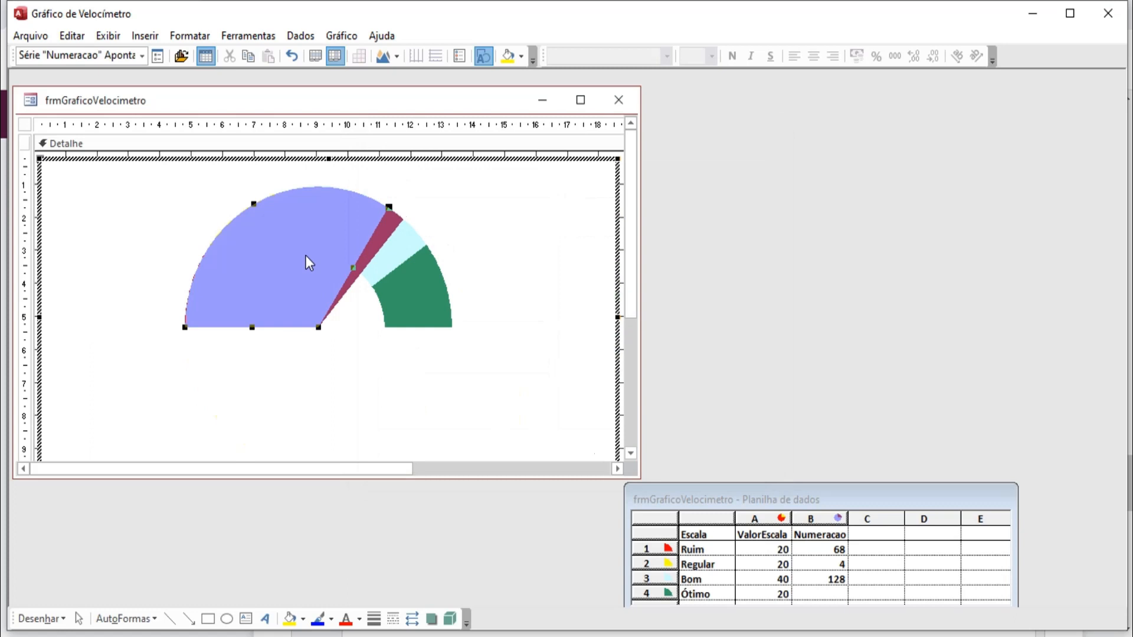
right_click(305, 256)
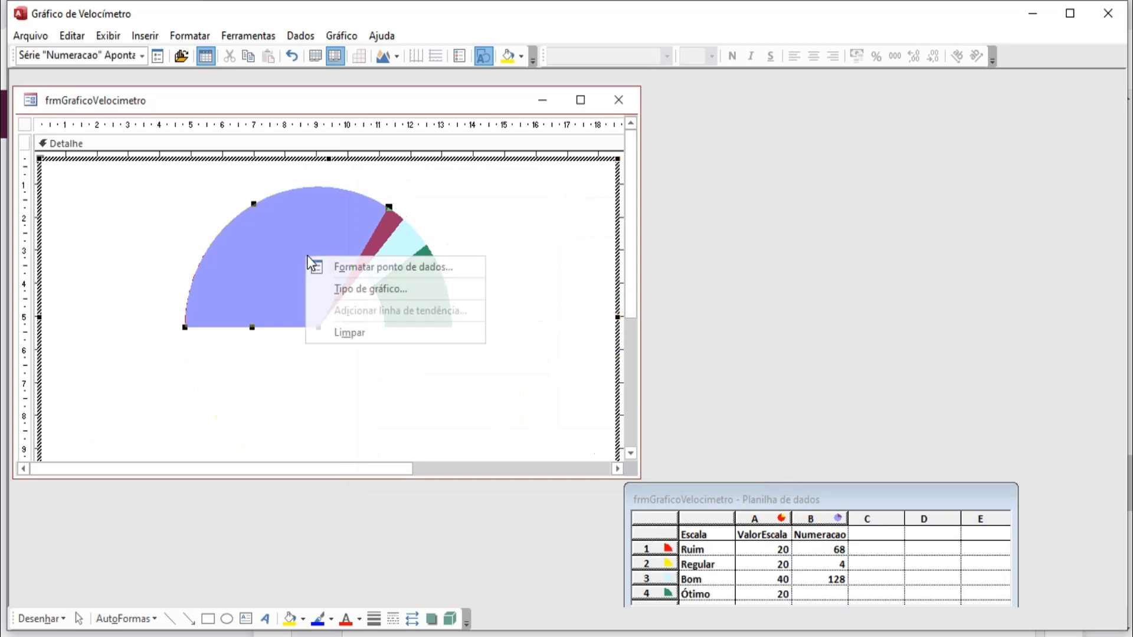
left_click(342, 266)
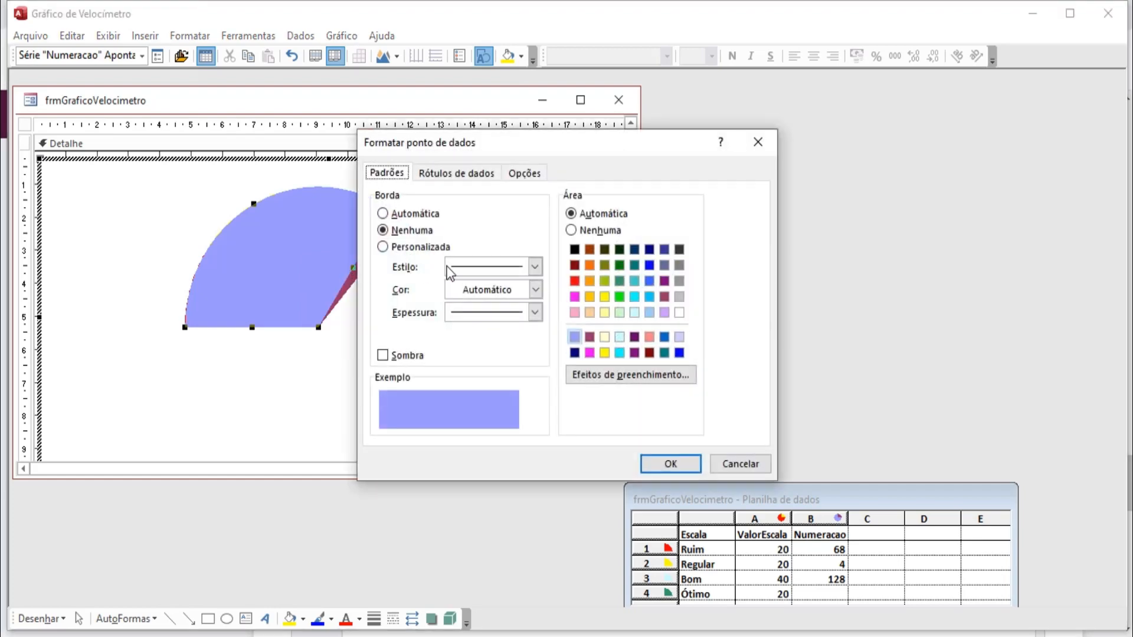
left_click(572, 230)
left_click(662, 463)
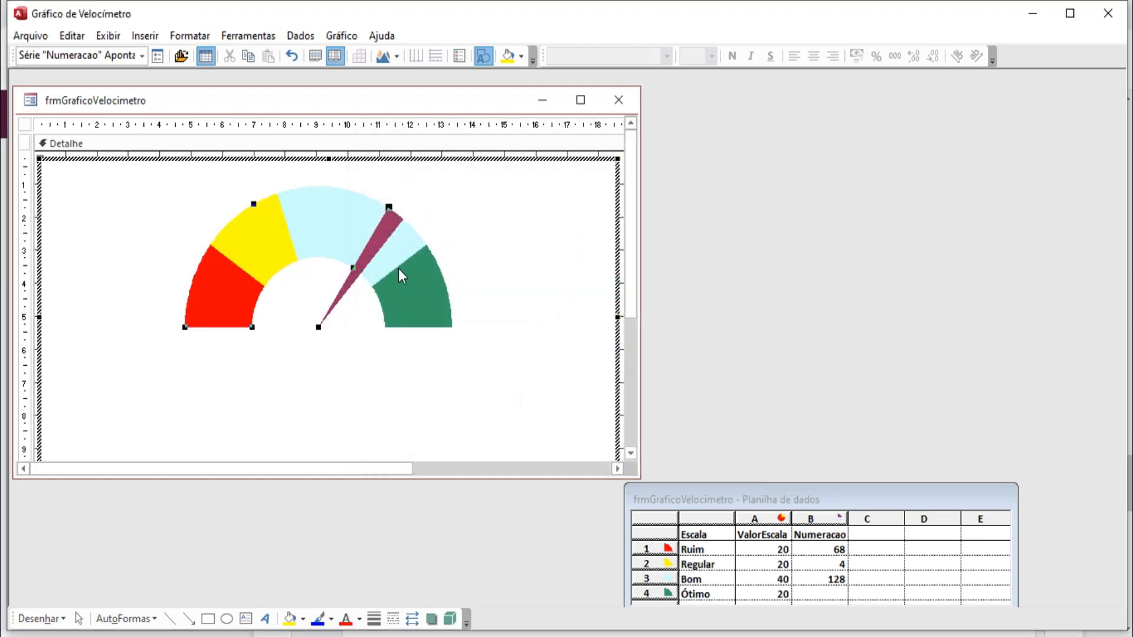
Step: Fill the narrow pointer slice of the Numeracao series with dark blue
left_click(388, 229)
right_click(388, 228)
left_click(417, 242)
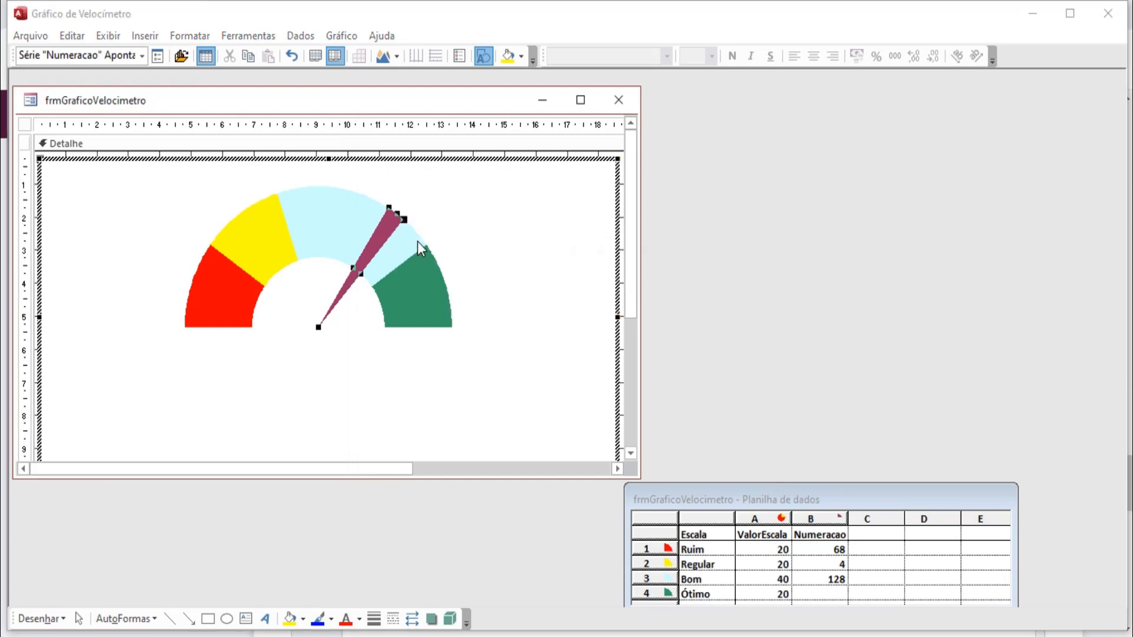
left_click(649, 249)
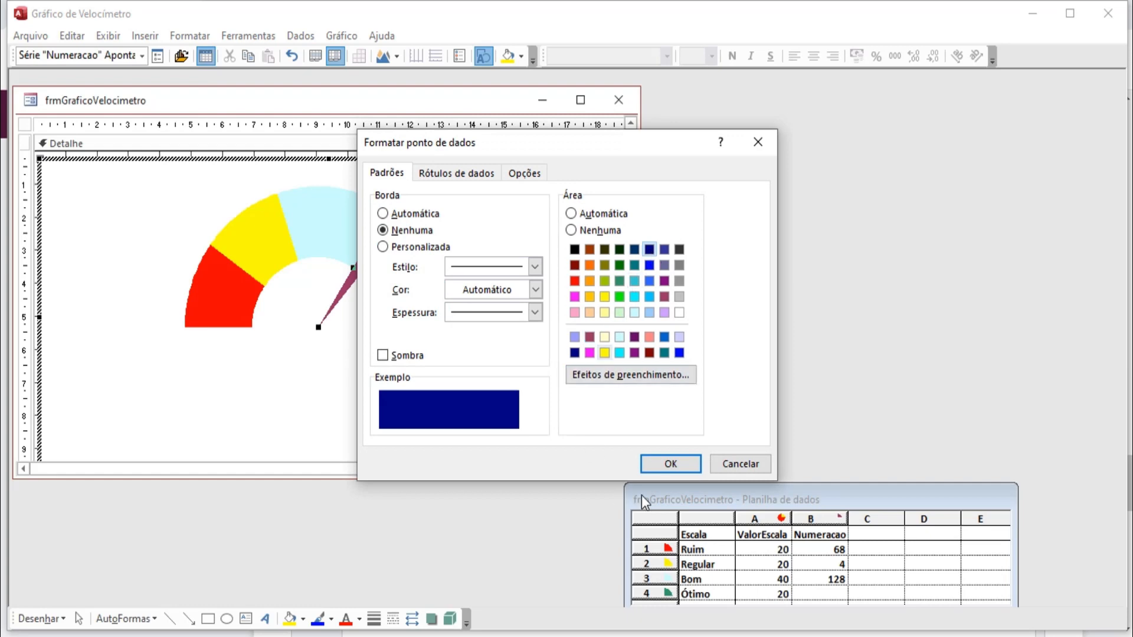
left_click(662, 464)
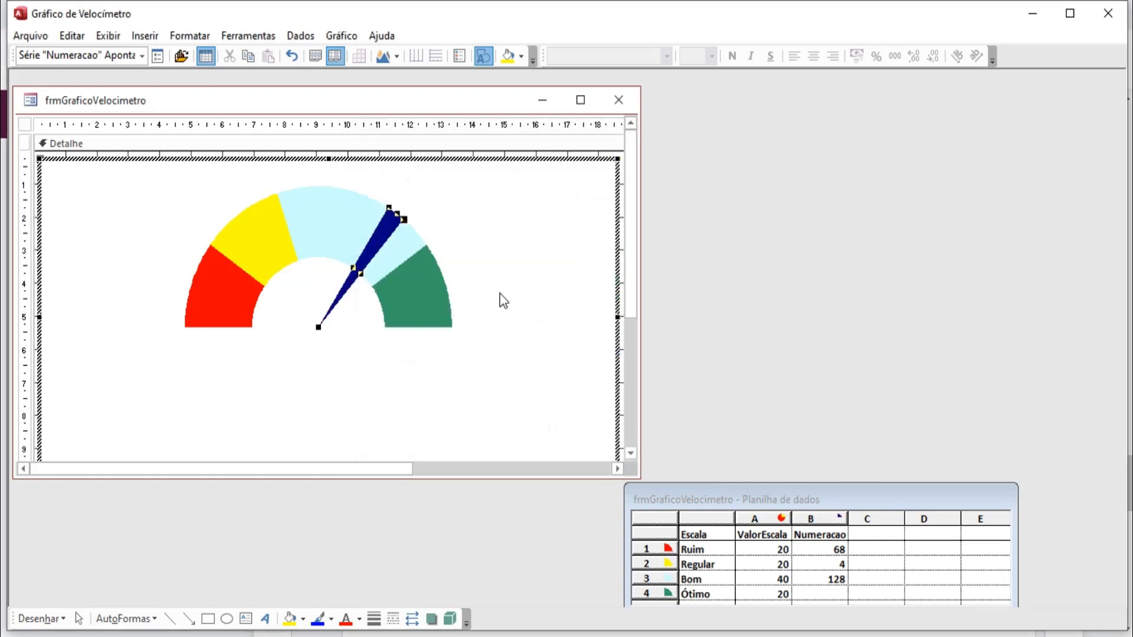
Step: Enlarge the chart's plot area slightly by extending its upper-right corner outward
left_click(470, 296)
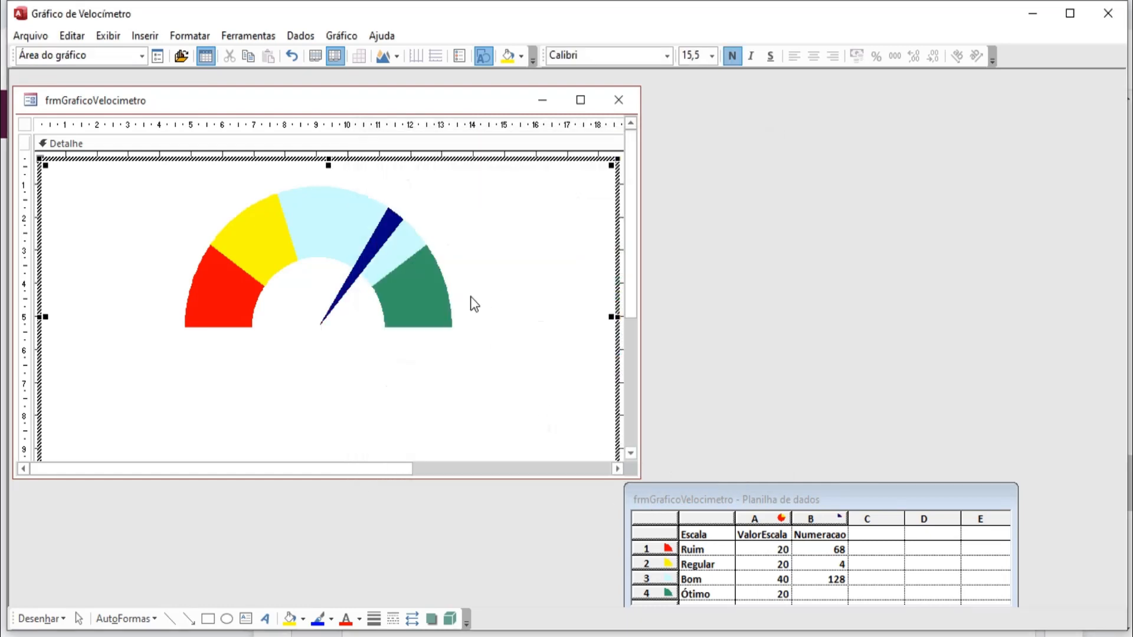
left_click(425, 229)
left_click_drag(455, 187, 467, 171)
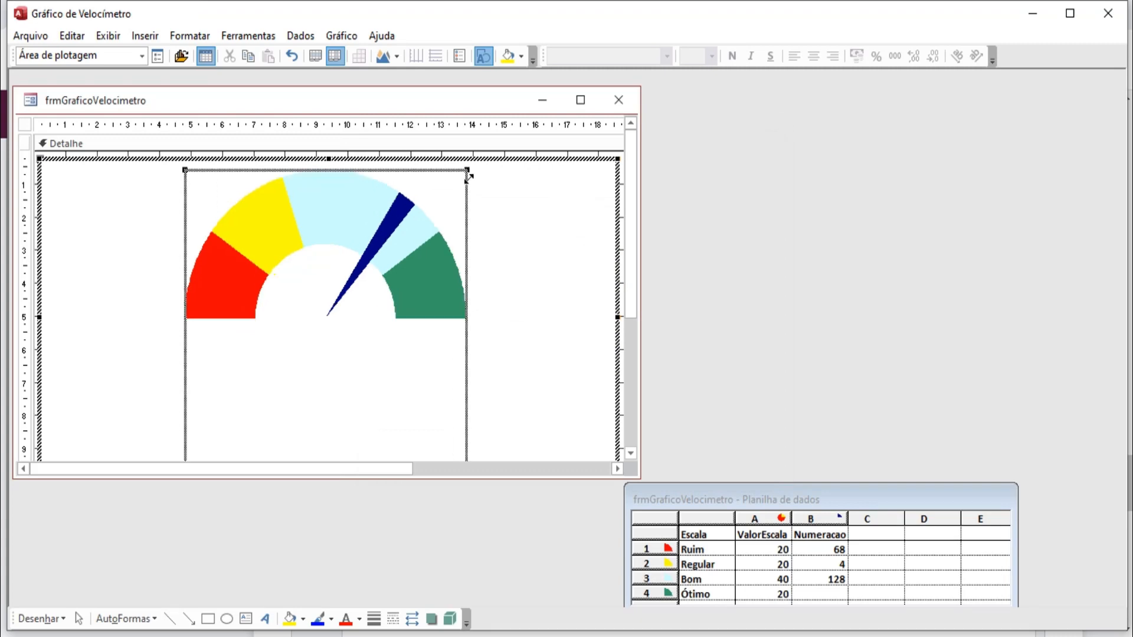
Step: Finish editing the chart, close frmGraficoVelocimetro and reopen it in form view
left_click(624, 172)
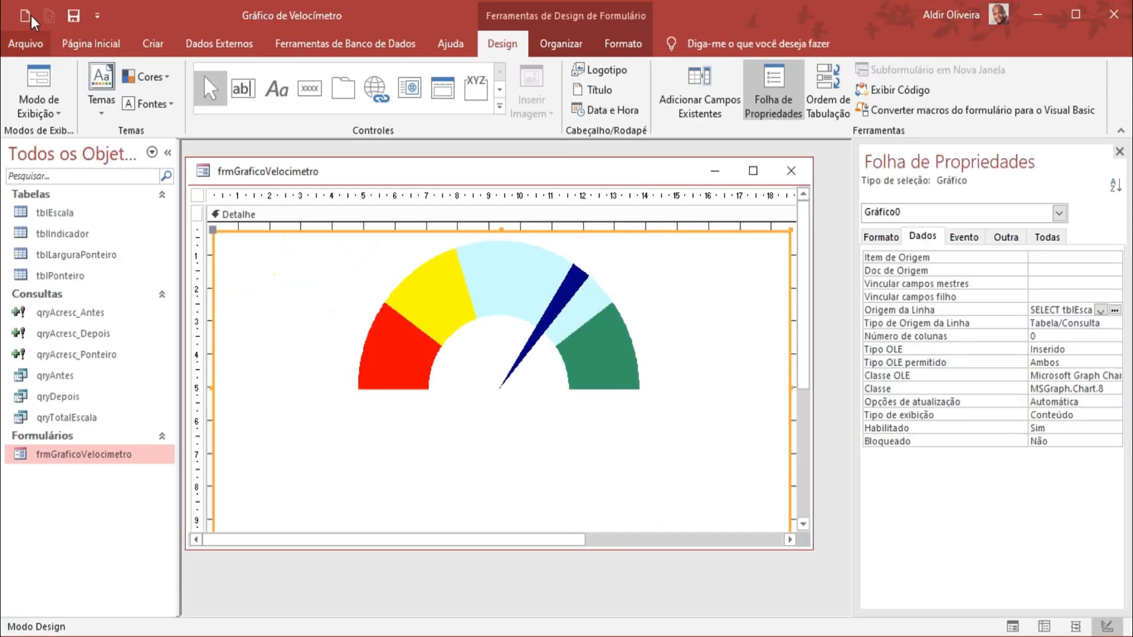
left_click(791, 170)
double_click(100, 458)
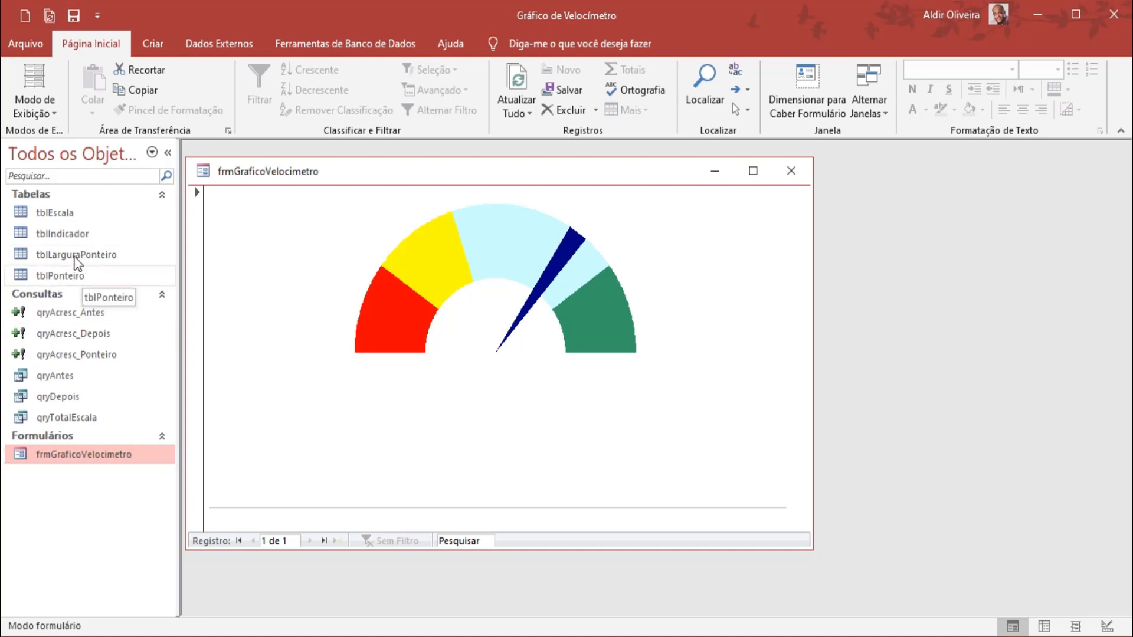
Step: Set the Indicador value in tblIndicador to 80 and close the table
double_click(82, 235)
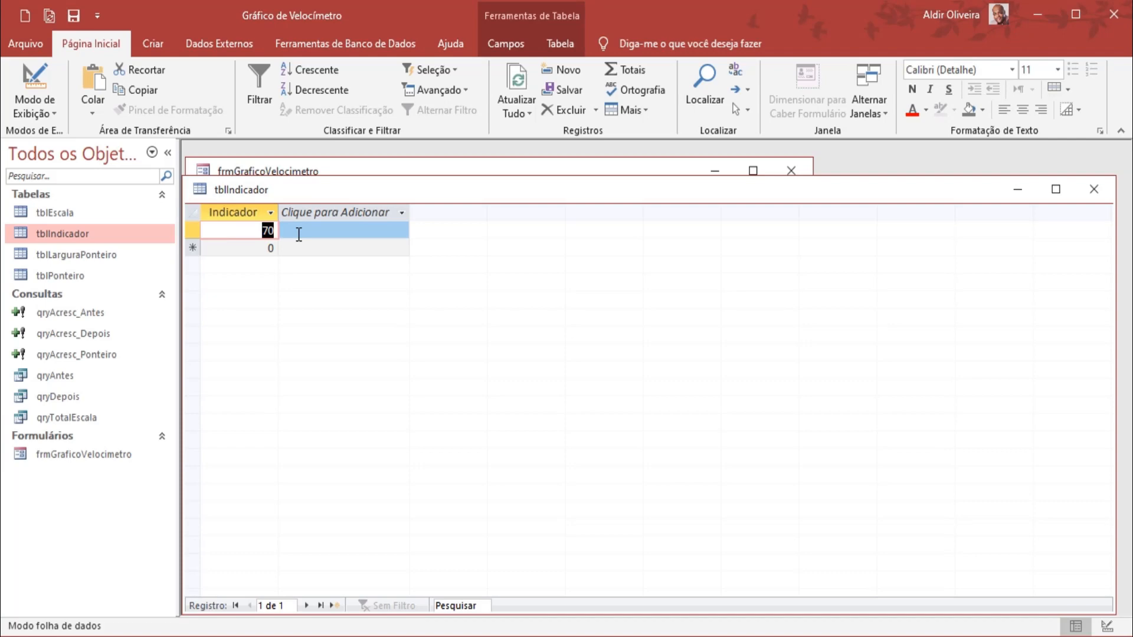
type("80")
key("Down")
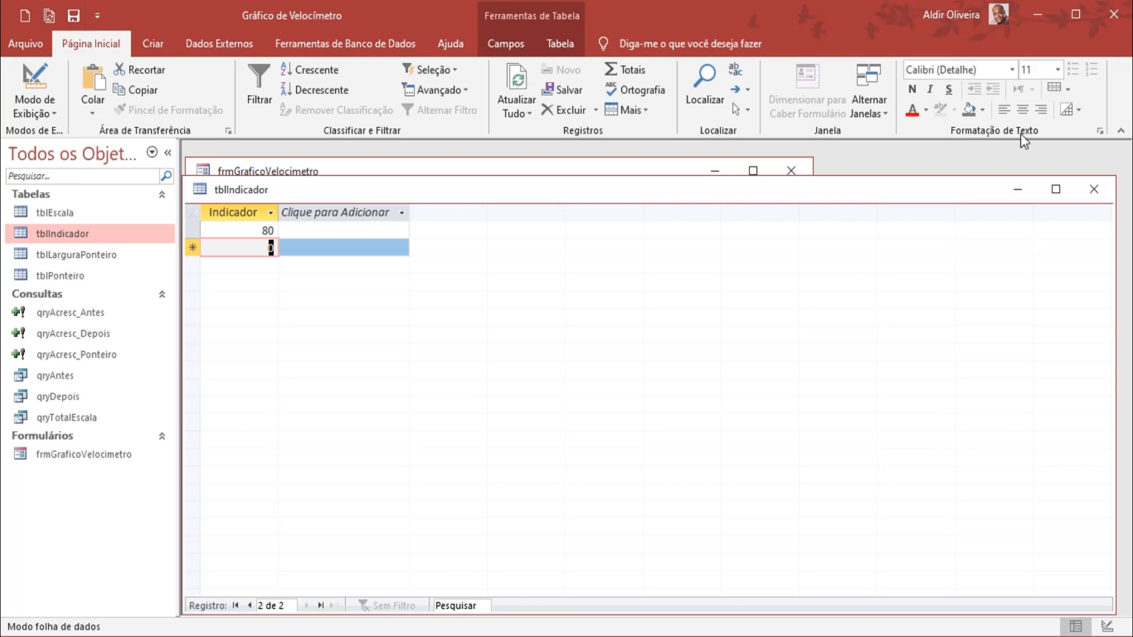
left_click(1094, 189)
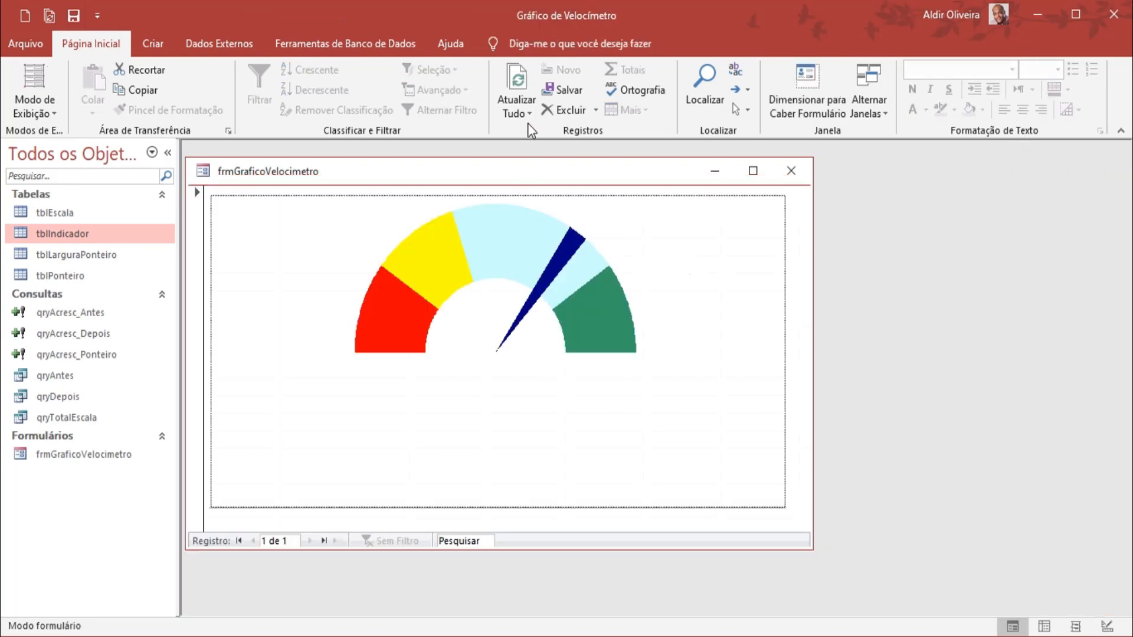
Step: Refresh the data in frmGraficoVelocimetro to check the pointer's position
left_click(521, 89)
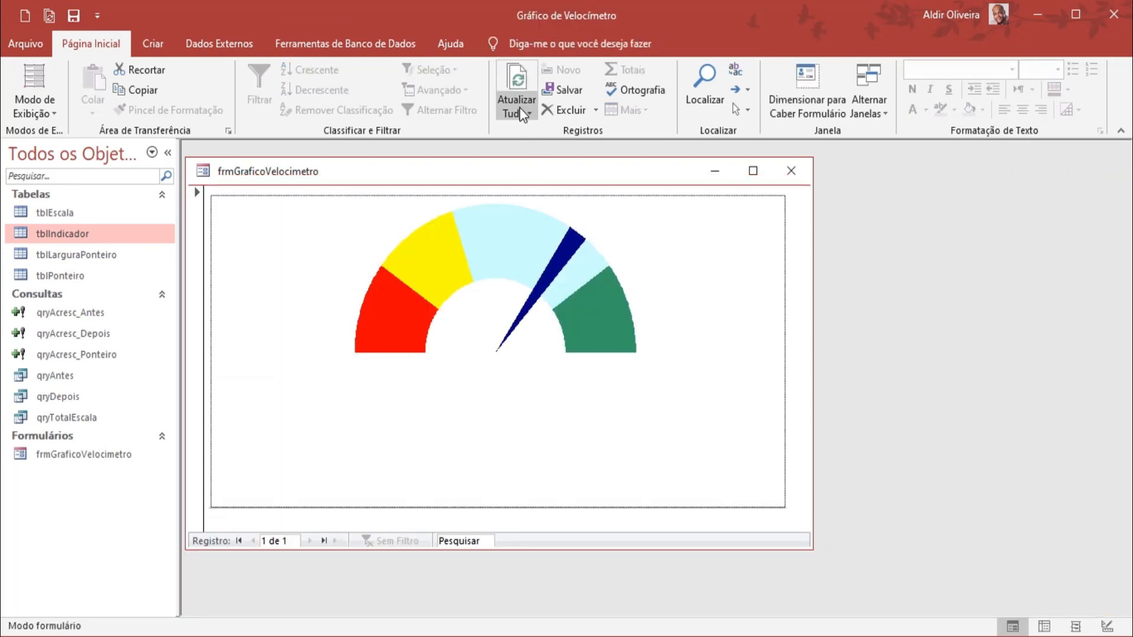
left_click(518, 112)
left_click(531, 137)
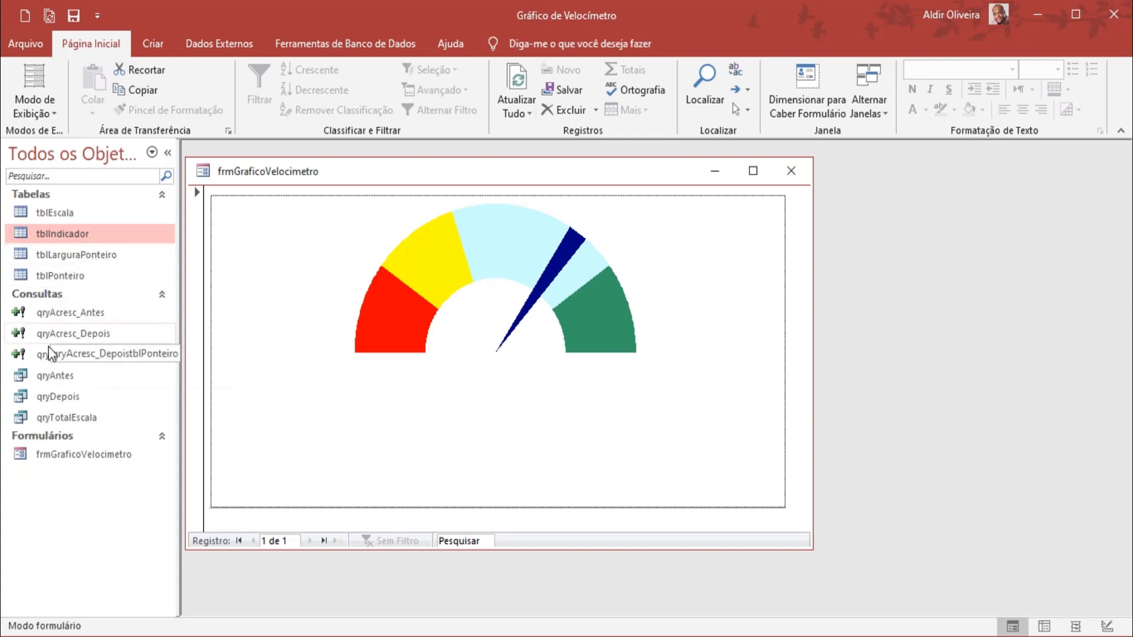
left_click(48, 377)
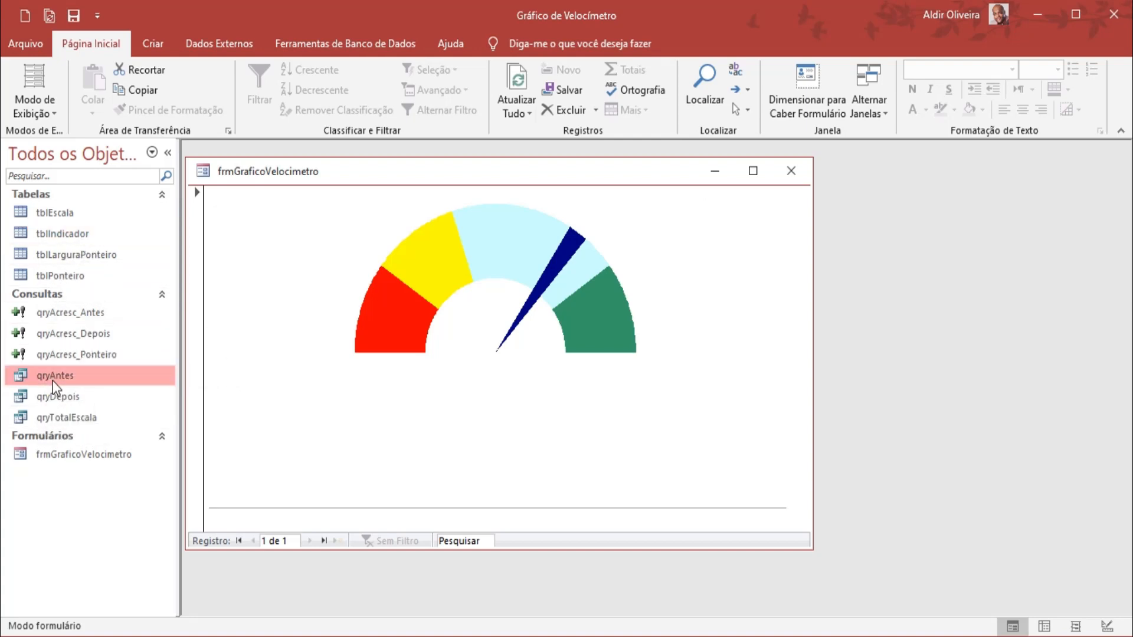
left_click(52, 399)
left_click(54, 417)
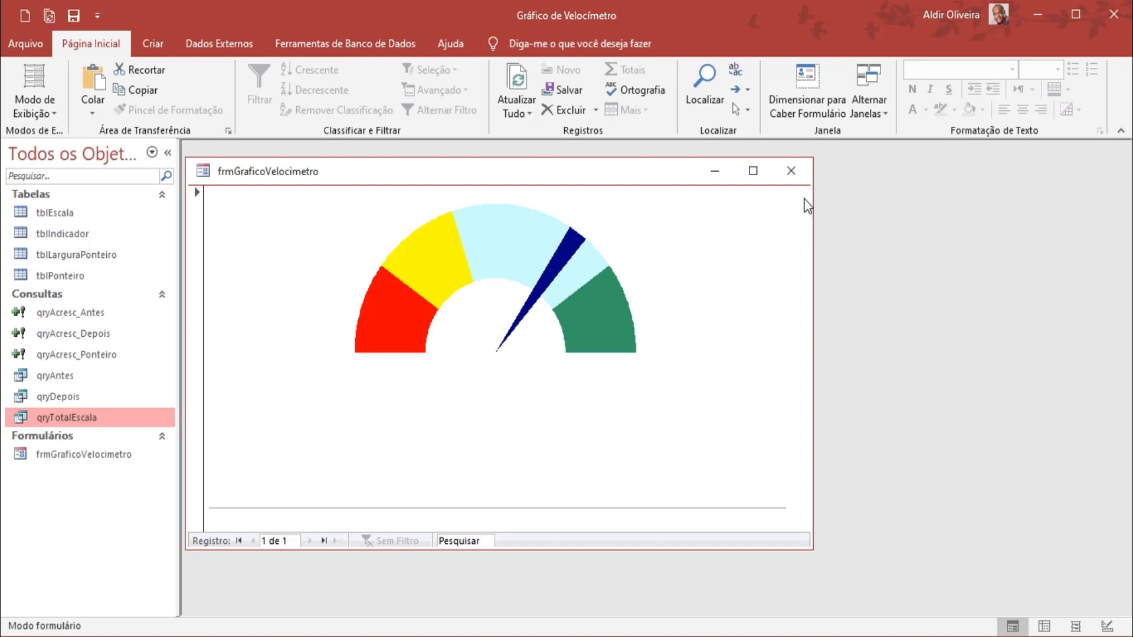
Step: Close frmGraficoVelocimetro and create a new query in design view based on tblPonteiro
left_click(791, 171)
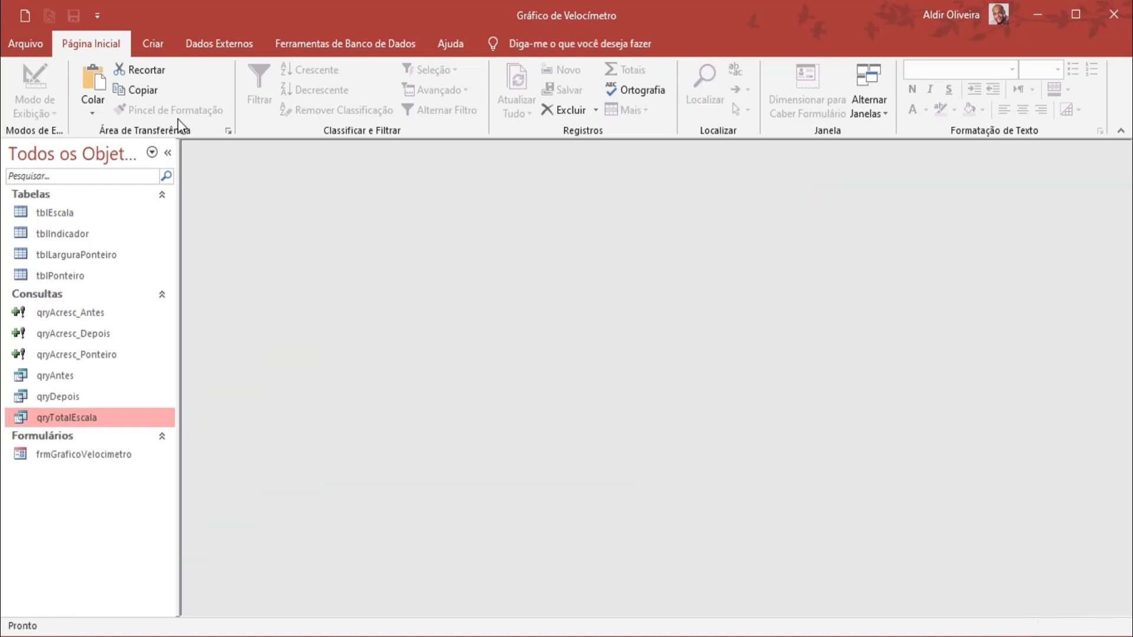
left_click(158, 43)
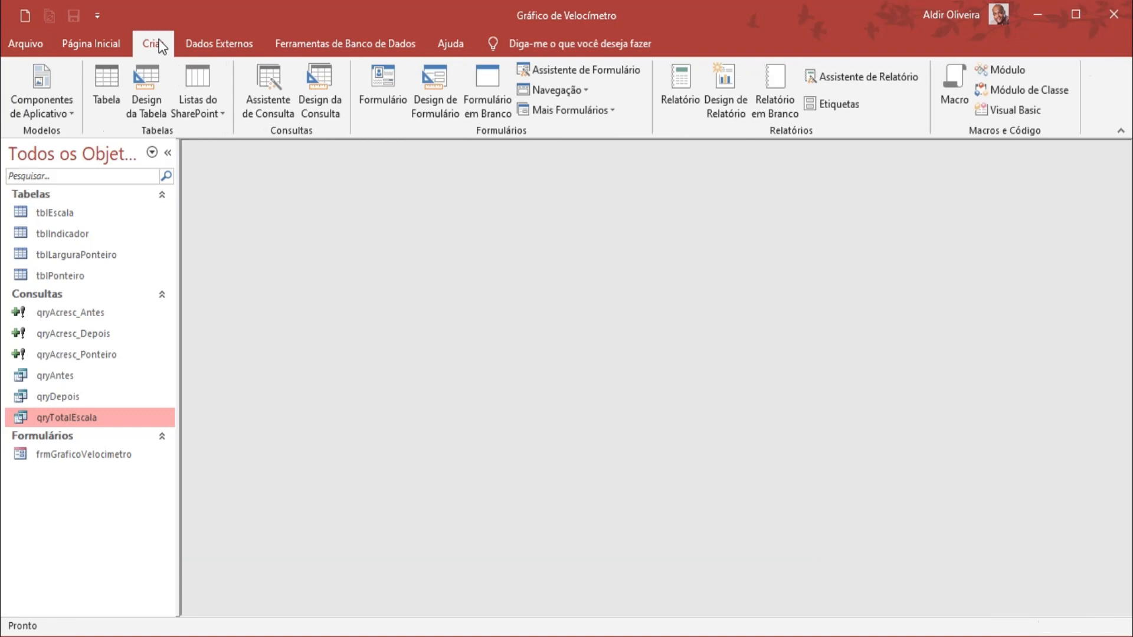
left_click(320, 112)
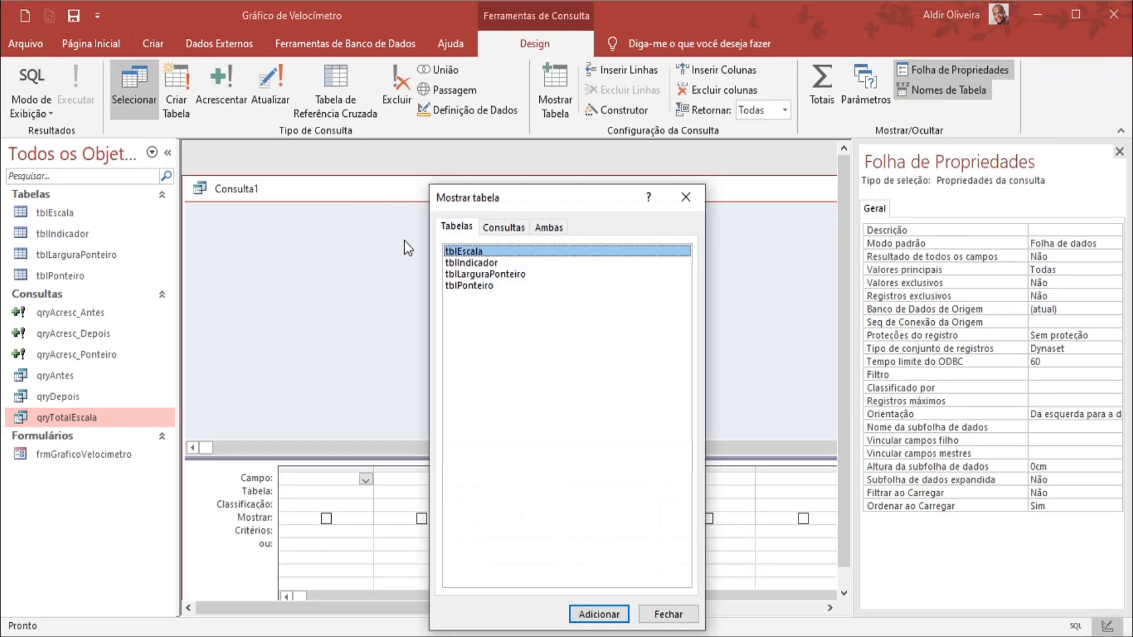
left_click(455, 286)
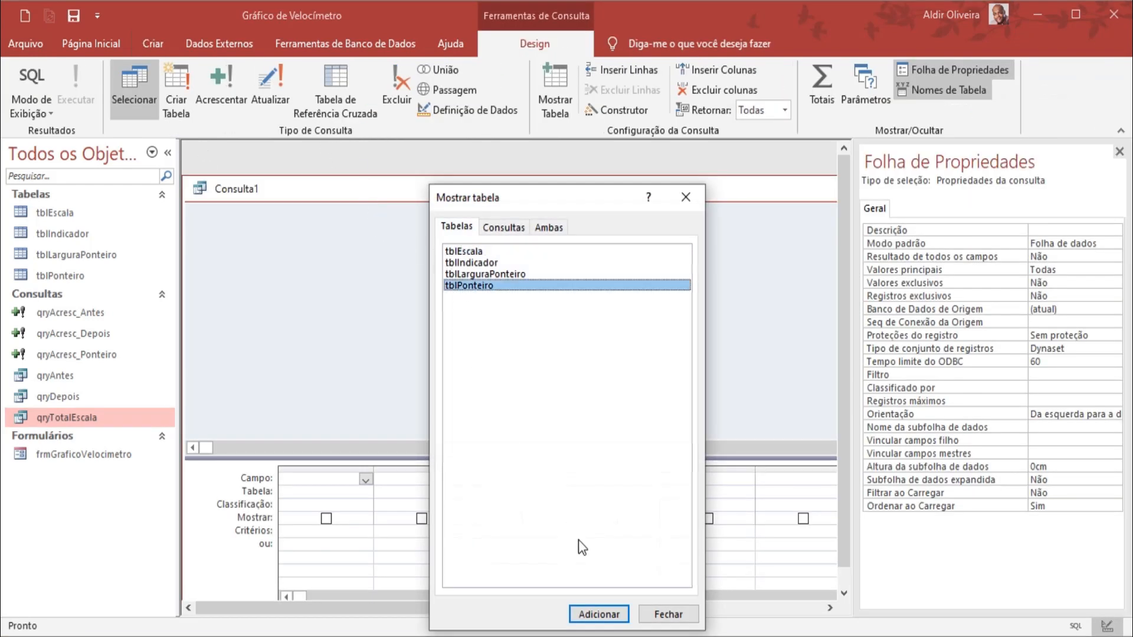
left_click(598, 614)
left_click(669, 614)
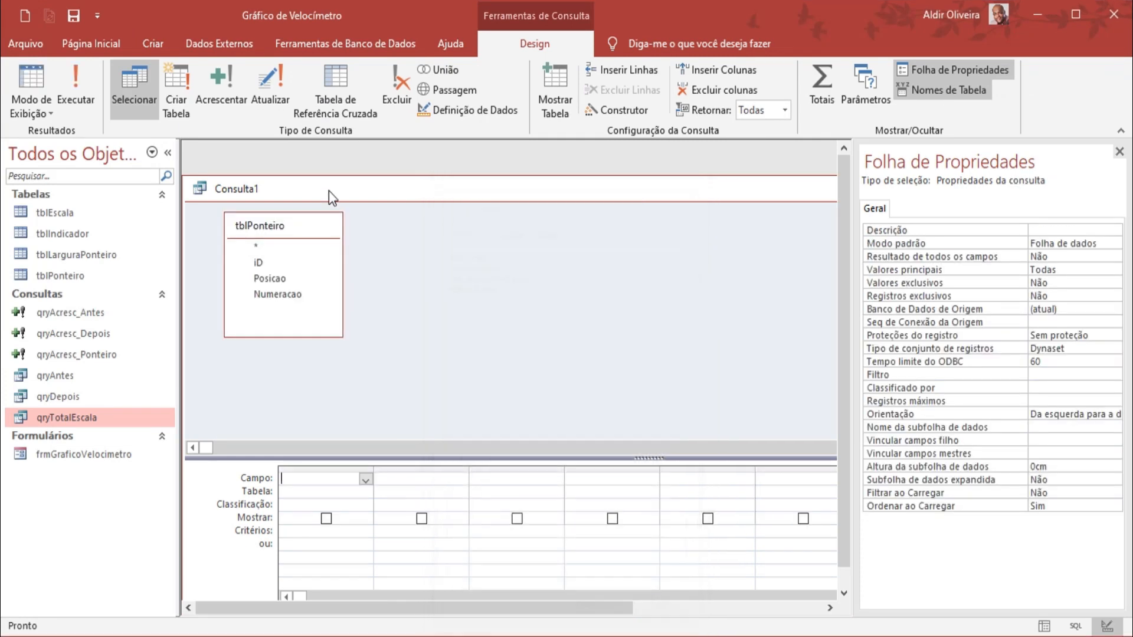
Step: Change the query to a delete query and add the iD, Posicao and Numeracao fields from tblPonteiro
left_click(392, 98)
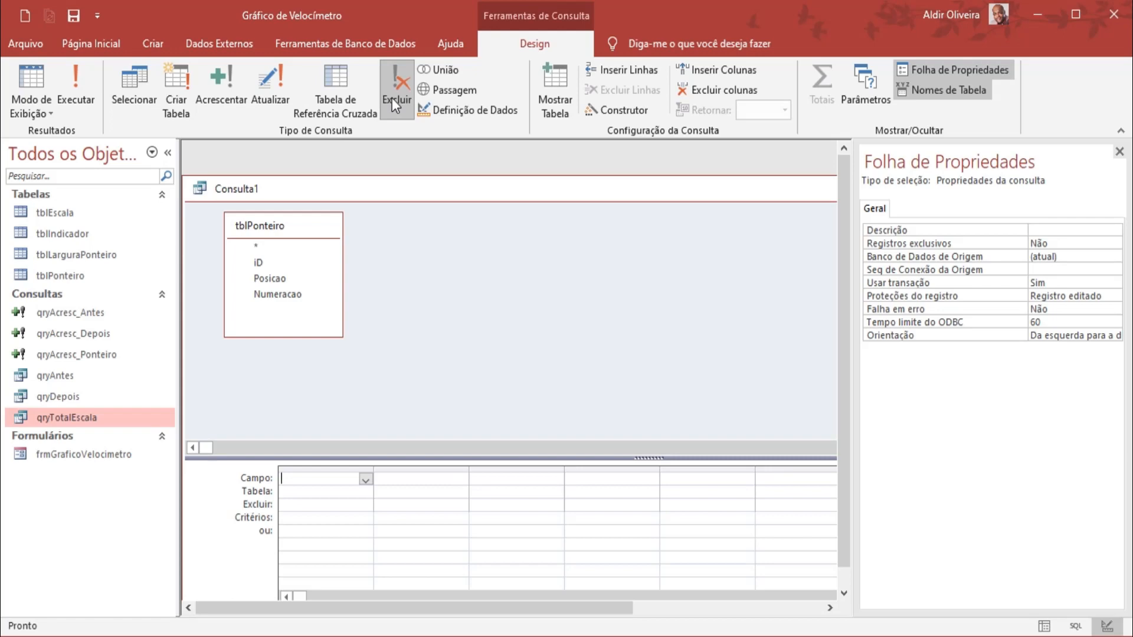
double_click(256, 261)
double_click(256, 277)
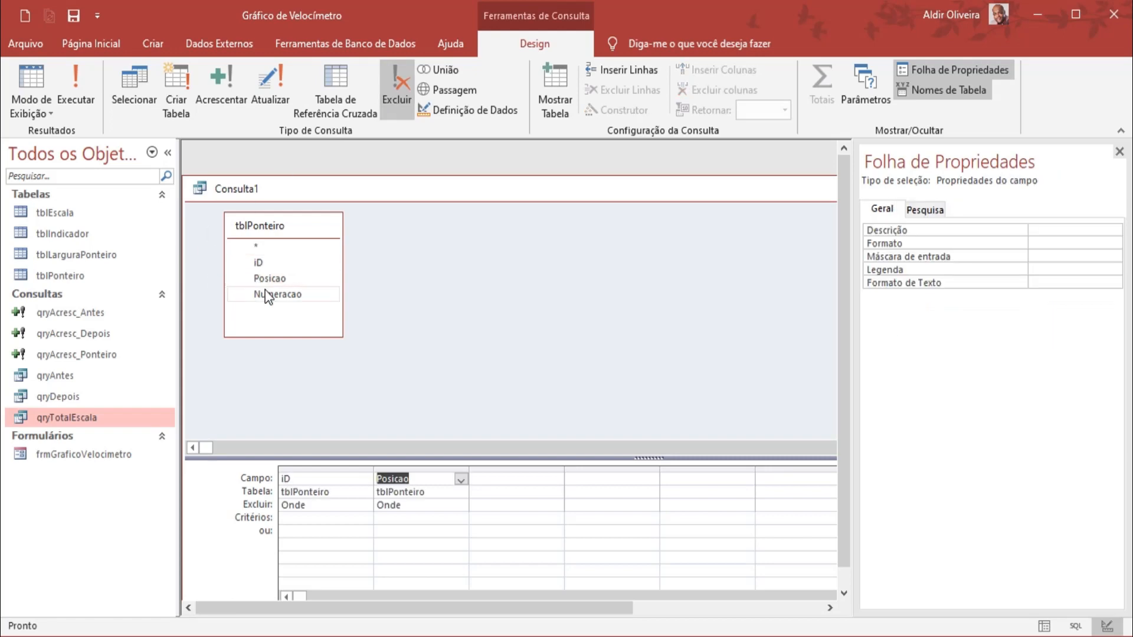
double_click(265, 294)
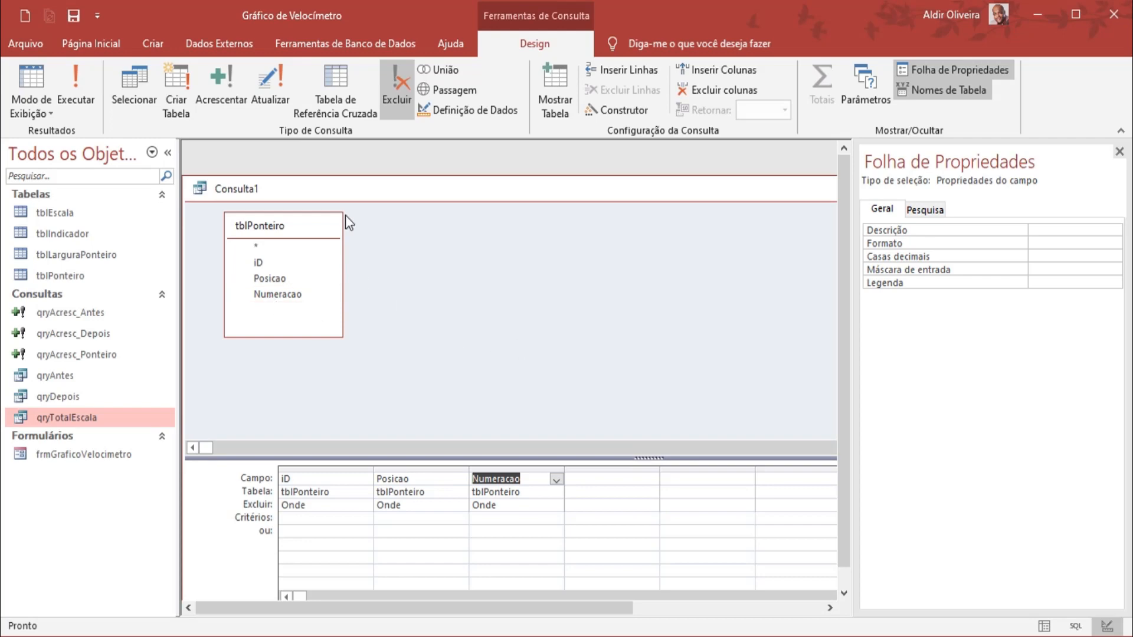
Step: Save the delete query as qryLimparValores
right_click(374, 191)
left_click(391, 203)
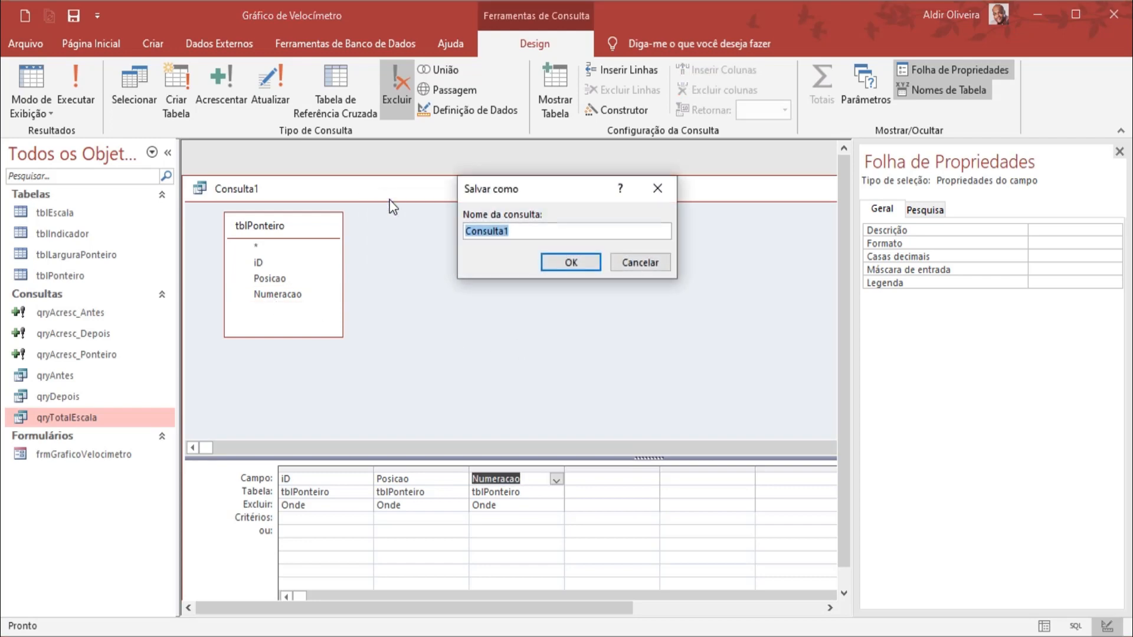
type("qryLimparValores")
key("Return")
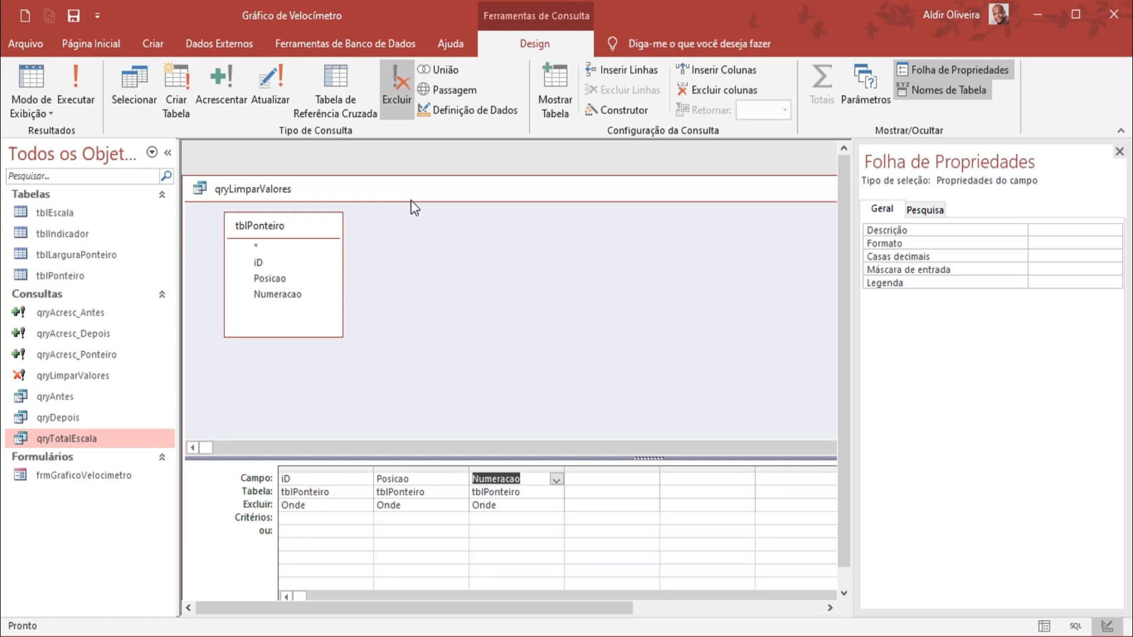
Step: Save and close the qryLimparValores delete query
right_click(412, 199)
left_click(435, 211)
right_click(455, 195)
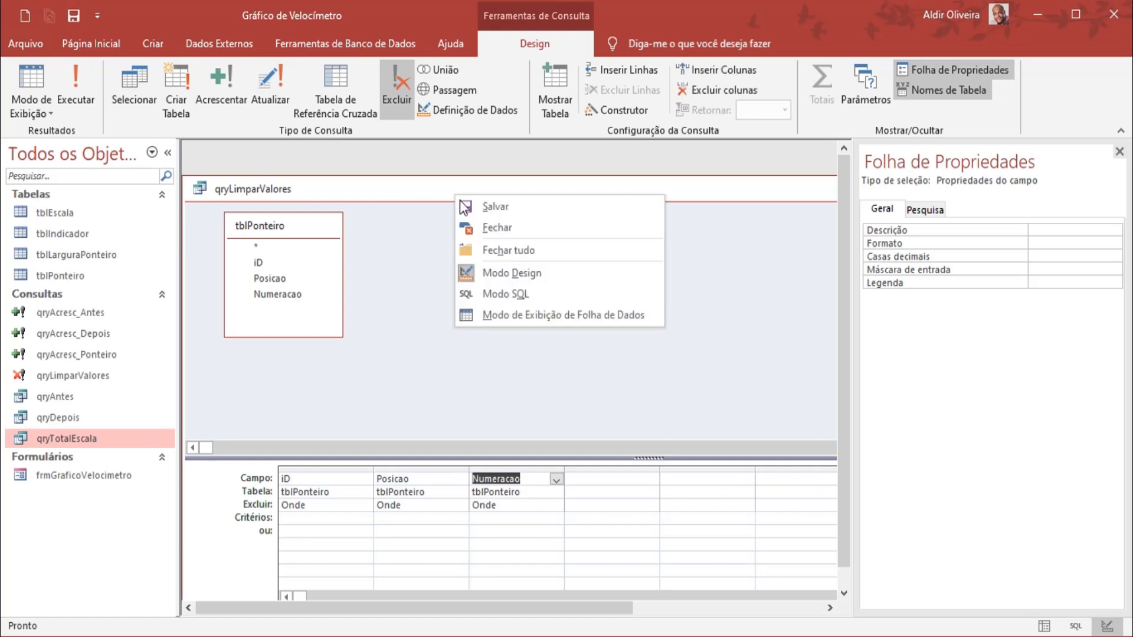
left_click(466, 227)
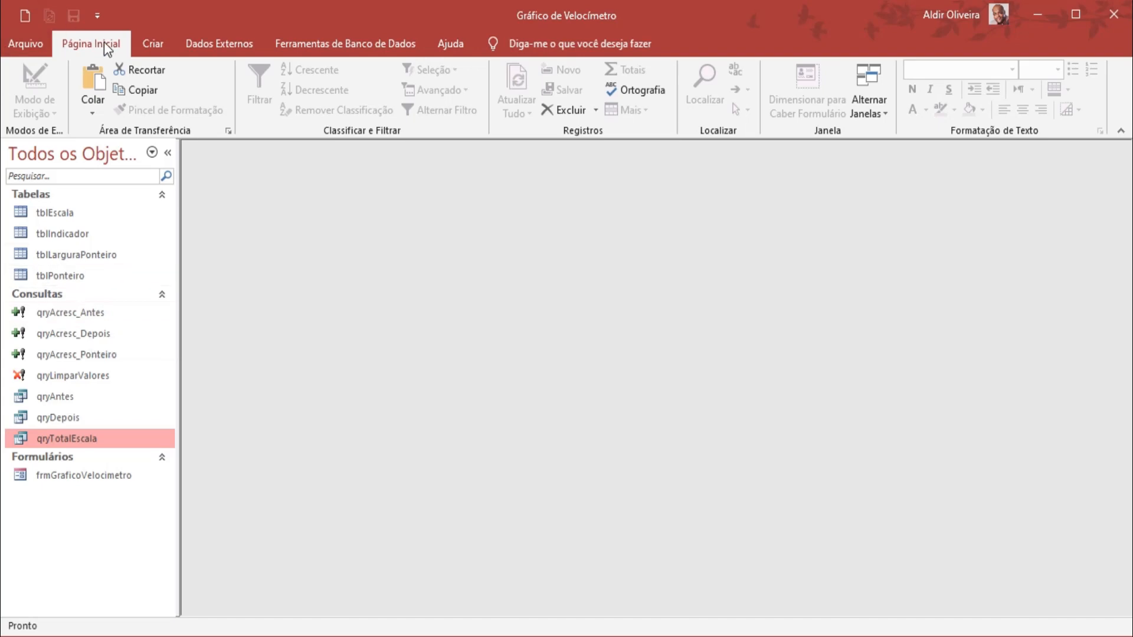
Step: Create a new macro in design view and make all macro actions available
left_click(152, 43)
left_click(962, 102)
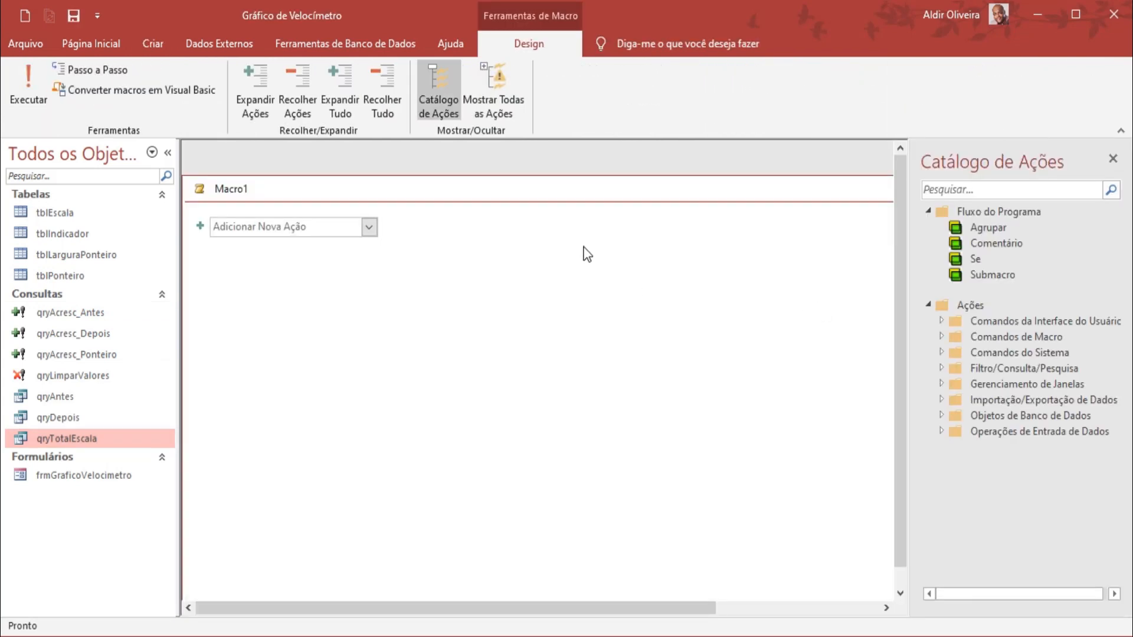
left_click(500, 94)
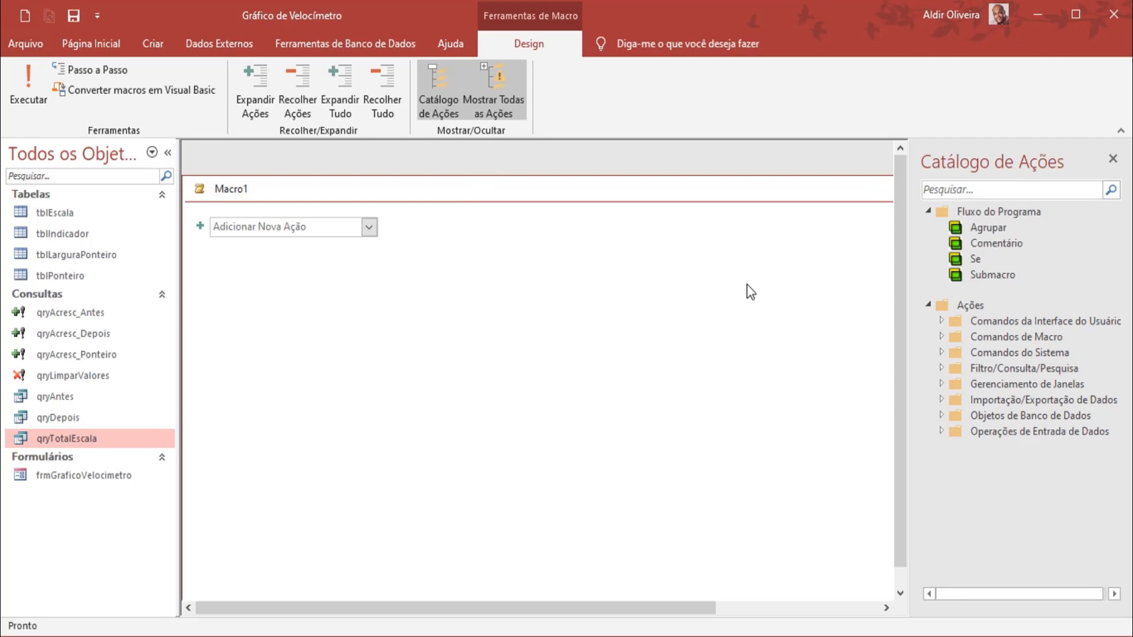
Step: Shrink and reposition the Macro1 window so it fits entirely inside the work area
left_click(337, 189)
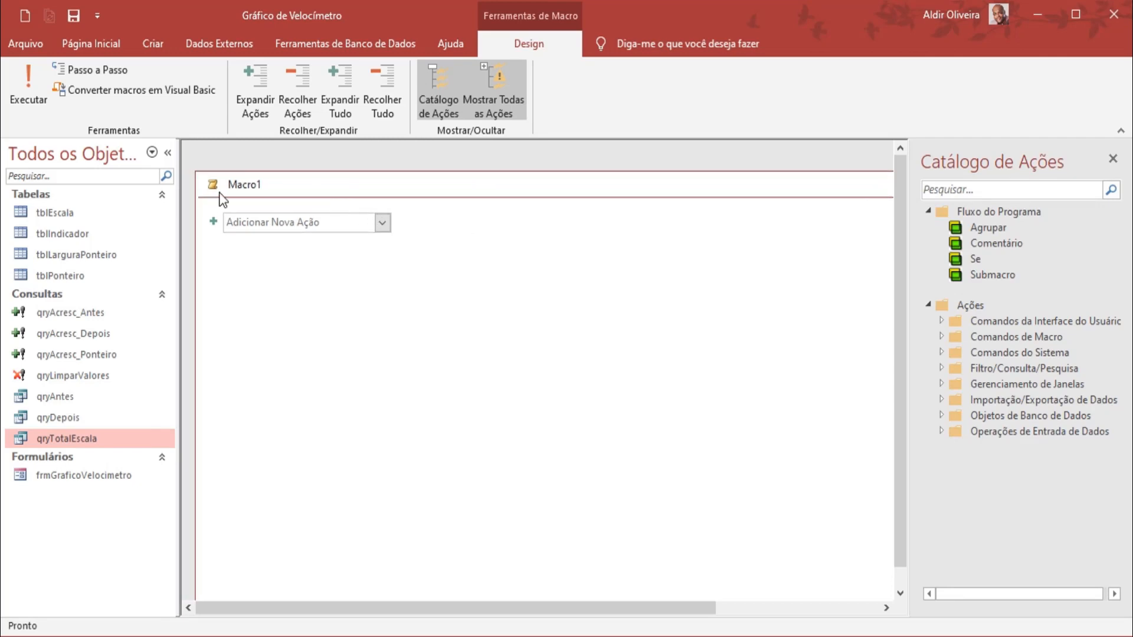
mouse_move(342, 188)
left_mouse_down()
mouse_move(488, 220)
mouse_move(339, 187)
left_mouse_up()
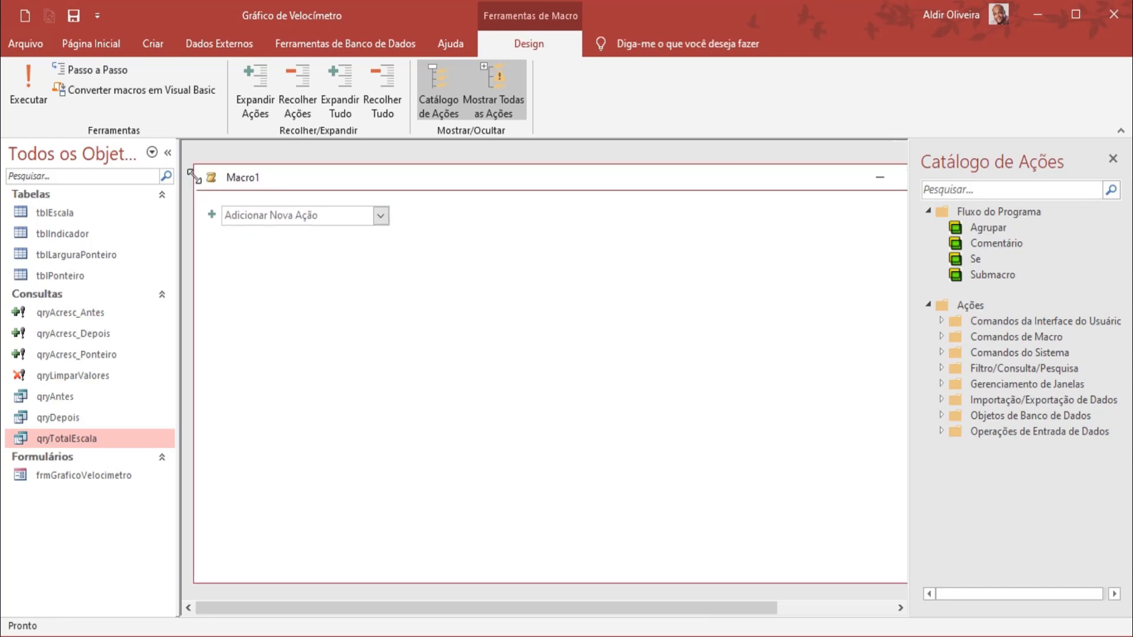
left_click_drag(194, 164, 303, 192)
left_click_drag(433, 195, 330, 177)
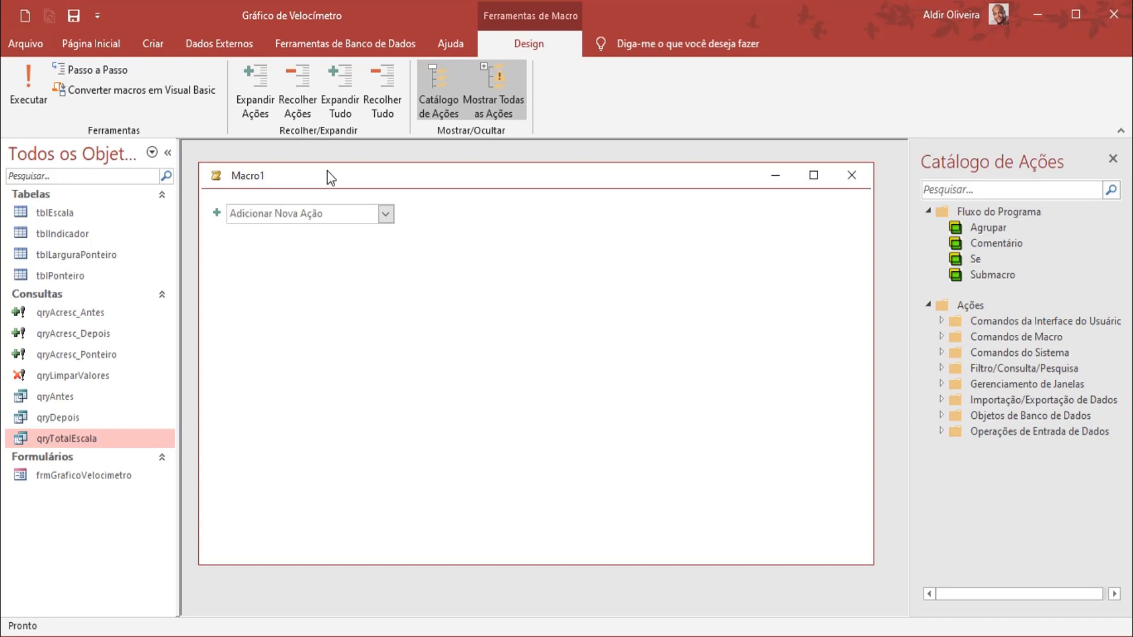
Step: Add a DefinirAvisos action to the macro with Avisos ativos set to Não
left_click(385, 215)
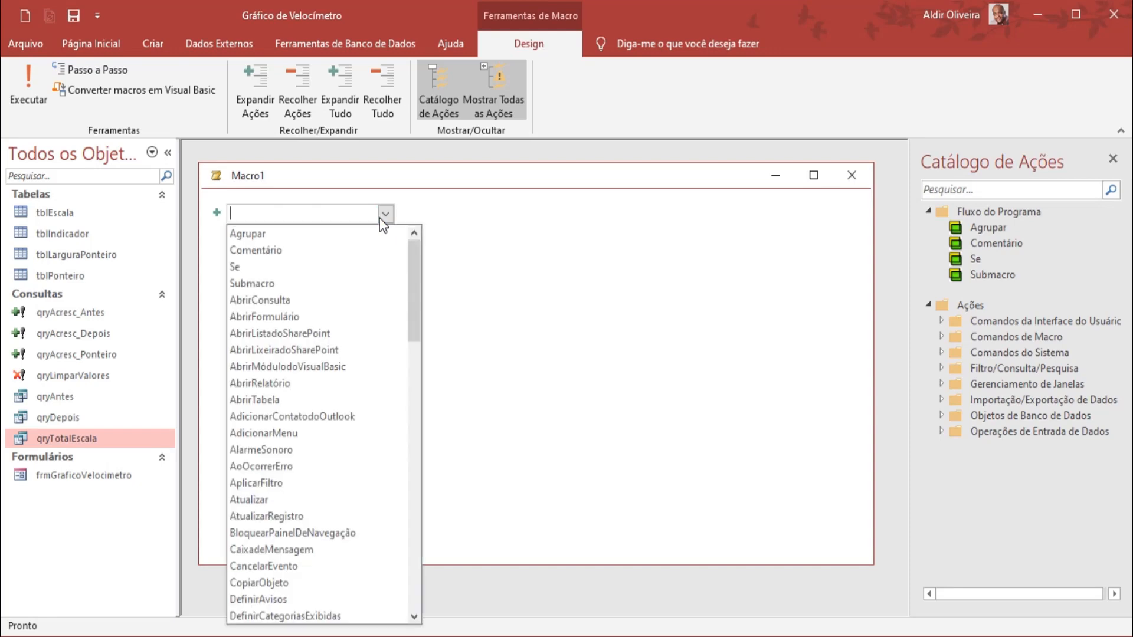
type("DefinirAvisos")
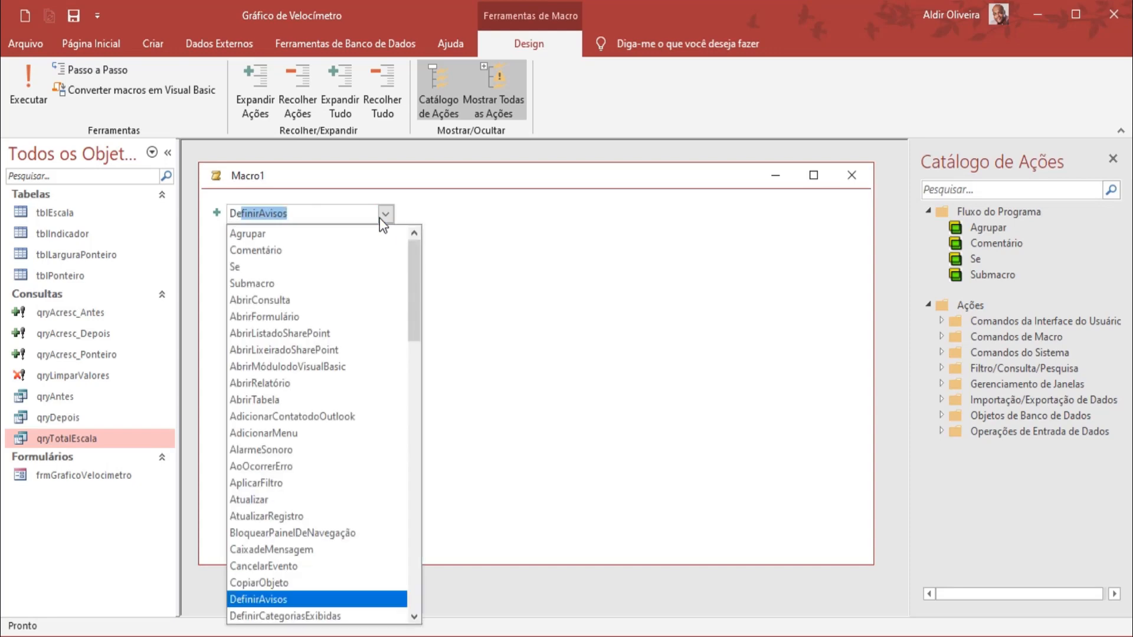
key("Return")
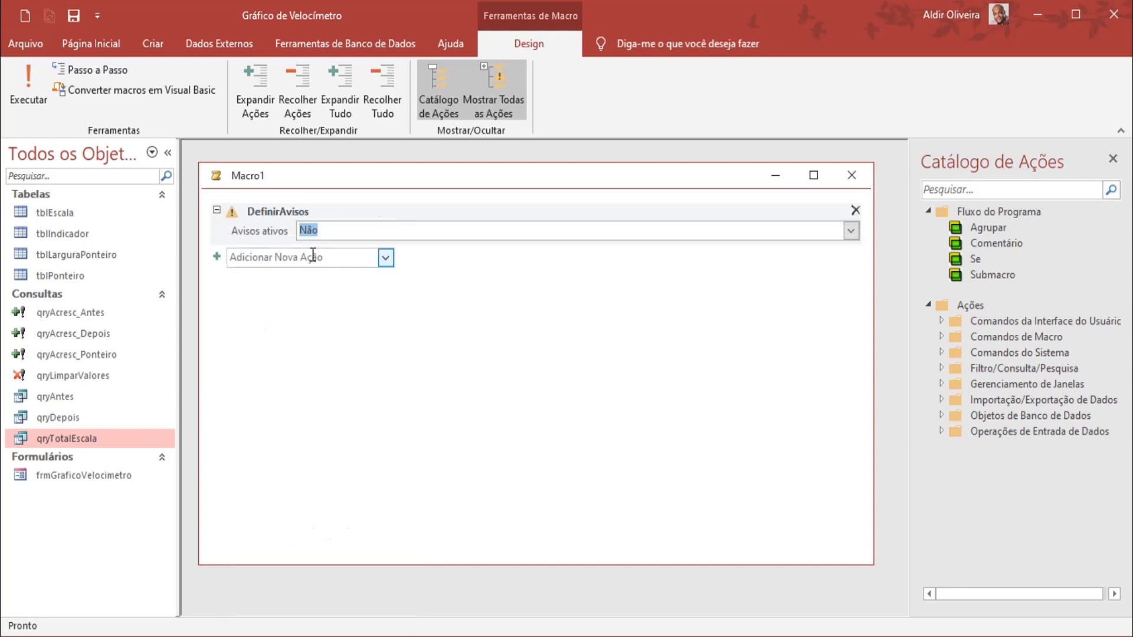
left_click(346, 230)
Step: Add an AbrirConsulta action that runs qryLimparValores, with Exibir as Folha de dados and Modo de dados as Editar
left_click(384, 258)
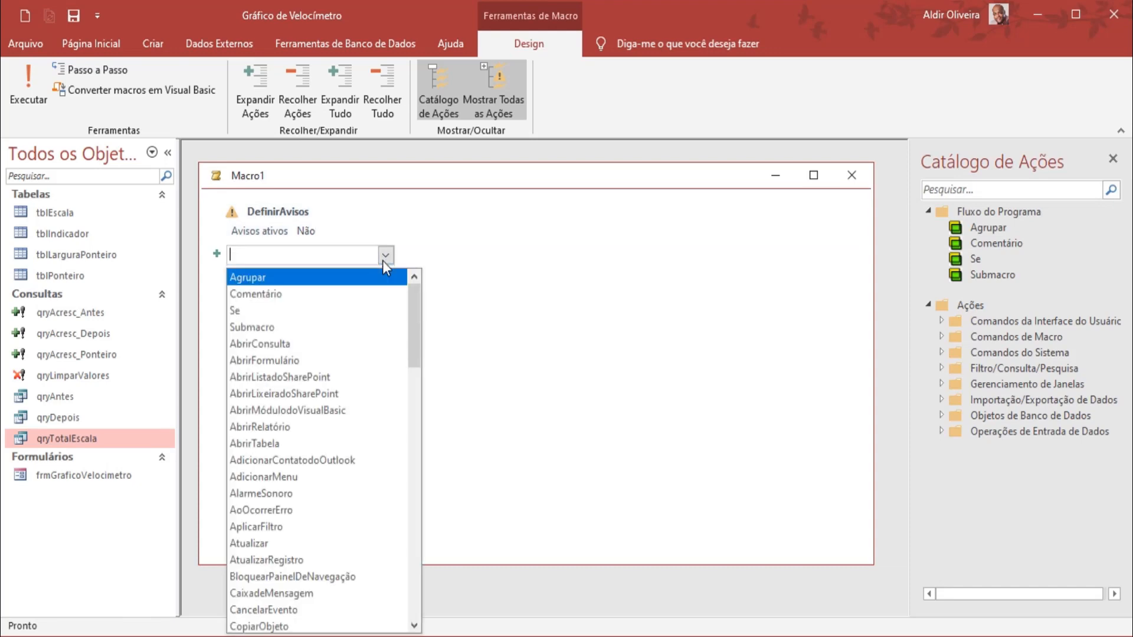
left_click(303, 343)
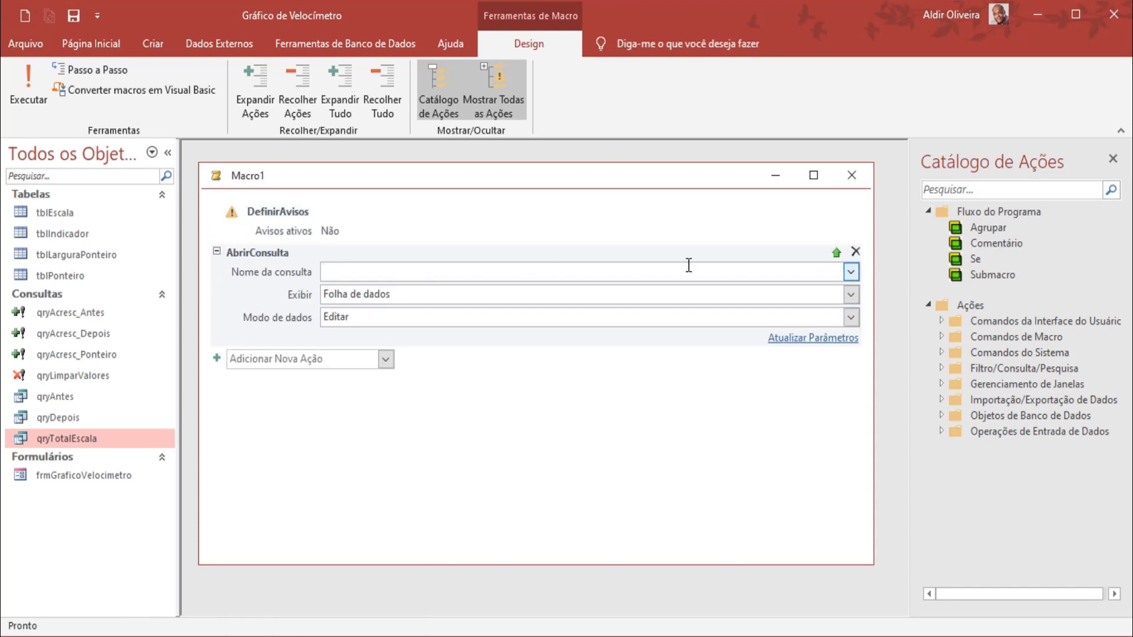
left_click(851, 272)
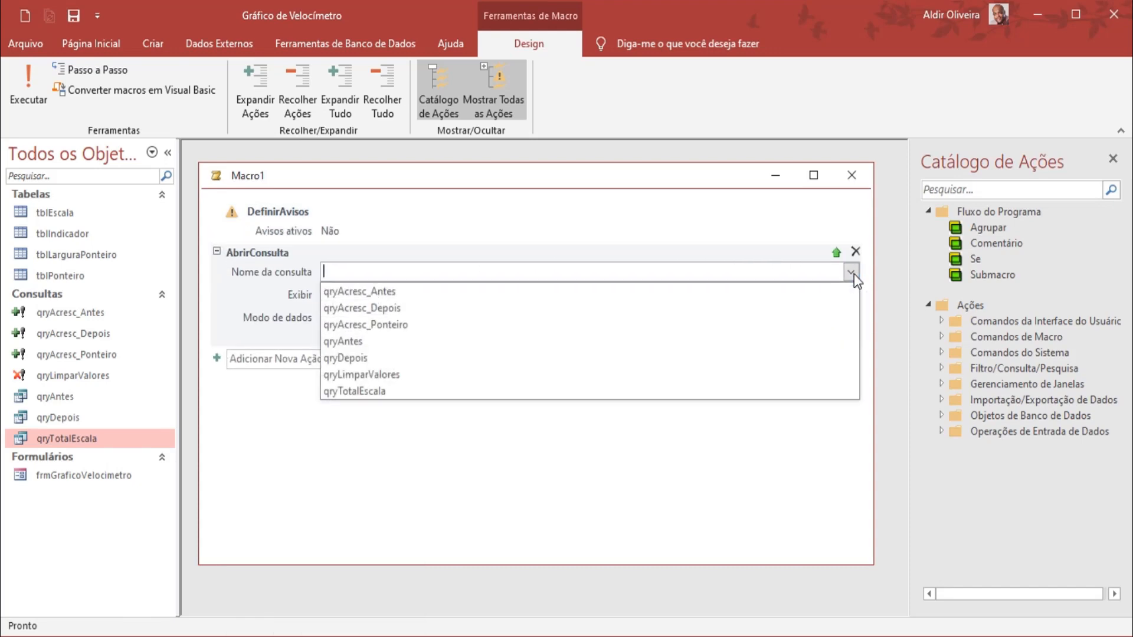
left_click(503, 375)
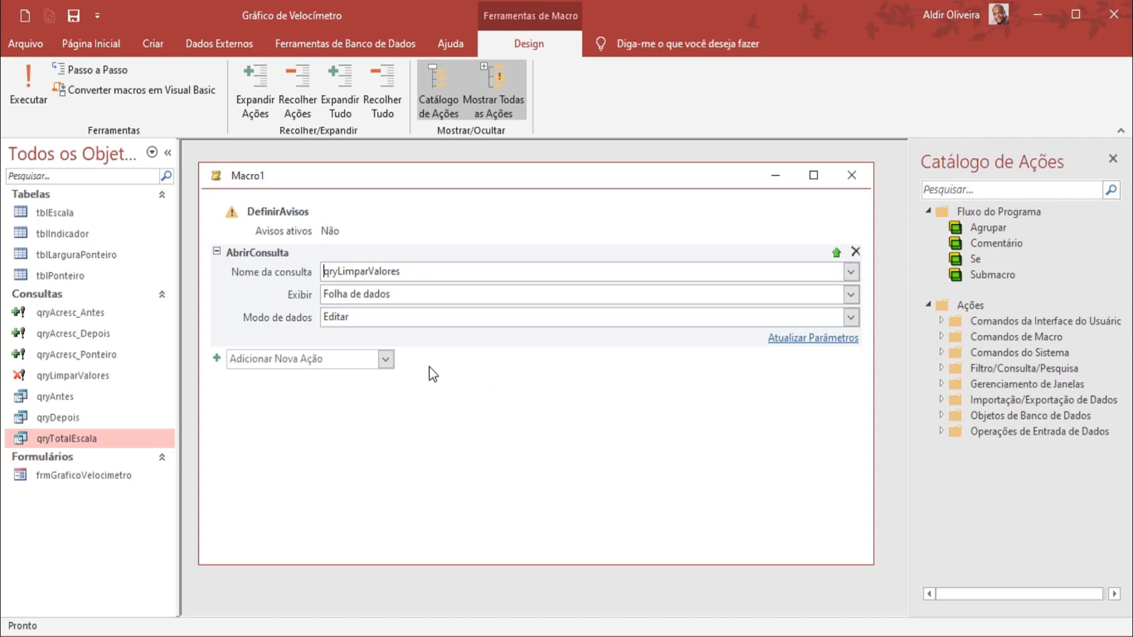
left_click(409, 295)
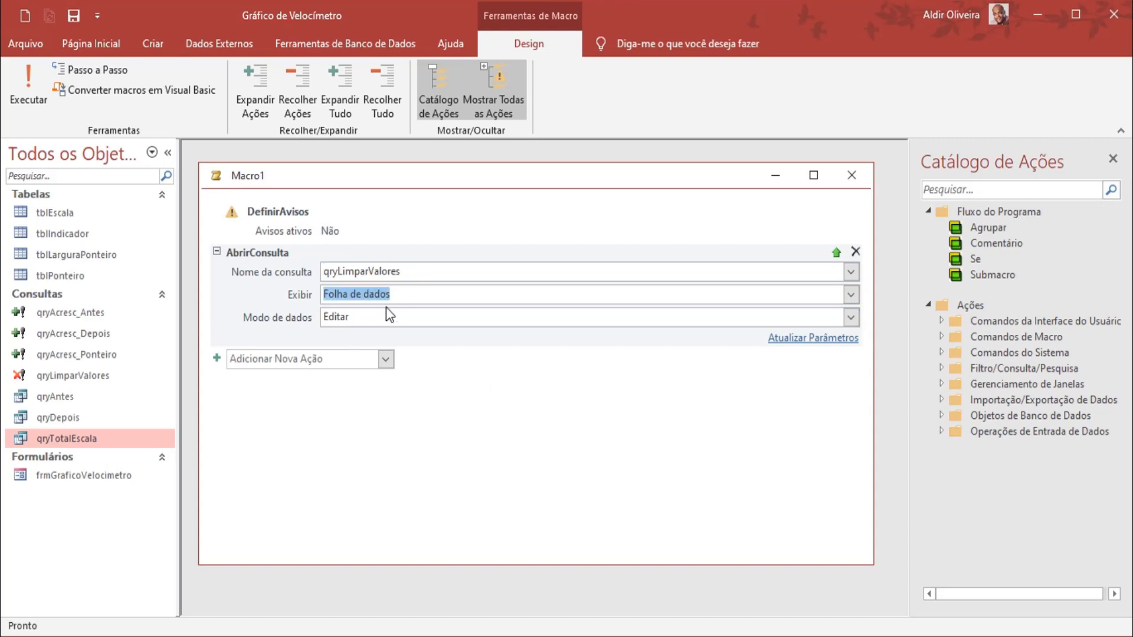
left_click(378, 317)
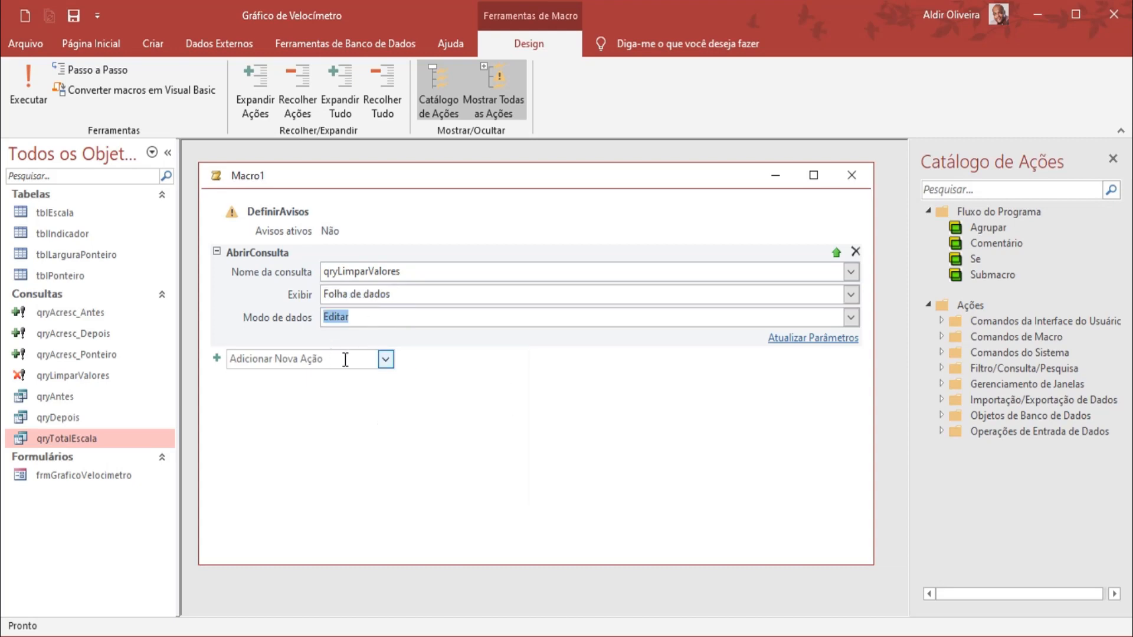
Step: Append another DefinirAvisos action set to Não, followed by an AbrirConsulta action for qryAcresc_Antes
left_click(385, 359)
type("d")
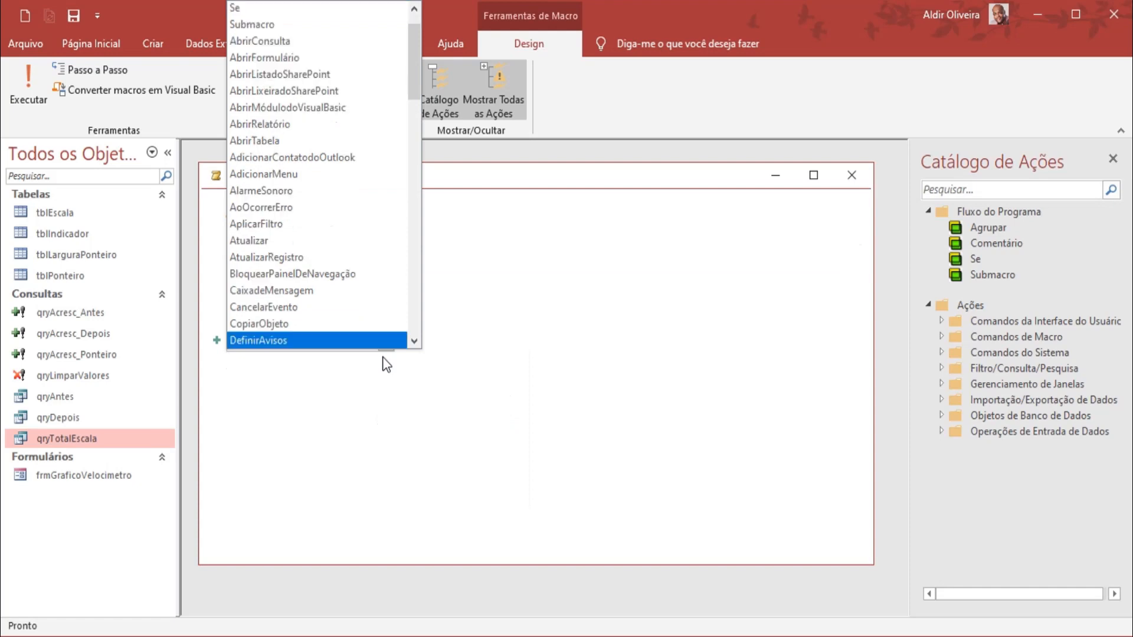
left_click(303, 336)
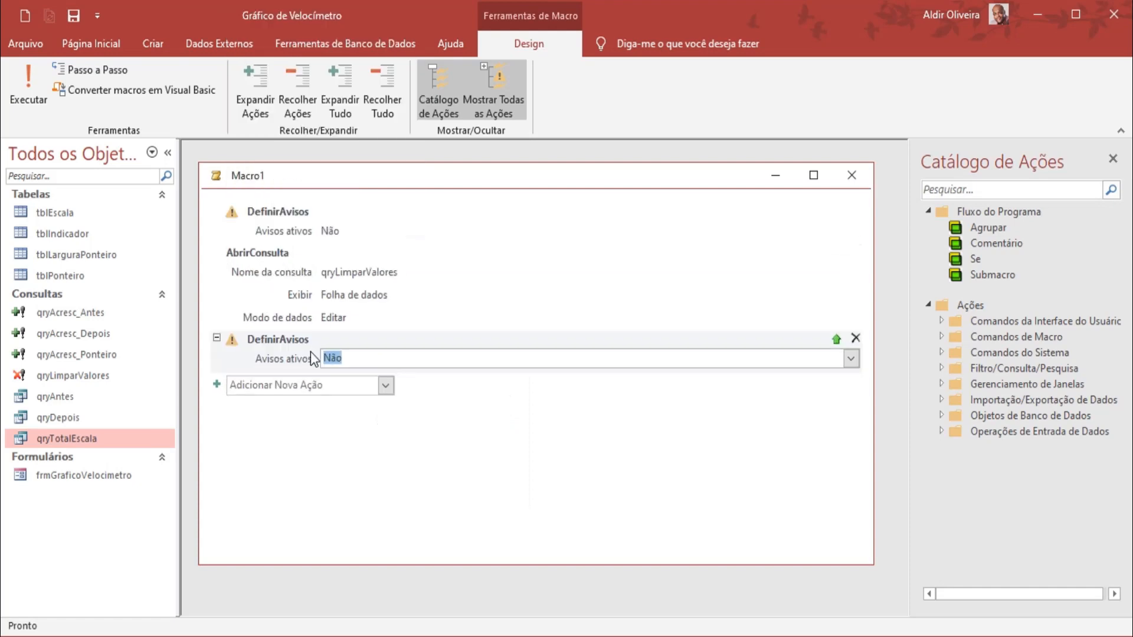
left_click(311, 385)
left_click(384, 388)
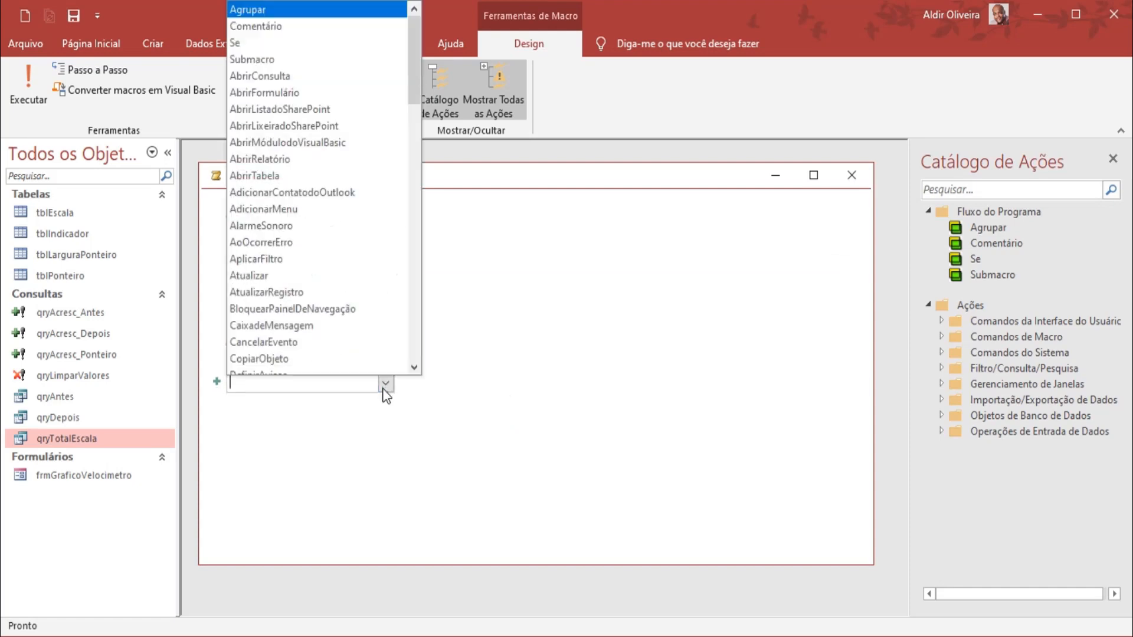
left_click(303, 75)
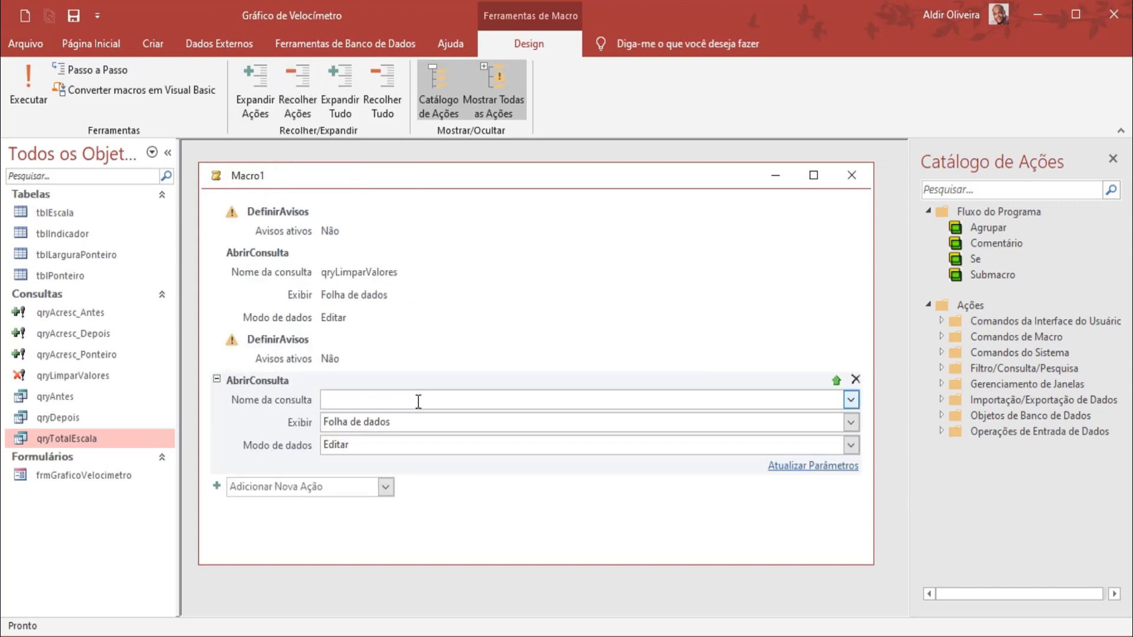
left_click(851, 401)
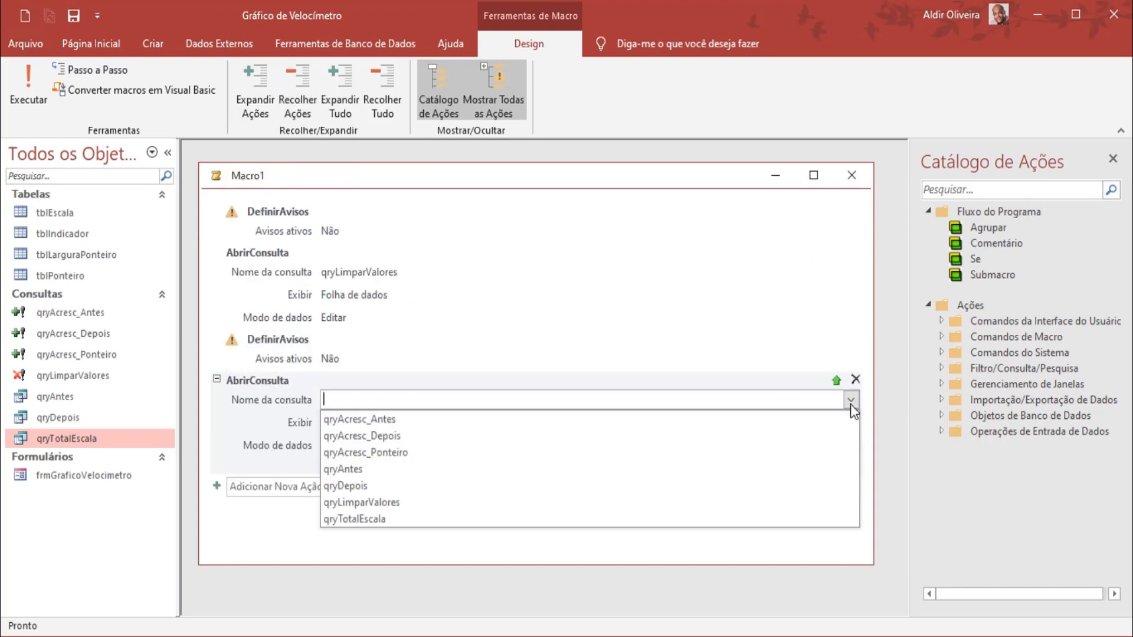
left_click(402, 421)
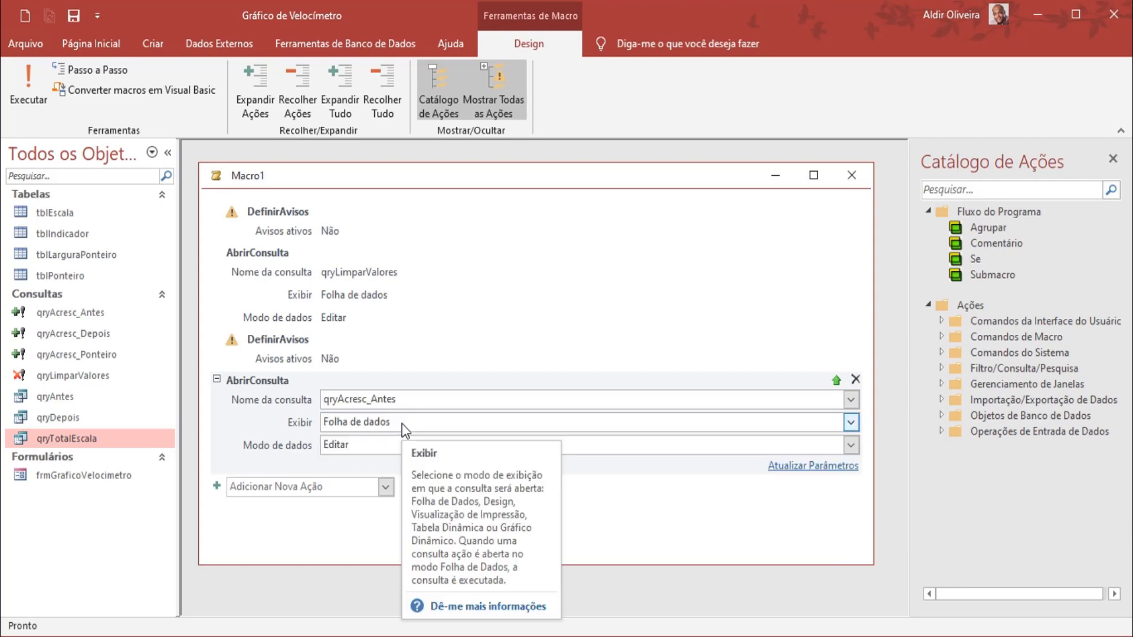
Step: Append a DefinirAvisos action set to Não and an AbrirConsulta action for qryAcresc_Ponteiro after the qryAcresc_Antes action
left_click(385, 487)
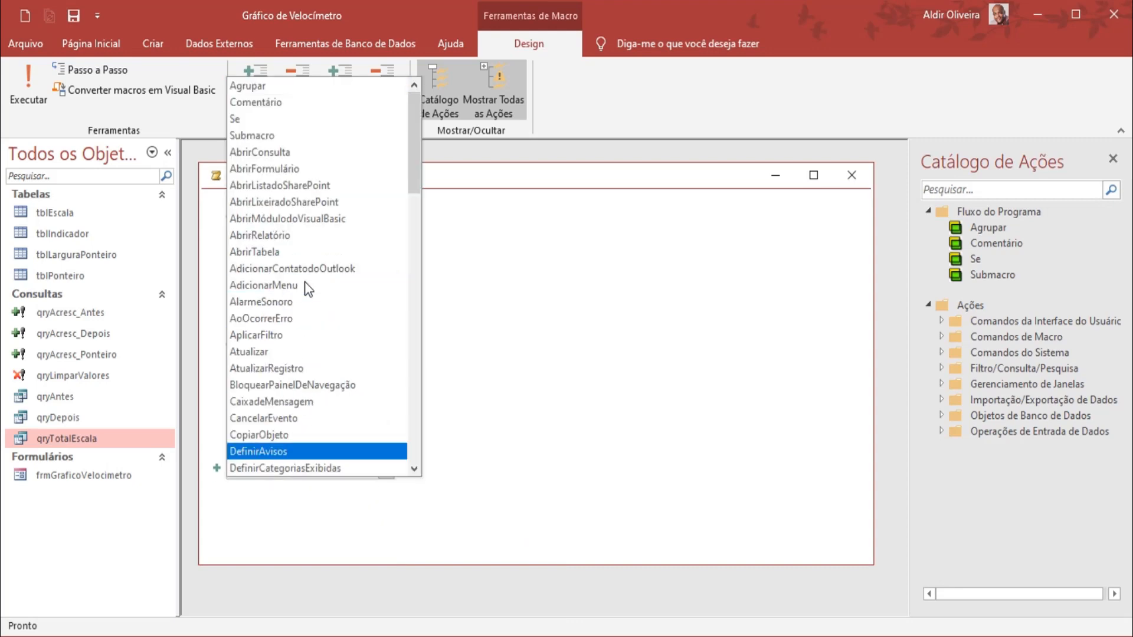
left_click(261, 456)
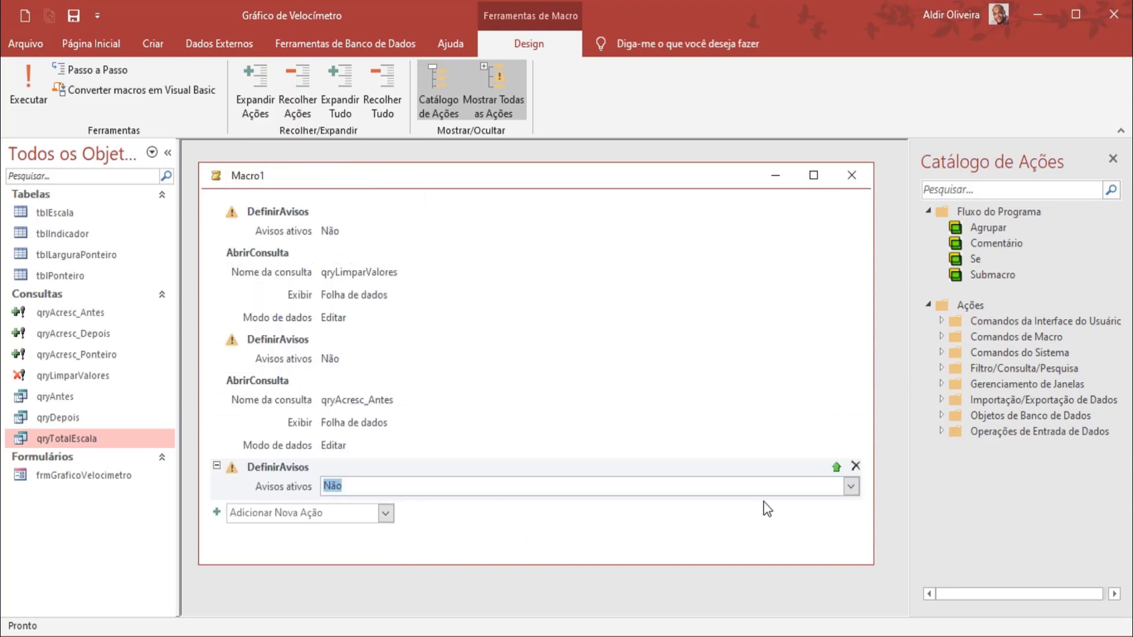
left_click(383, 519)
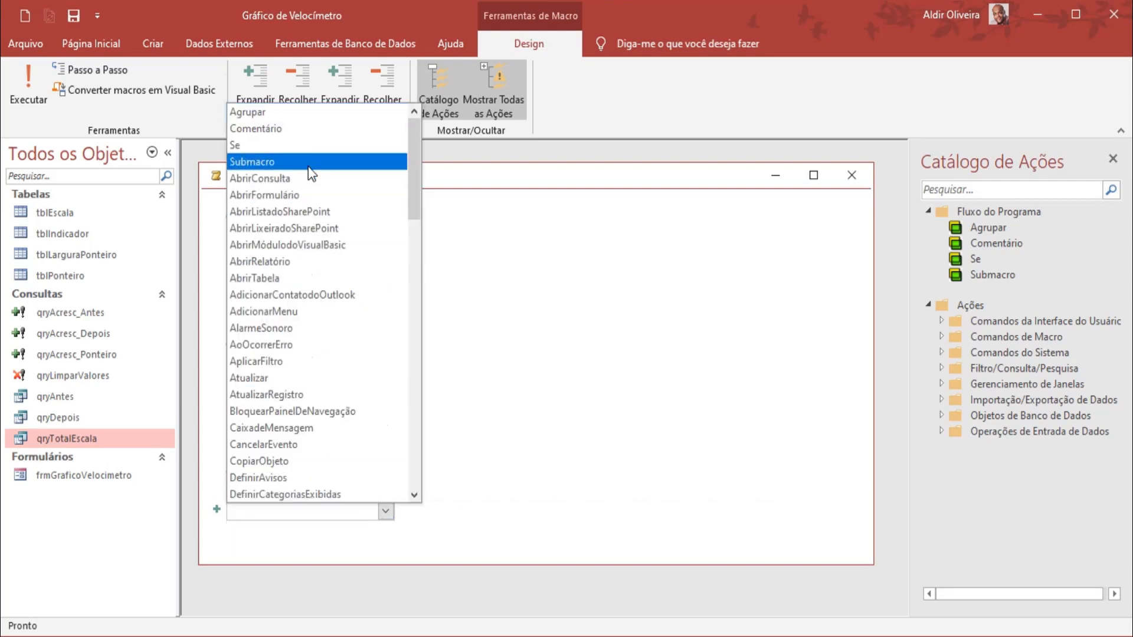
left_click(307, 179)
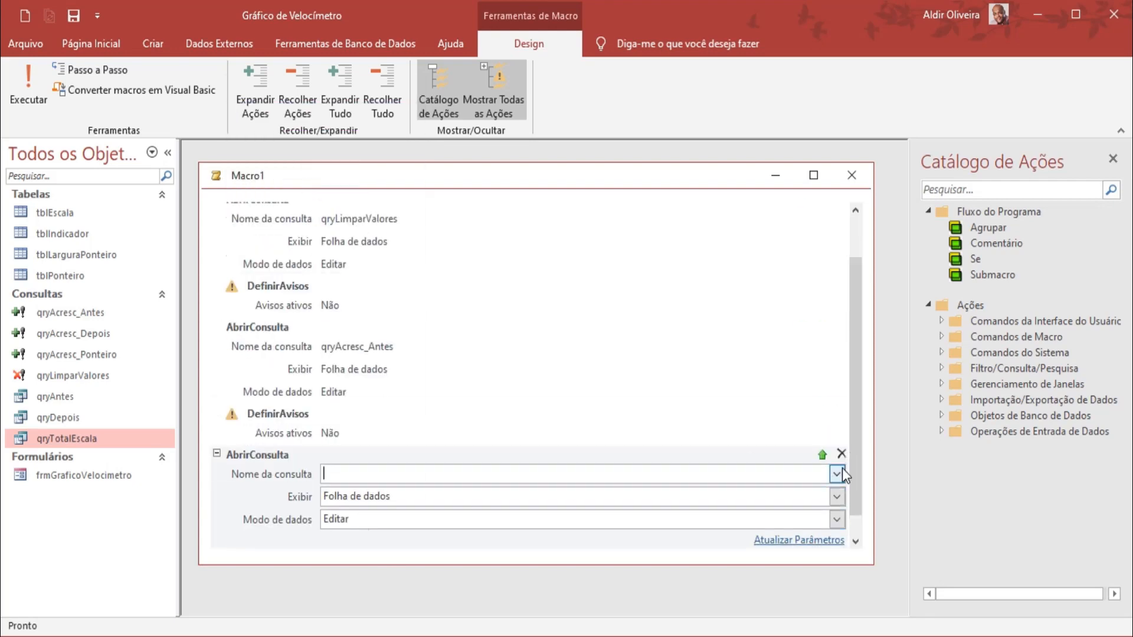
left_click(842, 470)
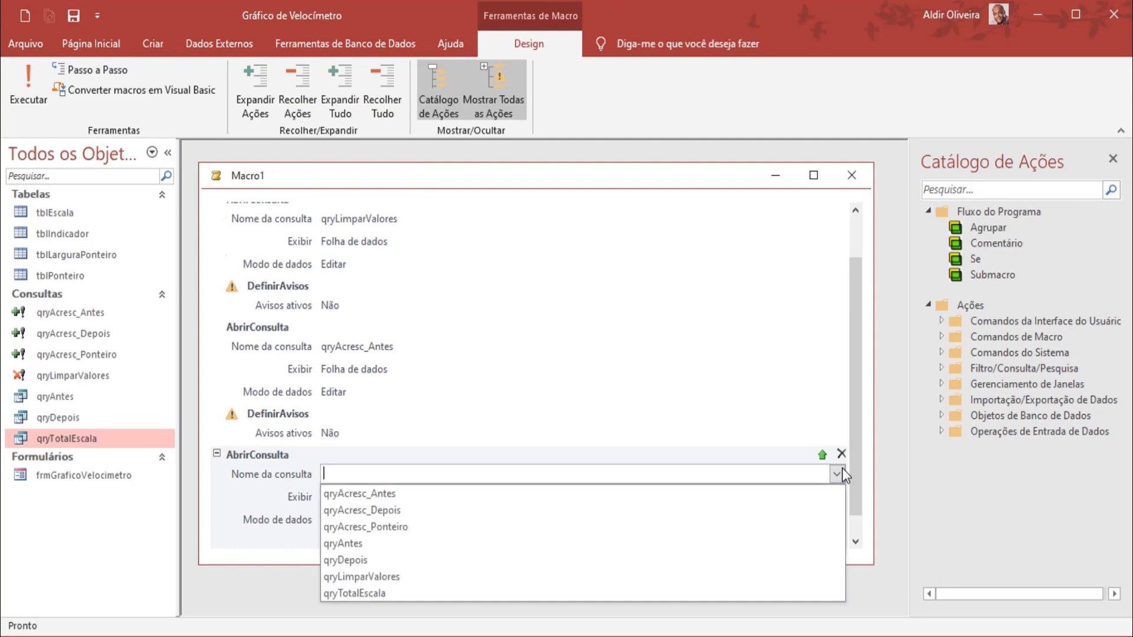
left_click(477, 527)
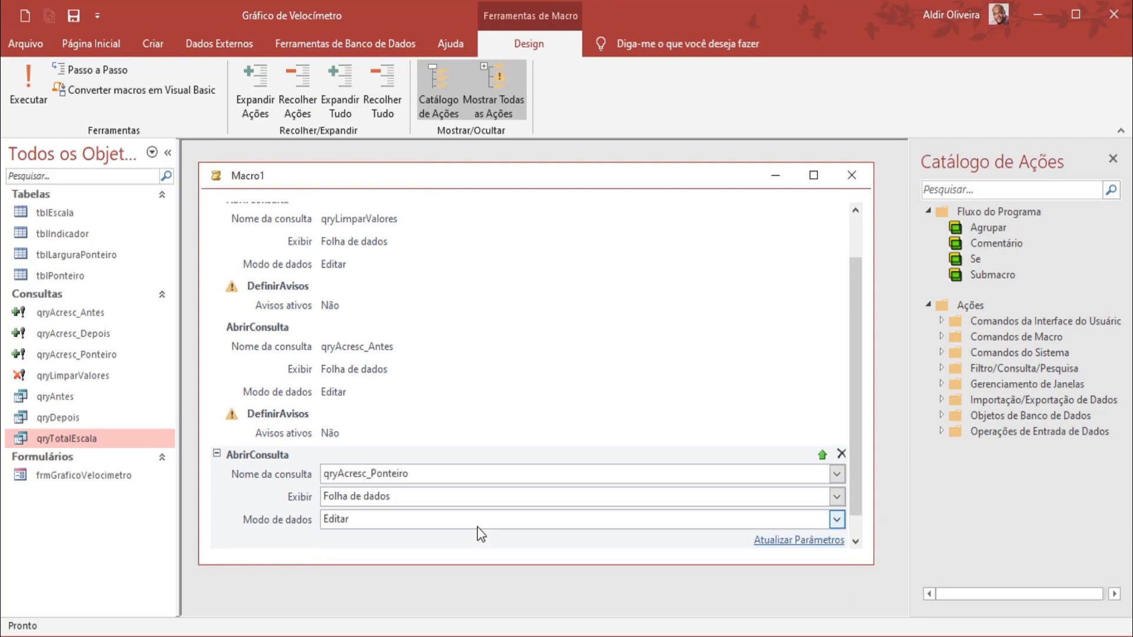
Step: Append a DefinirAvisos action set to Não and an AbrirConsulta action for qryAcresc_Depois at the end of the macro
left_click(855, 541)
left_click(384, 538)
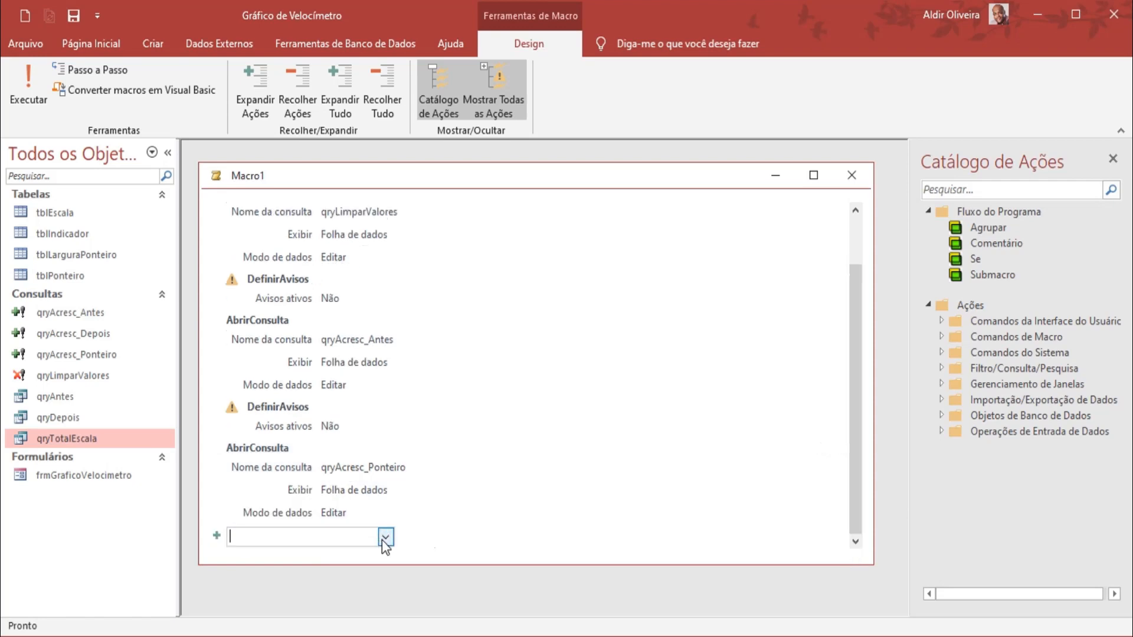
type("DefinirAvisos")
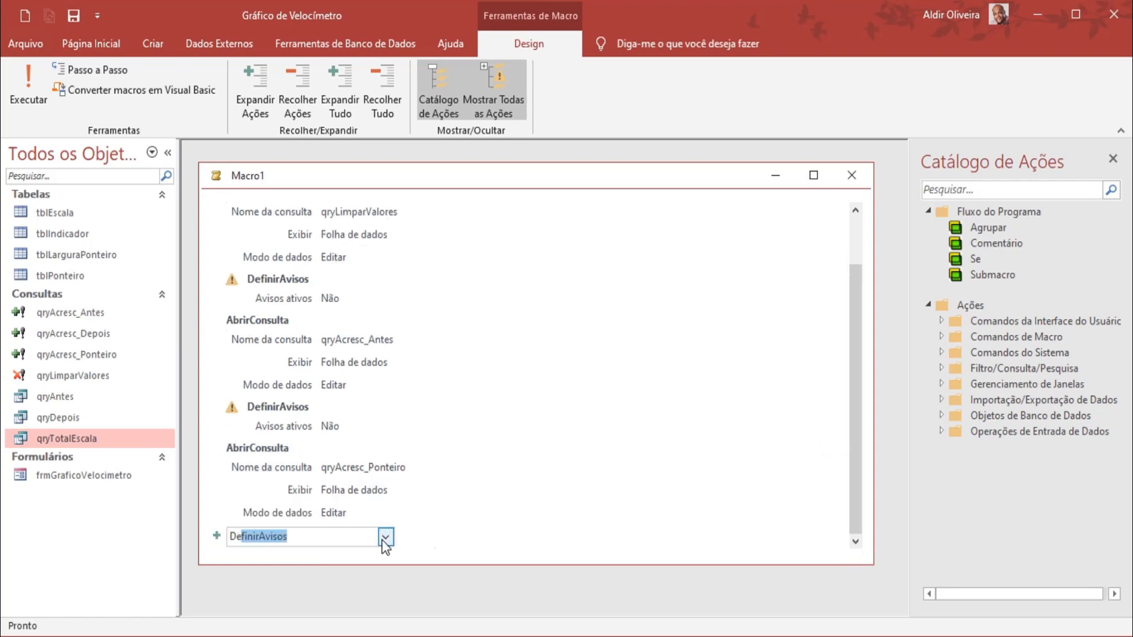
key("Return")
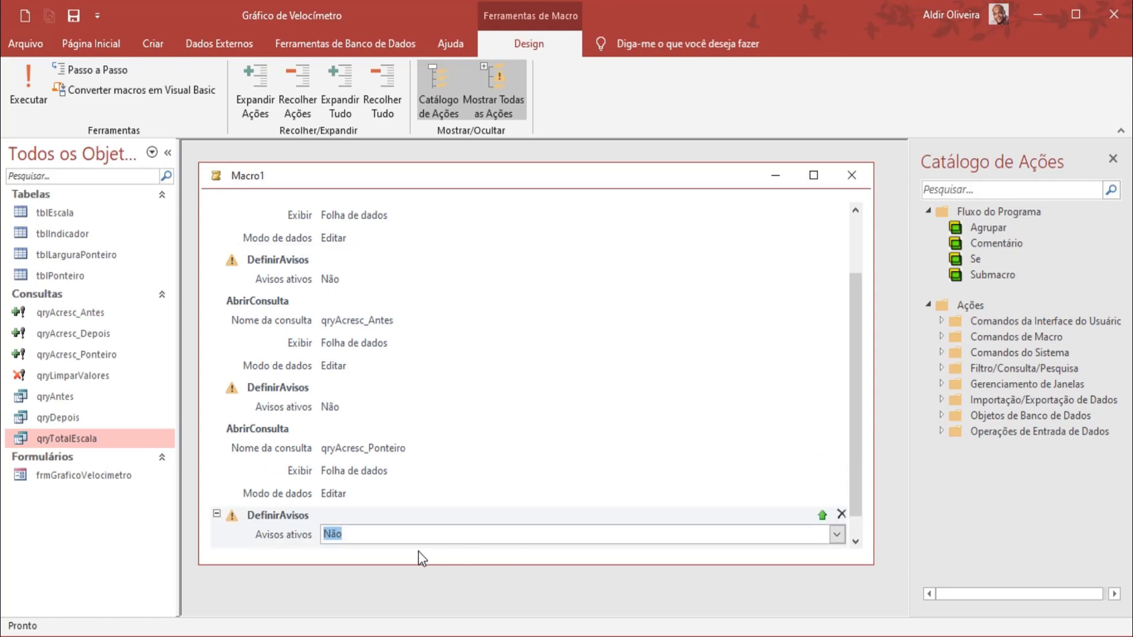
scroll(429, 509, "down", 1)
left_click(384, 537)
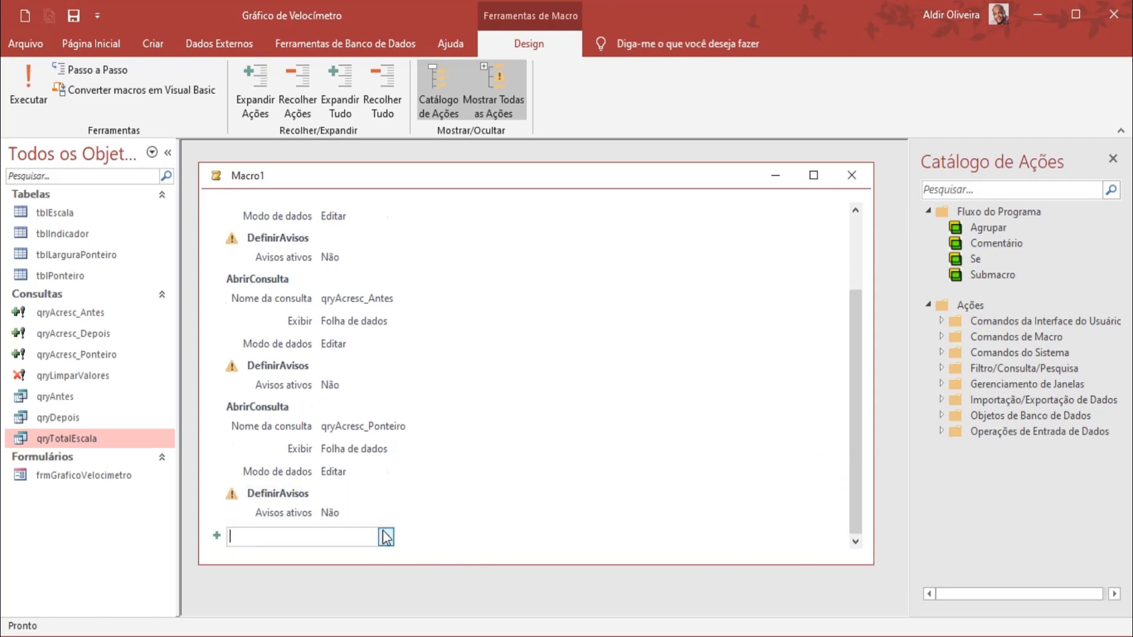
left_click(385, 538)
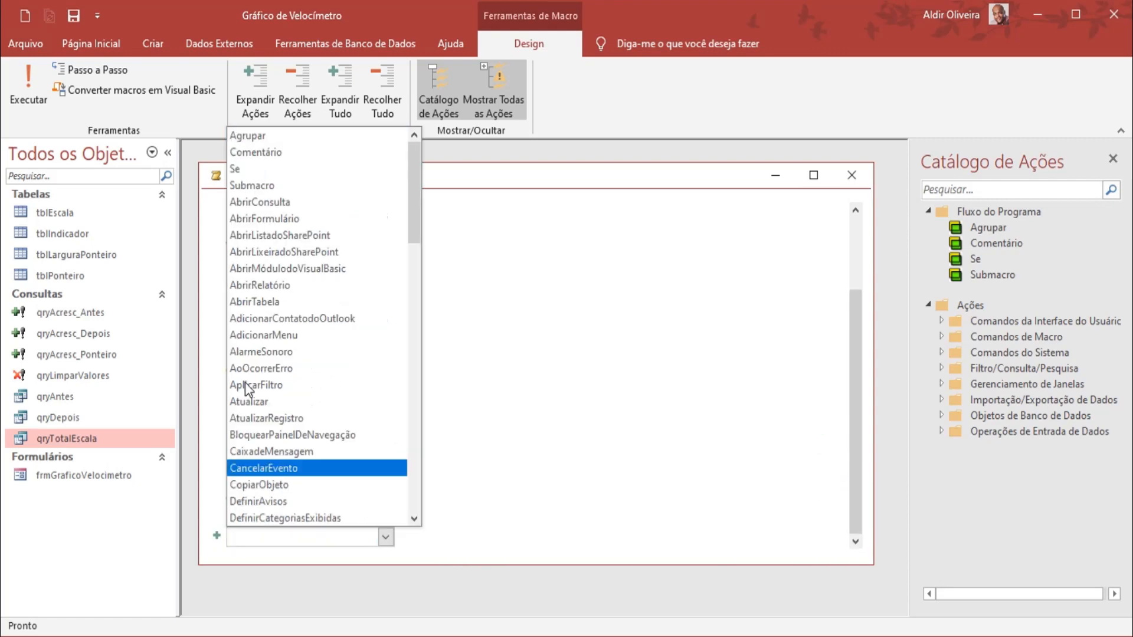
left_click(260, 201)
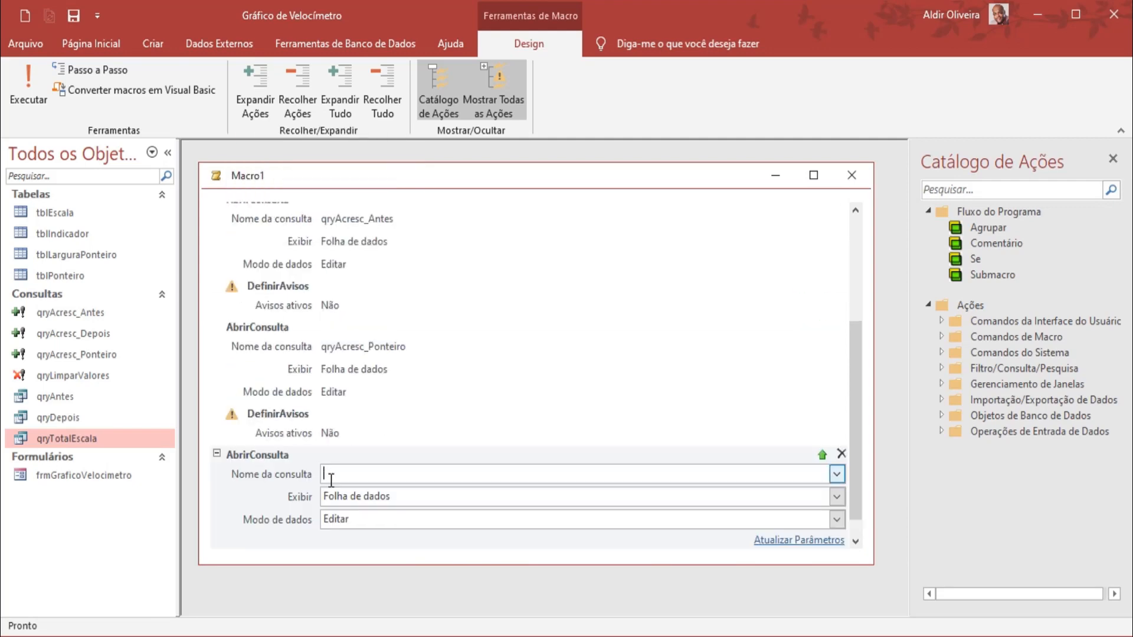
left_click(836, 474)
left_click(549, 511)
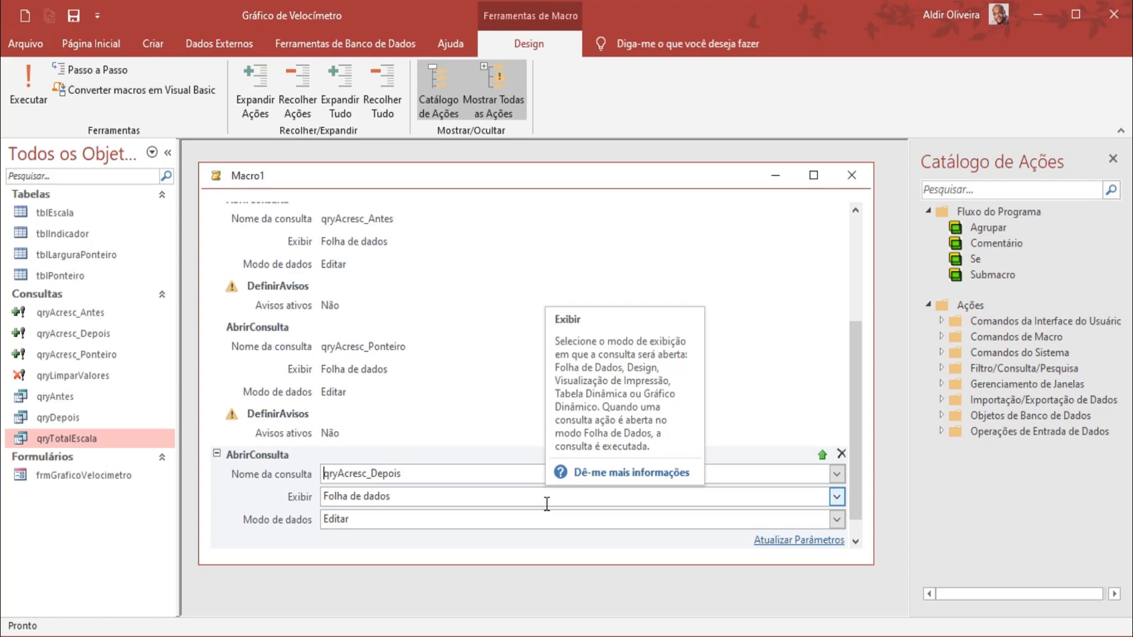
Step: Close the macro design and save the macro under the name mcrAtualizacao
left_click(847, 176)
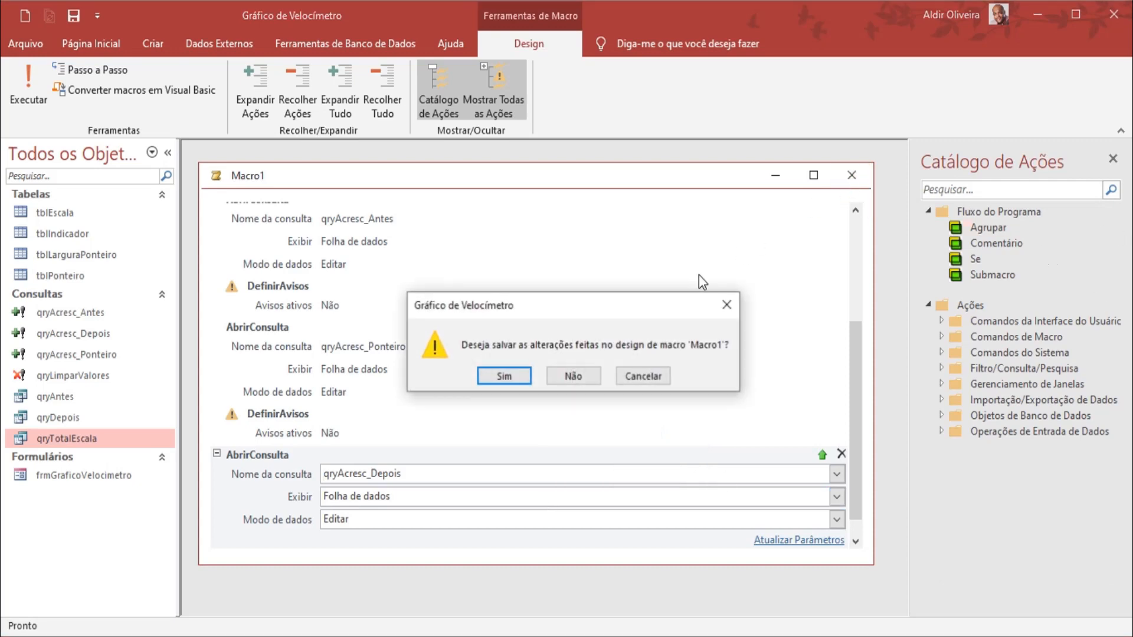
left_click(518, 377)
type("mcr")
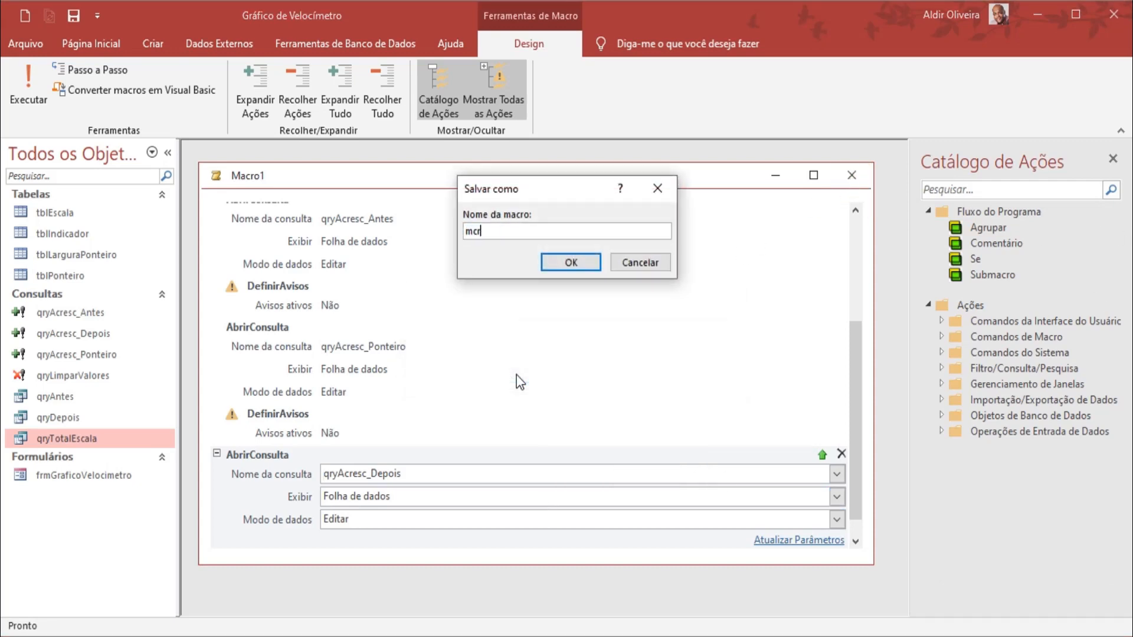
type("Atualizacao")
left_click(589, 263)
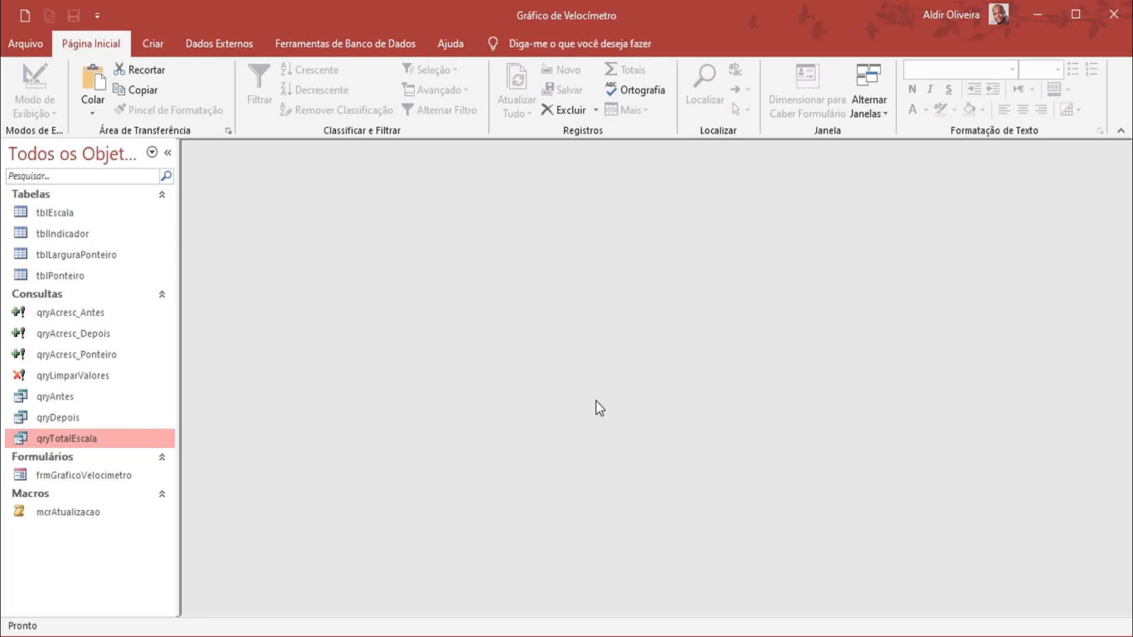
Step: Open frmGraficoVelocimetro in design view, then shrink and reposition the speedometer chart to leave about 1 cm free above it
right_click(75, 476)
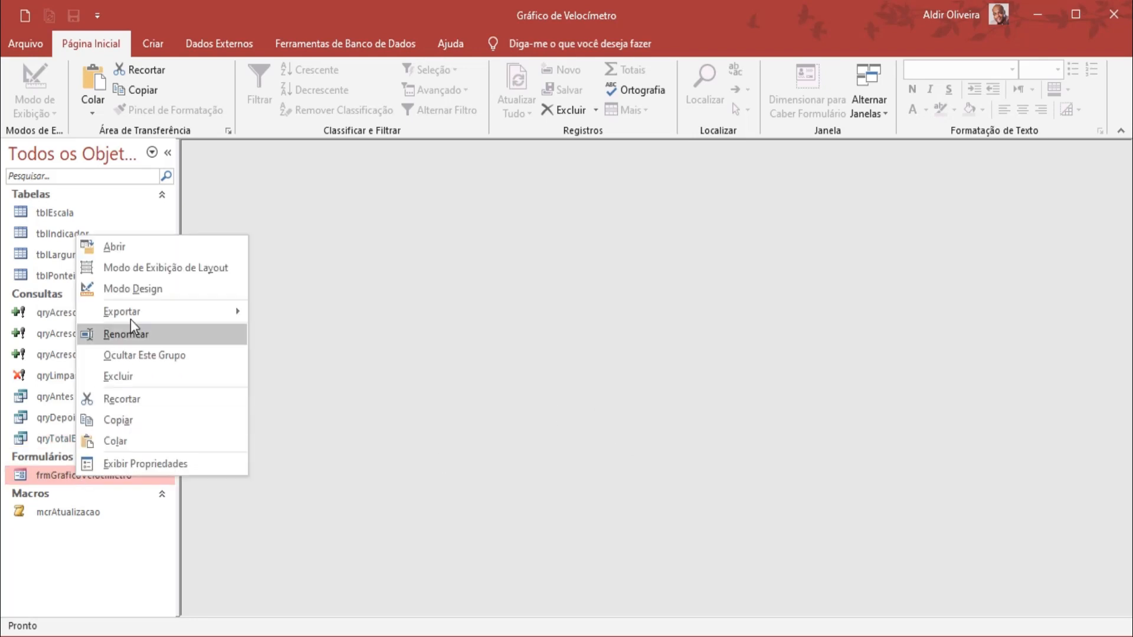
left_click(160, 291)
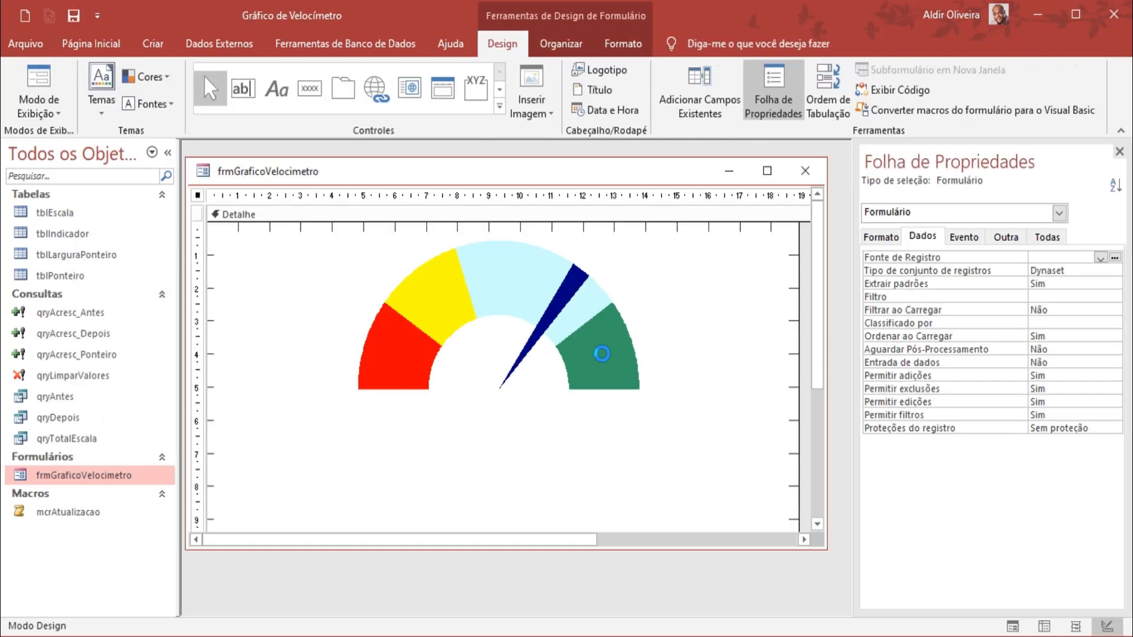
left_click(723, 278)
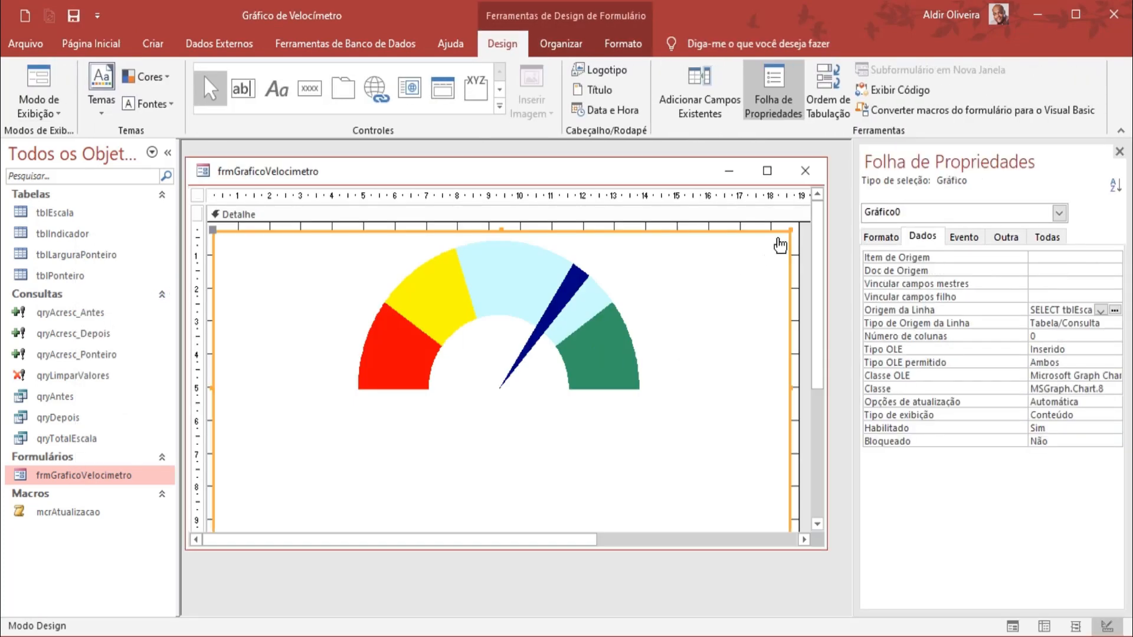
left_click_drag(787, 231, 752, 261)
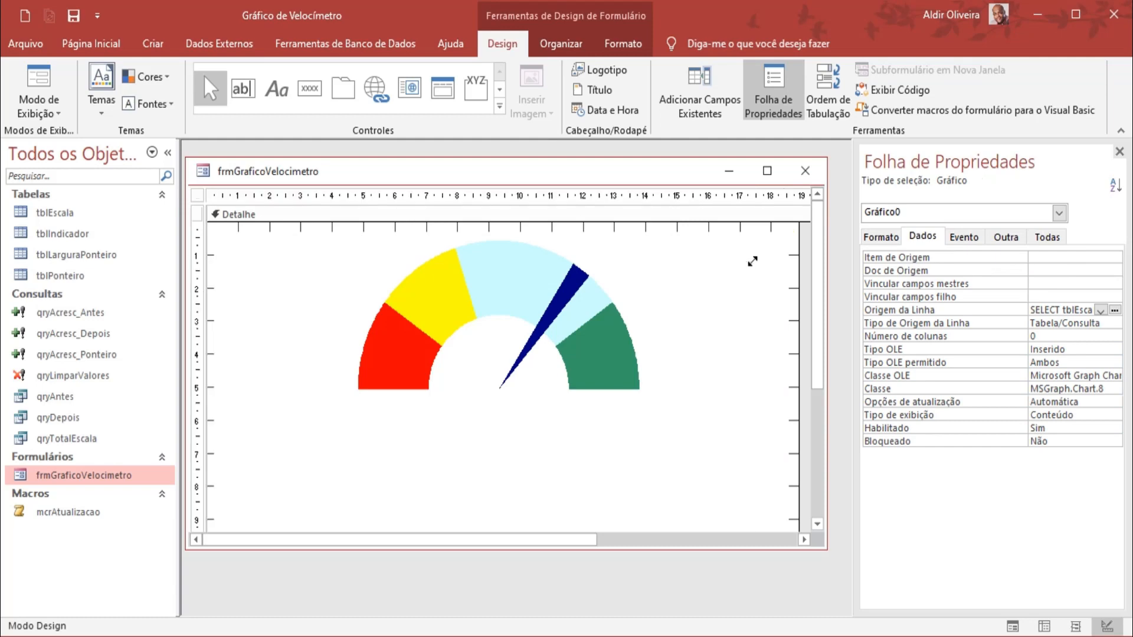
left_click_drag(708, 292, 731, 299)
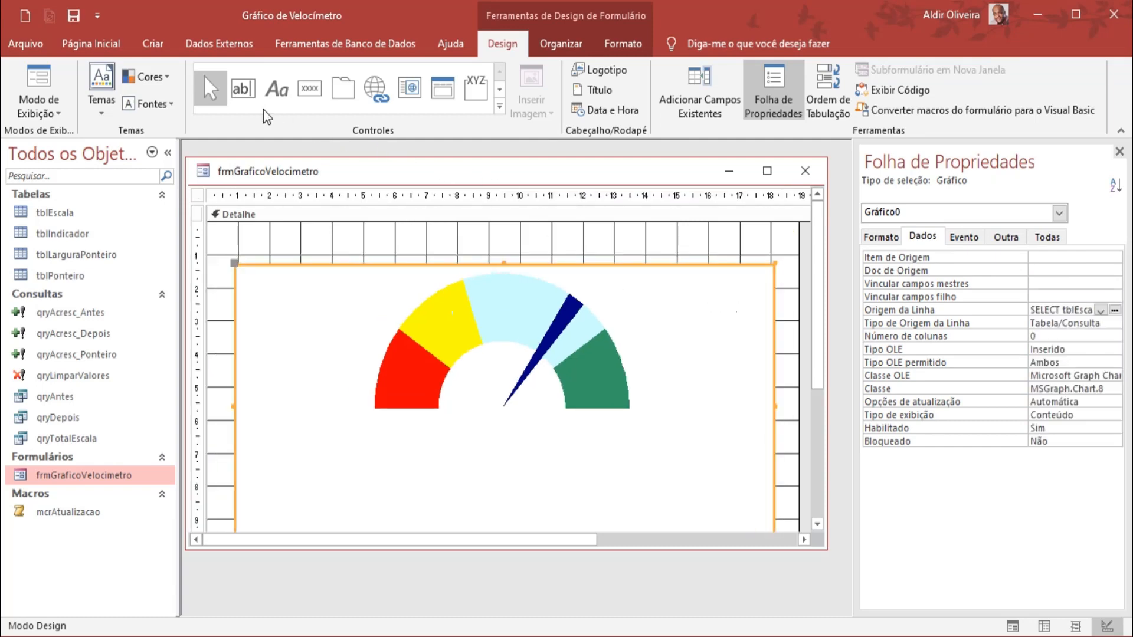
Step: Add an unbound text box above the chart's right part and narrow it to about 2.5 cm wide
left_click(247, 97)
left_click_drag(605, 235, 769, 254)
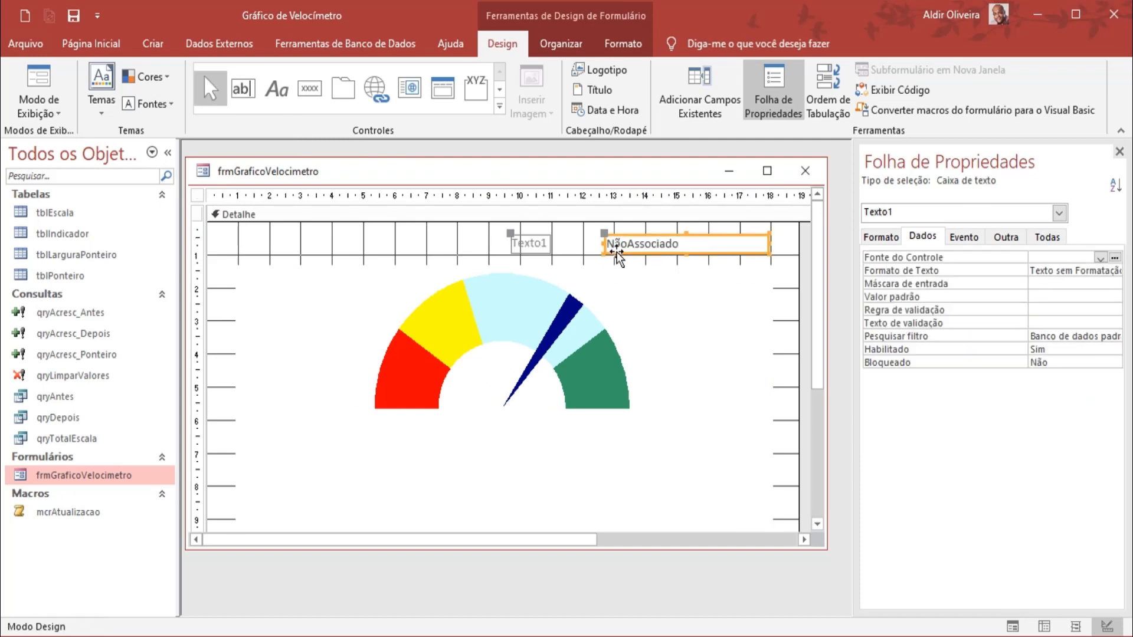
left_click_drag(606, 243, 691, 244)
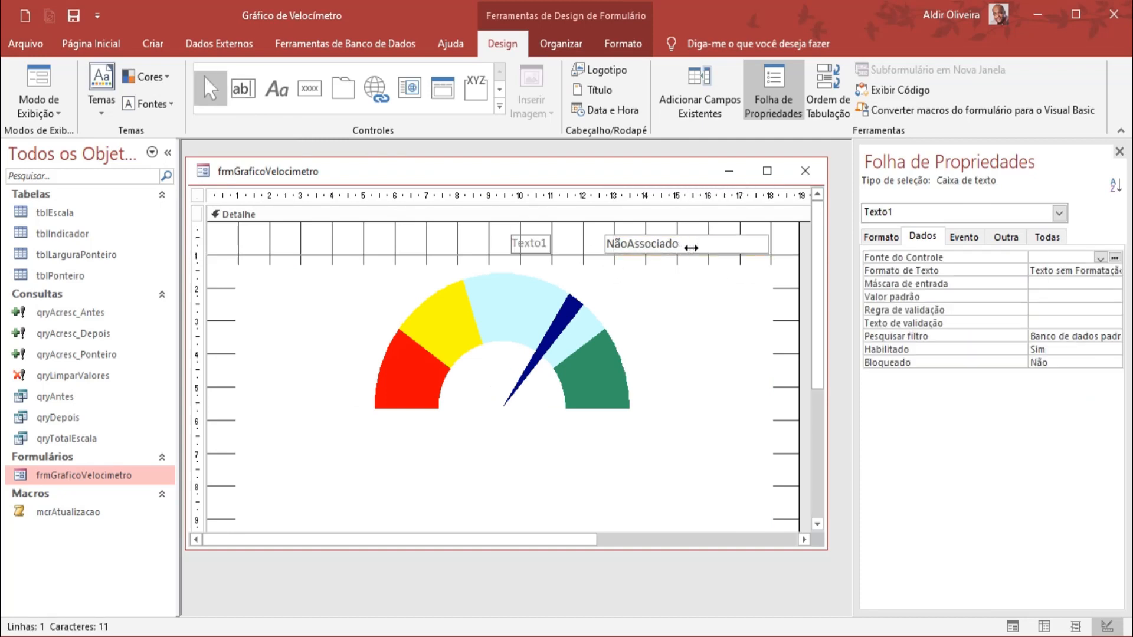
Step: Set the caption of the text box's attached label to Indicador and resize the label to fit directly beside the text box
left_click(551, 244)
left_click_drag(549, 244, 691, 243)
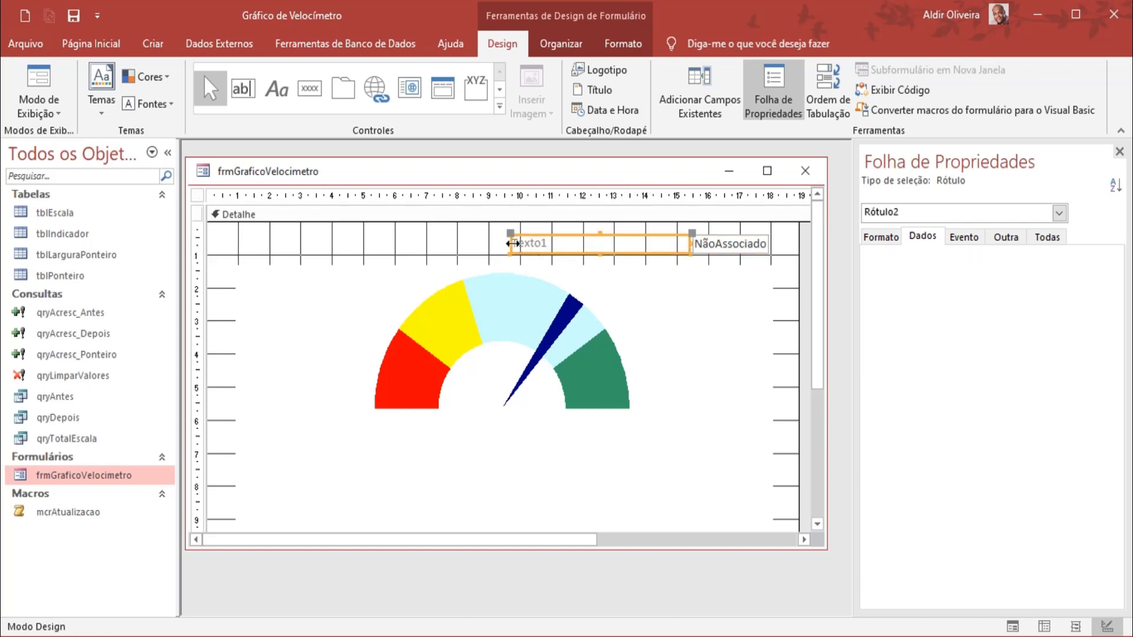
left_click_drag(542, 244, 516, 242)
left_click(614, 243)
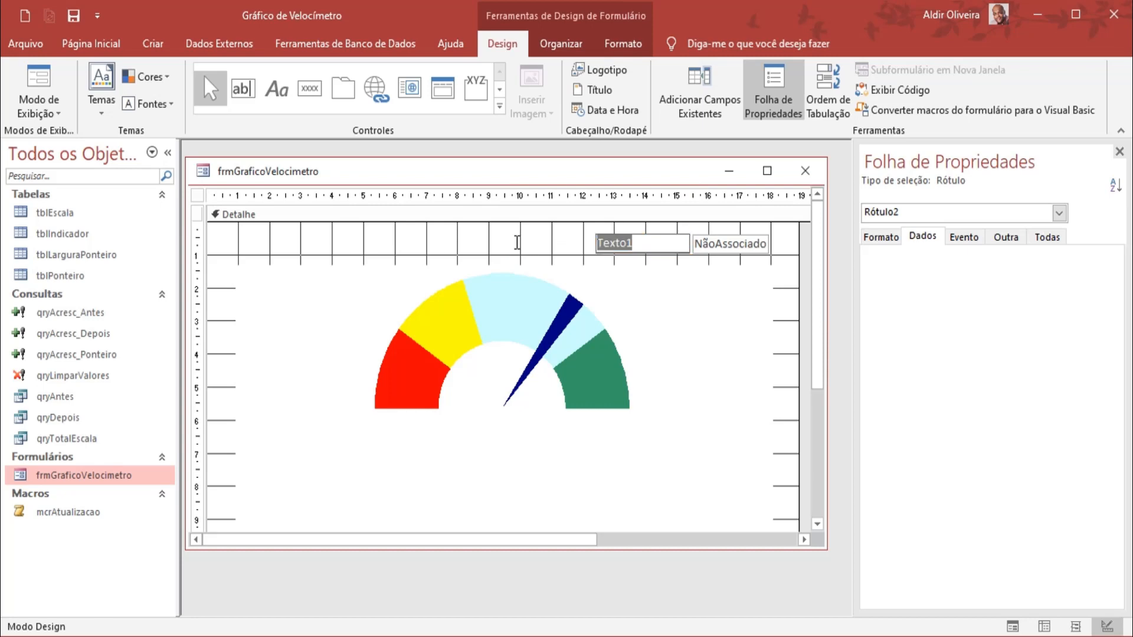
type("Indicador")
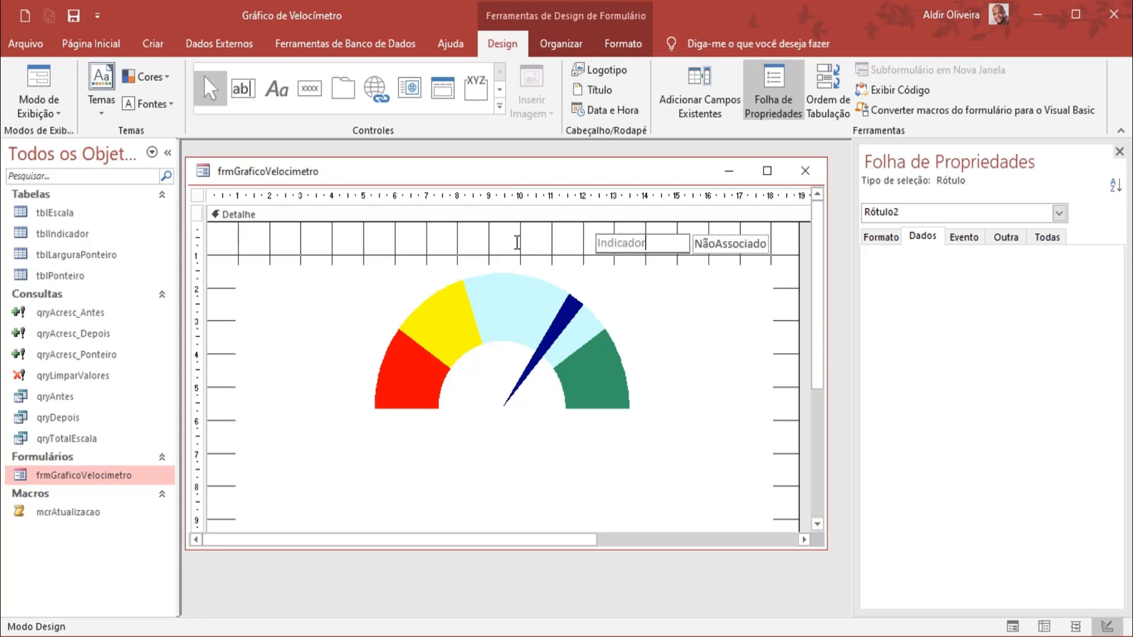
left_click(564, 237)
left_click(607, 243)
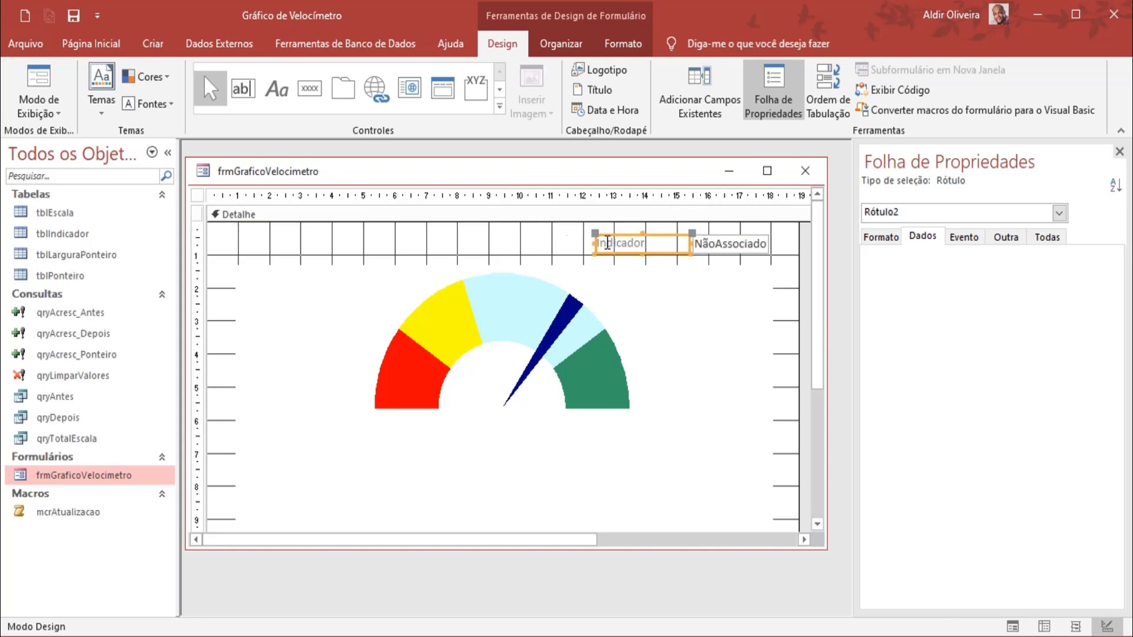
left_click_drag(596, 244, 752, 249)
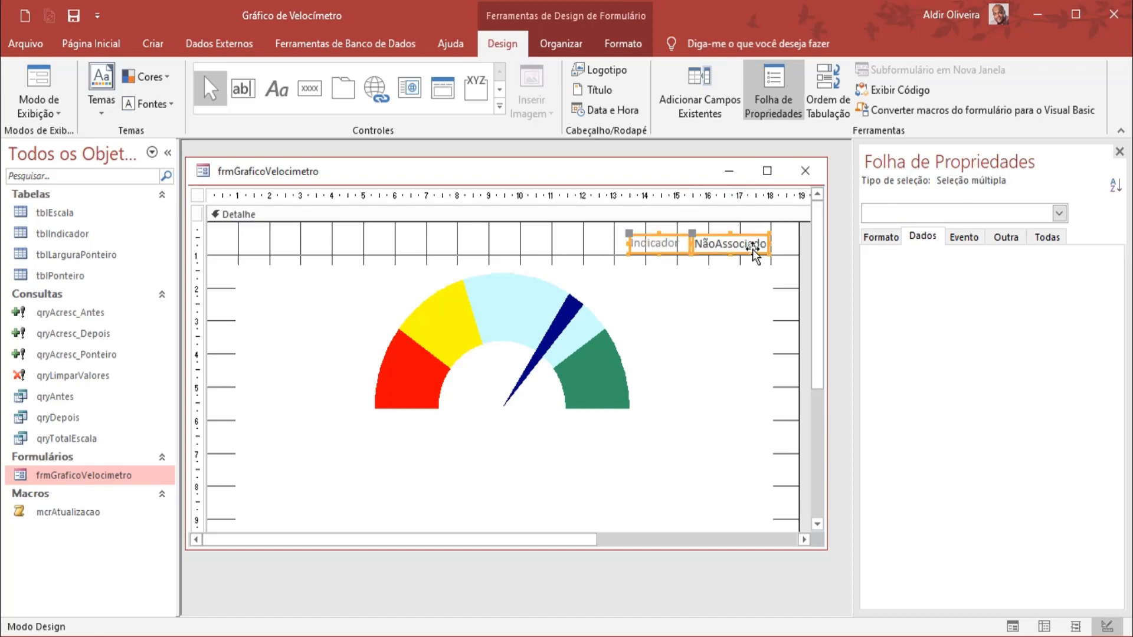
Step: Change the font color of the Indicador label and its text box to black
left_click(88, 46)
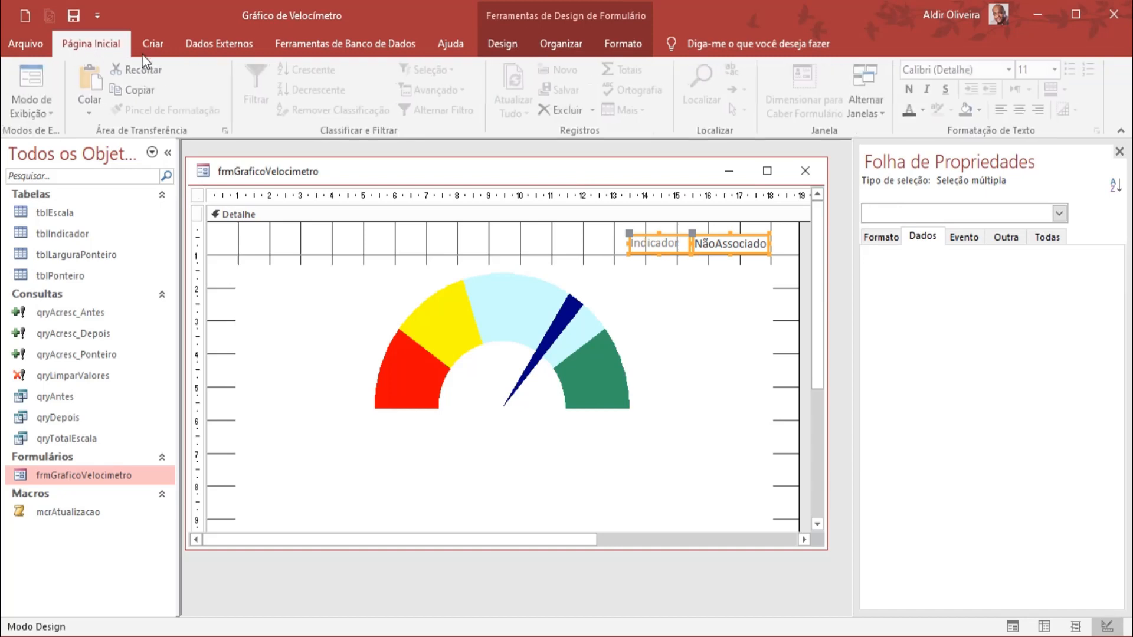
left_click(921, 111)
left_click(916, 132)
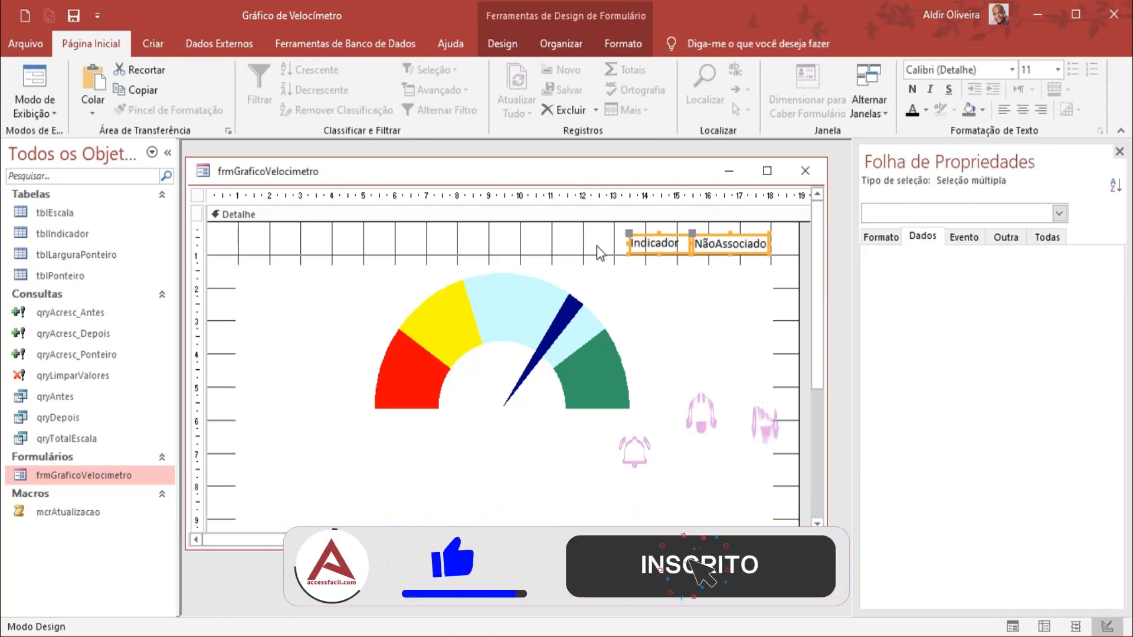
left_click(571, 252)
Step: Set the Nome property of the unbound text box to txtIndicador
left_click(770, 242)
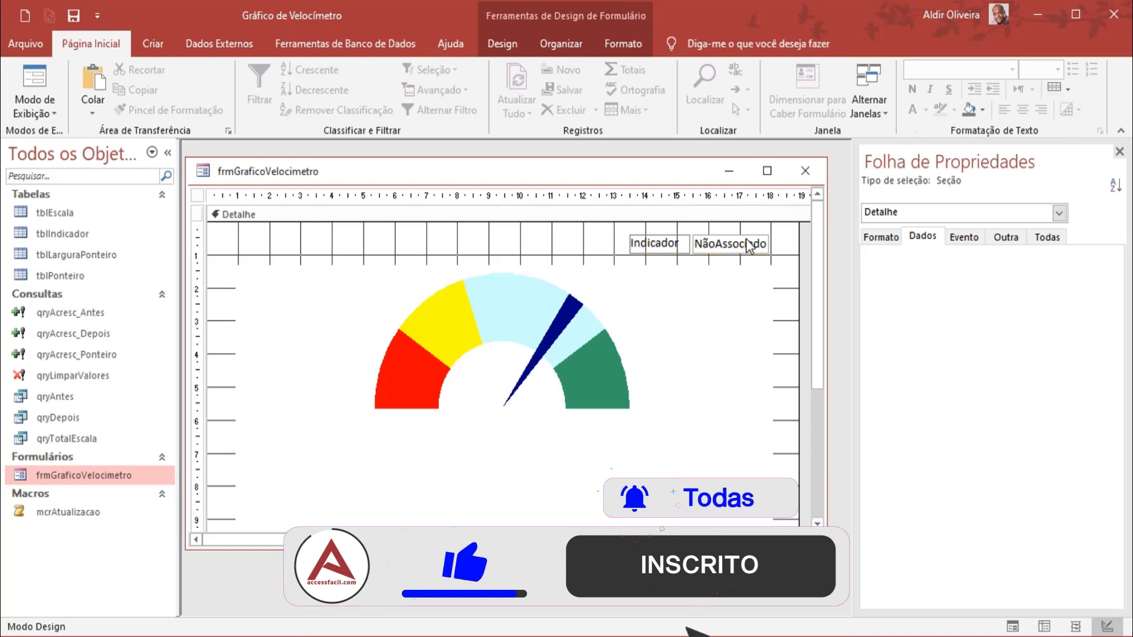
left_click(1006, 236)
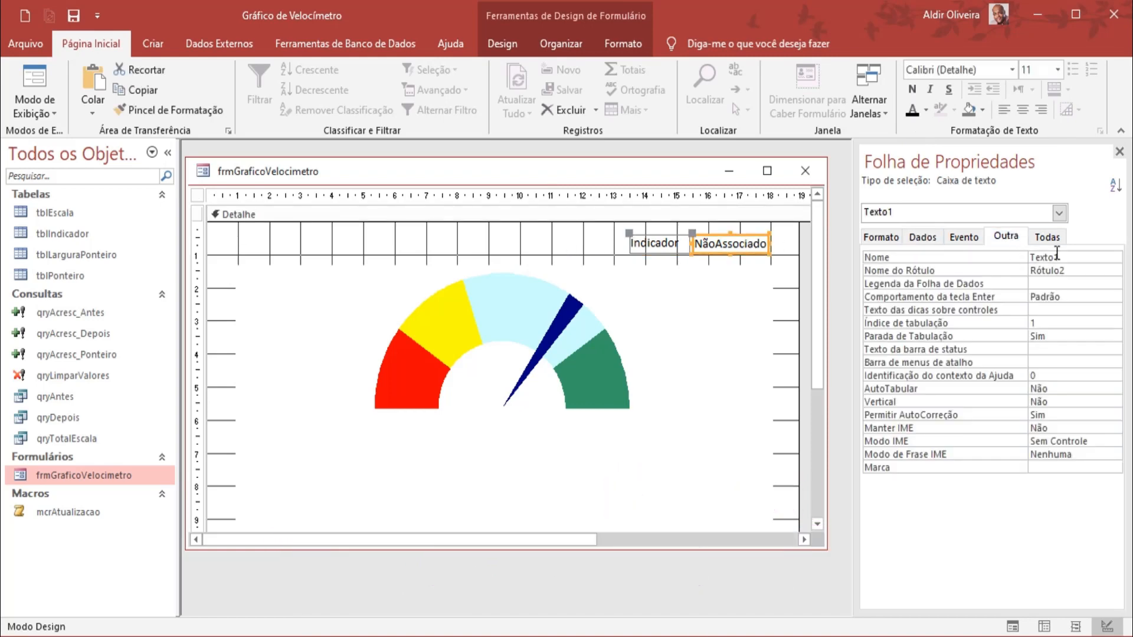
left_click(972, 258)
type("tx")
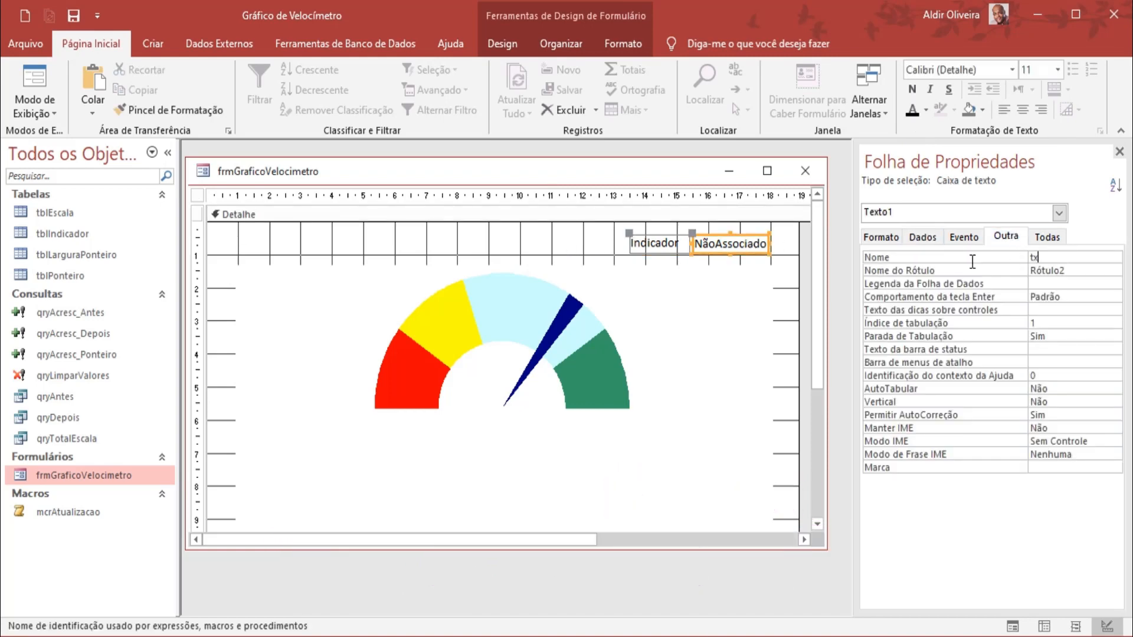
type("tIndicador")
key("Tab")
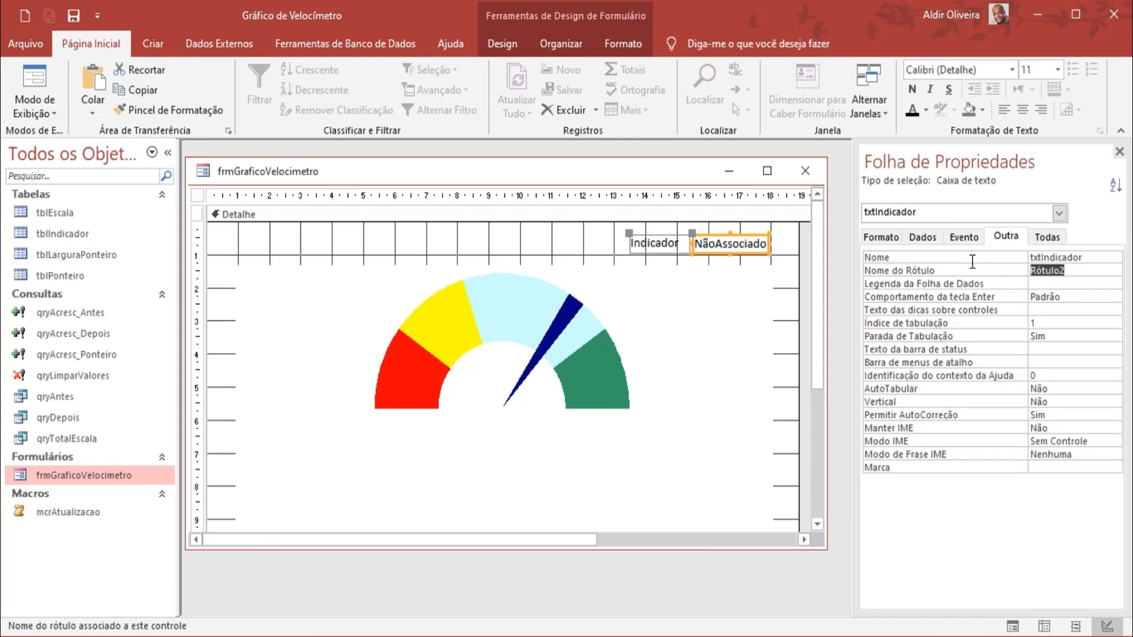
Step: Create a VBA event procedure for the Após atualizar event of txtIndicador using Construtor de código
left_click(974, 239)
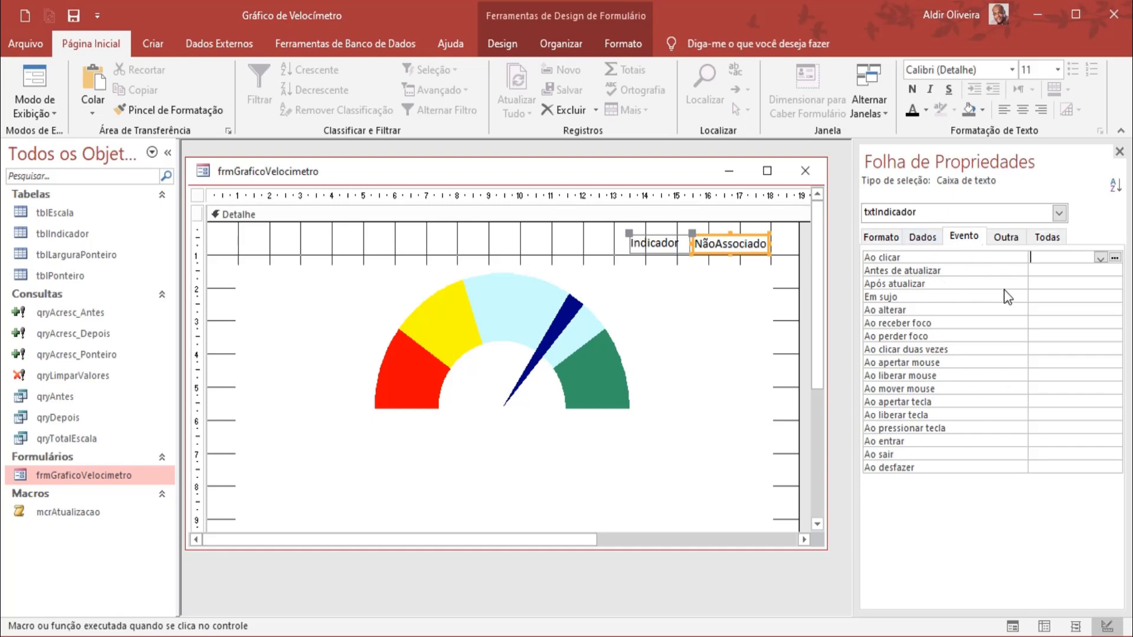
left_click(1042, 285)
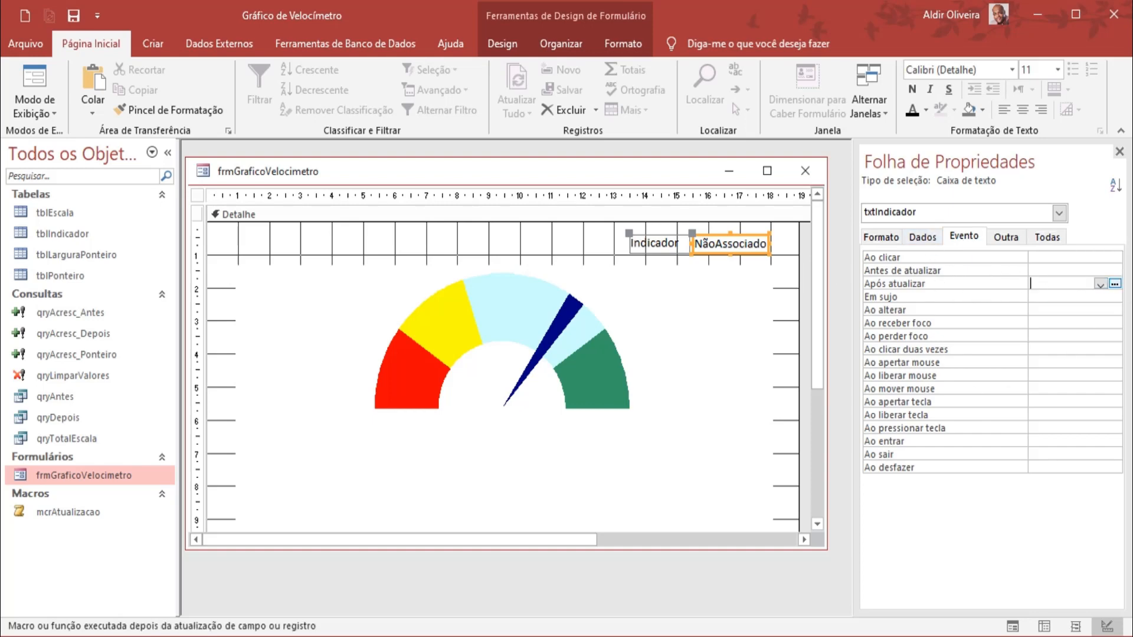
left_click(1115, 286)
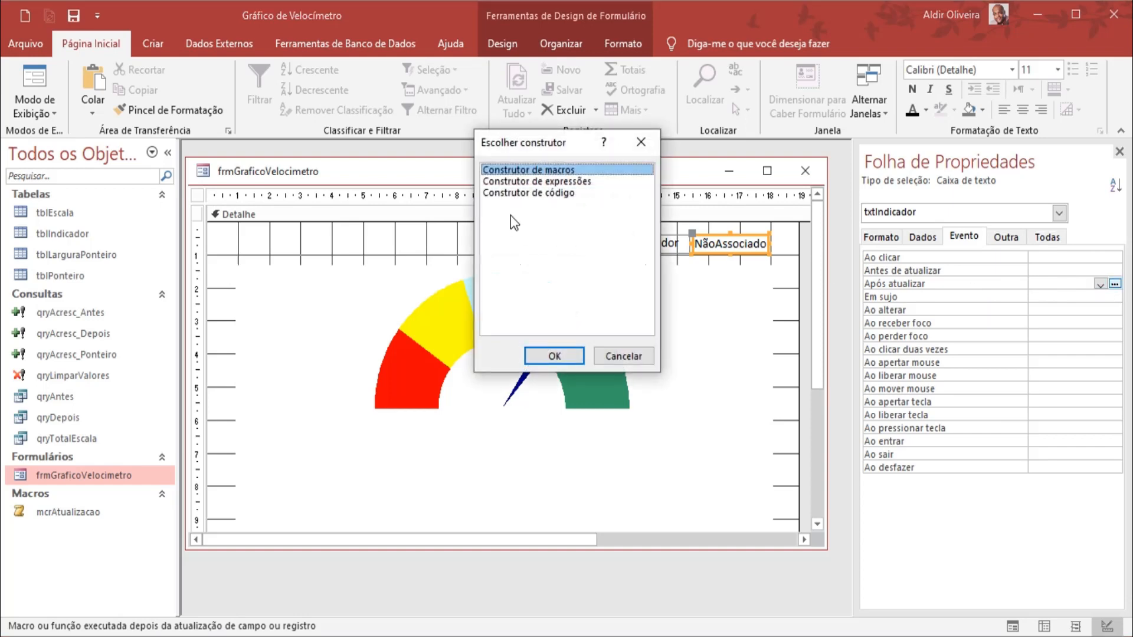
left_click(522, 195)
left_click(558, 357)
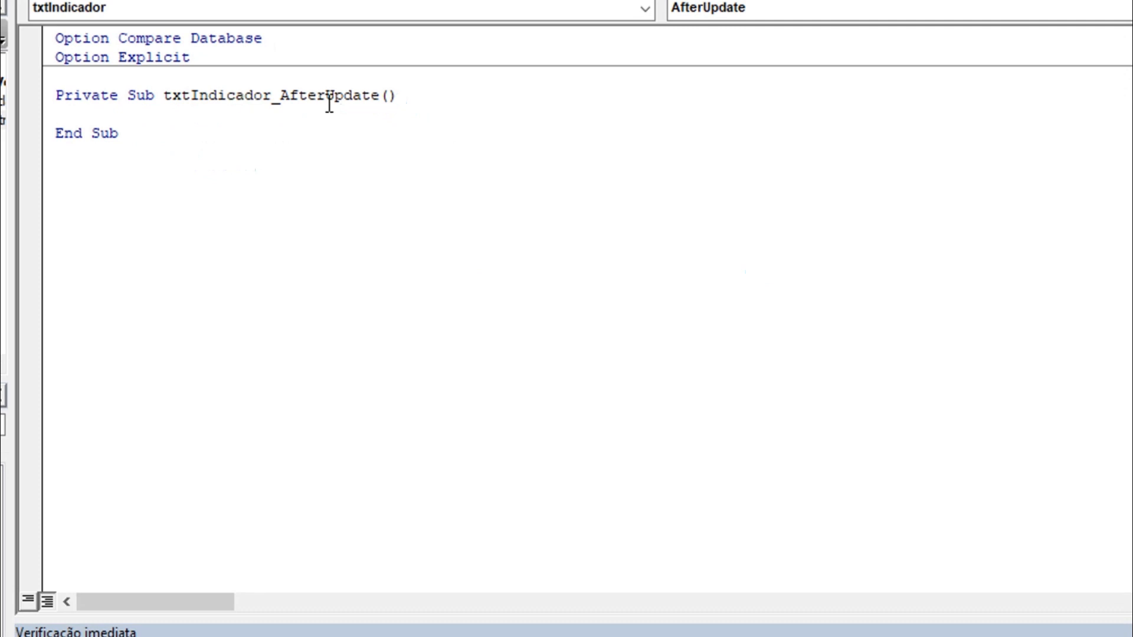
Step: Write a CurrentDb.Execute statement with the SQL string "UPDATE tblIndicador" inside the txtIndicador_AfterUpdate procedure
key("Return")
key("Tab")
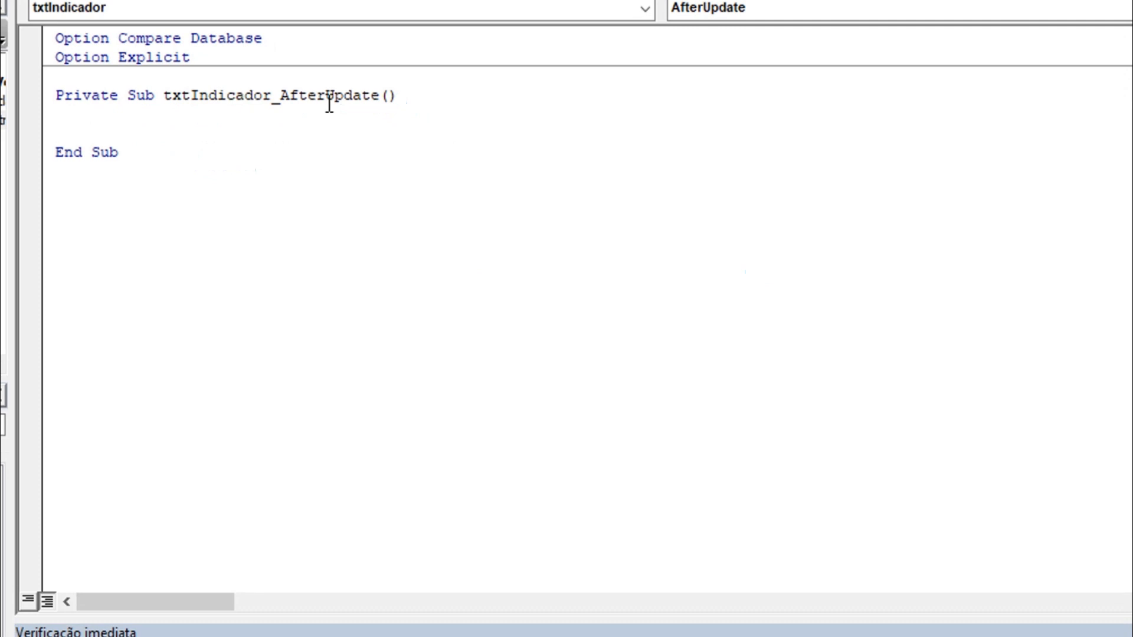
type("CurrentDB.")
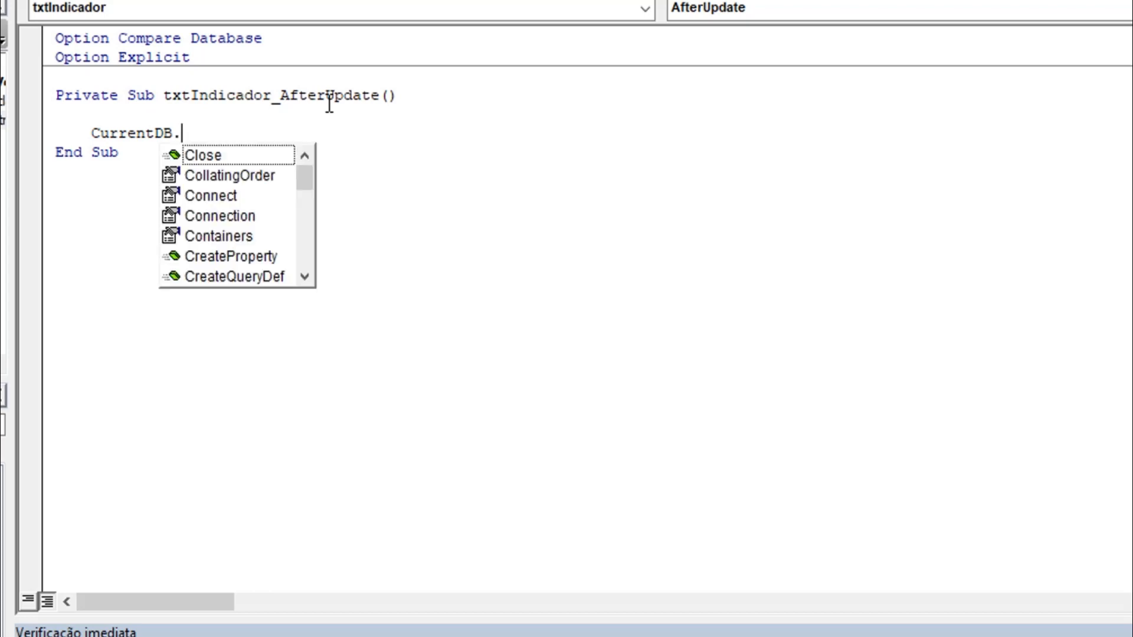
type("EX")
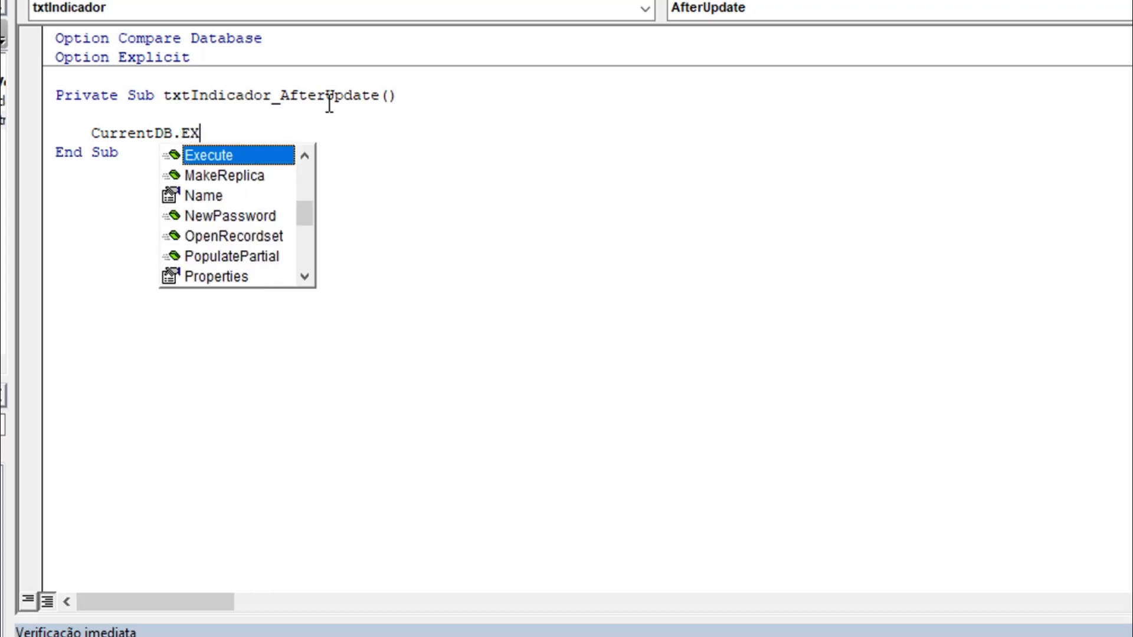
key("Tab")
type("\"")
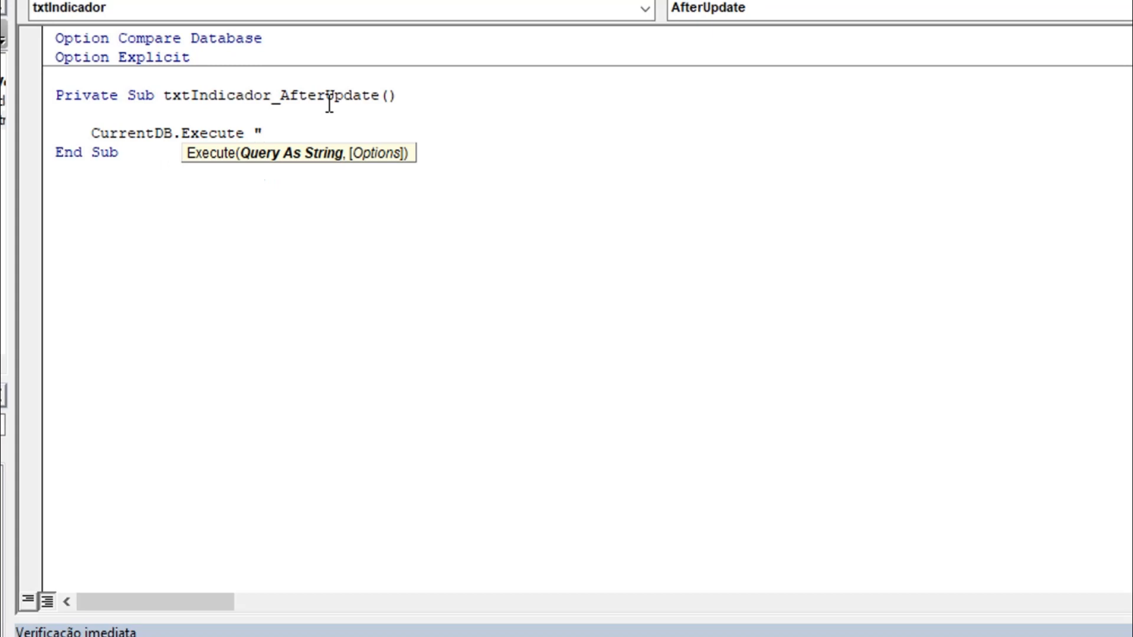
type("\"")
key("Left")
type("UPDATE tbl")
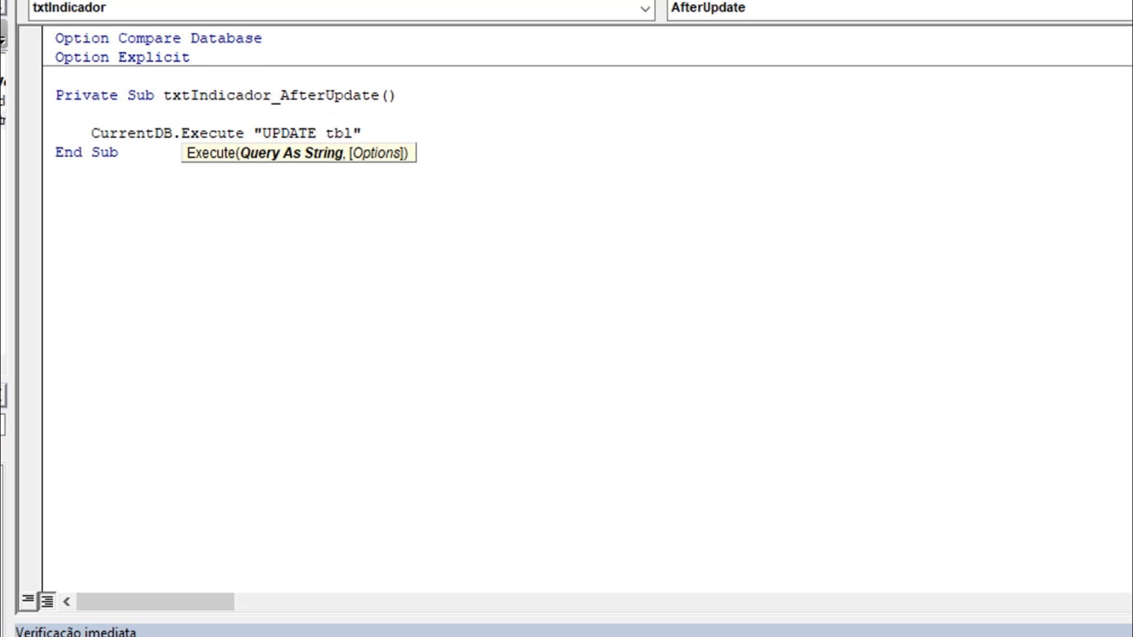
key("Escape")
type("Indicador")
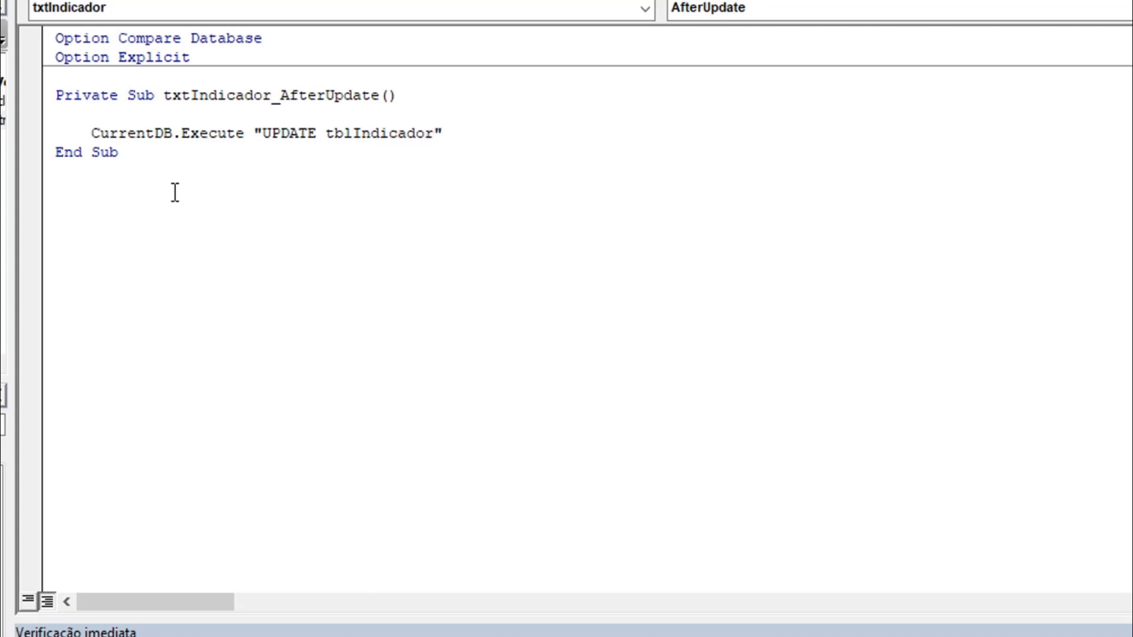
Step: Extend the UPDATE statement with SET Indiccador=" & M!txtIndicador after the table name
type(" SET Indiccador")
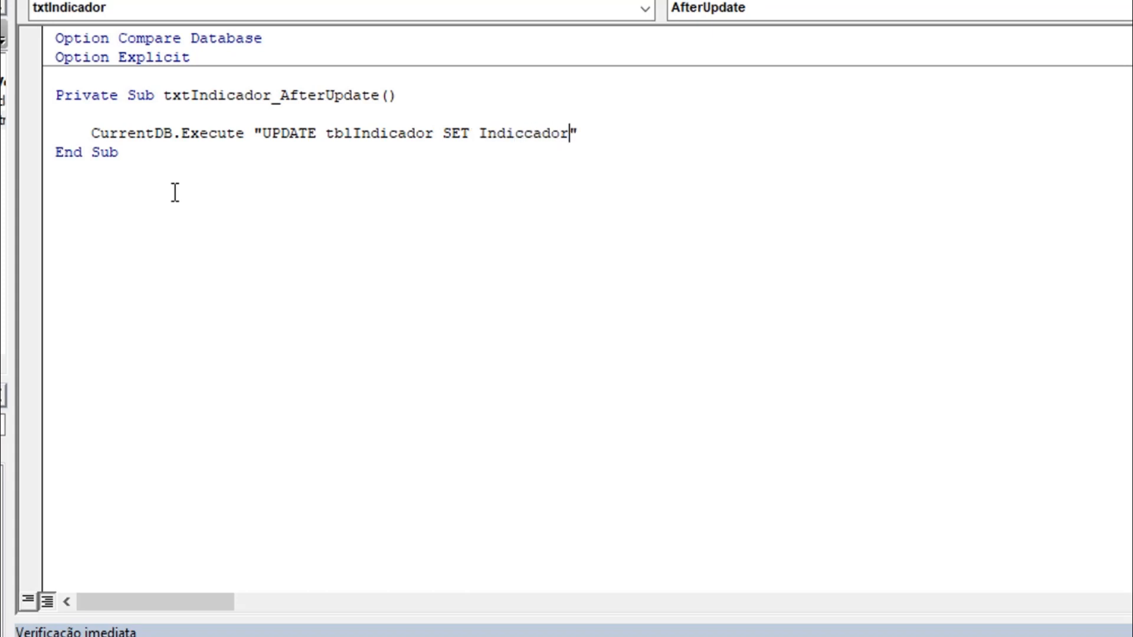
type("=")
key("Right")
type("&")
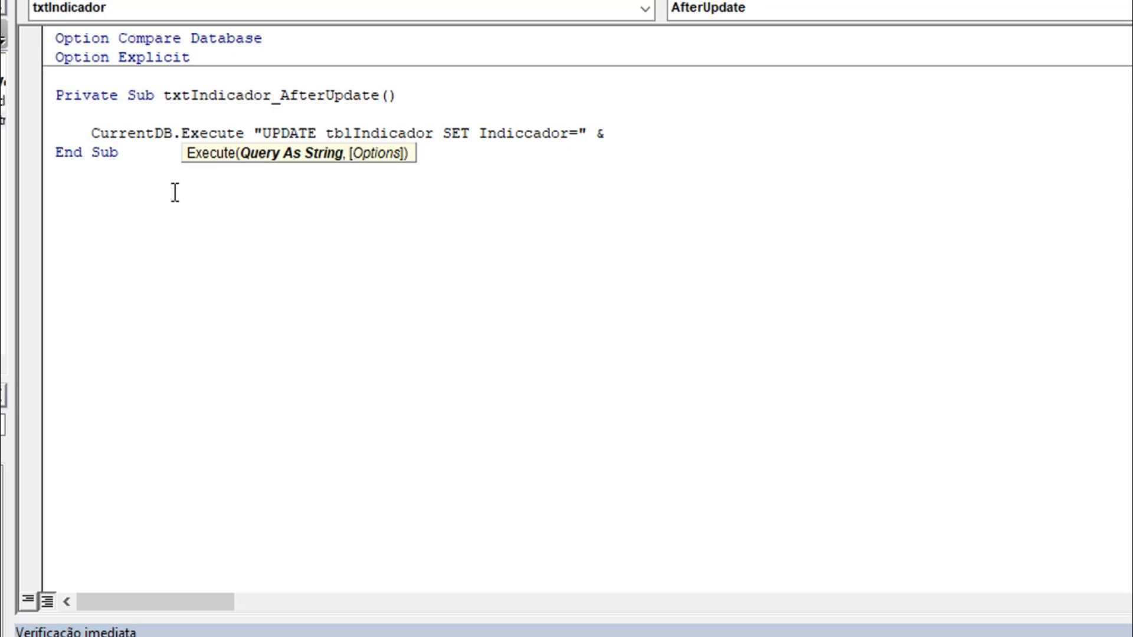
type(" M!txtIndicador")
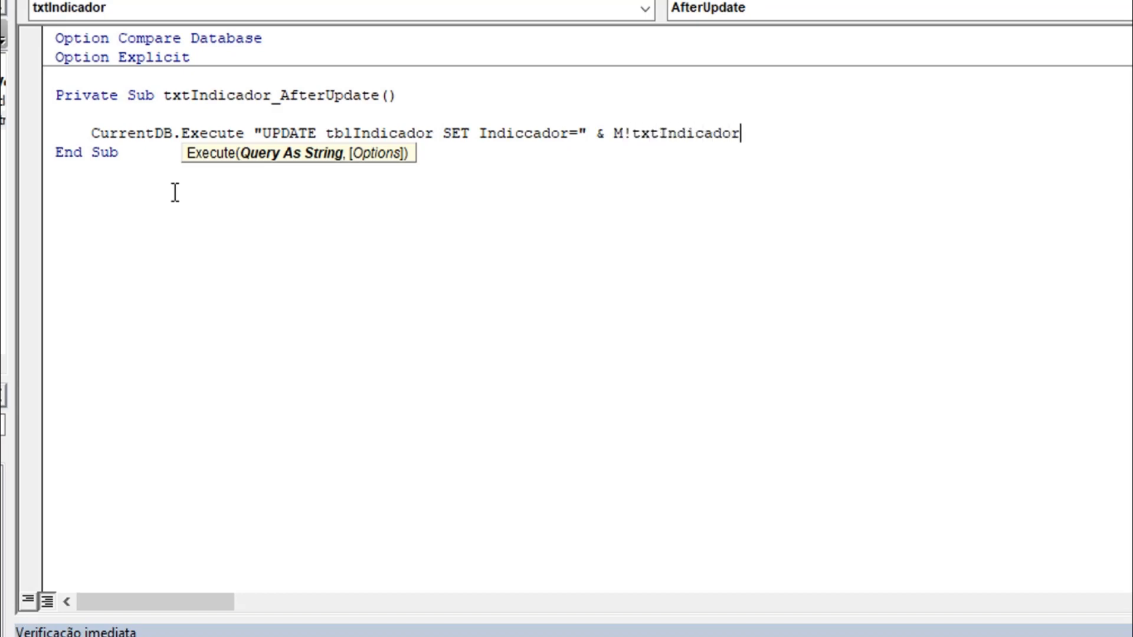
key("Down")
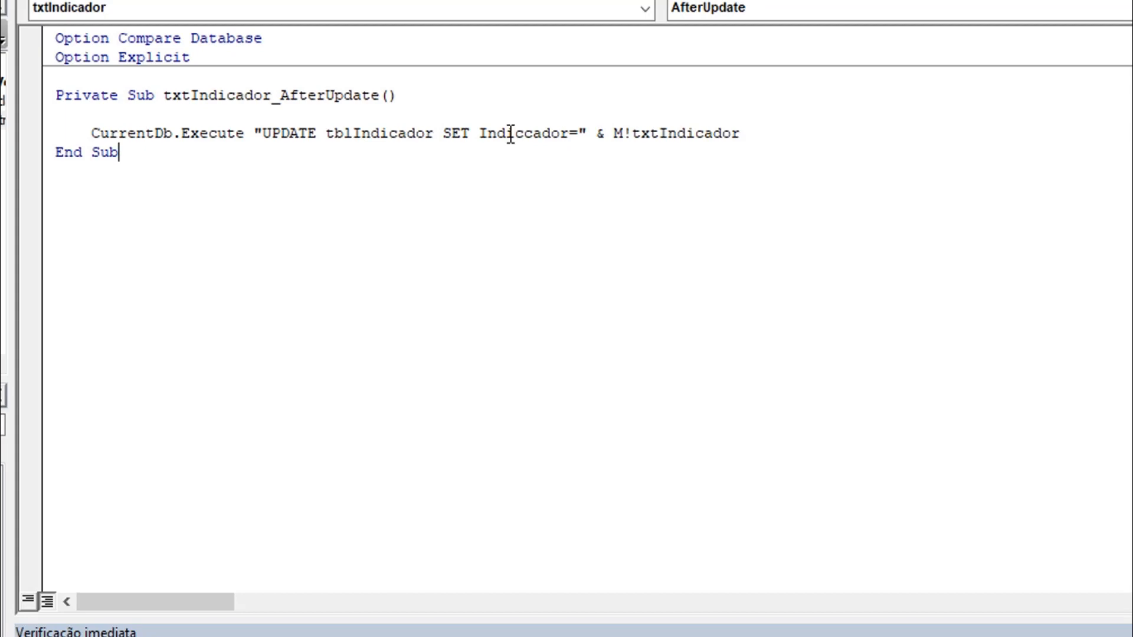
Step: Correct the control reference at the end of the UPDATE statement to Me!txtIndicador
left_click(622, 139)
type("e")
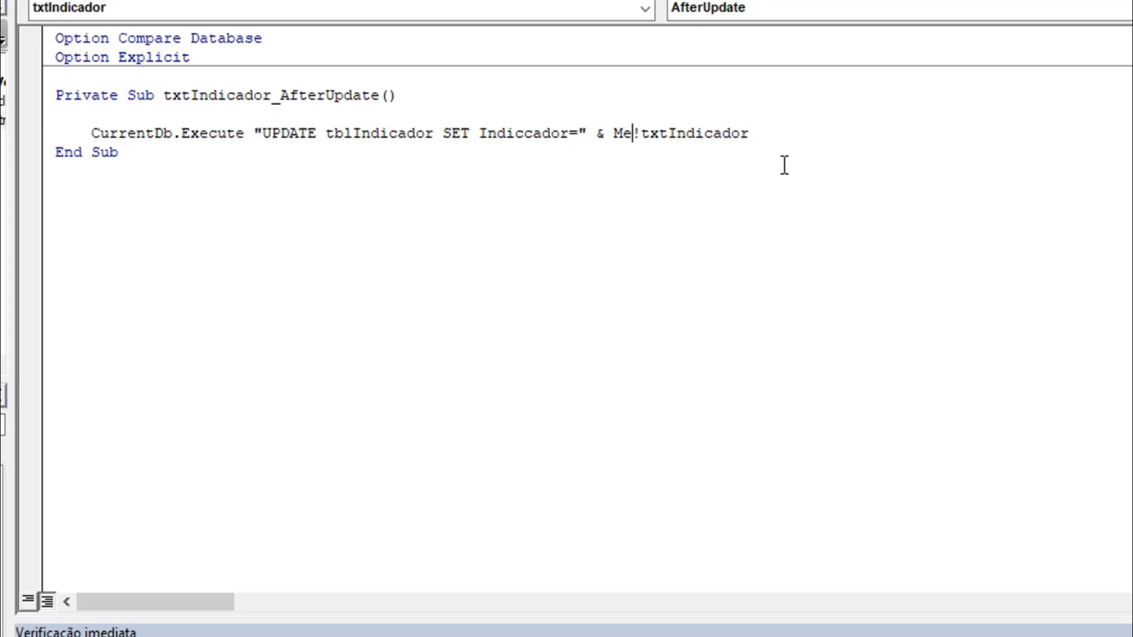
key("End")
Step: Add a DoCmd.RunMacro "mcrAtualizacao" line below the UPDATE statement in the txtIndicador_AfterUpdate procedure
key("Return")
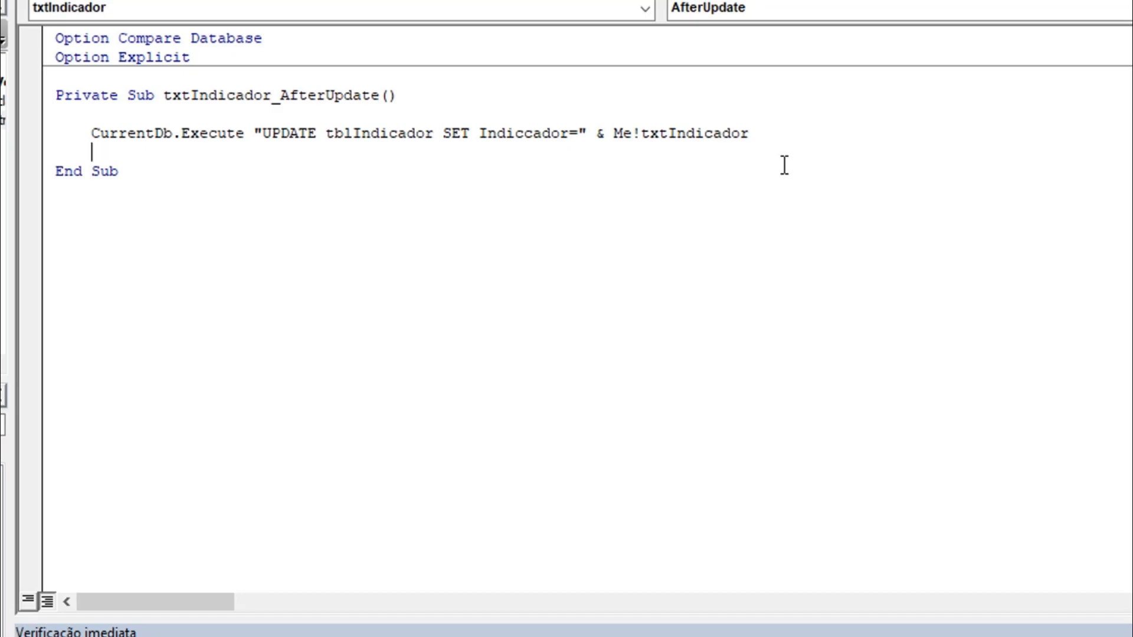
type("Do")
type(".")
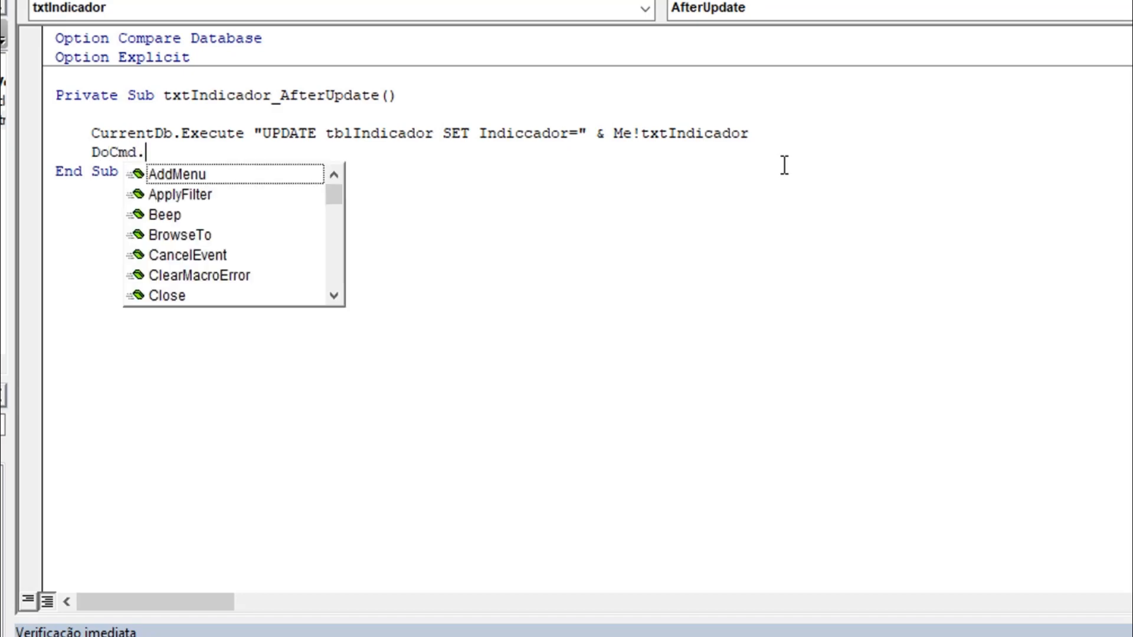
type("run")
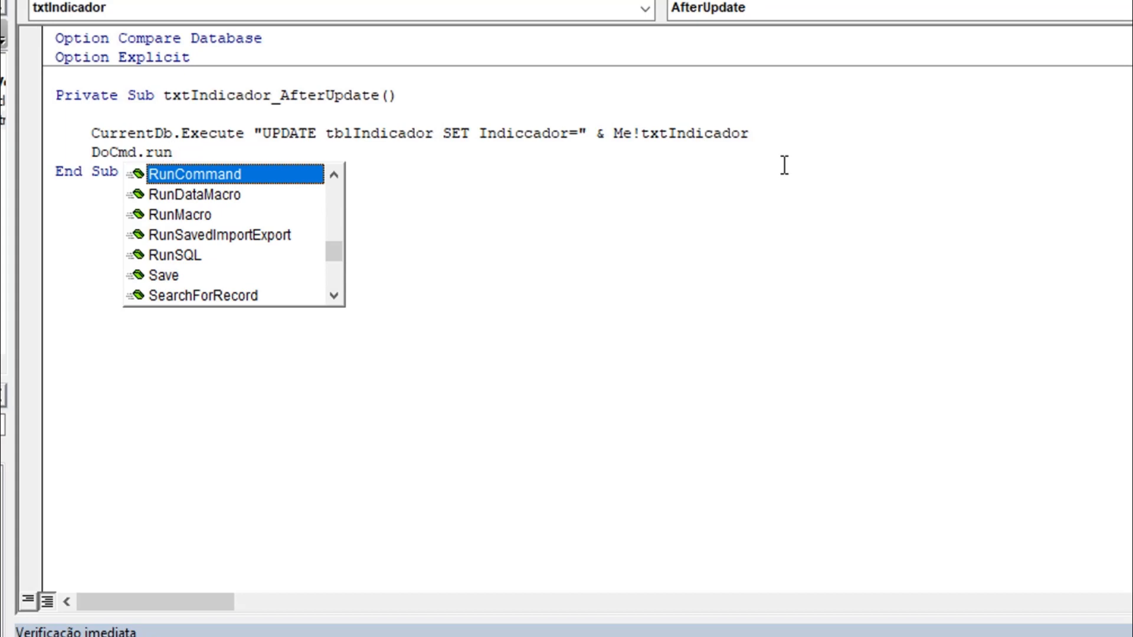
key("Down")
key("Down")
key("Tab")
type("\"mcr")
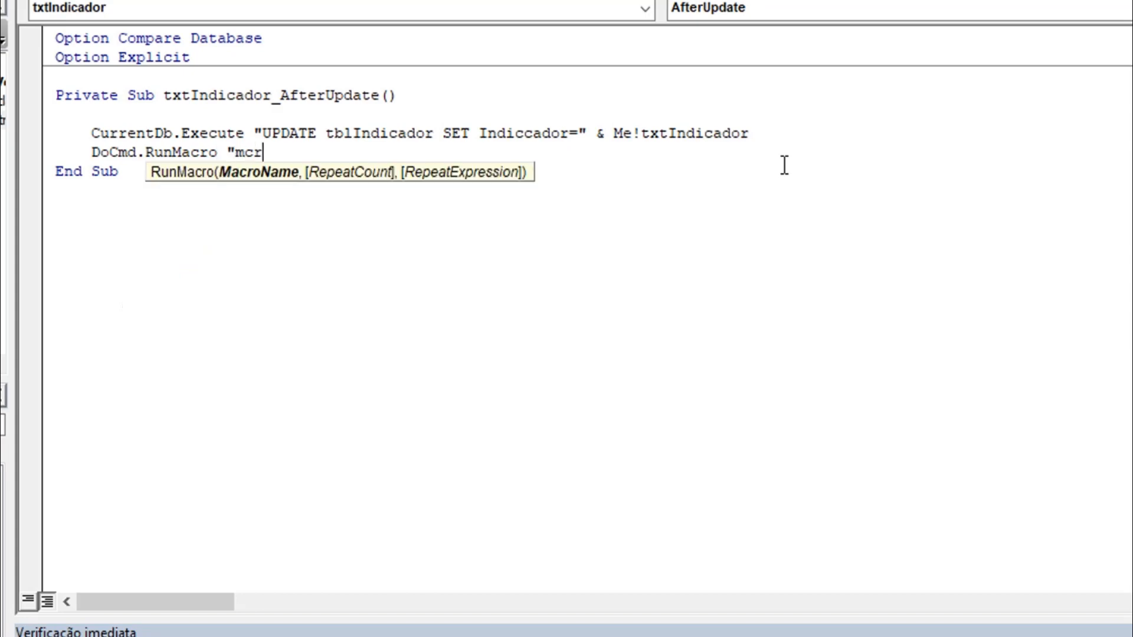
type("Atualizaca")
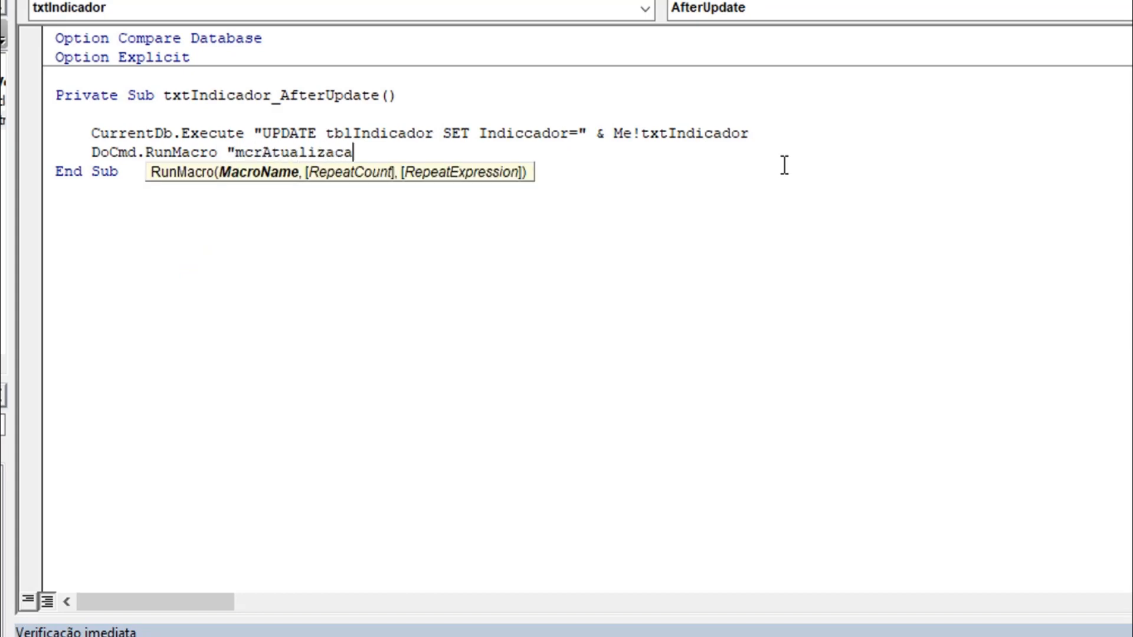
type("o\"")
Step: Add a DoCmd.Requery line below the RunMacro call
key("Return")
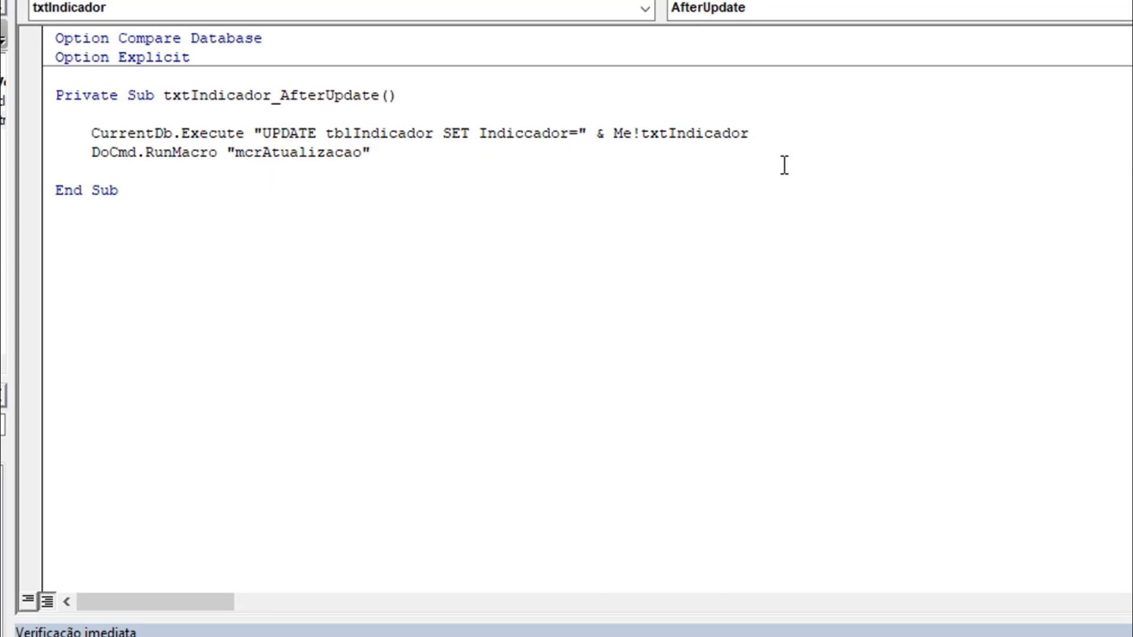
type("DoCmd.")
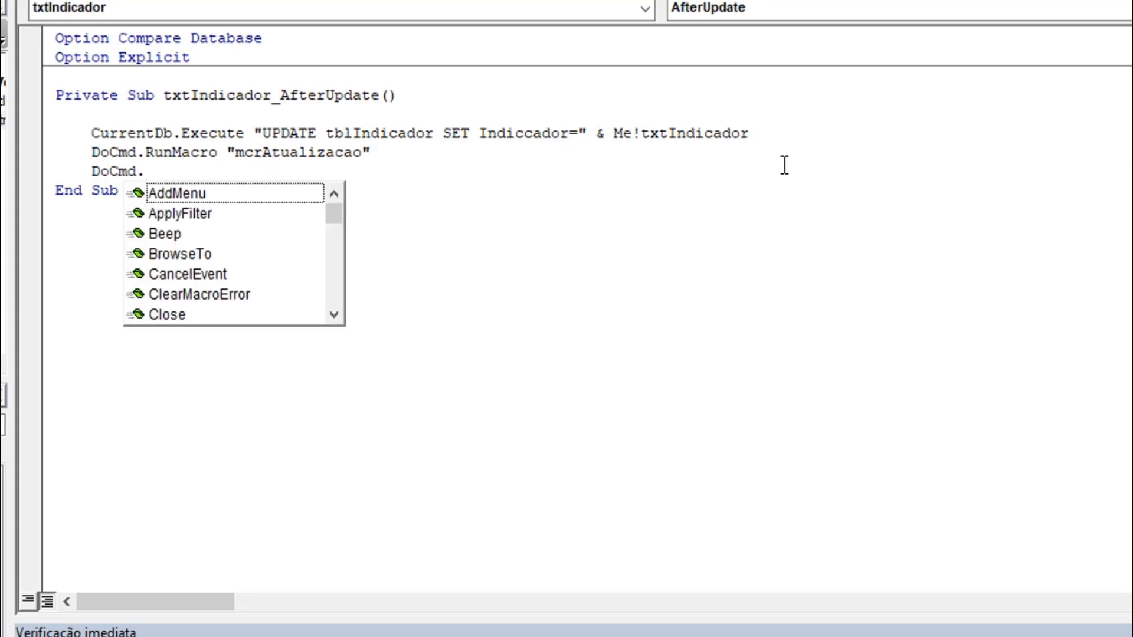
type("re")
key("Down")
key("Down")
key("Down")
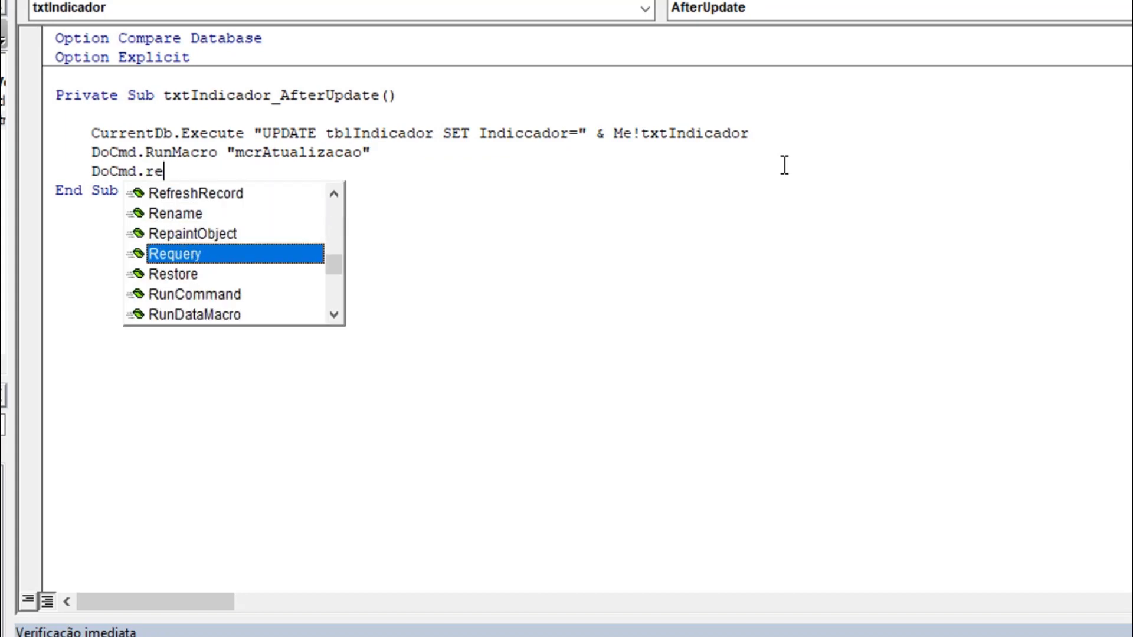
key("Return")
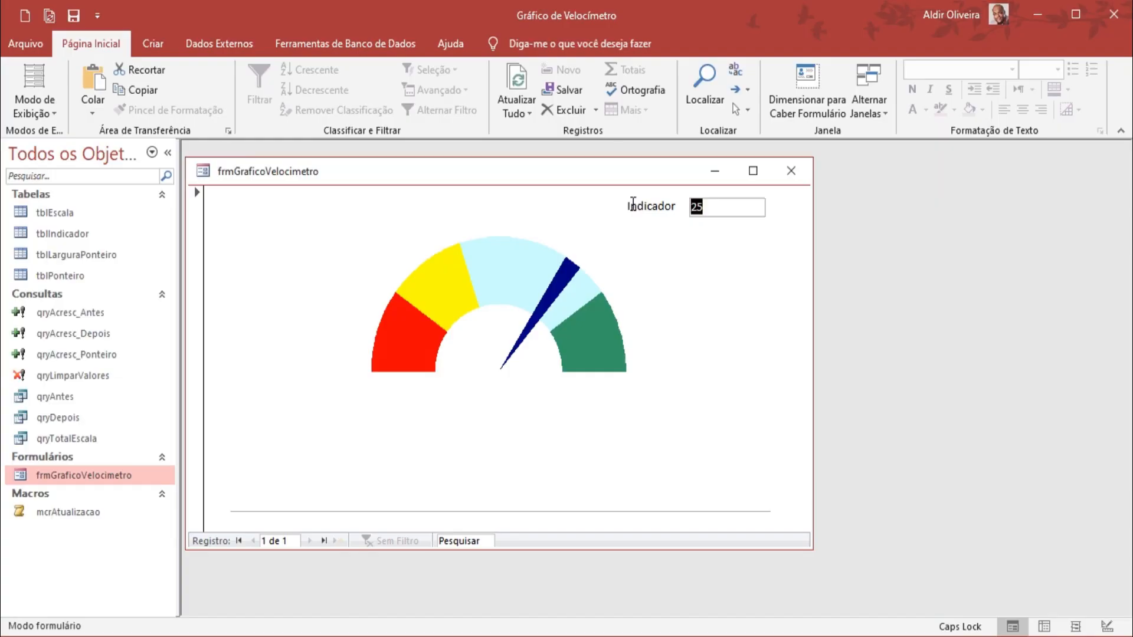
Step: Test the speedometer in form view by entering 30, 45, 50 and 90 one after another in the Indicador field
type("30")
key("Return")
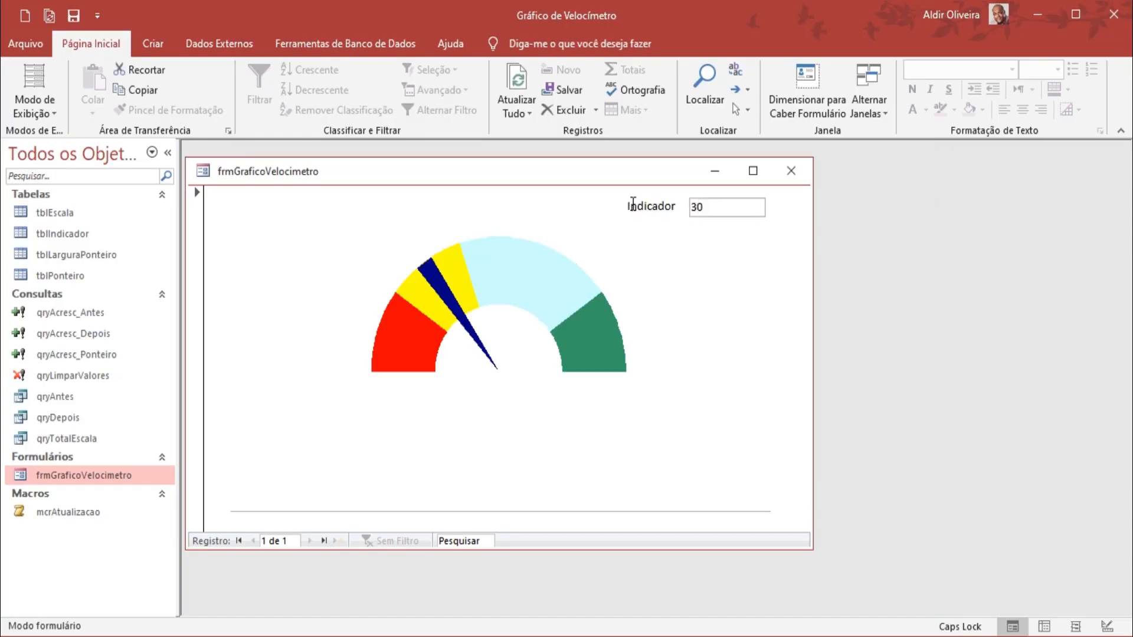
double_click(751, 208)
type("45")
key("Return")
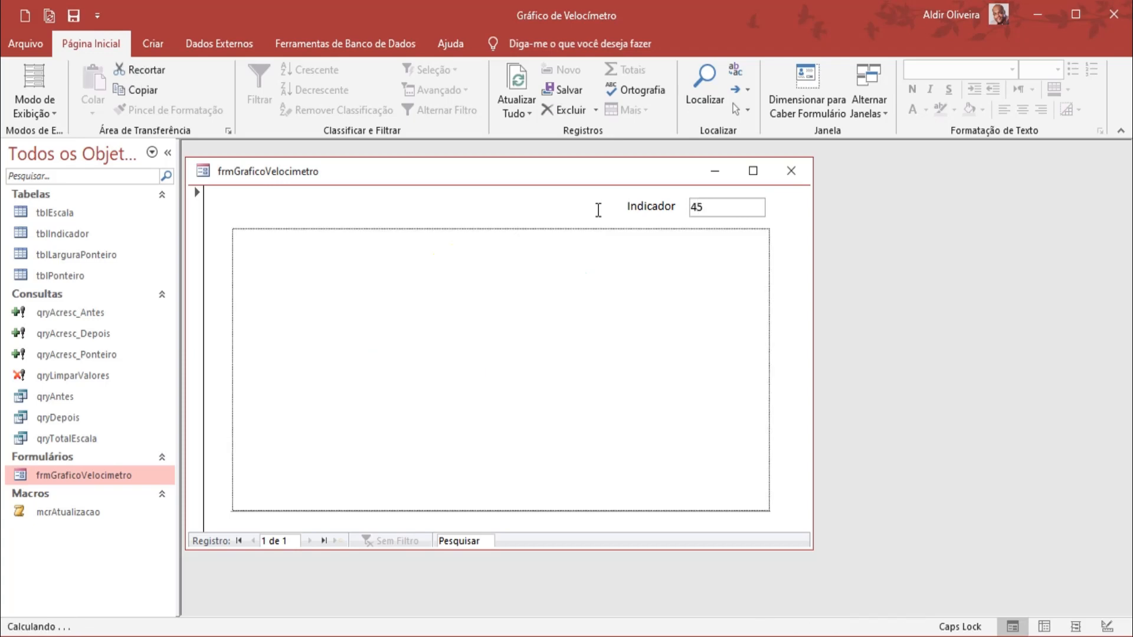
double_click(724, 209)
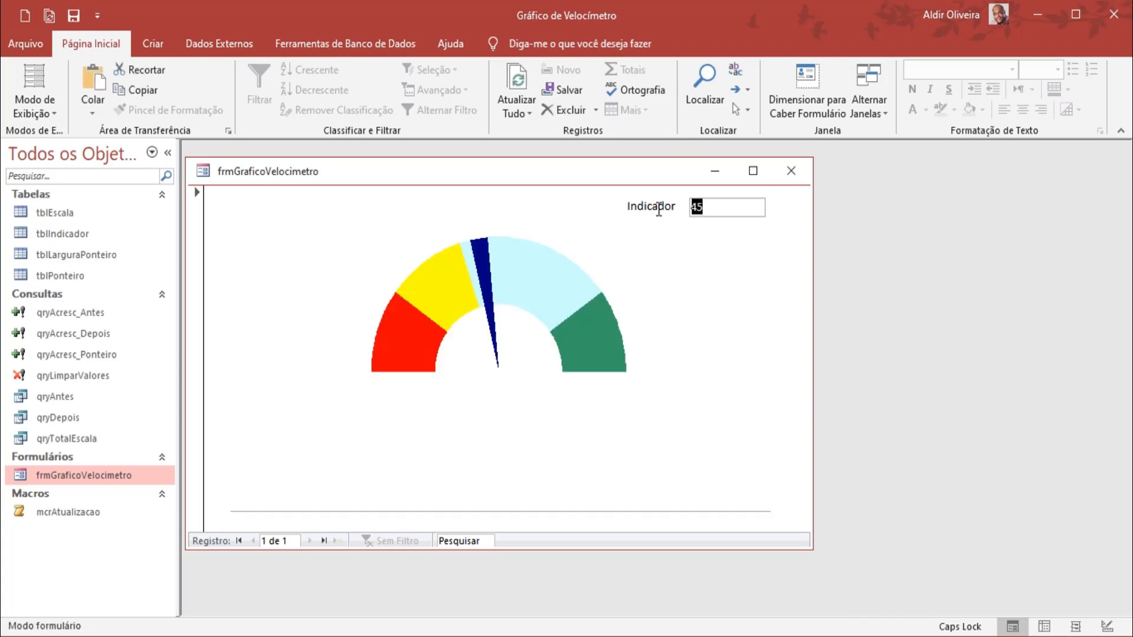
type("50")
key("Return")
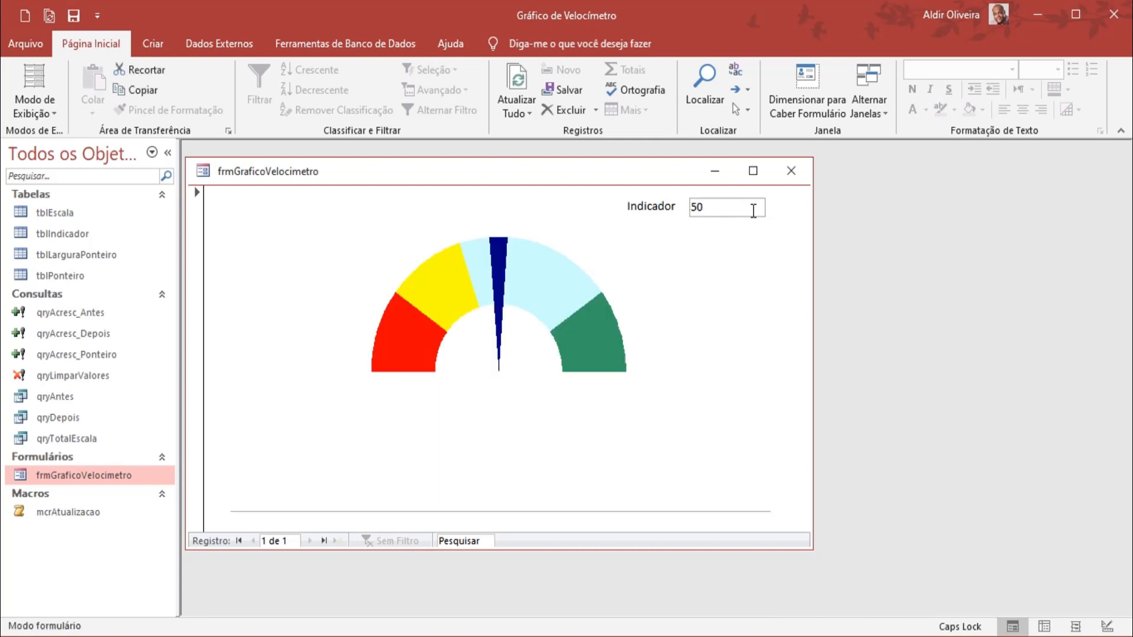
left_click(677, 206)
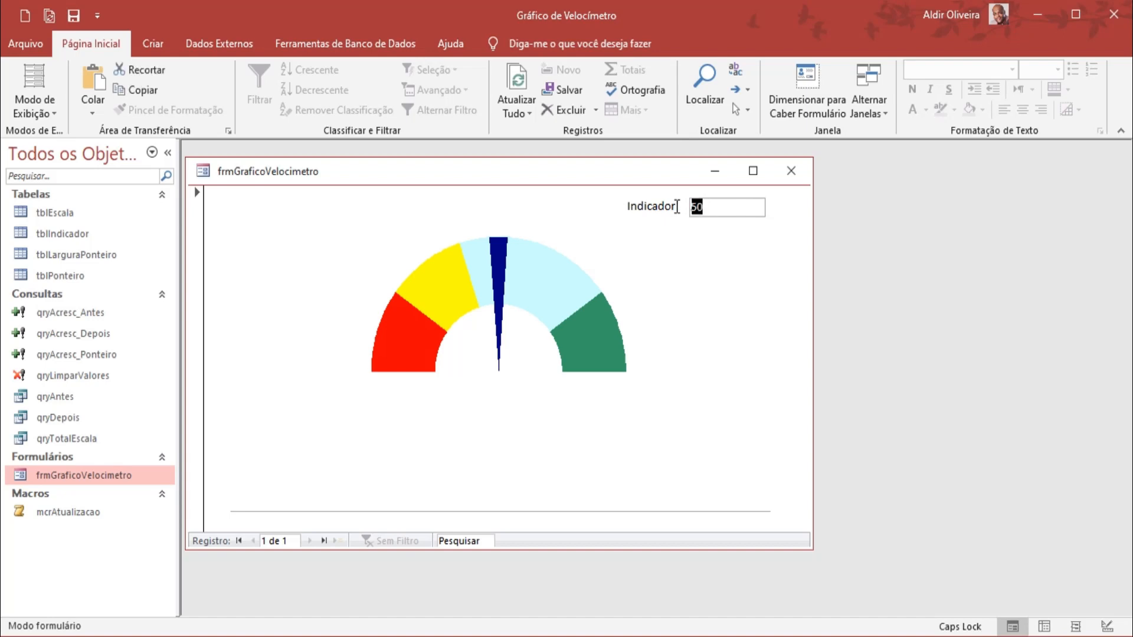
type("90")
key("Return")
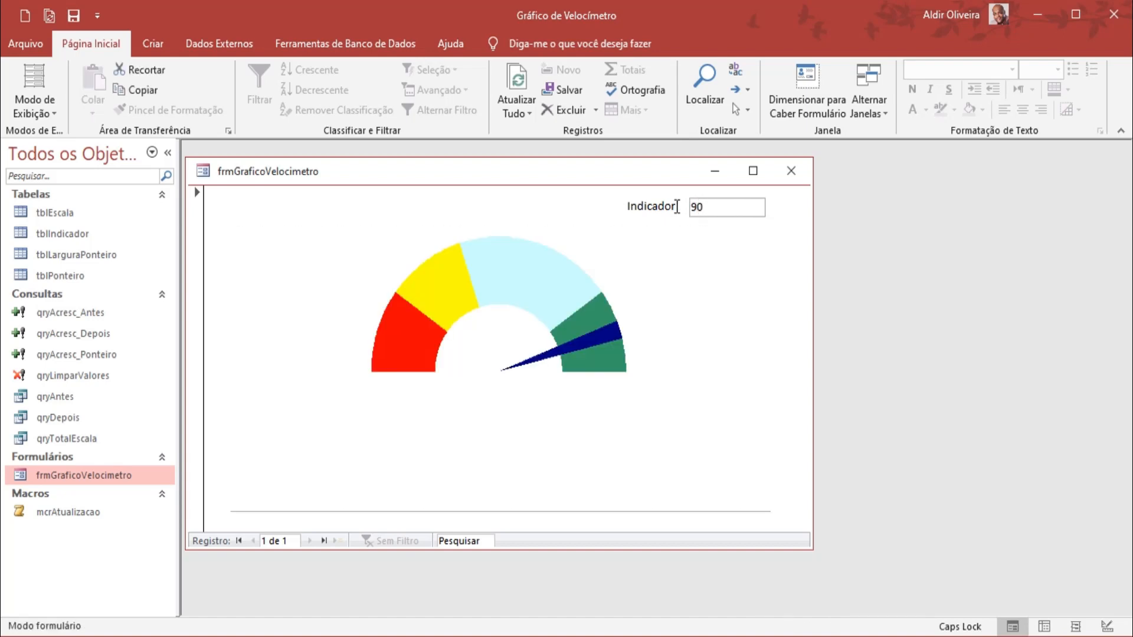